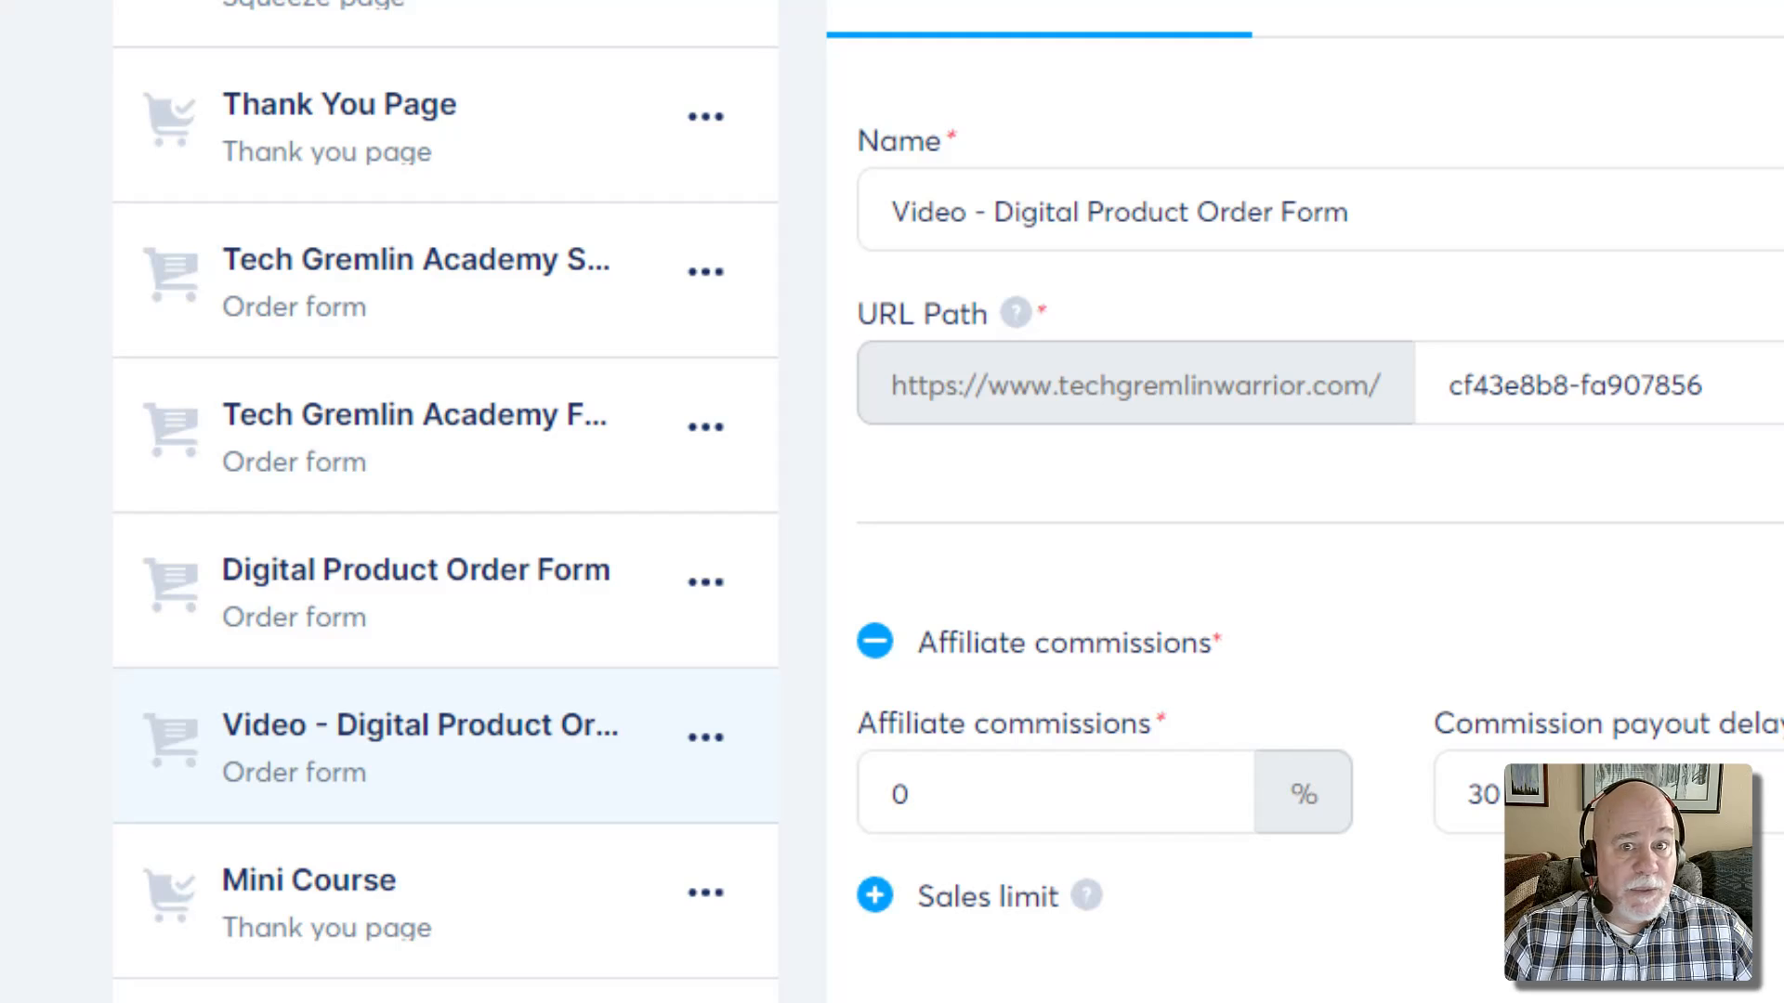
Switch the offer type to Digital product and create a new product named 'TGW - Canva Templates'
scroll(892, 502, down, 1)
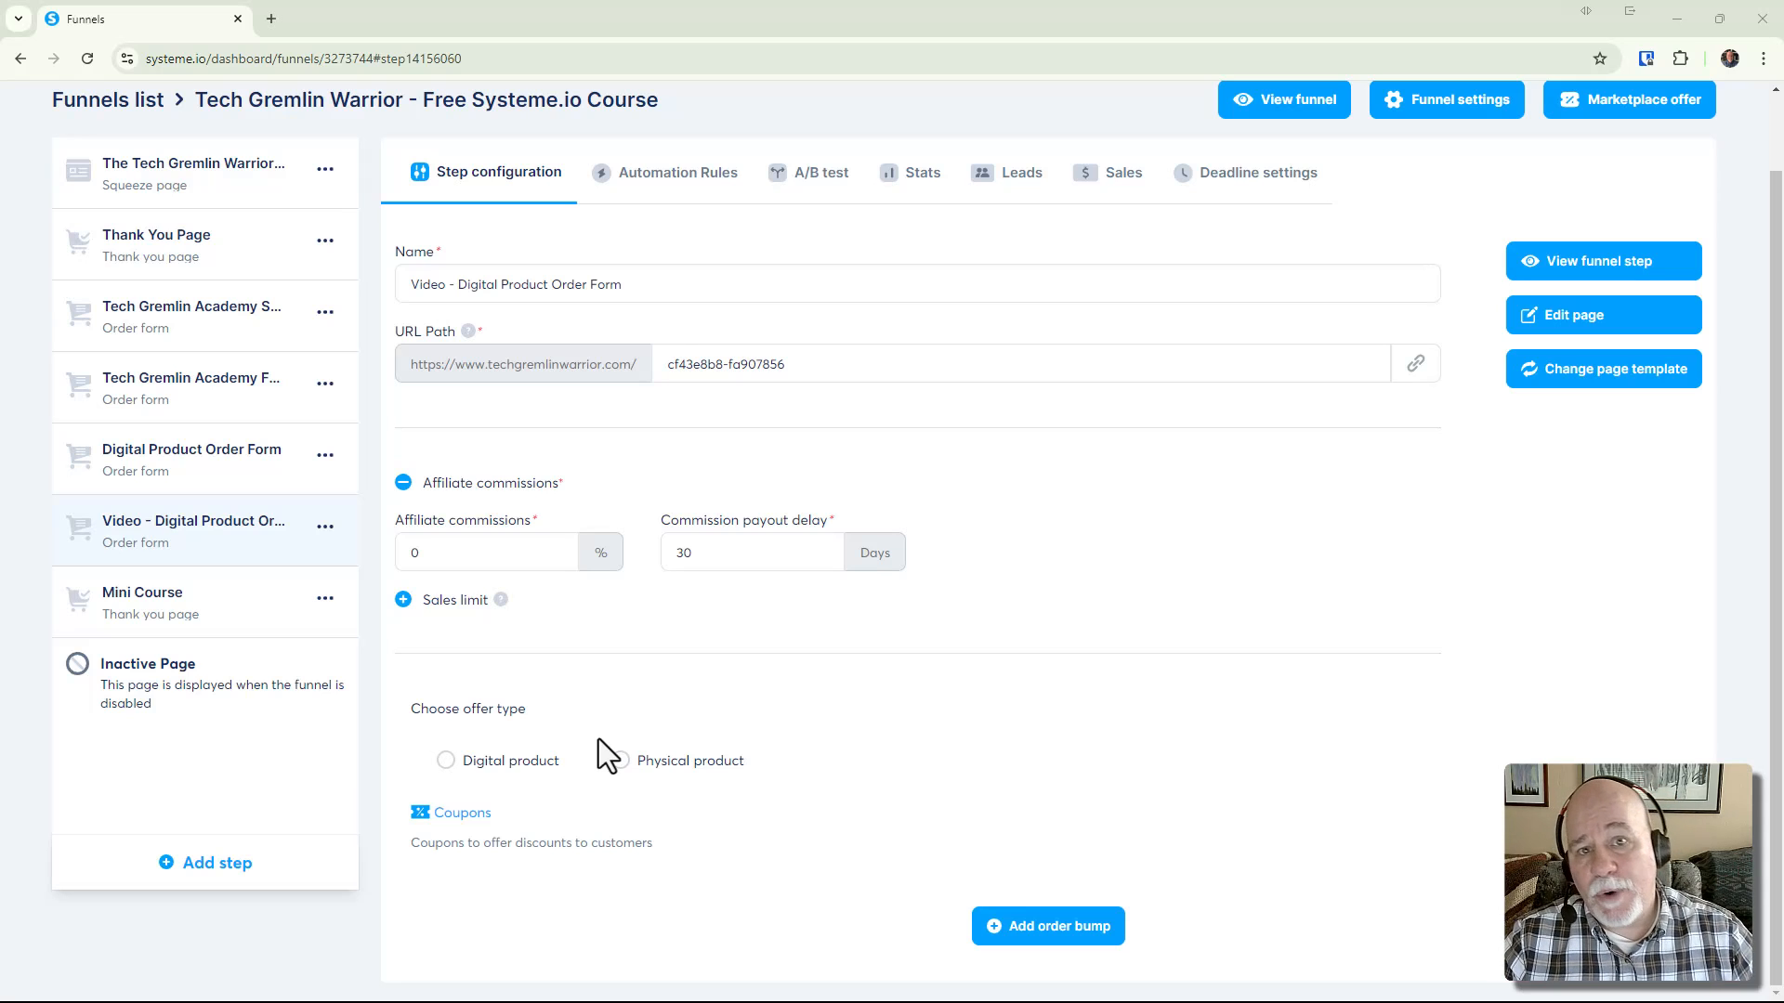
scroll(651, 683, up, 1)
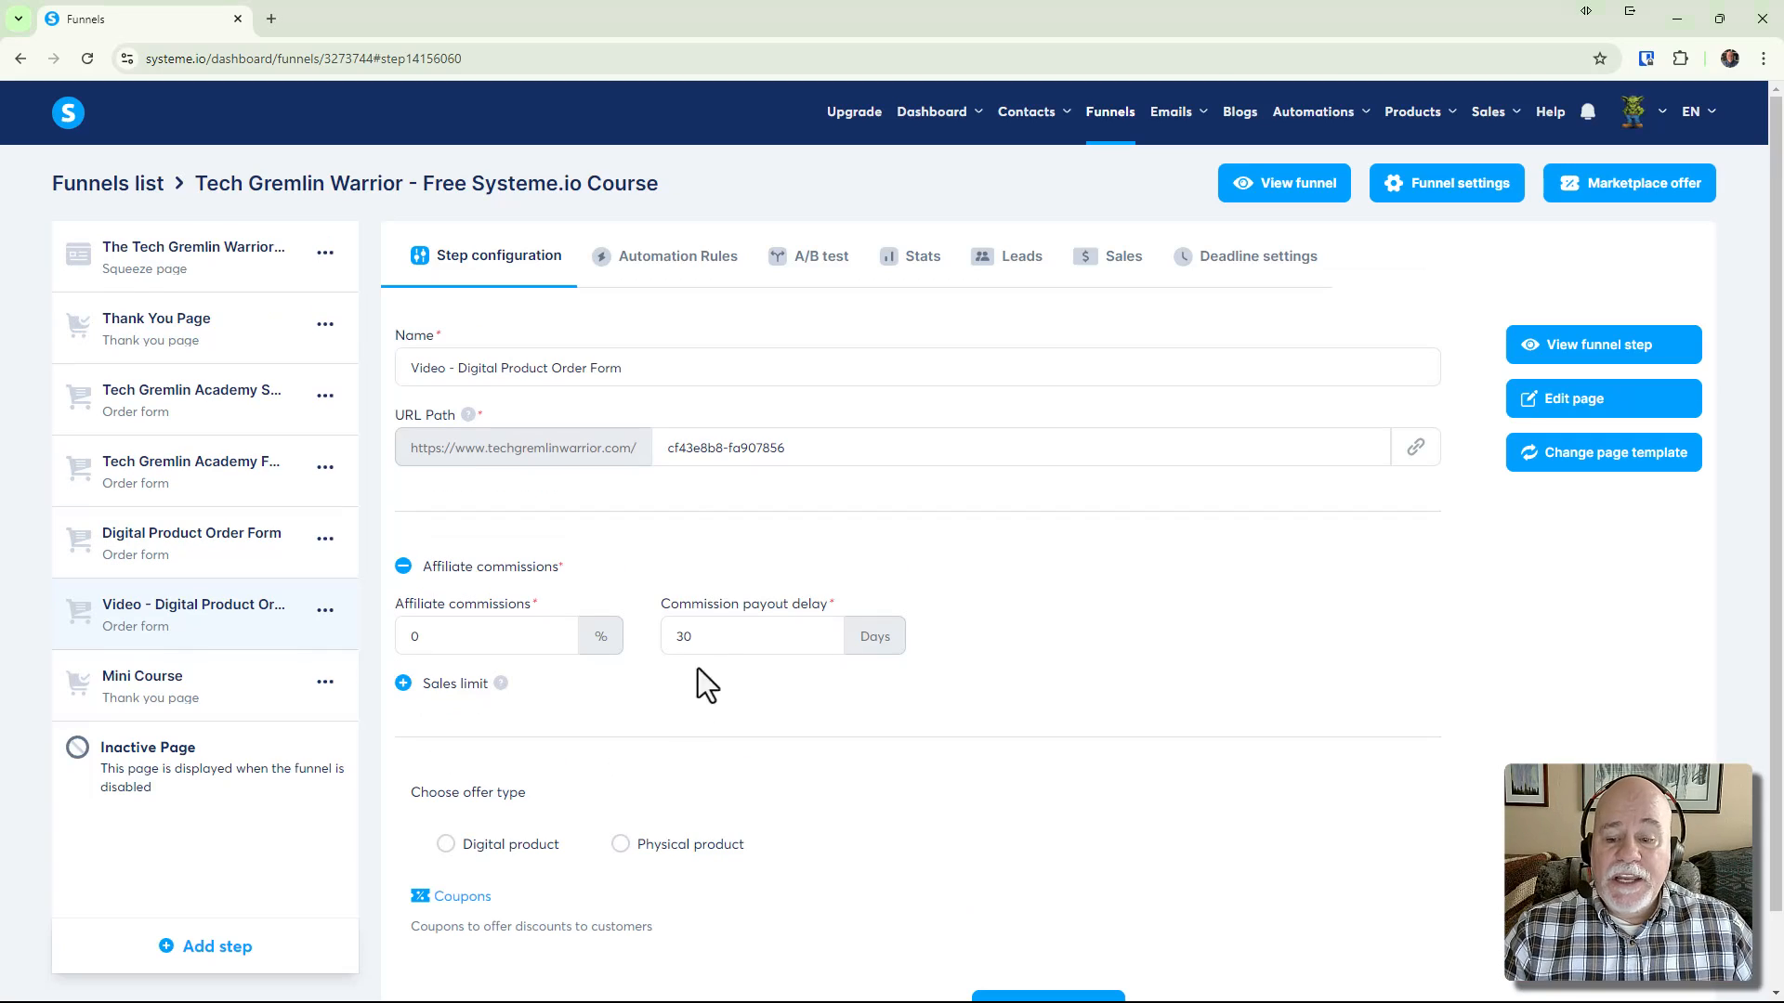
click(446, 846)
scroll(912, 805, down, 3)
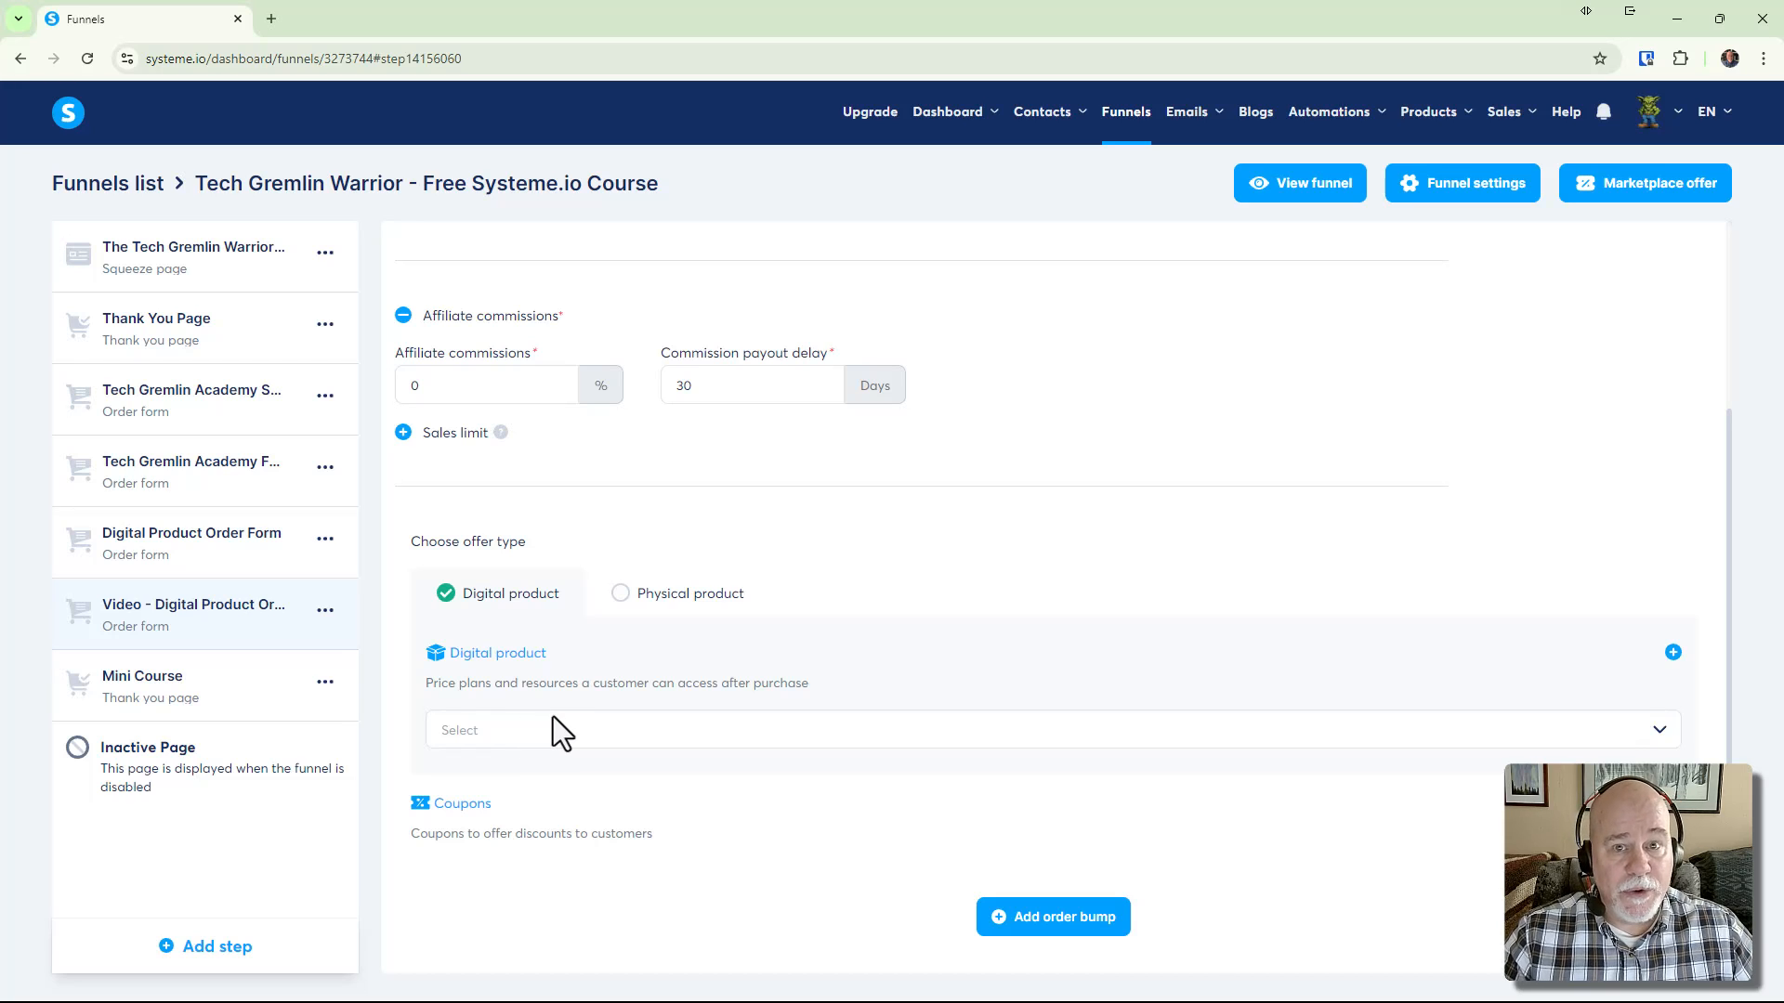
click(1673, 652)
click(614, 753)
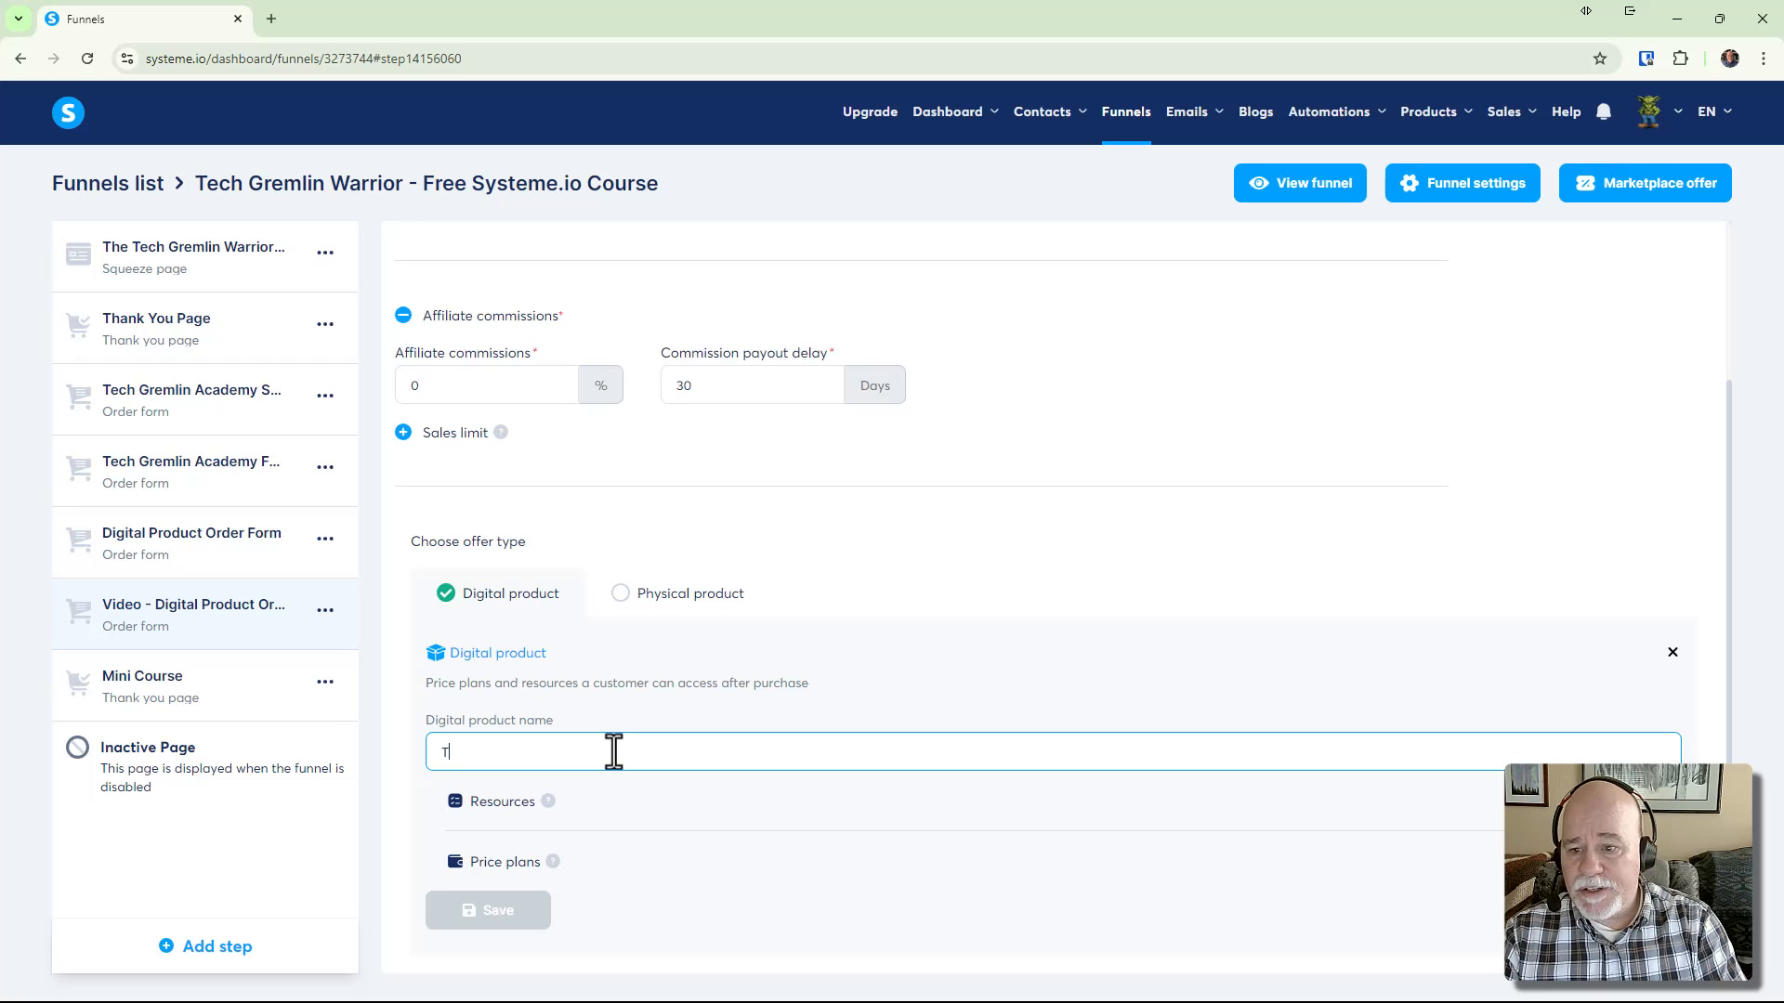
text(TGW)
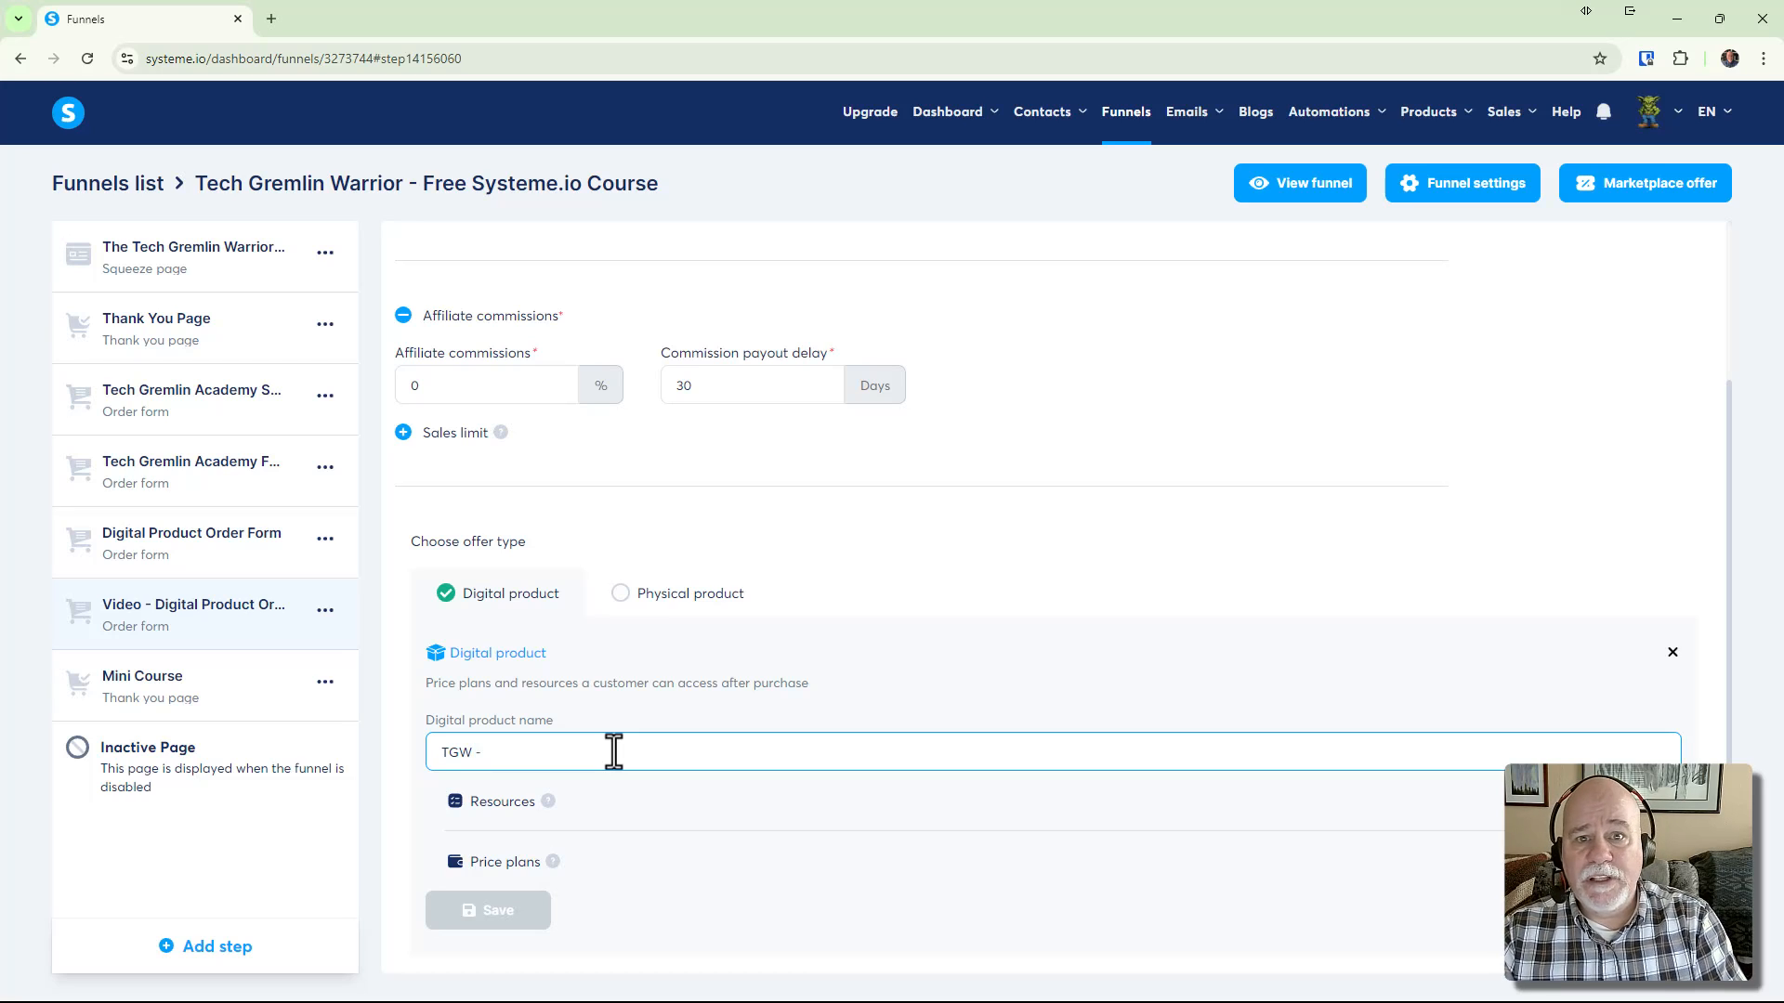
text( - Canva)
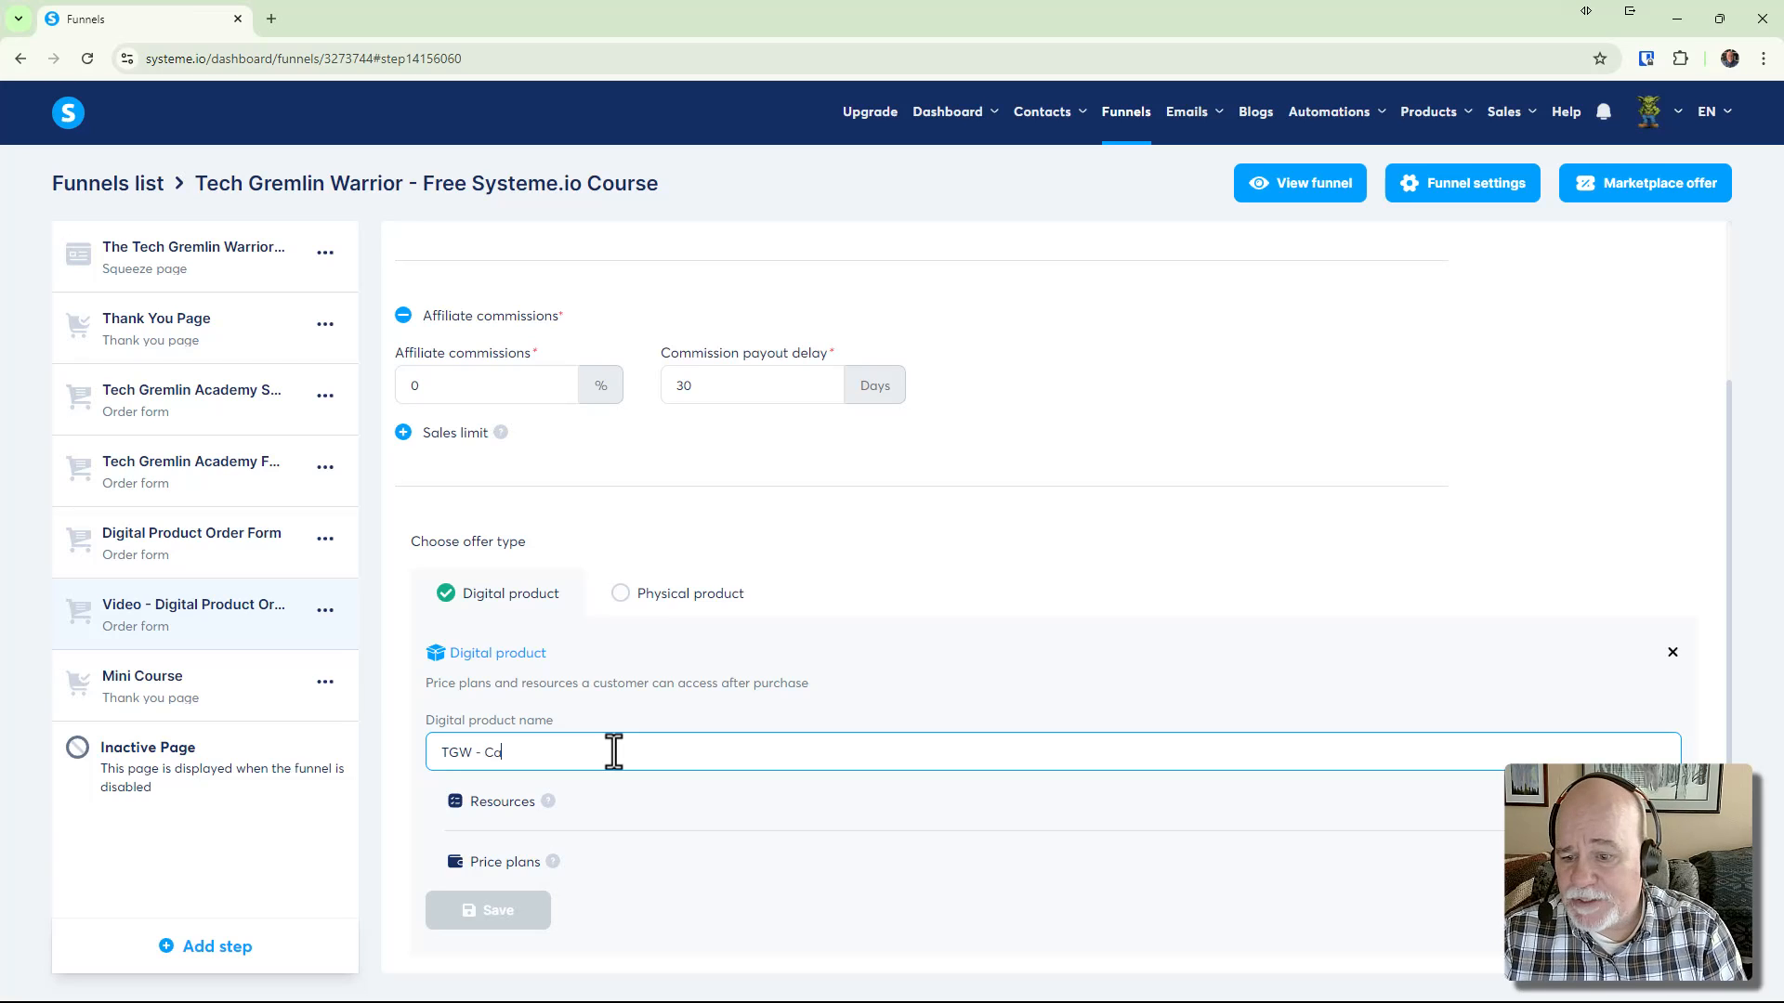
text( Template)
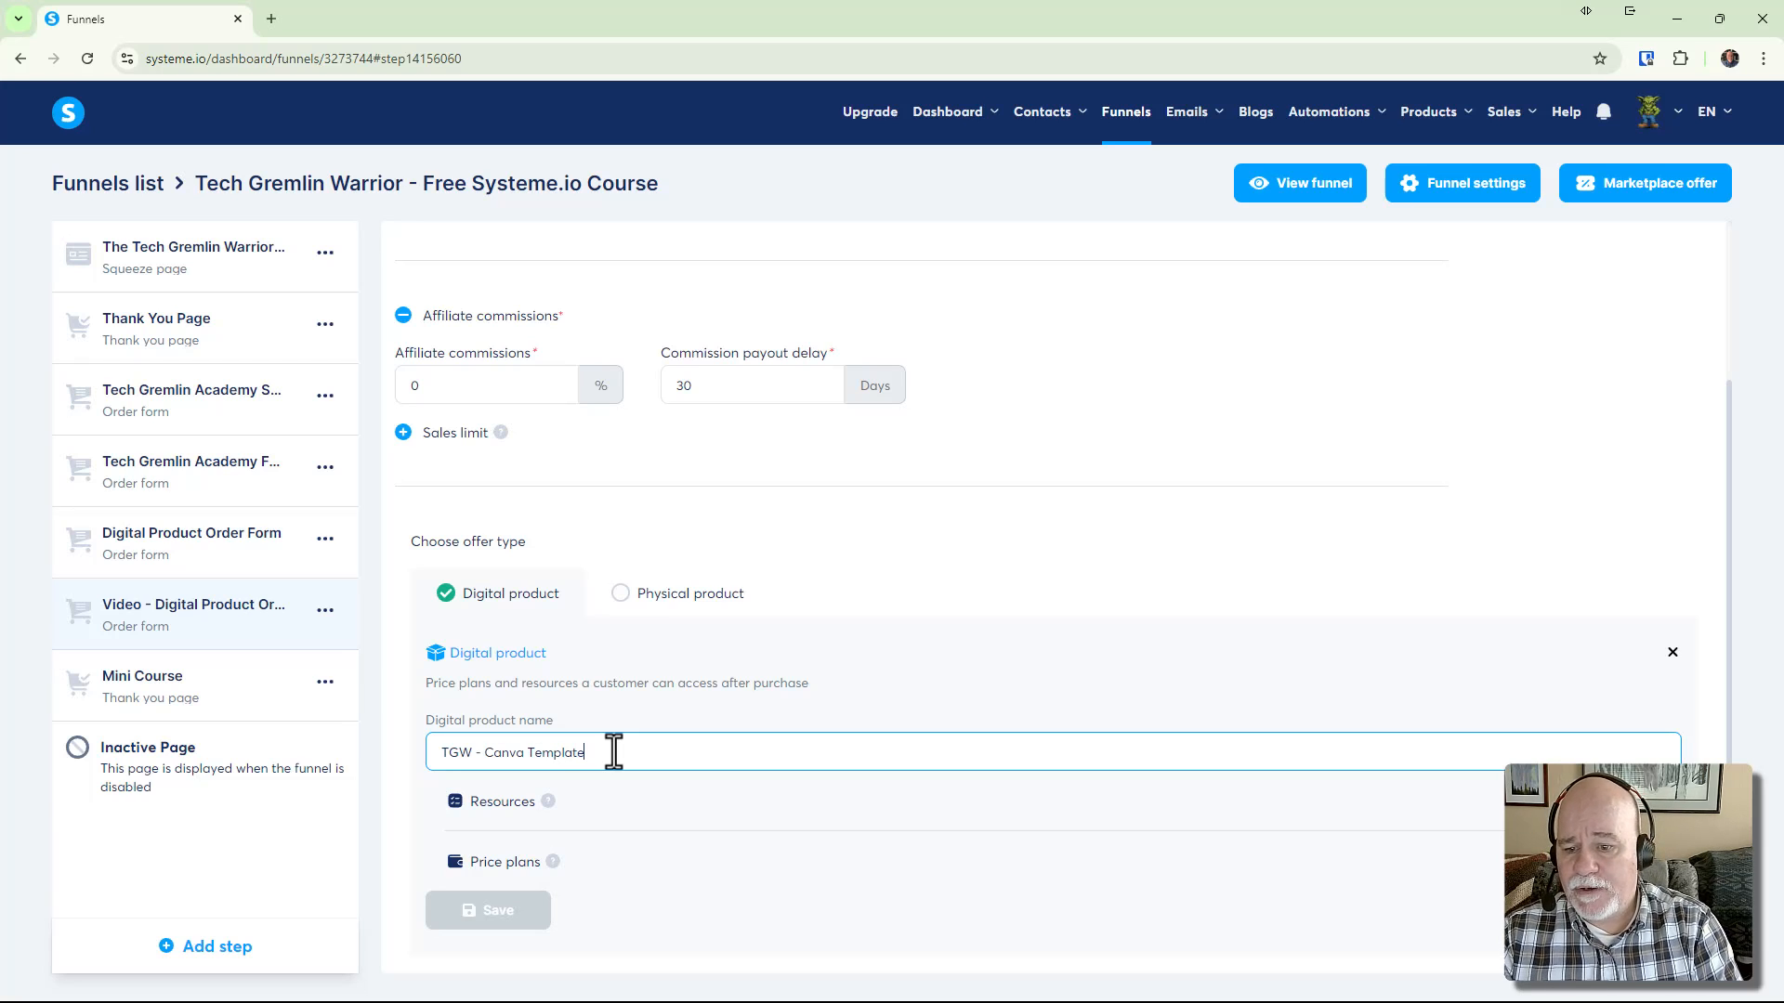
text(s)
scroll(632, 748, down, 2)
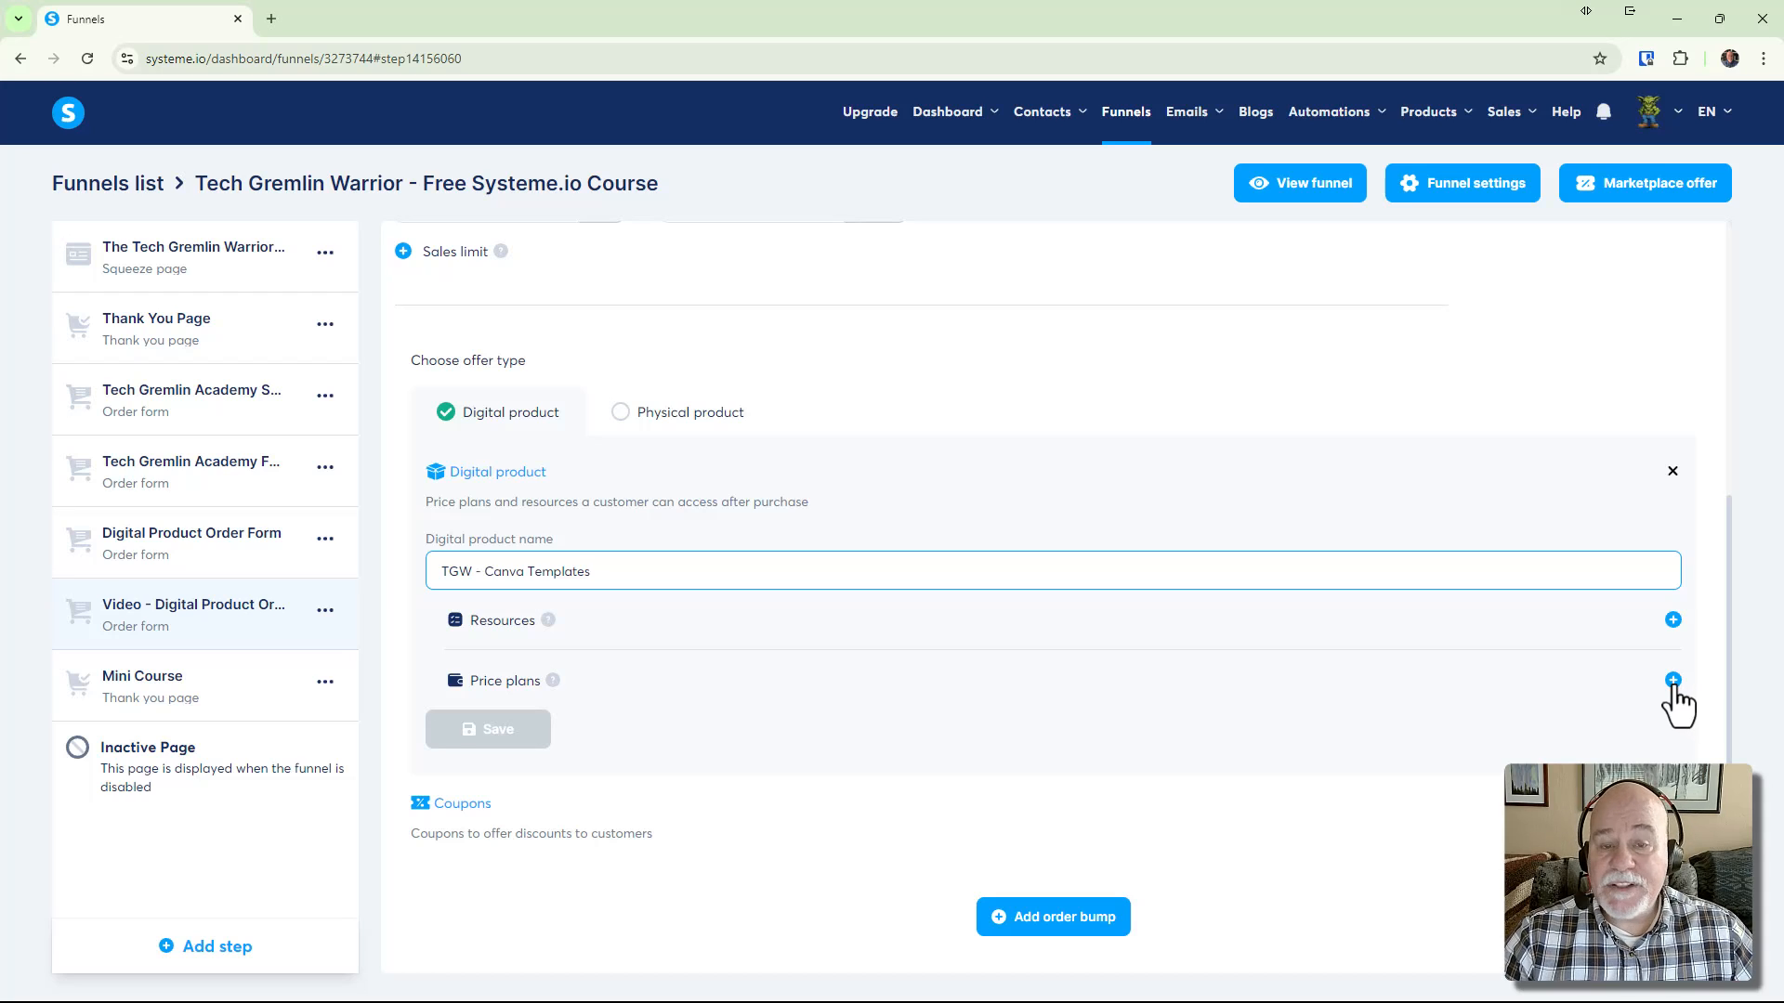
Create a new price plan with the order-form name 'TGW Canva Templates'
click(1673, 680)
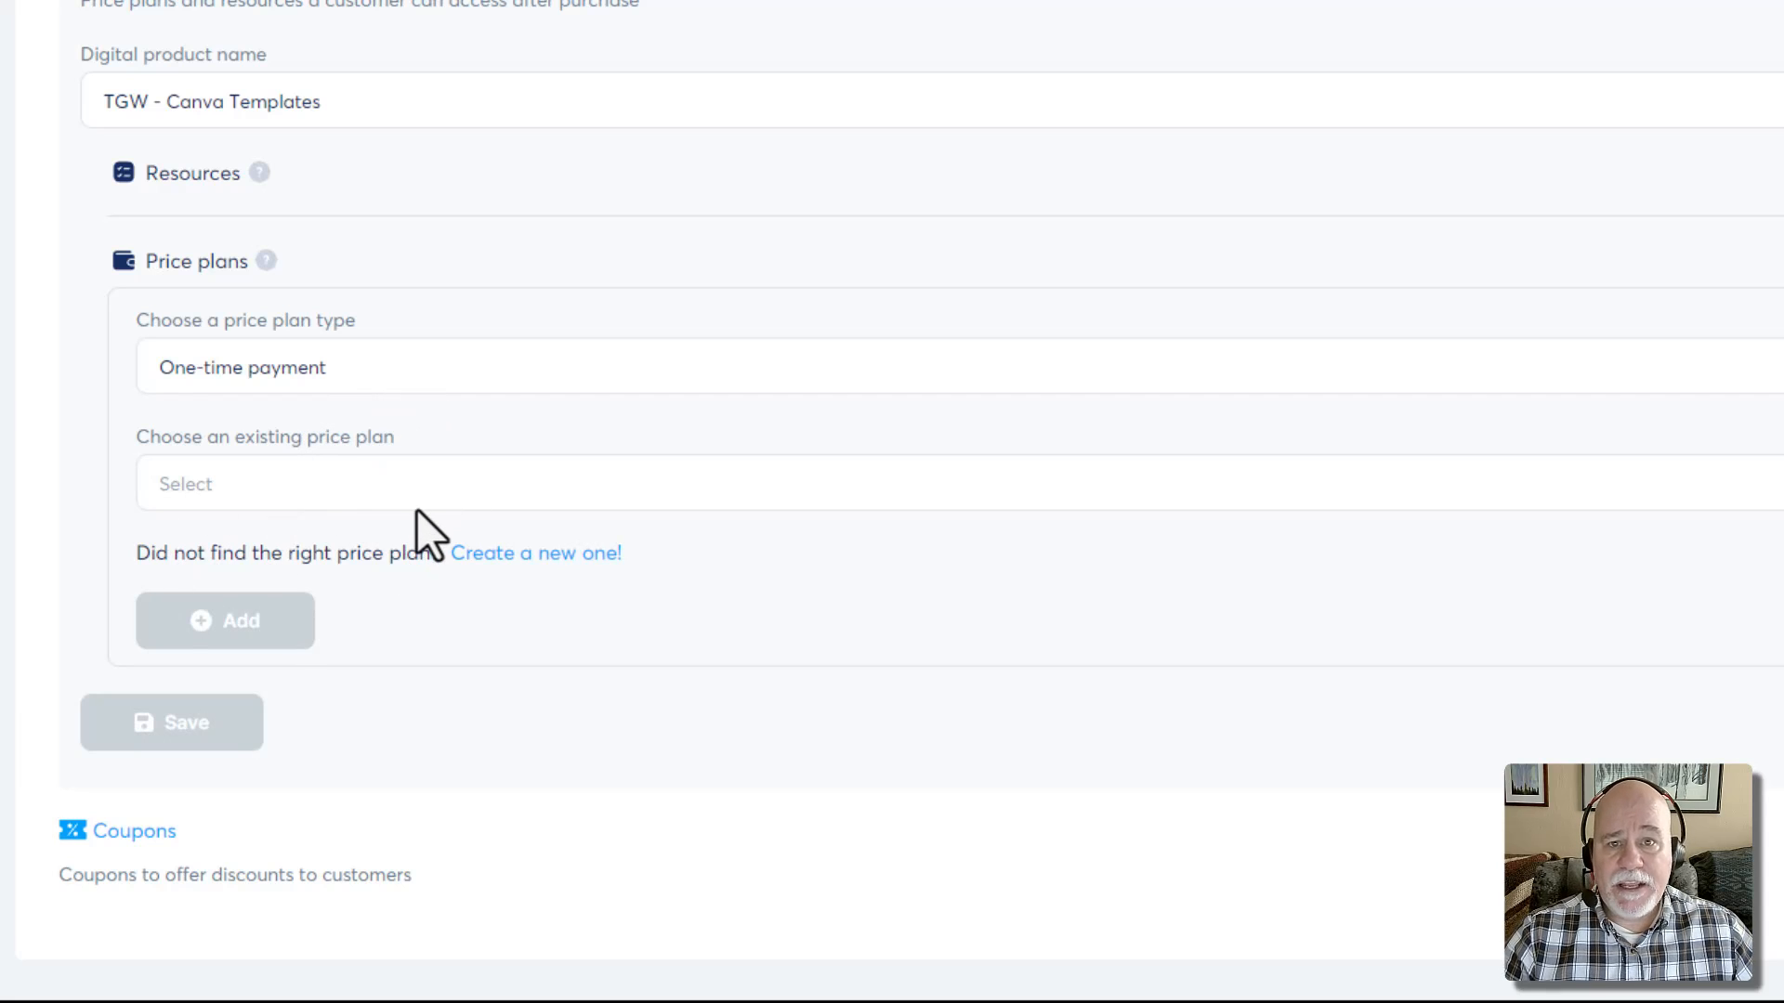
click(530, 557)
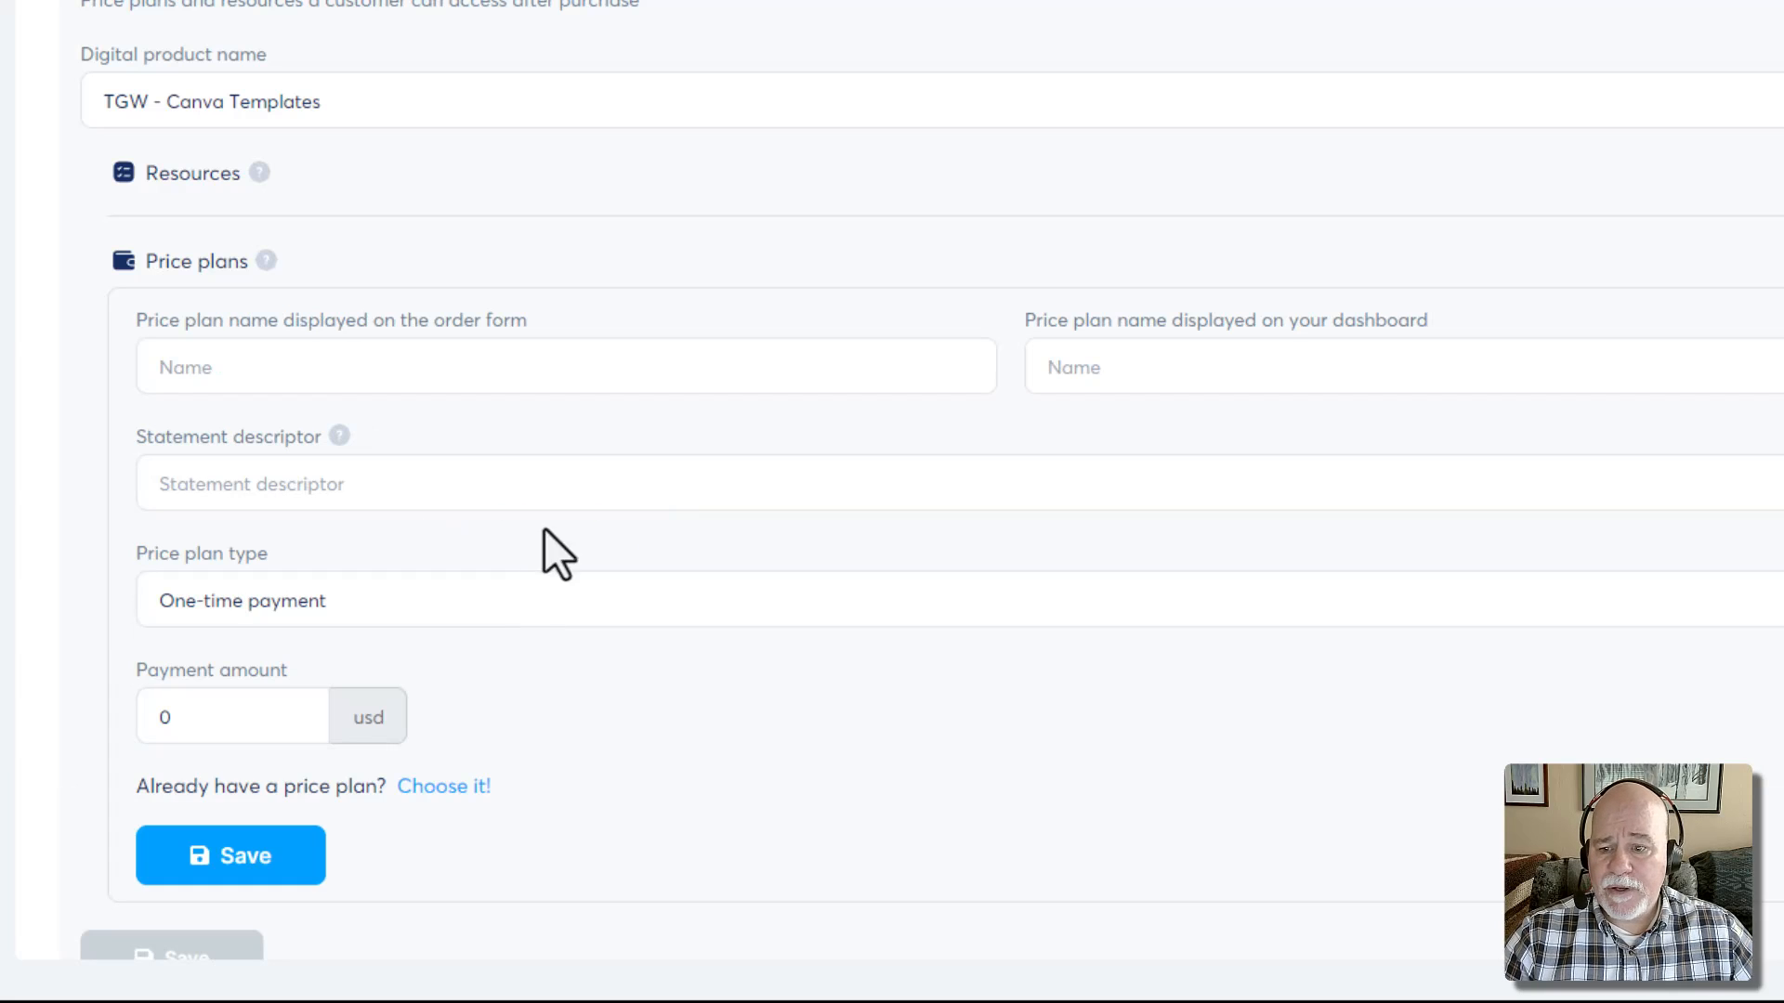
click(354, 377)
text(TGW )
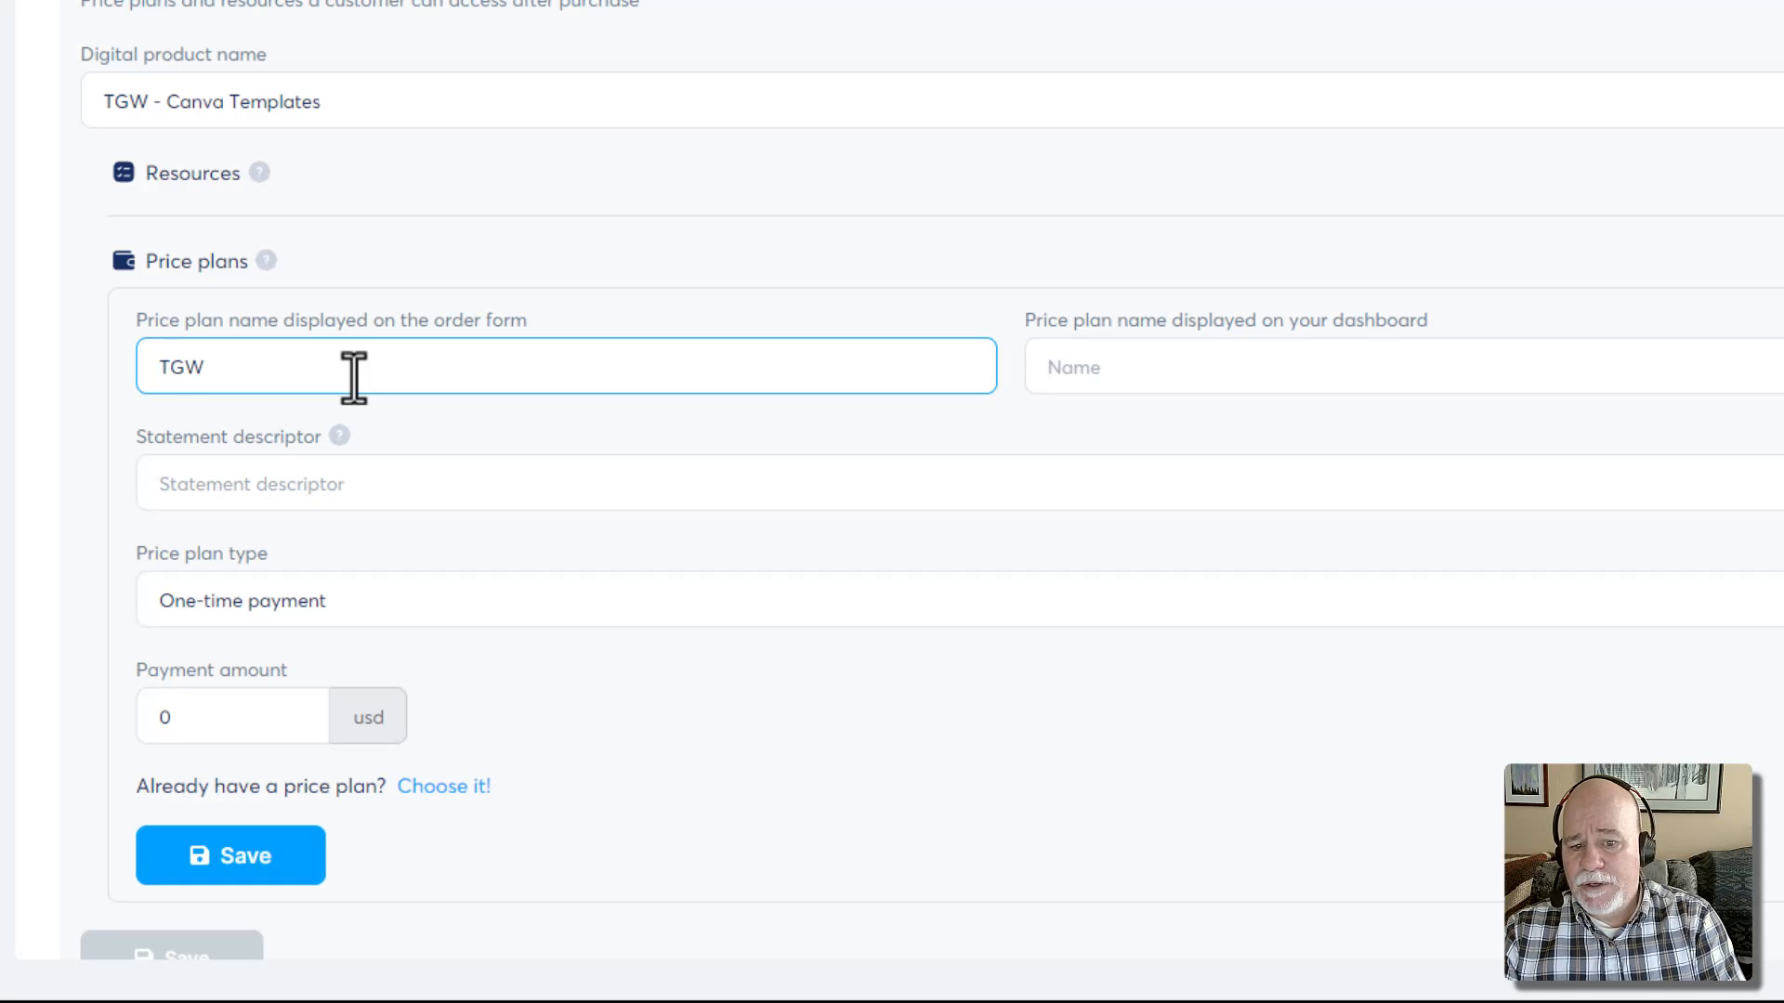
text(Cavna)
key(BackSpace)
key(BackSpace)
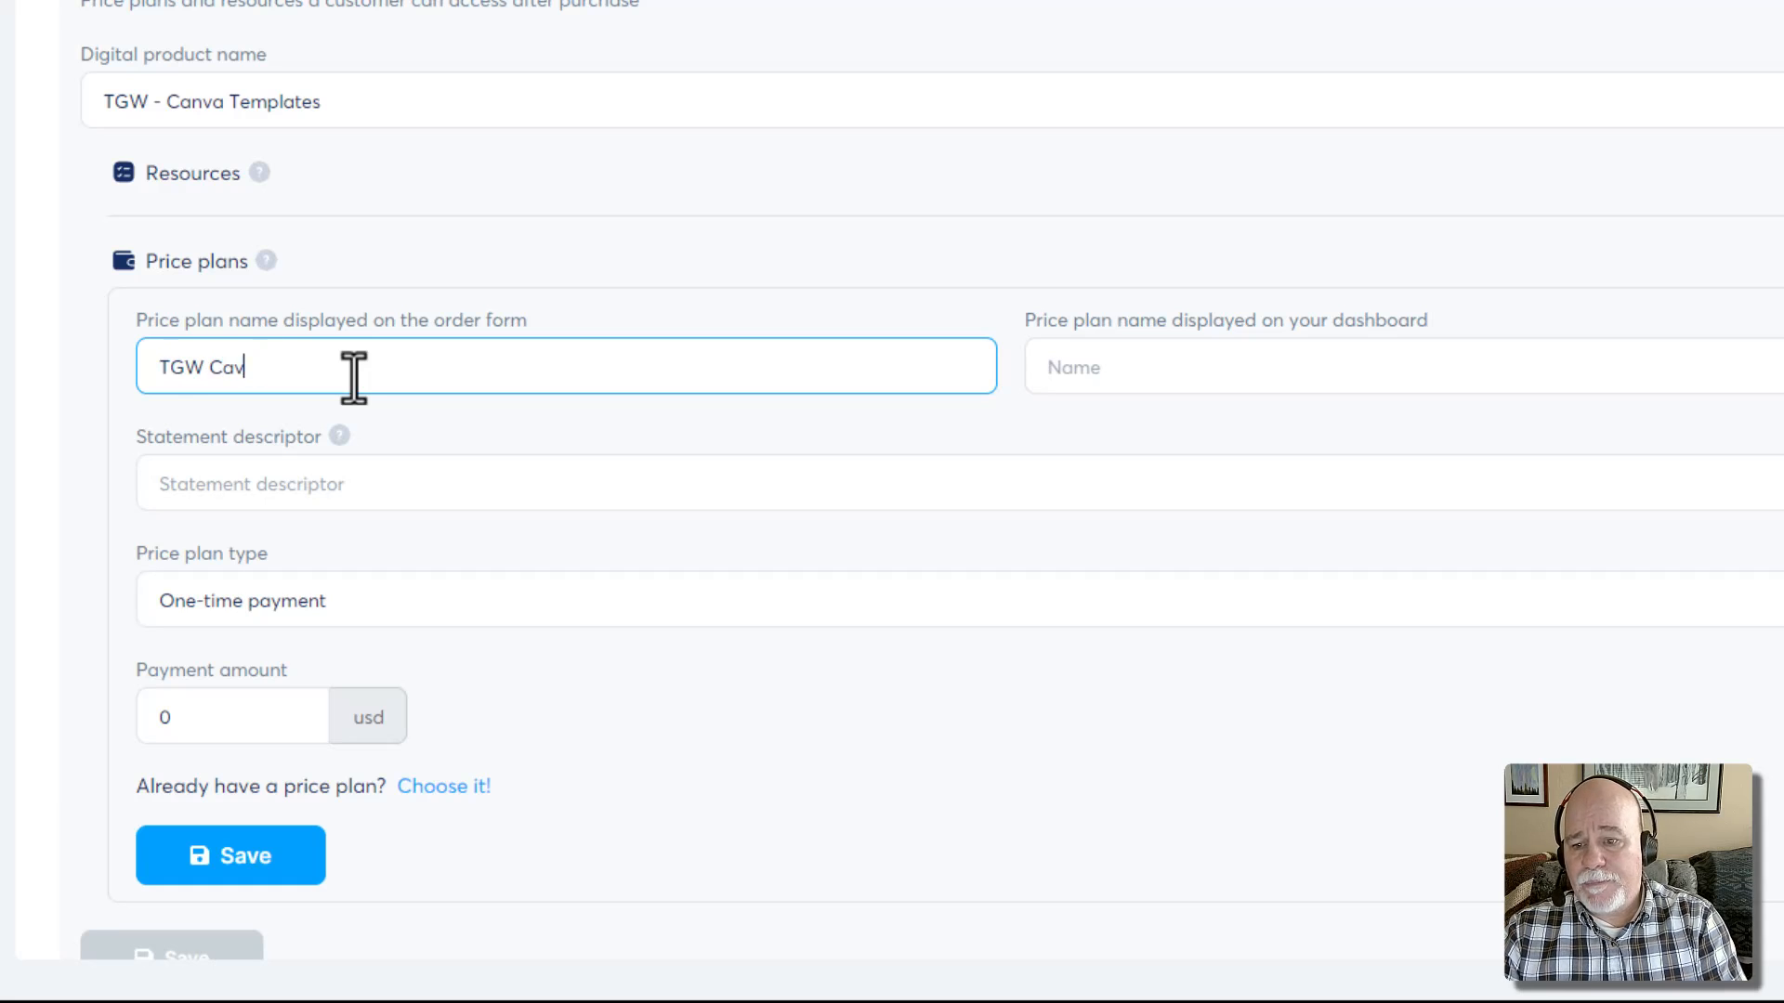
key(BackSpace)
text(nva TEmpo)
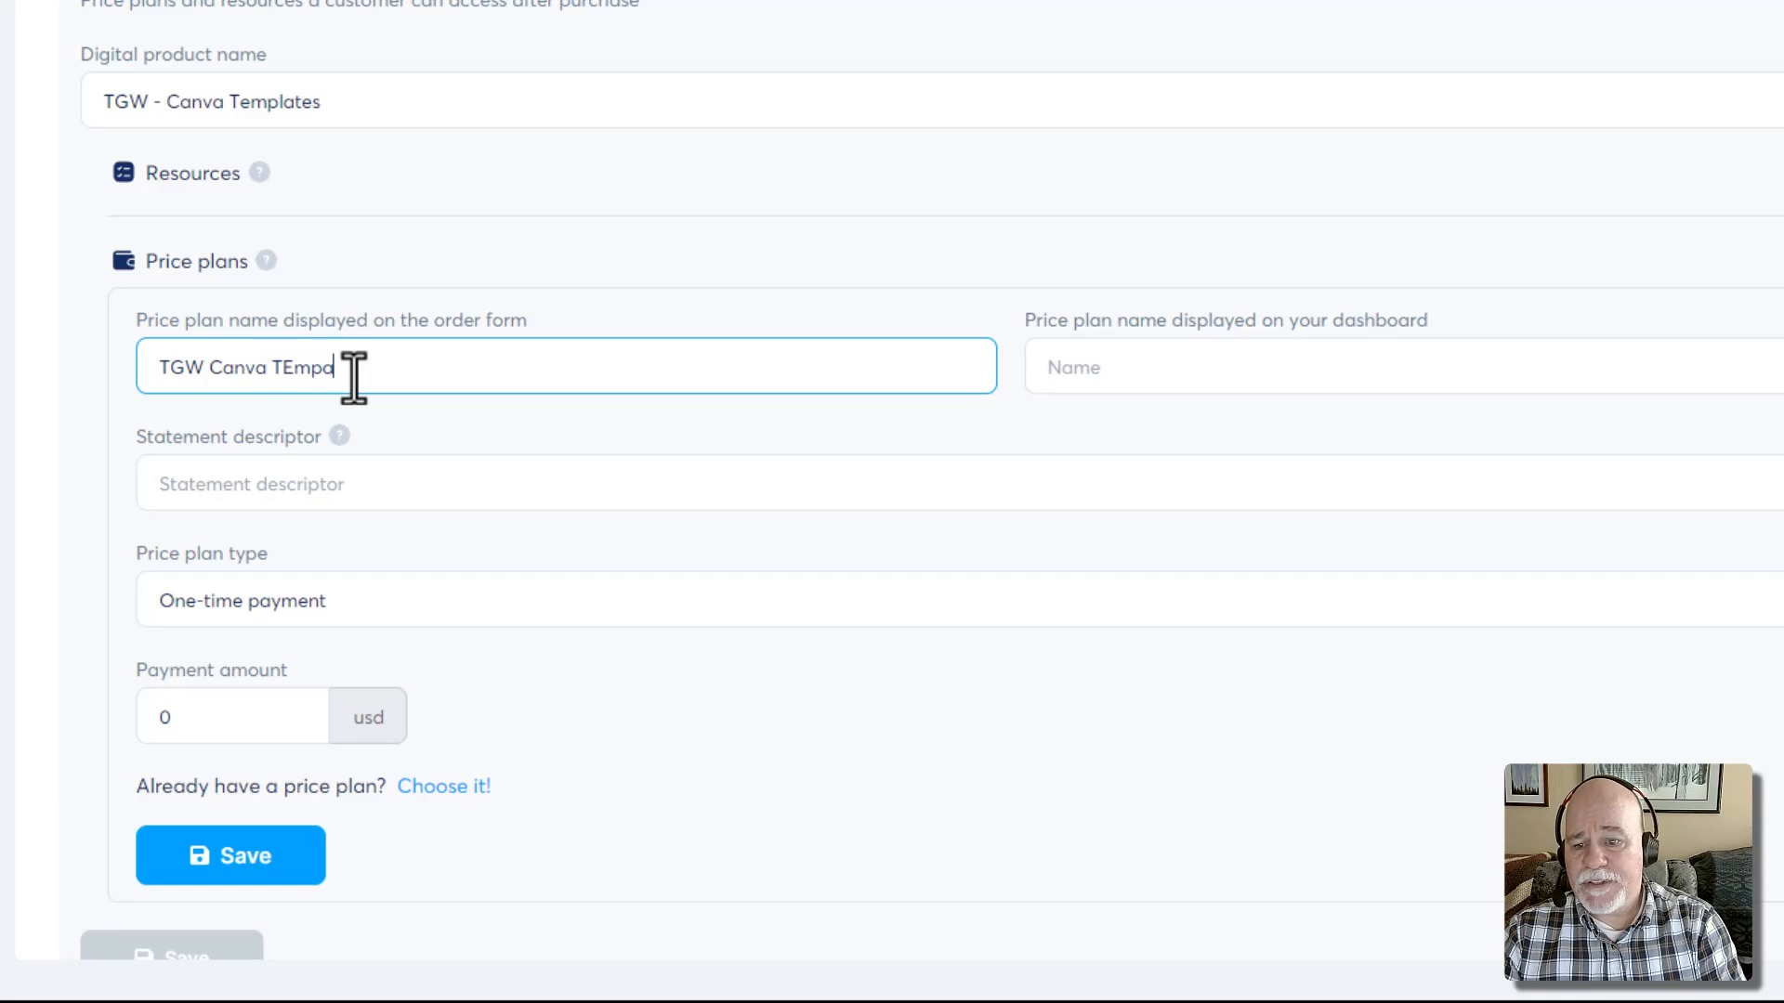
key(BackSpace)
key(BackSpace)
key(BackSpace)
key(BackSpace)
text(empl)
key(BackSpace)
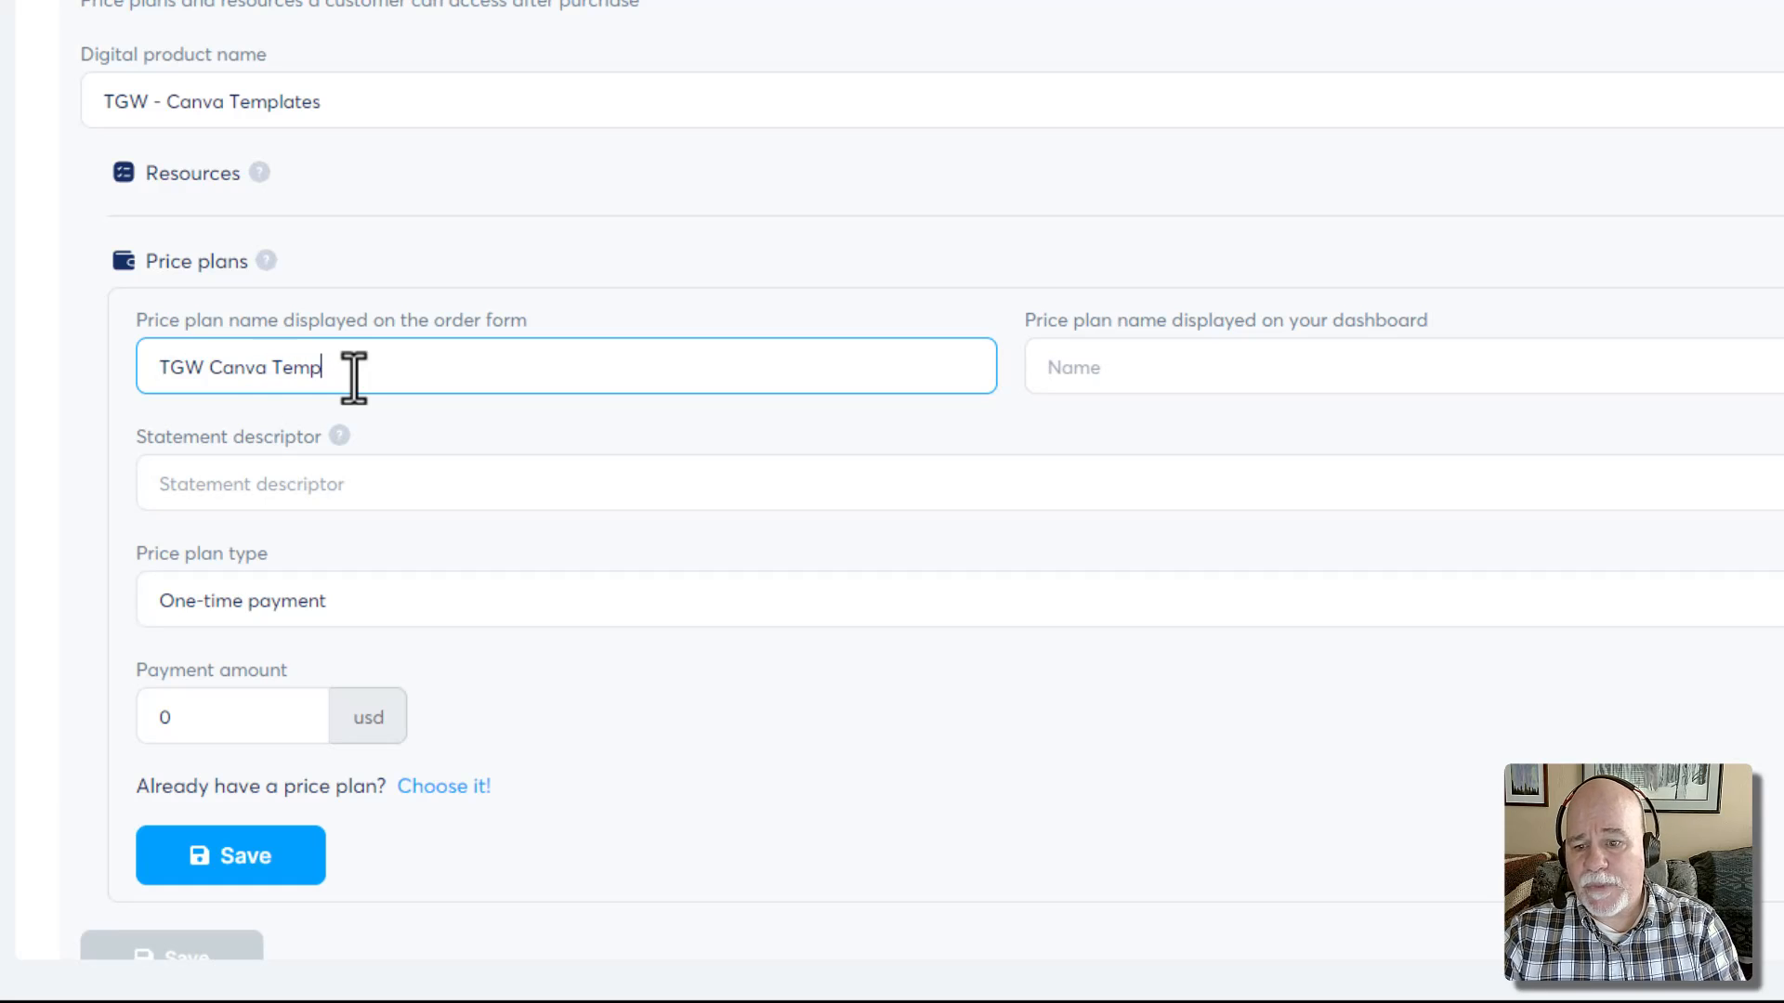
text(lates)
key(Tab)
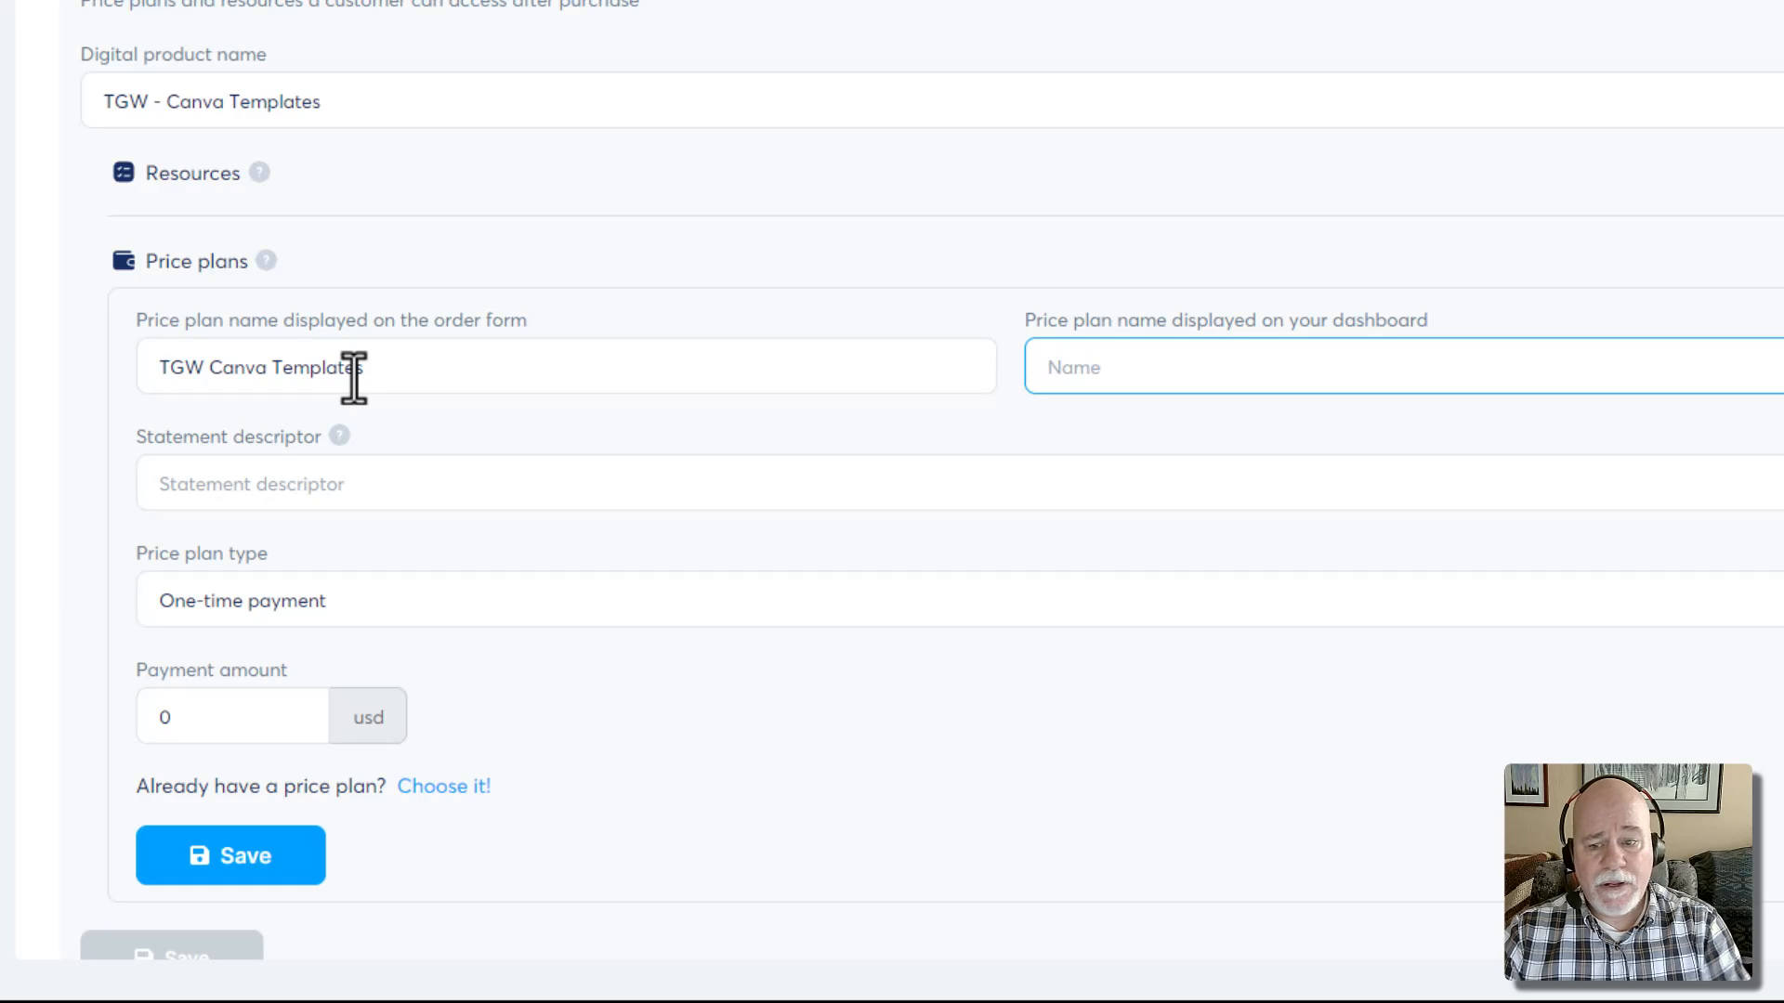
Use 'TGW Canva Templates' as the dashboard name and statement descriptor, and set the amount to 97
drag(390, 377, 140, 367)
key(ctrl+c)
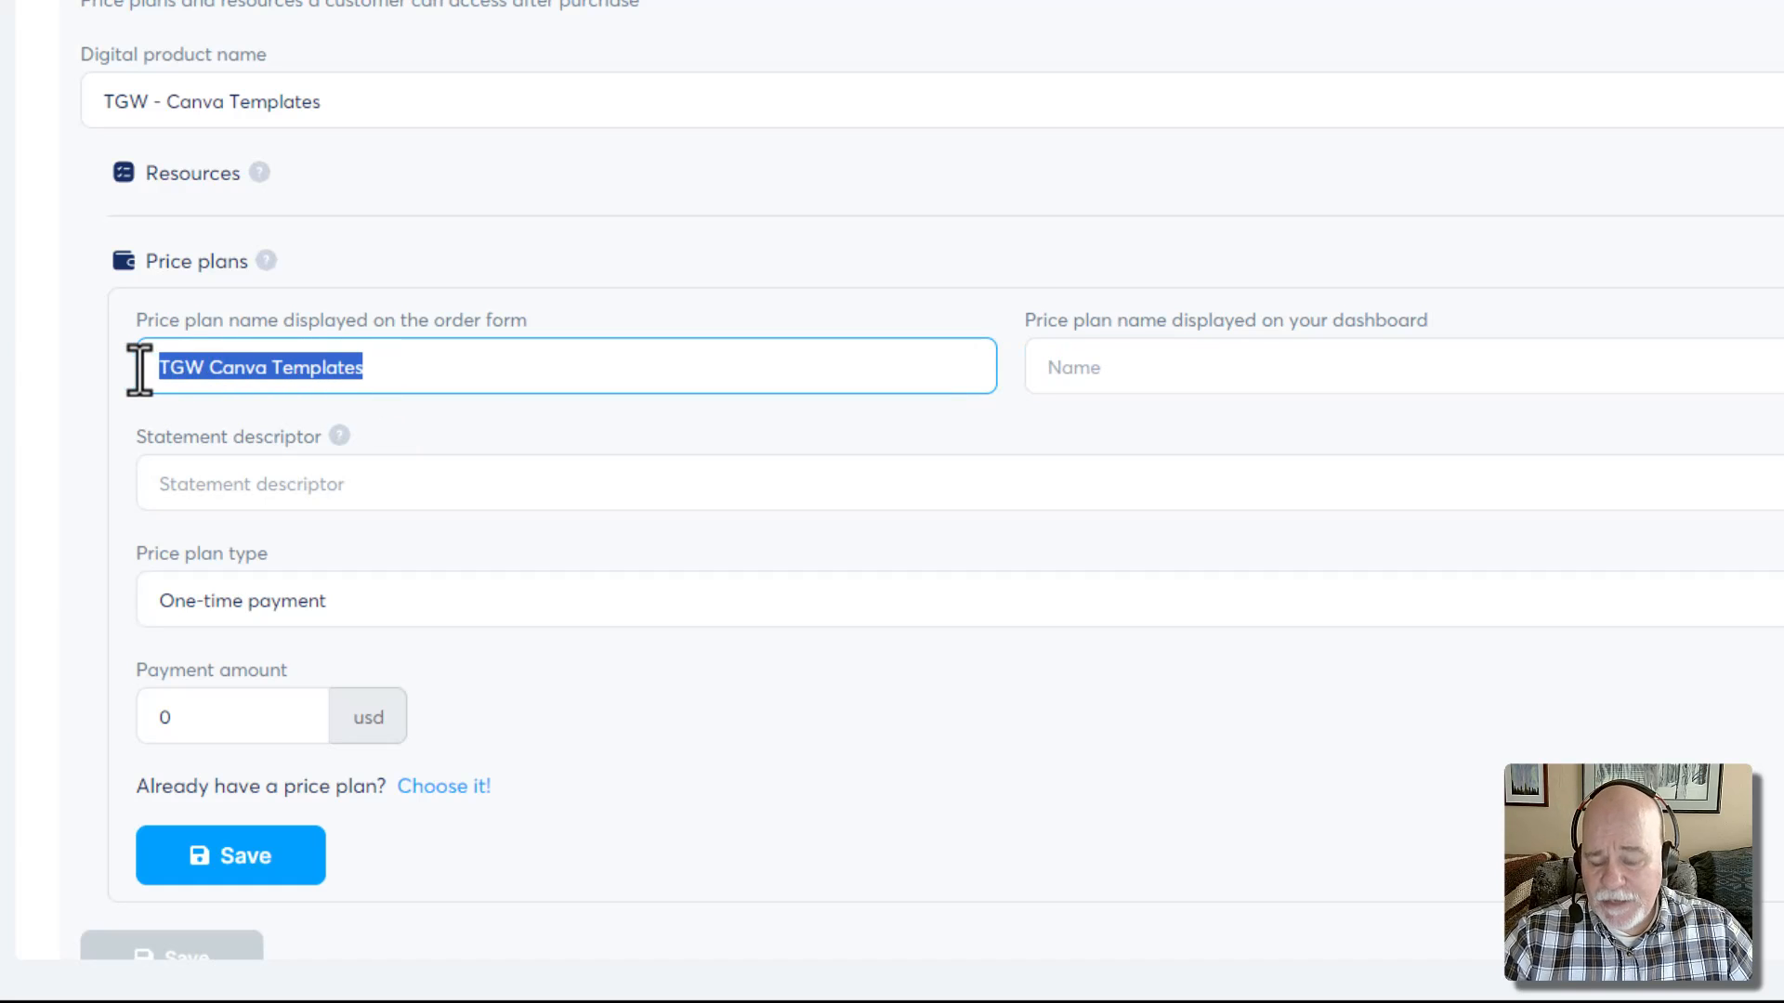
click(1119, 363)
key(ctrl+v)
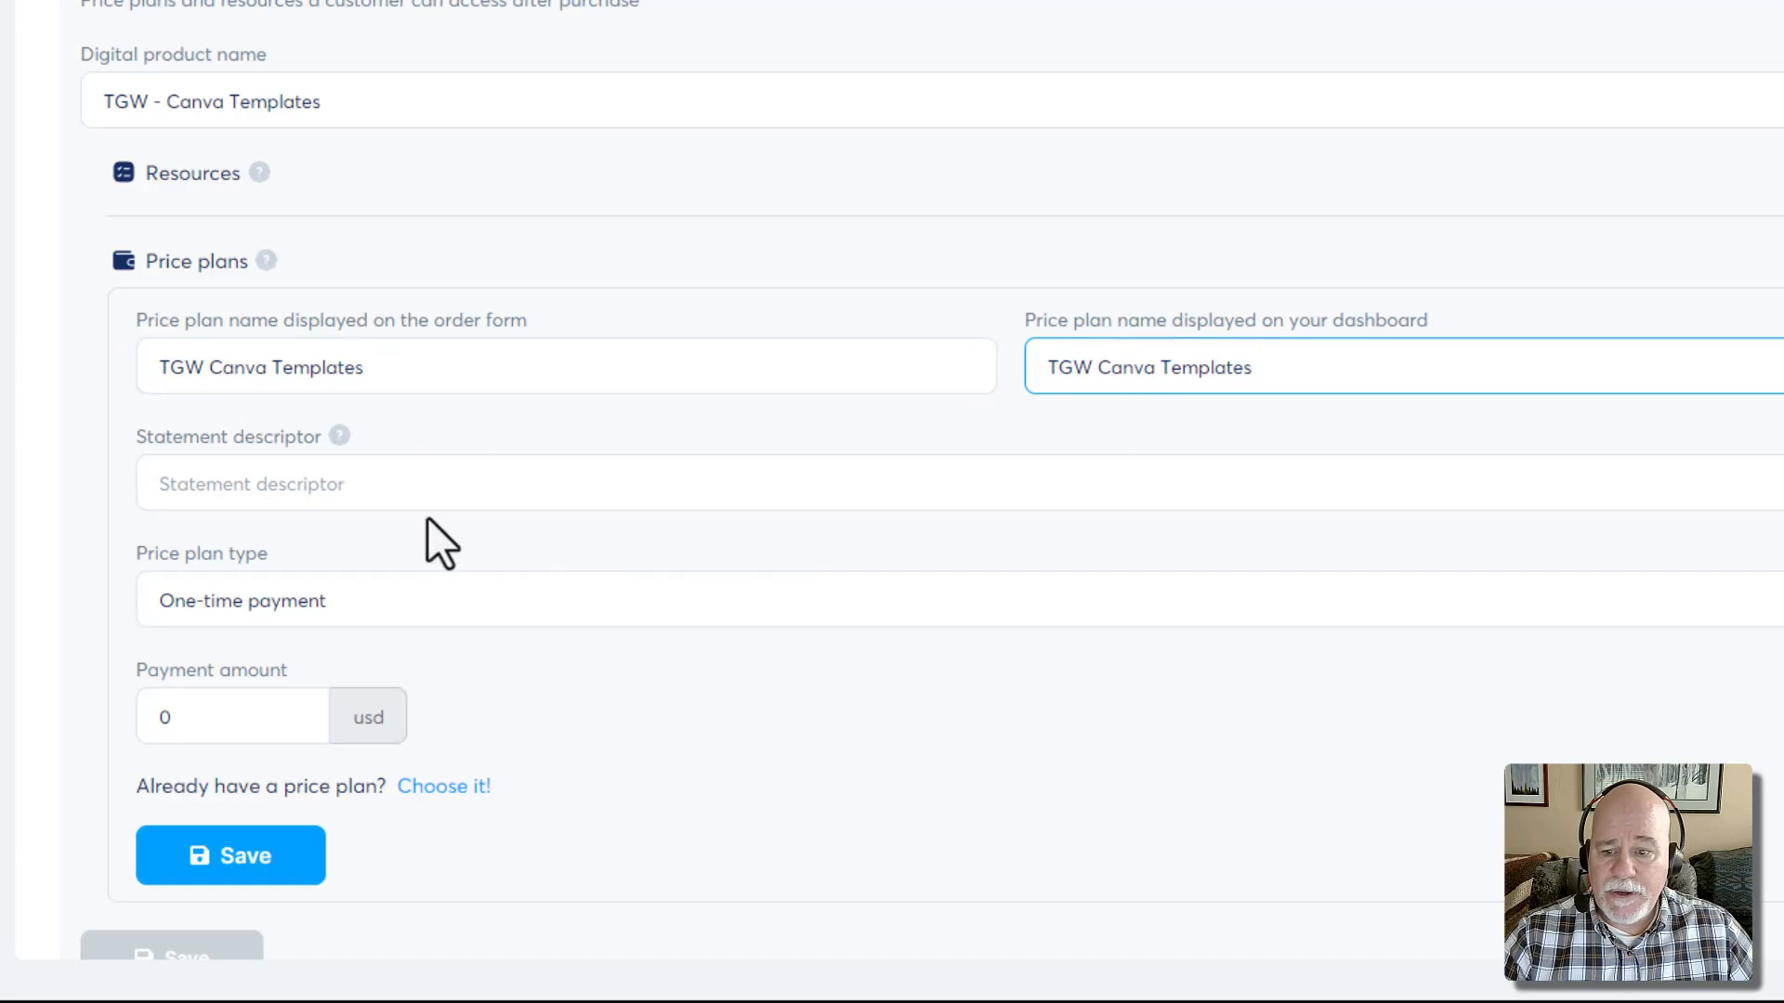
click(415, 493)
key(ctrl+v)
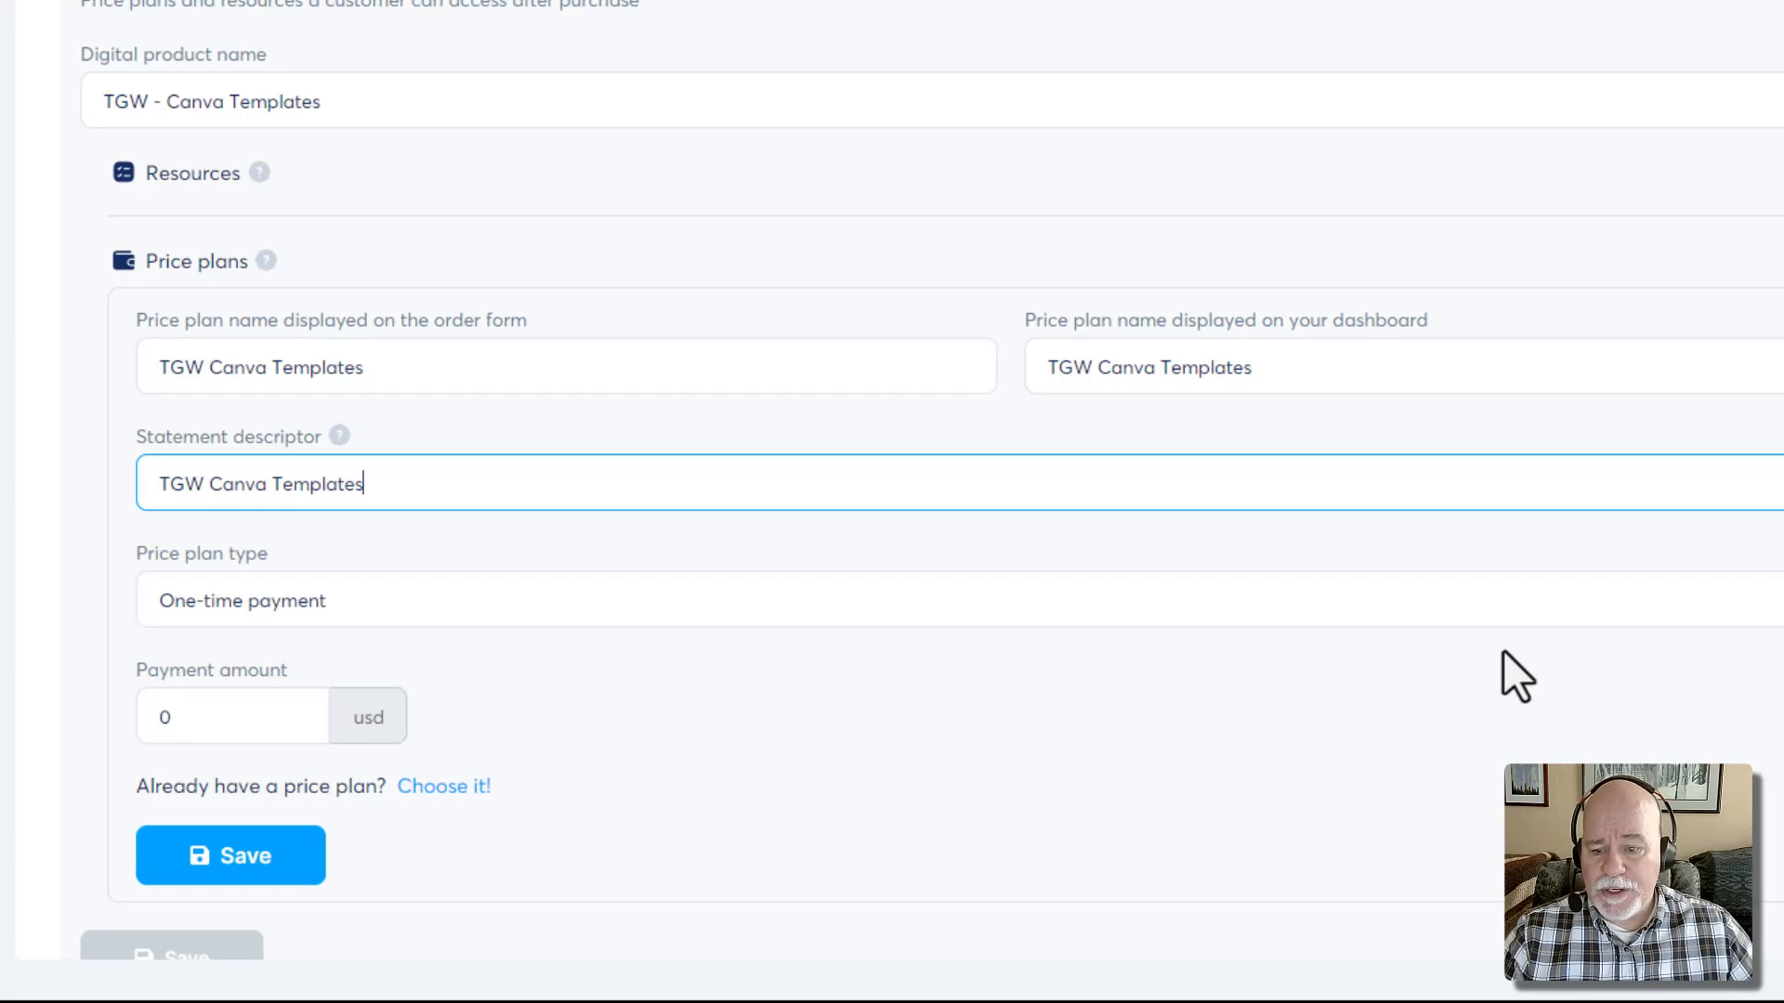
drag(234, 722, 47, 695)
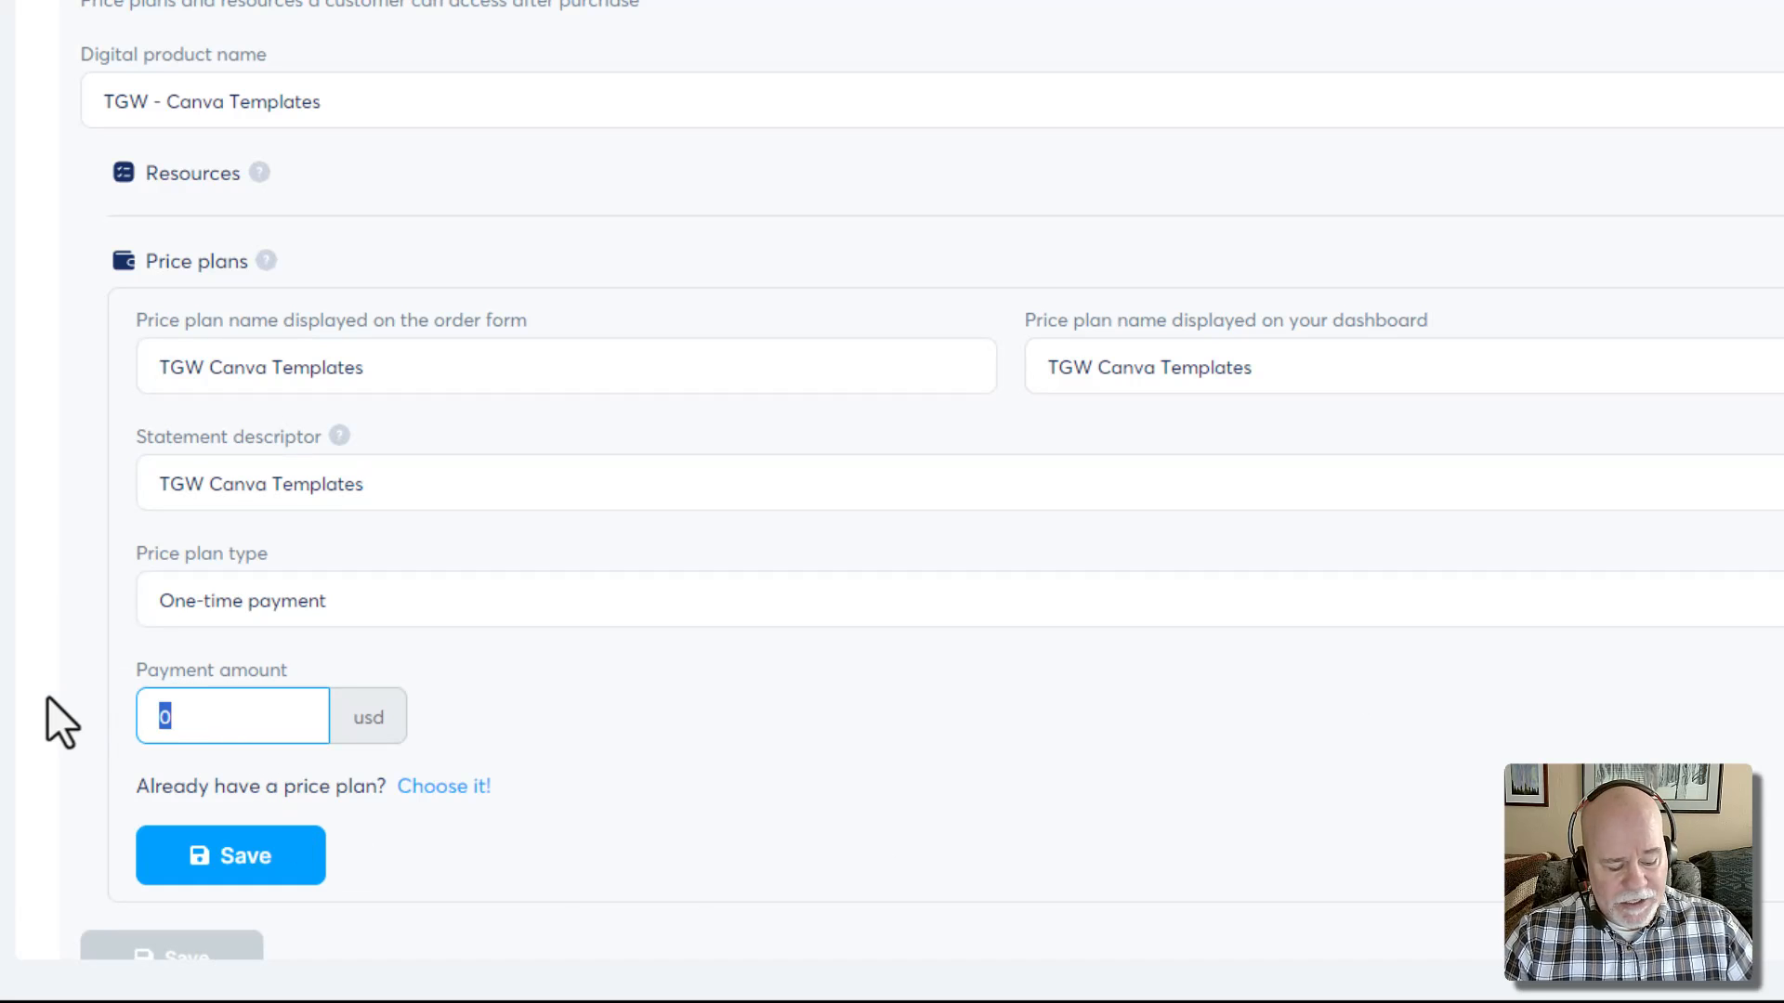
text(97)
scroll(213, 582, down, 4)
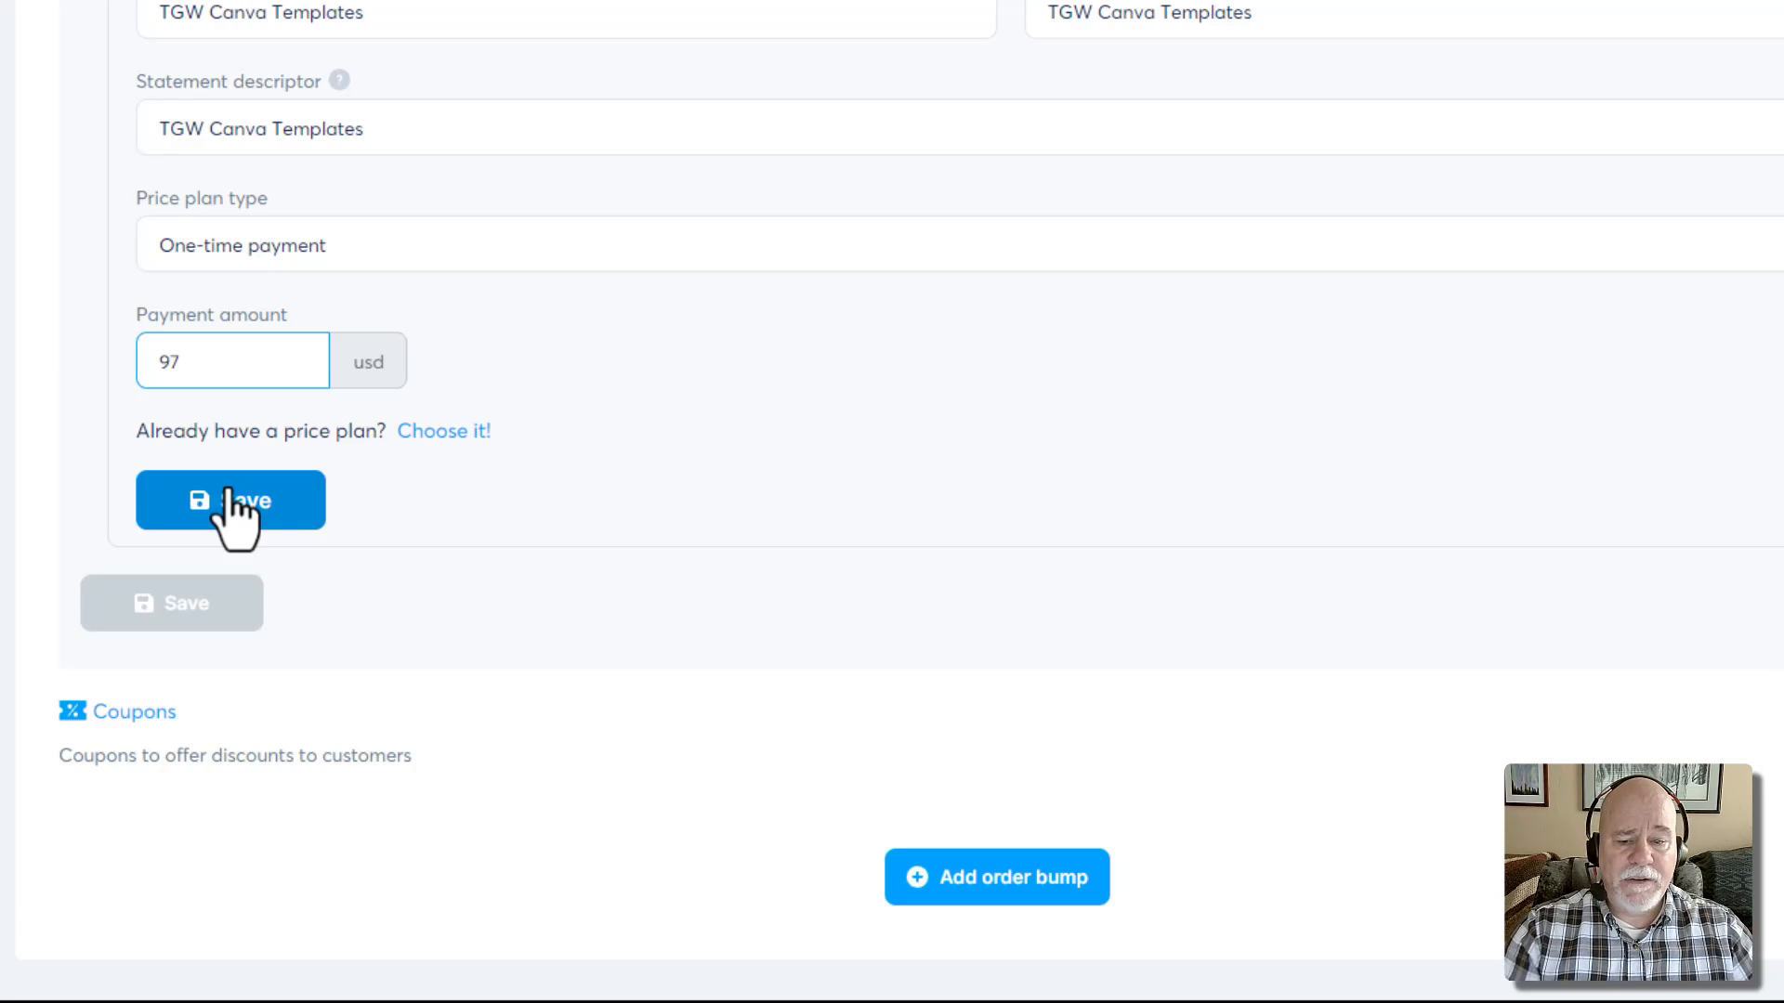
scroll(319, 520, up, 3)
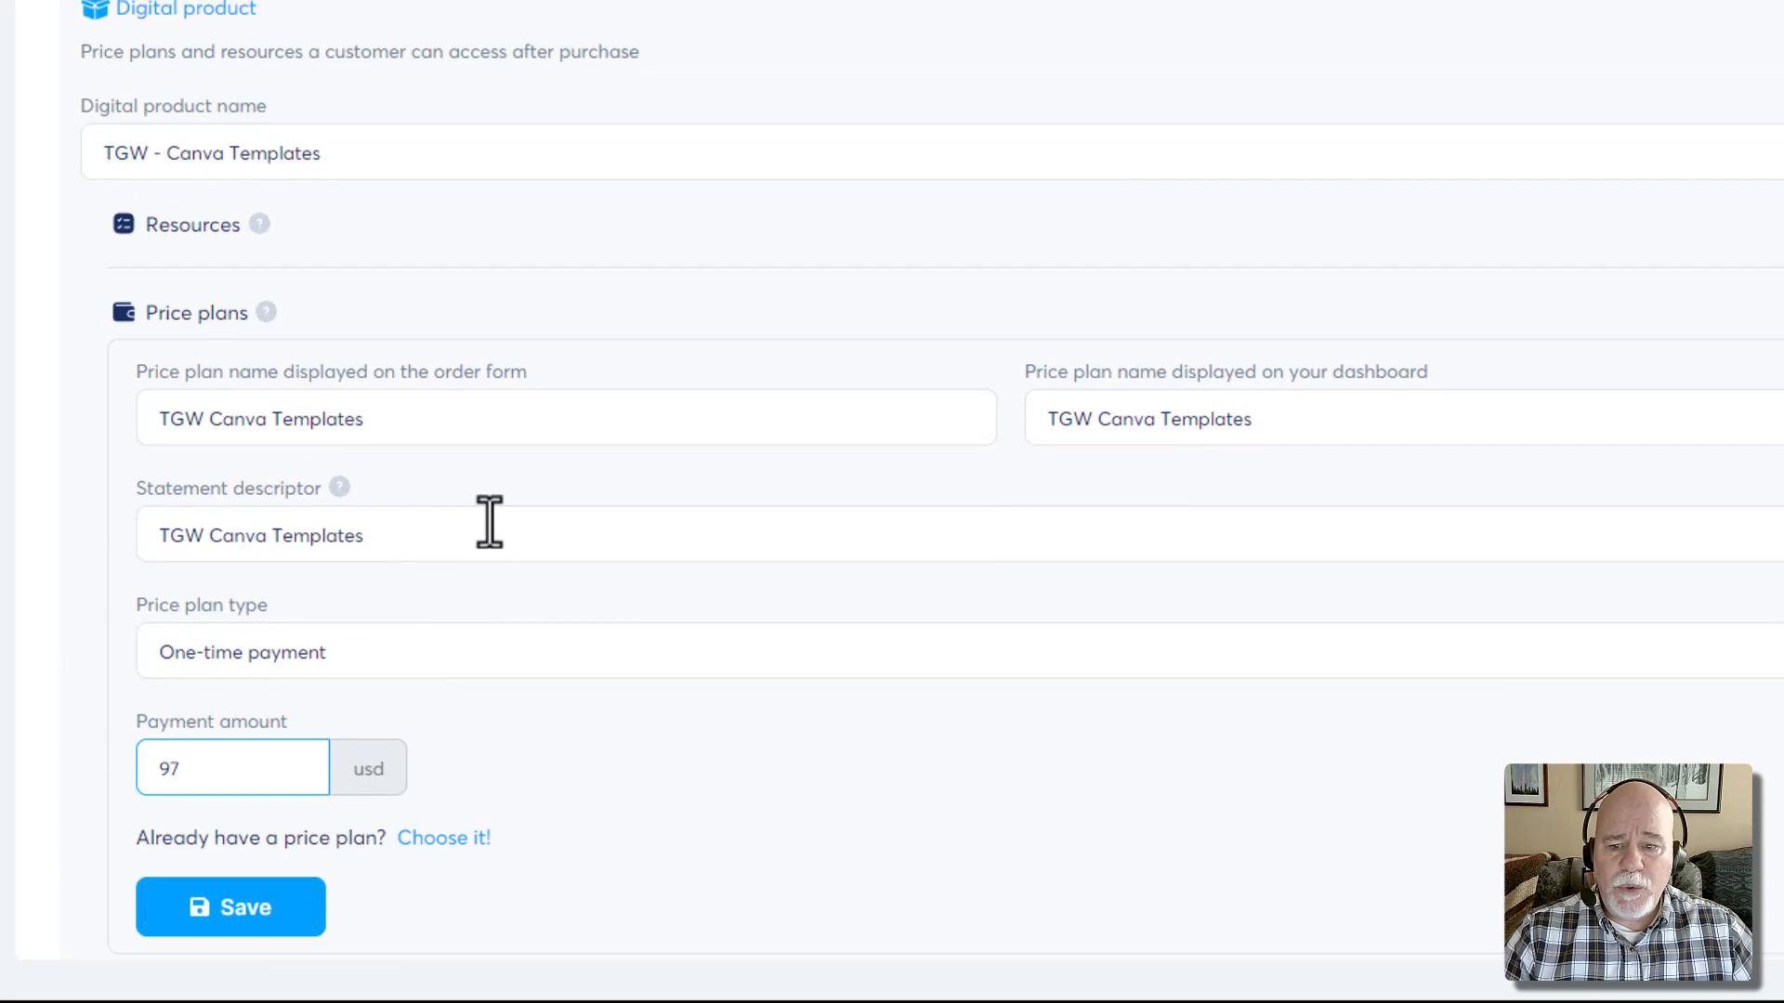
scroll(486, 522, down, 3)
scroll(502, 530, up, 7)
scroll(483, 492, down, 6)
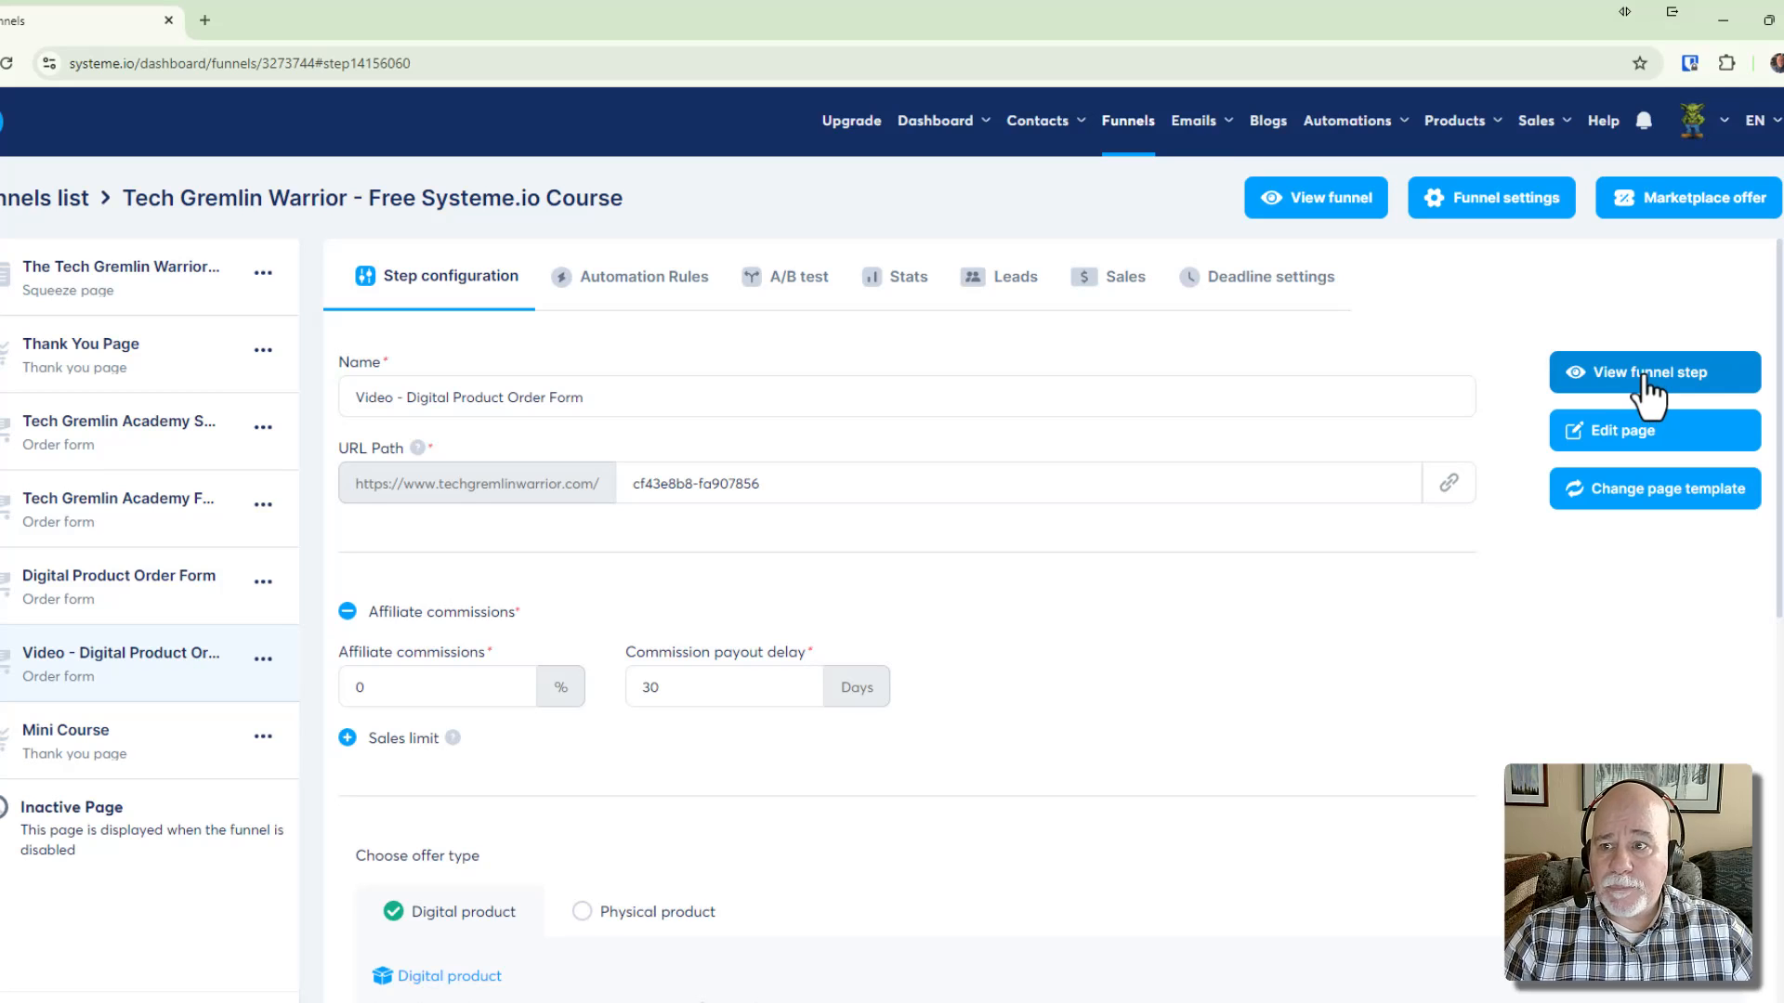
Review the order form step's live checkout page in a new tab, then return to the Funnels tab
click(1642, 375)
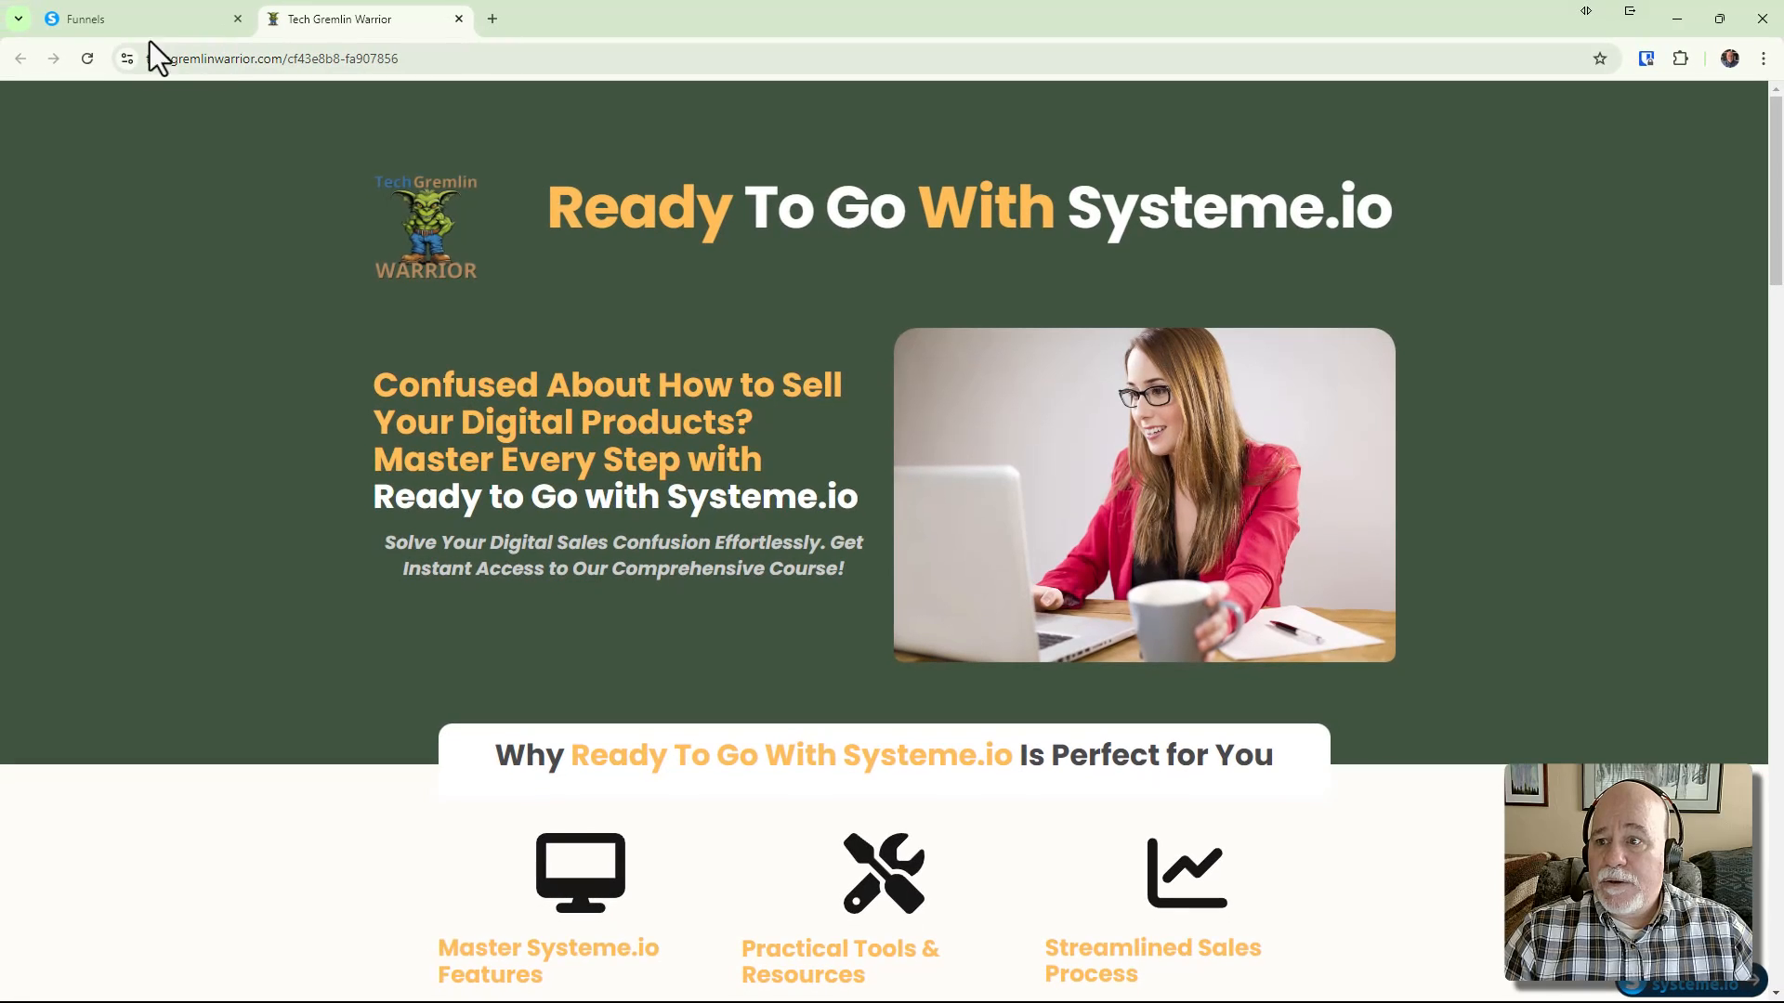
scroll(978, 415, down, 1)
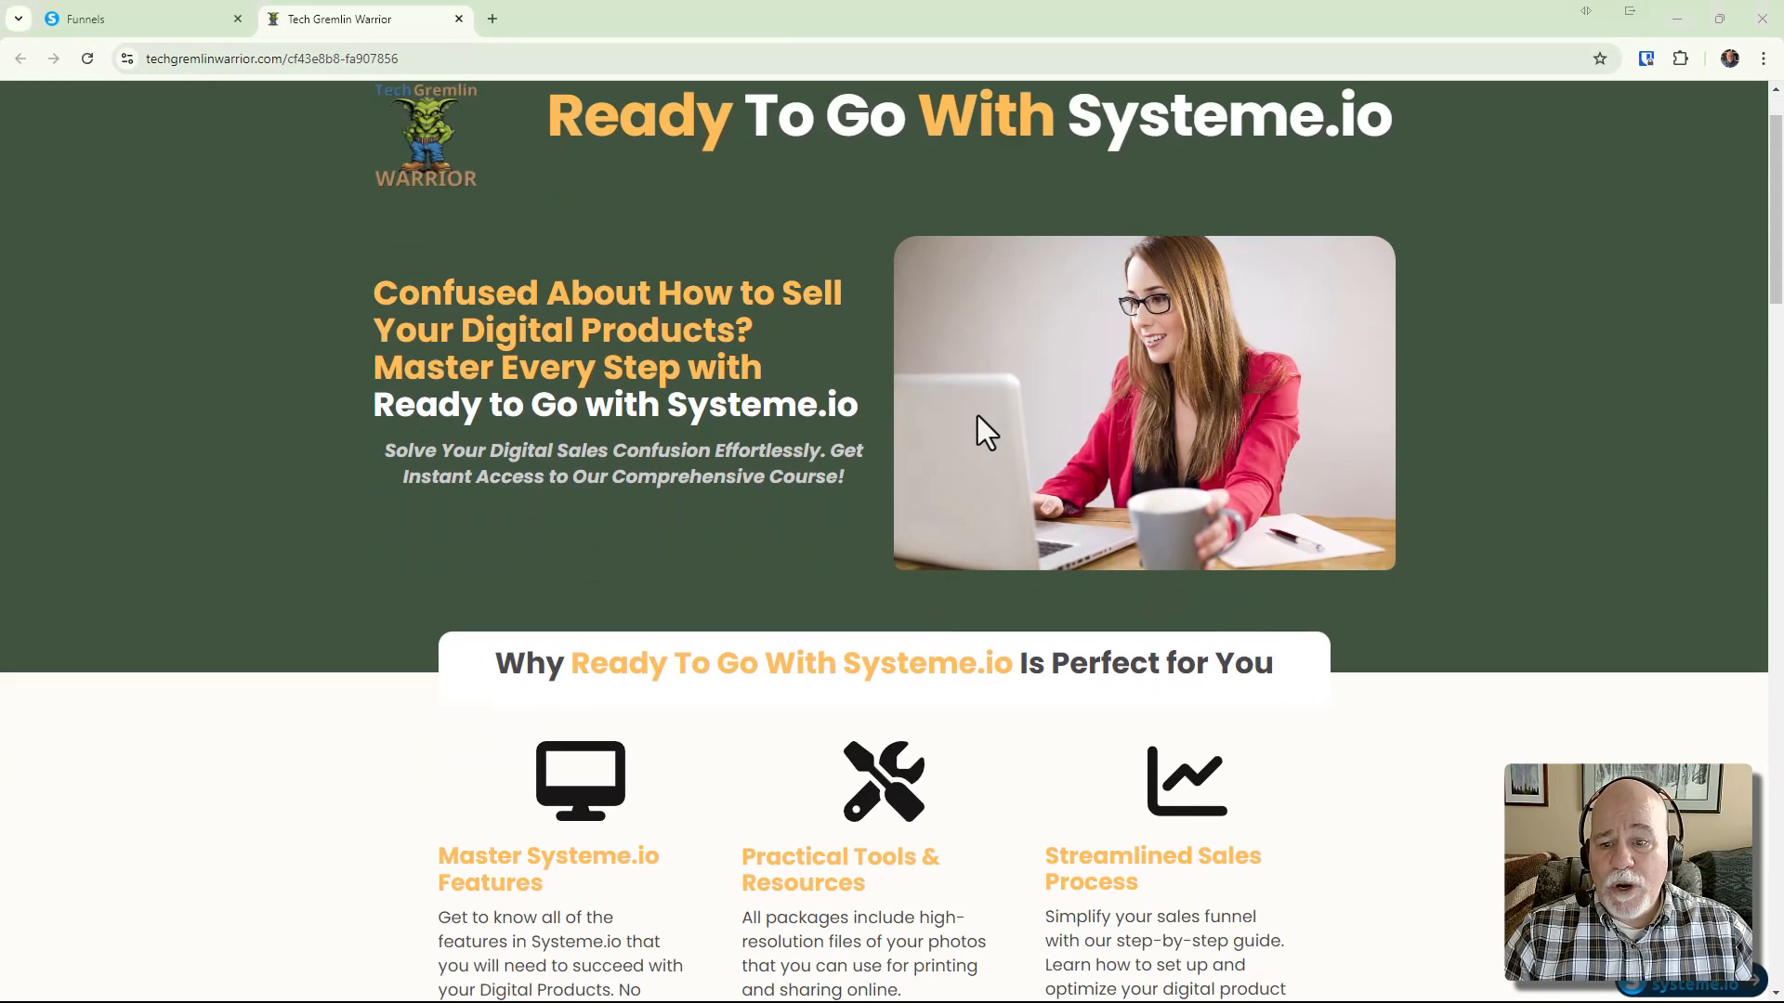
scroll(978, 415, down, 5)
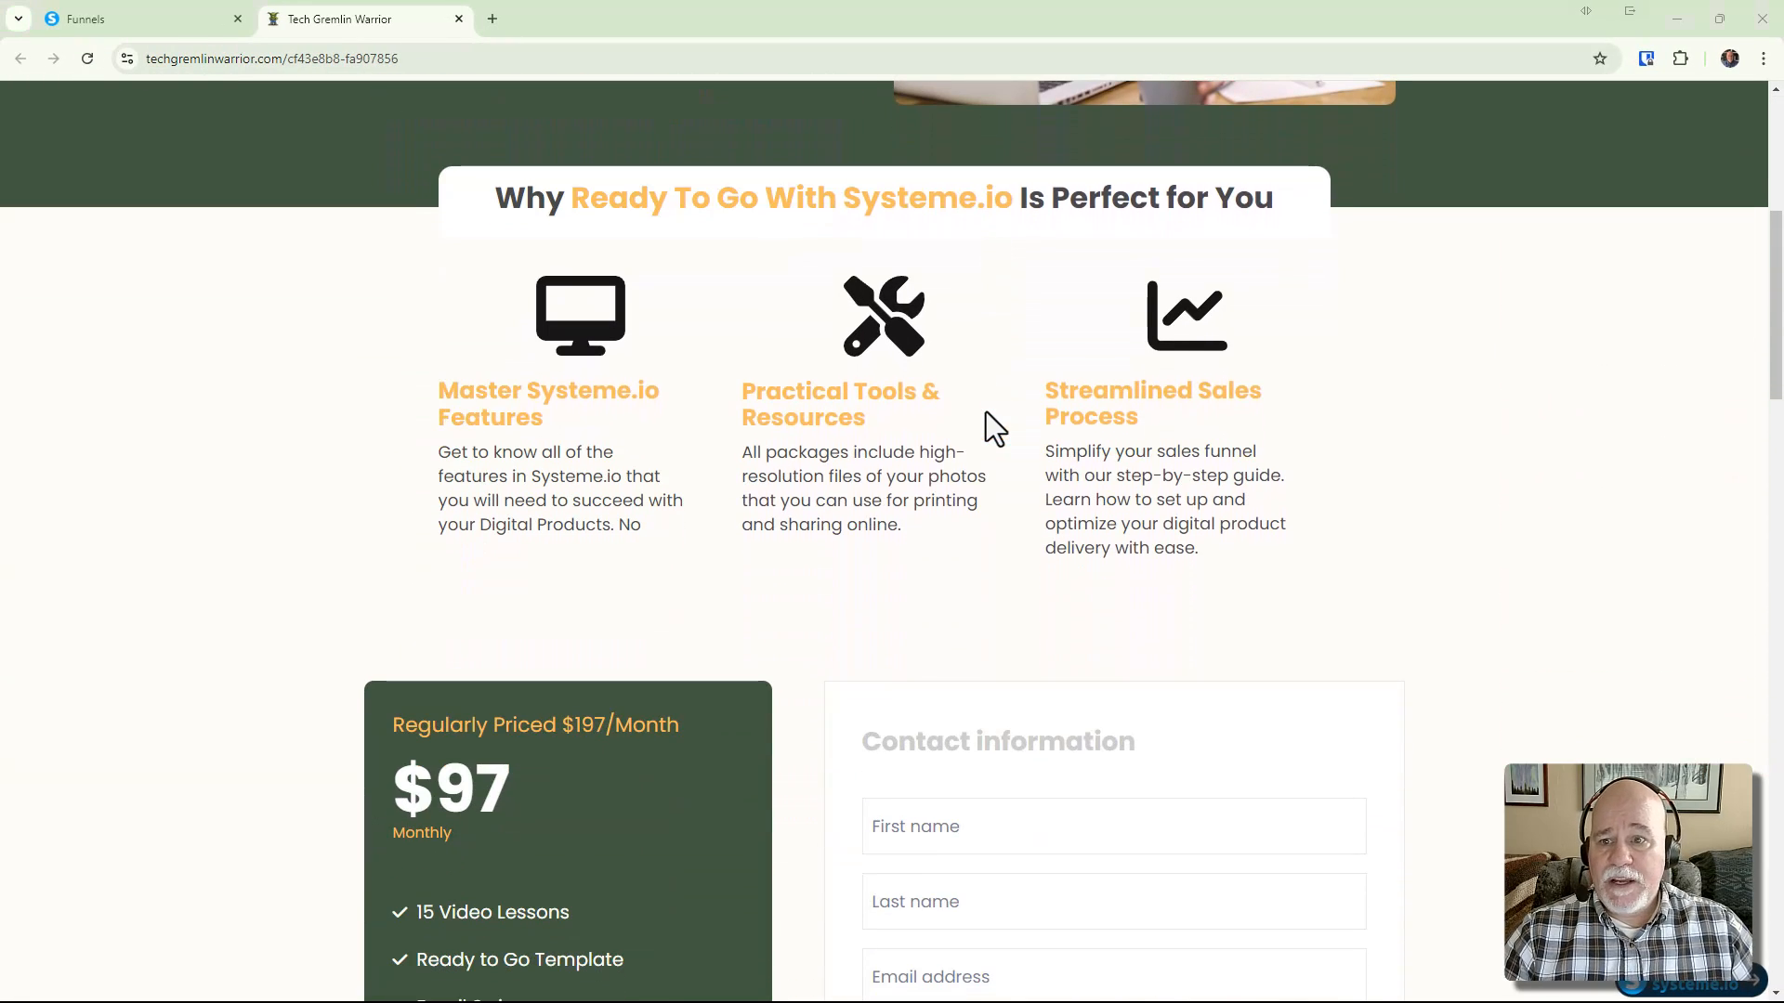
scroll(985, 409, up, 4)
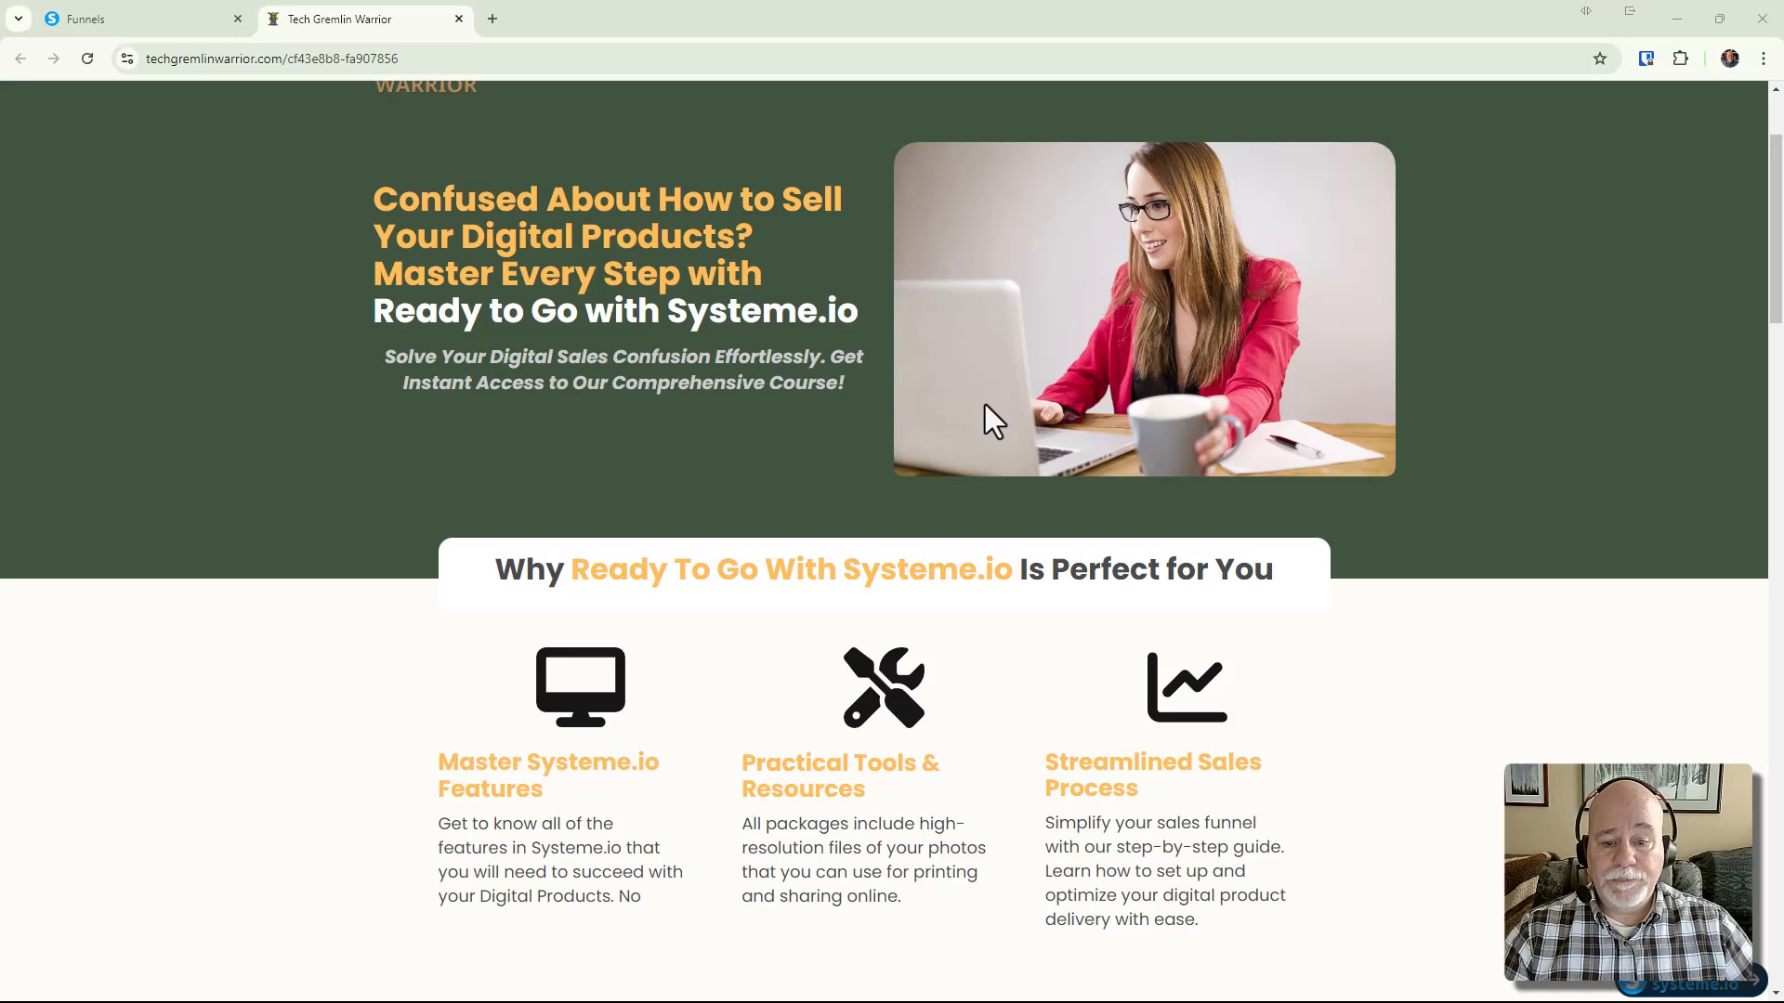
scroll(968, 471, down, 5)
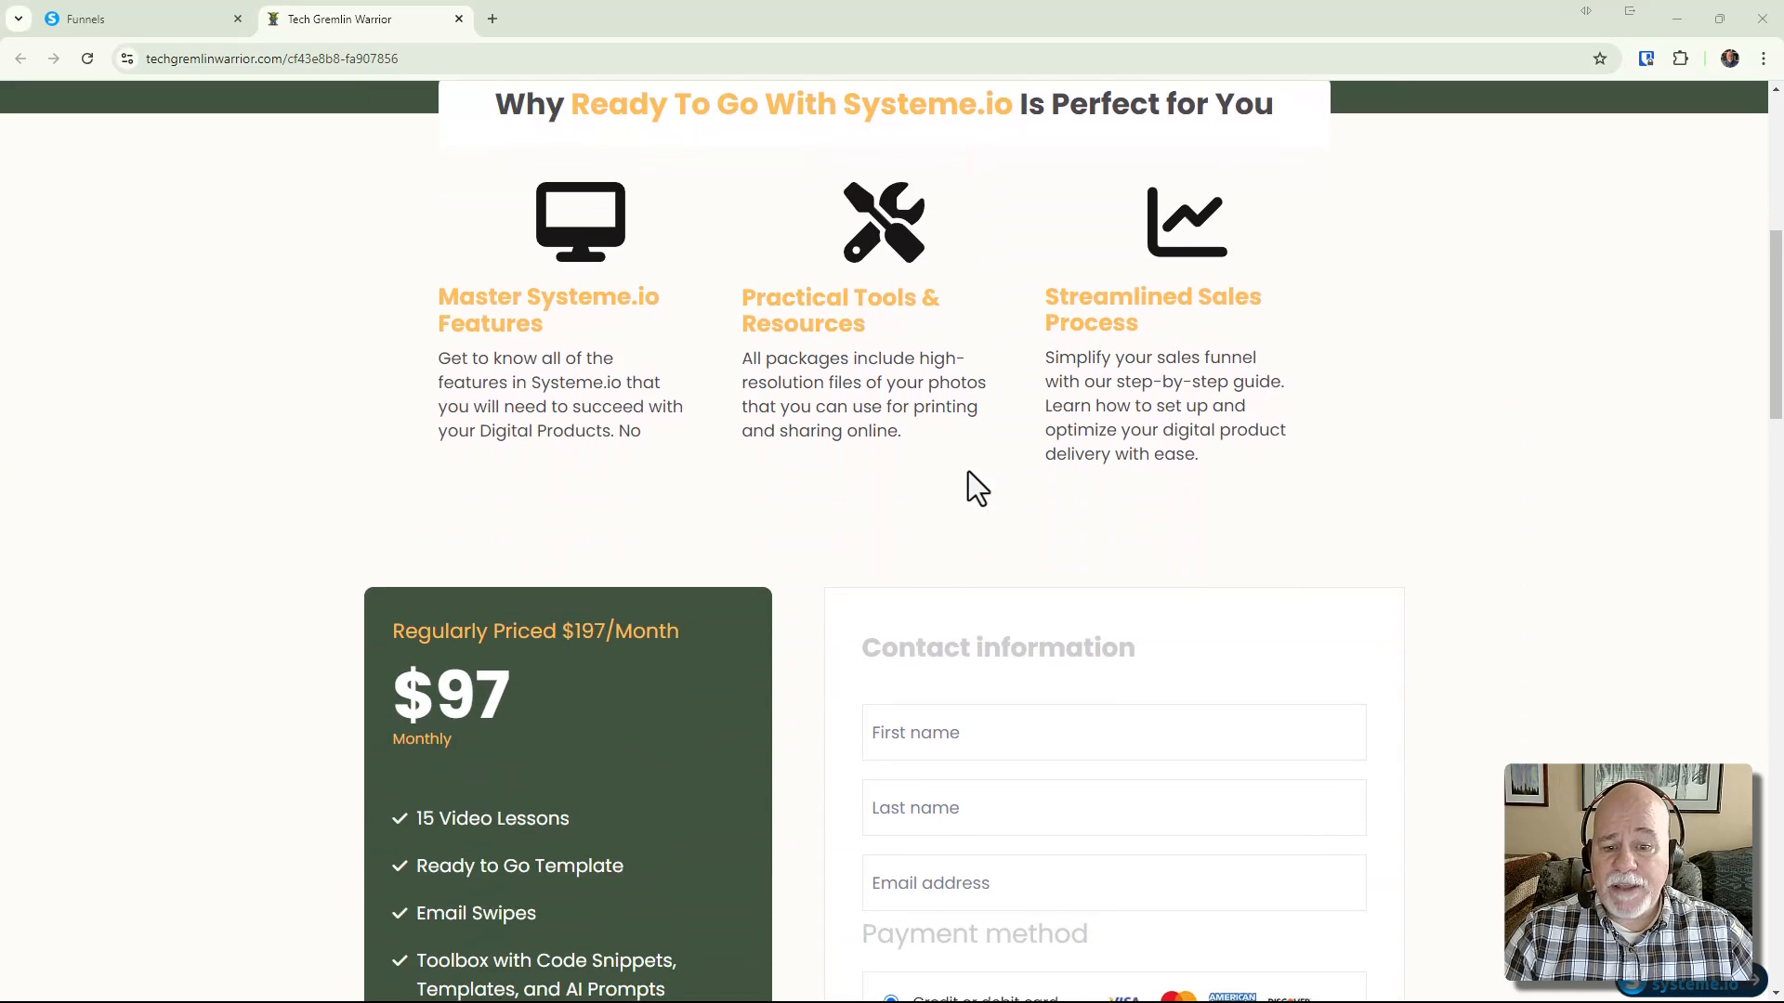
scroll(968, 471, down, 1)
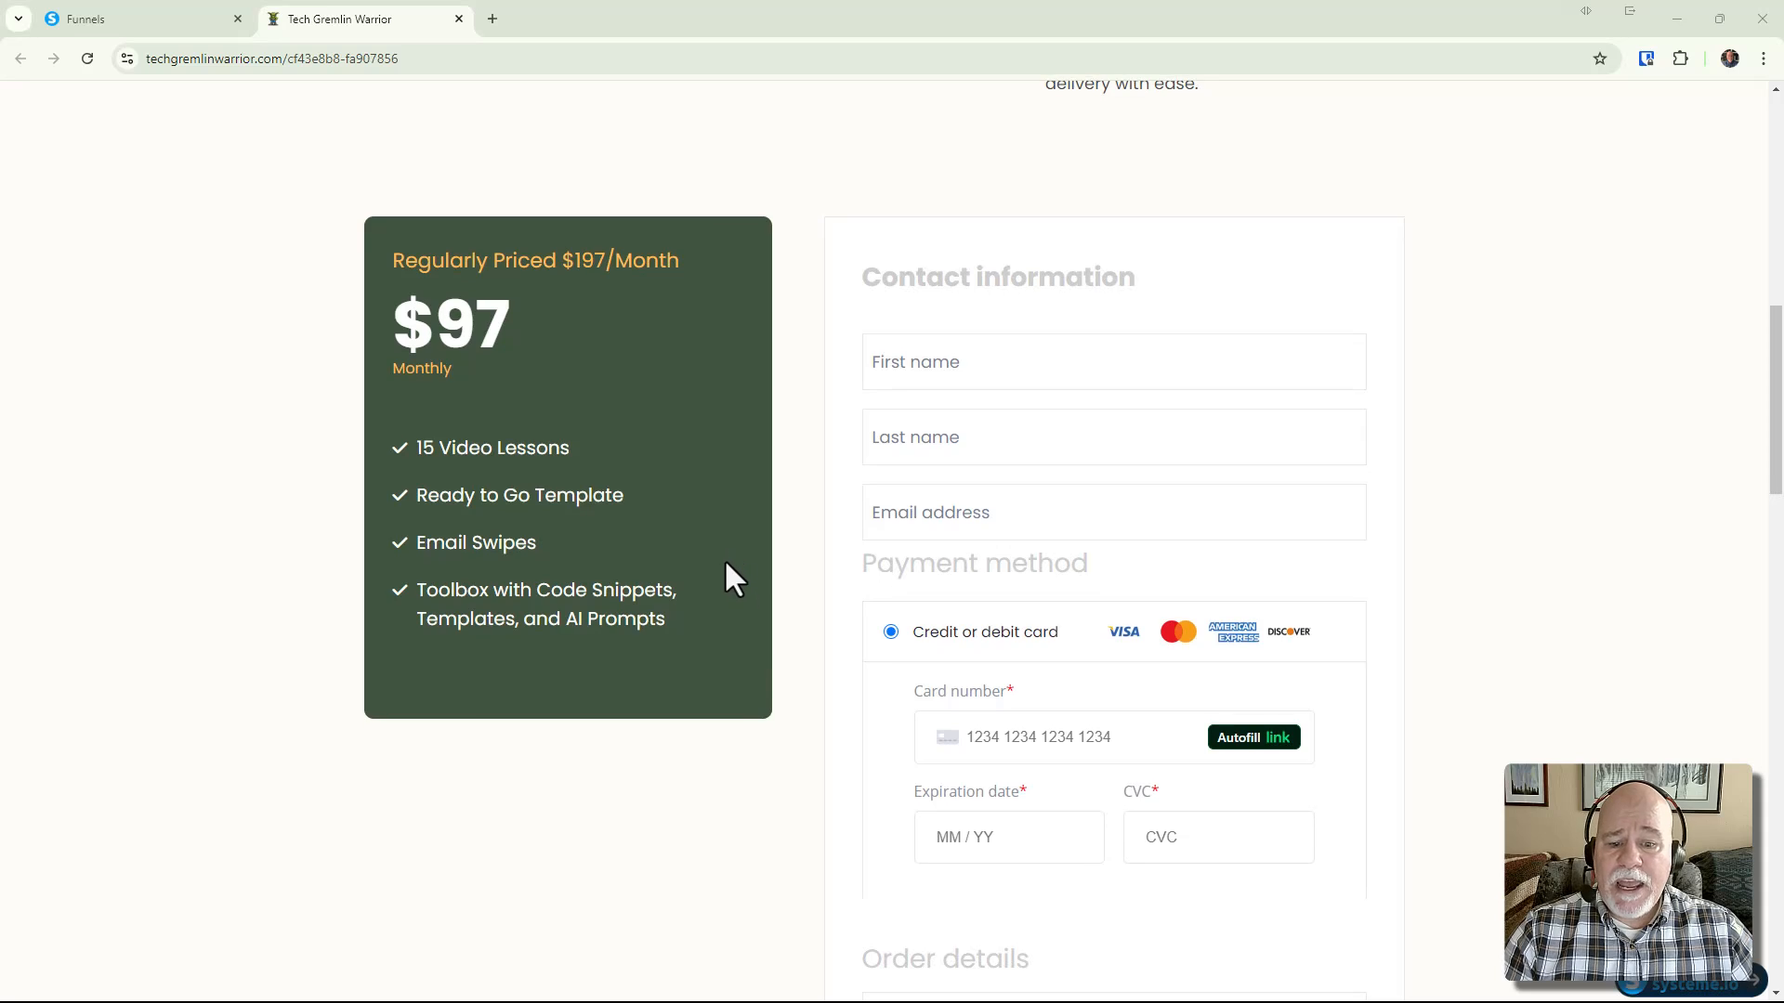
scroll(733, 562, up, 4)
scroll(741, 542, down, 10)
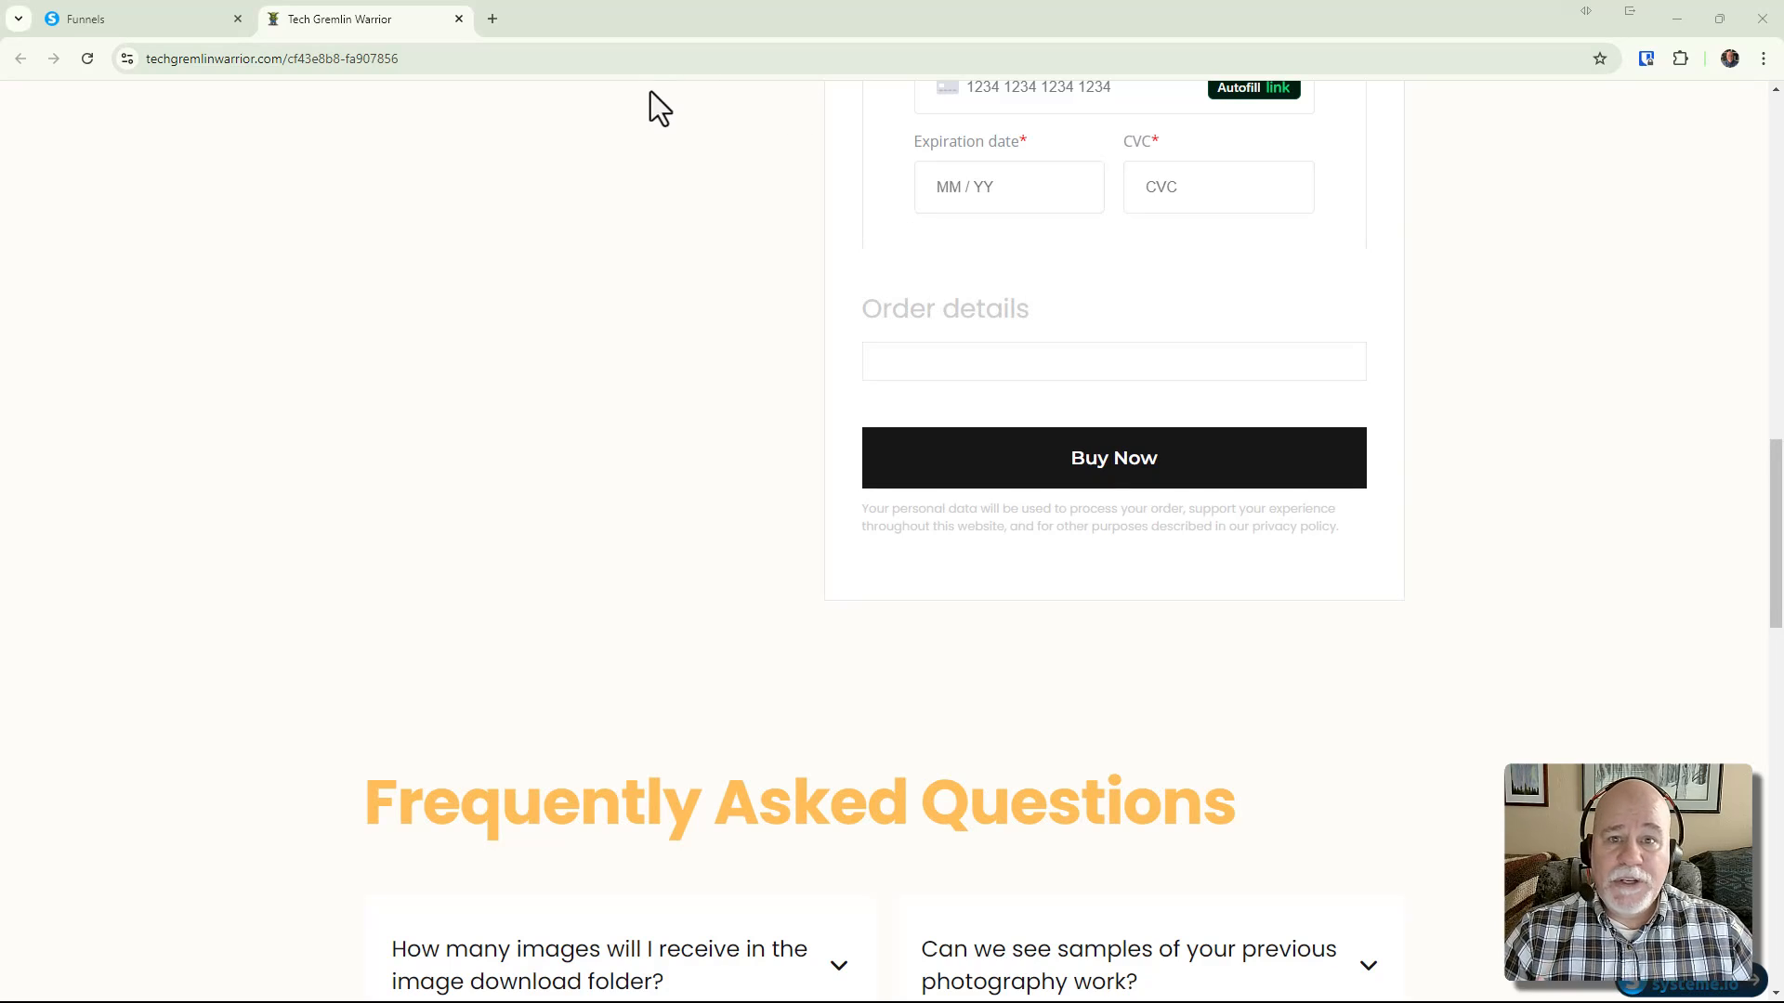
click(160, 21)
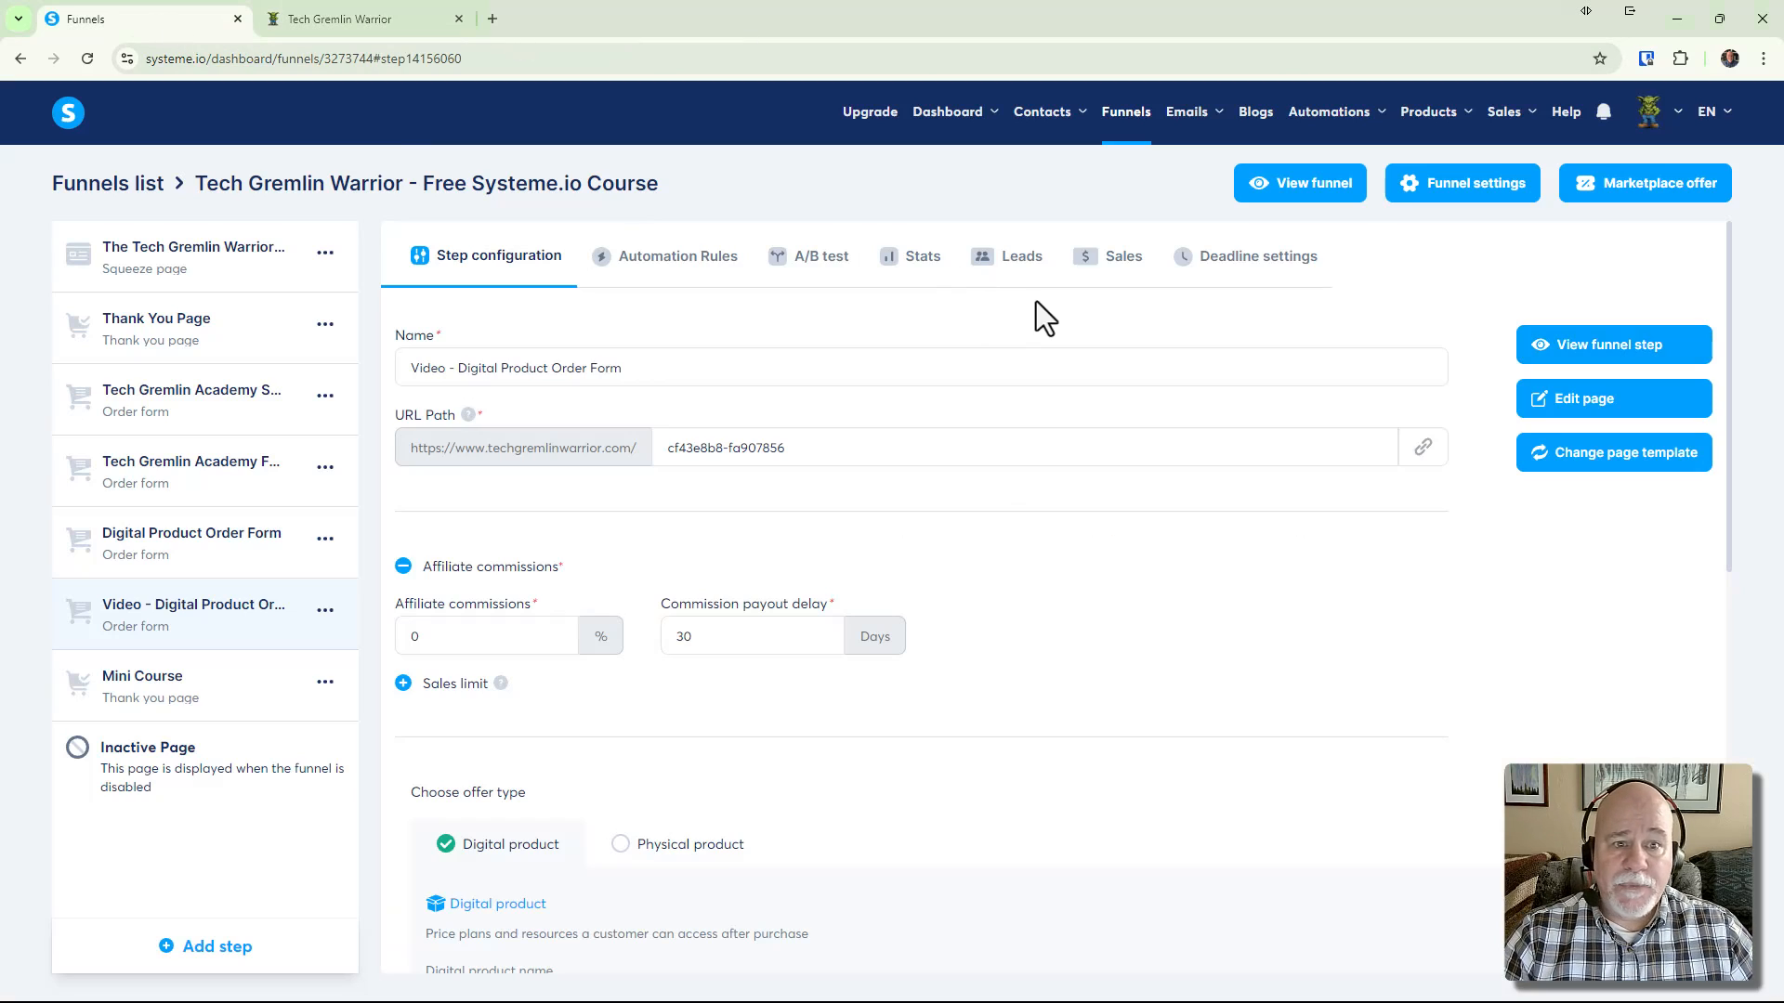
Start a new automation rule with a New sale trigger
mouse_move(1330, 131)
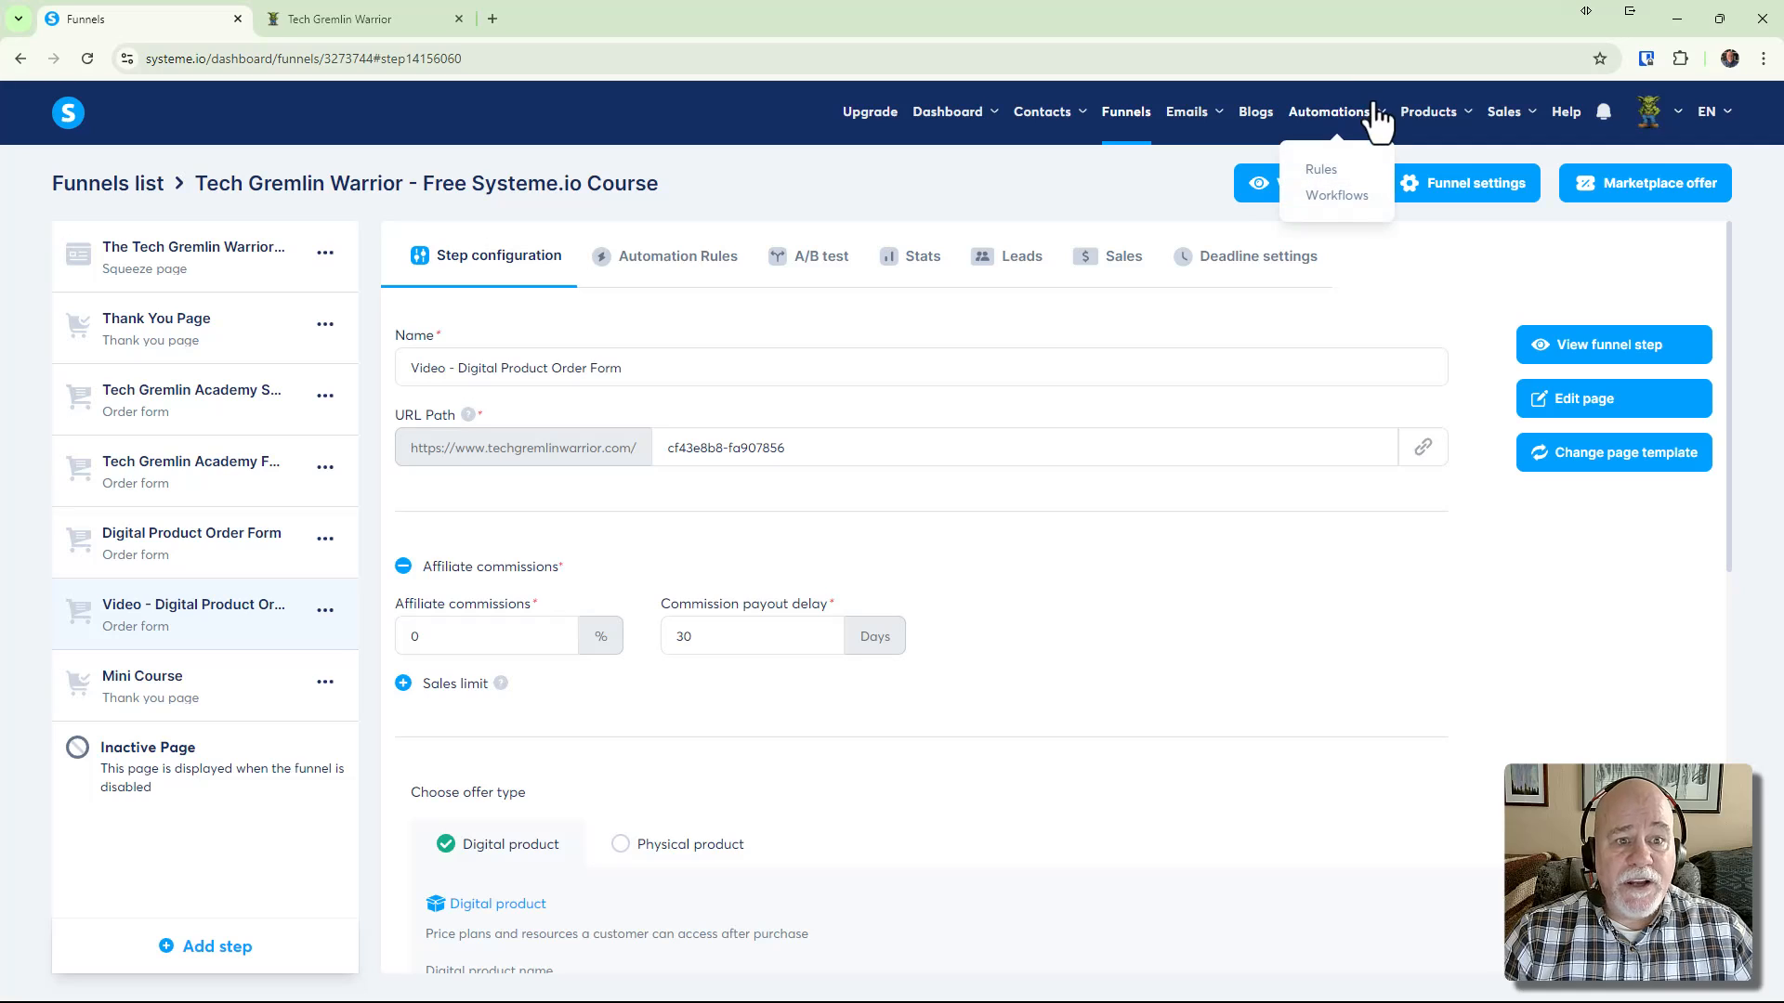
click(1331, 170)
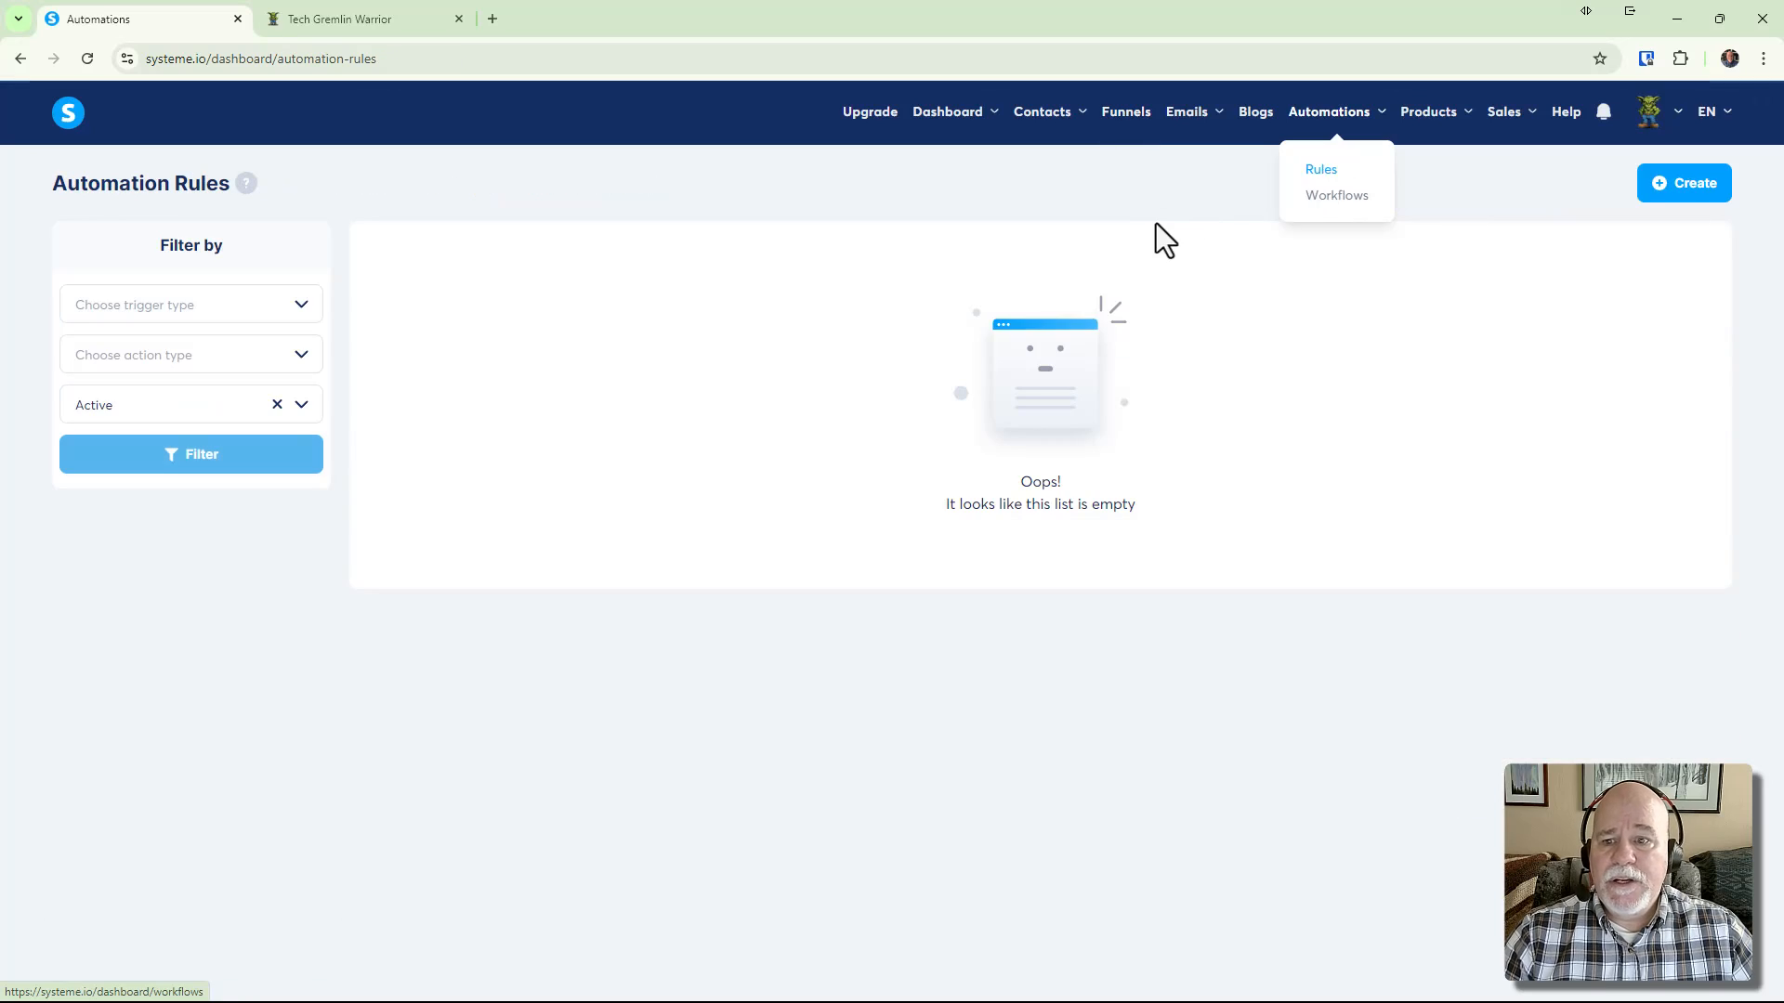
click(1697, 199)
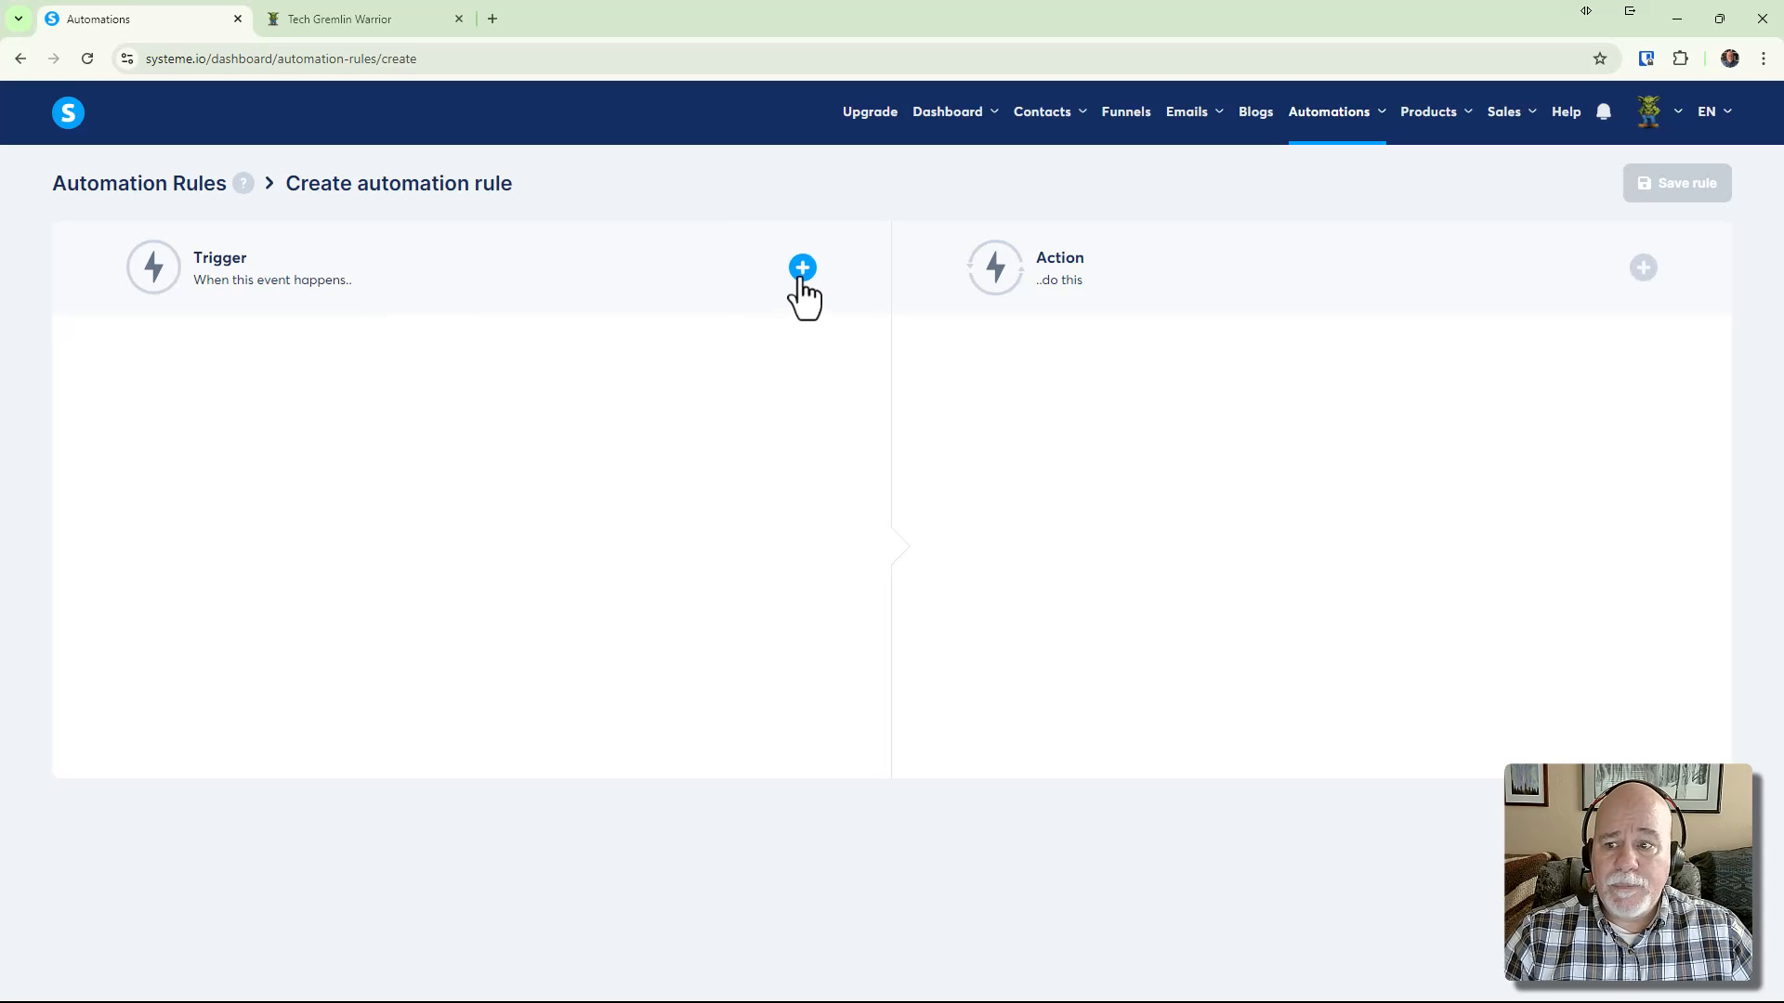
click(801, 279)
scroll(805, 331, down, 3)
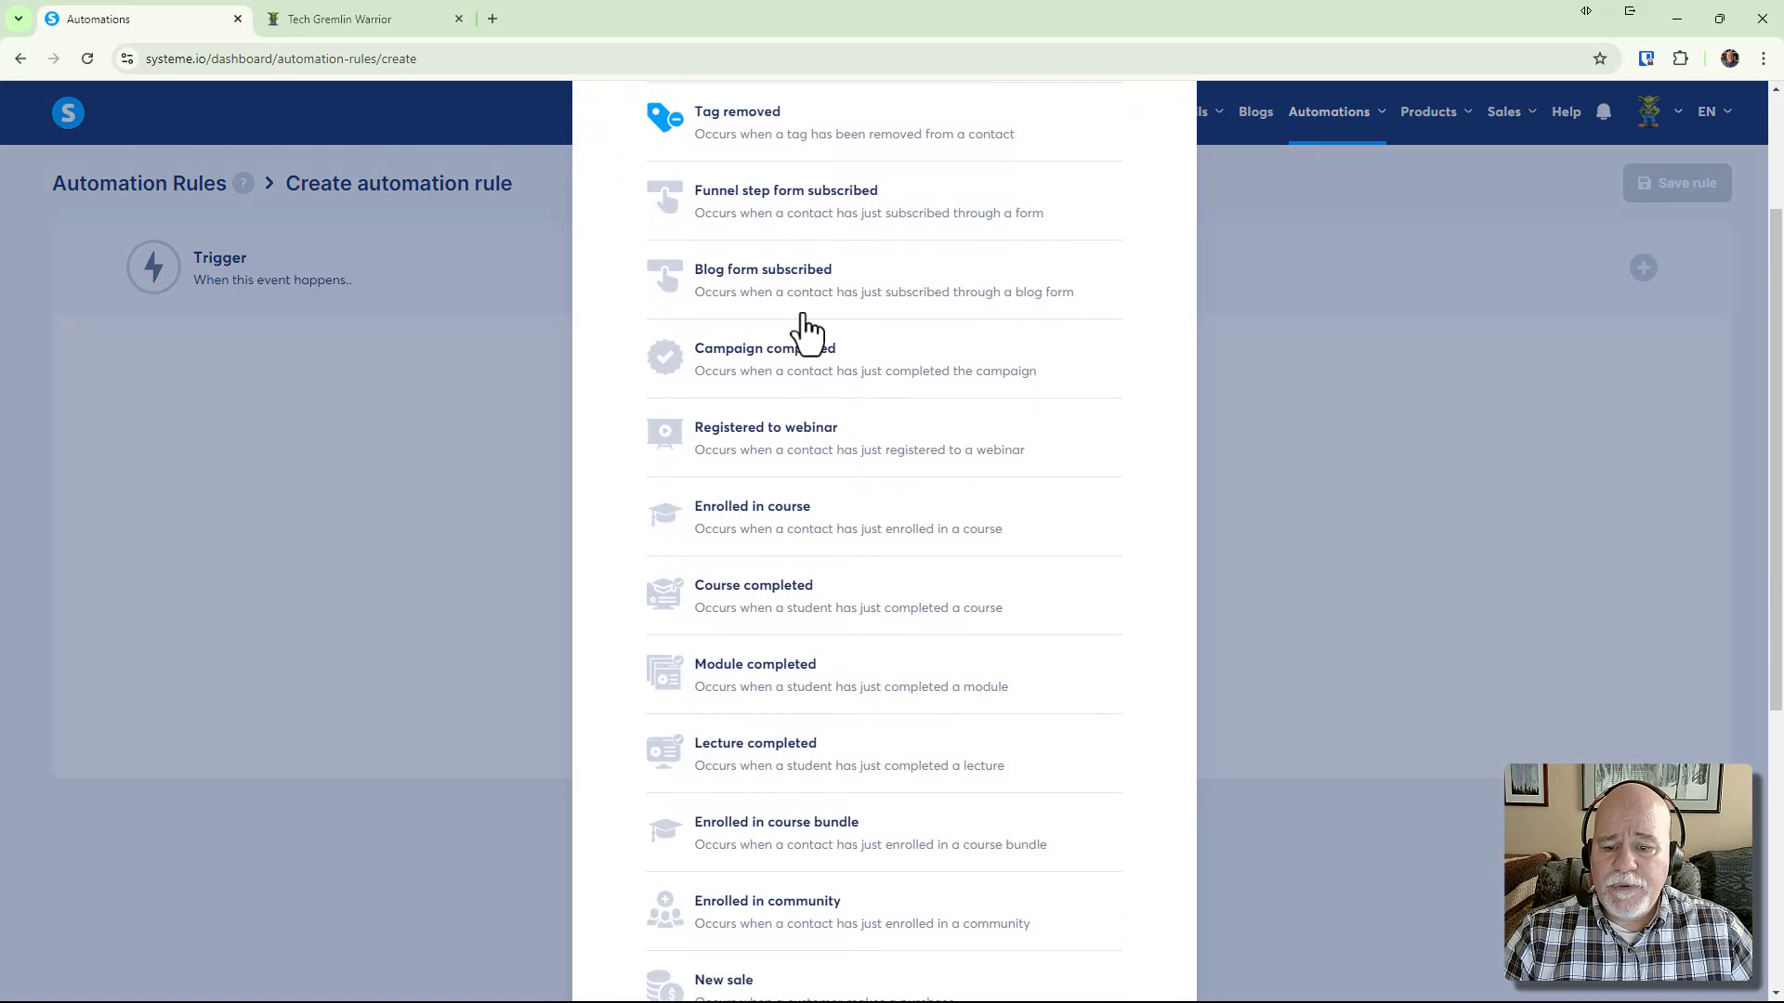
scroll(805, 330, down, 4)
click(825, 641)
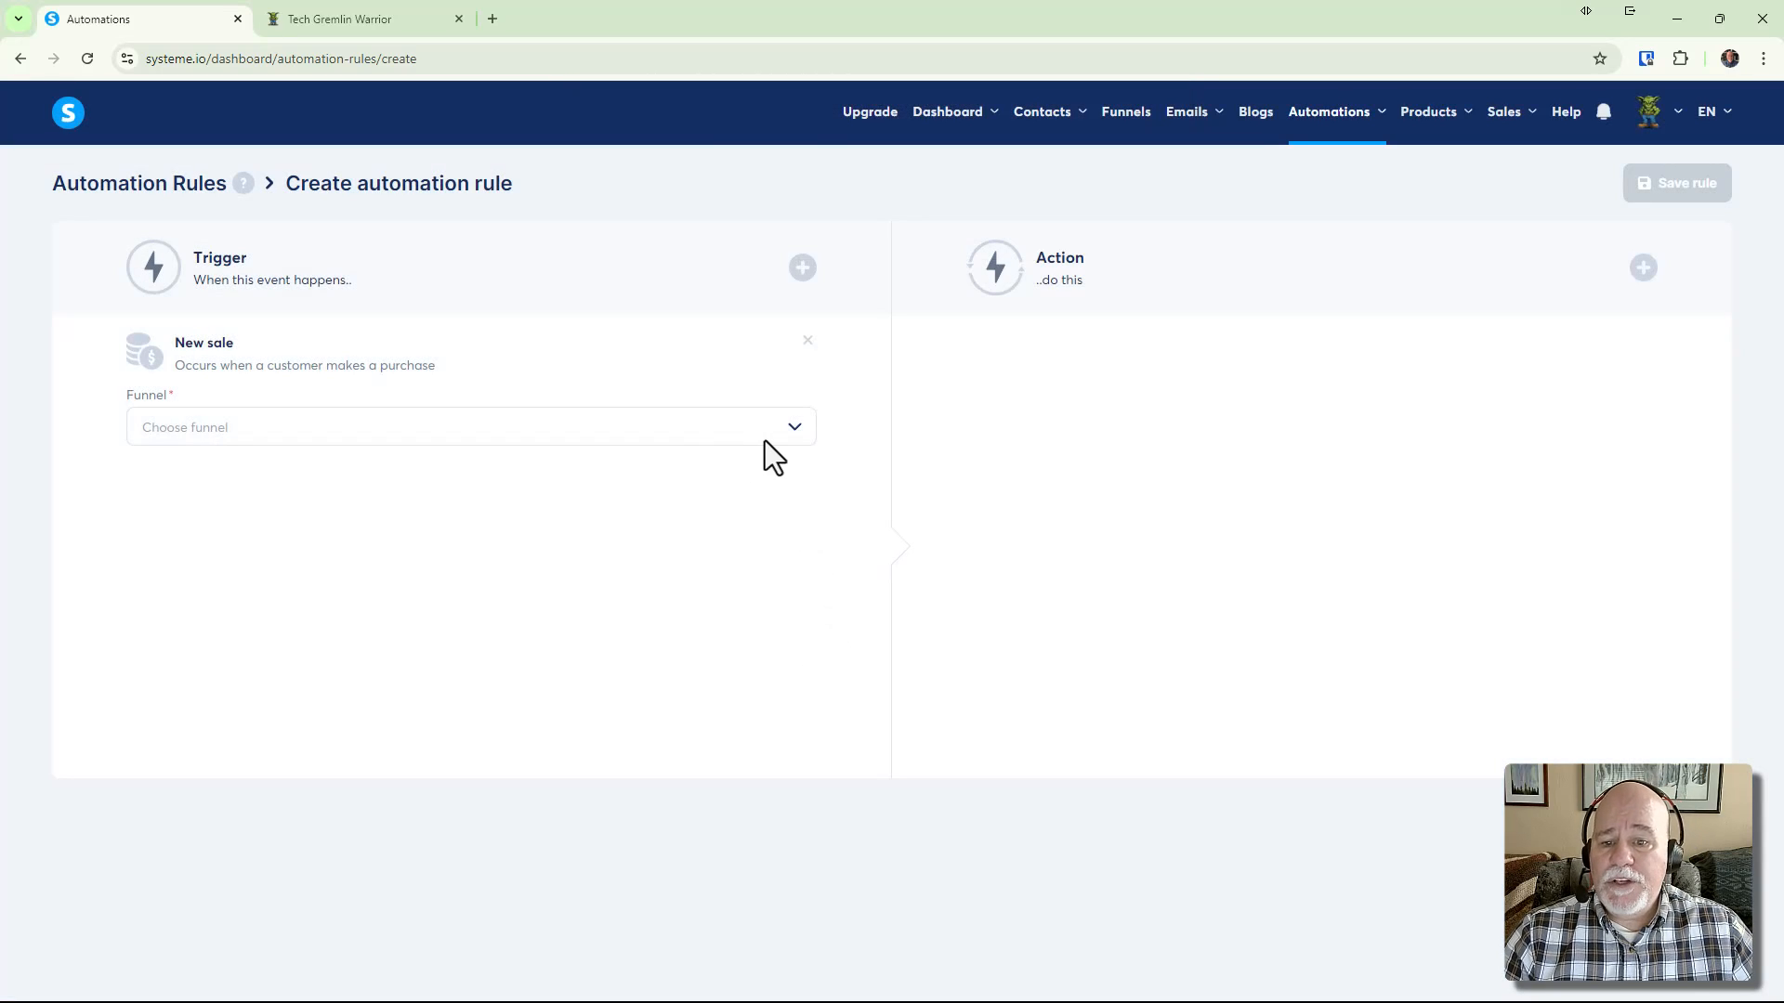
Point the trigger at the Tech Gremlin Warrior funnel's Video - Digital Product Order Form step
click(766, 439)
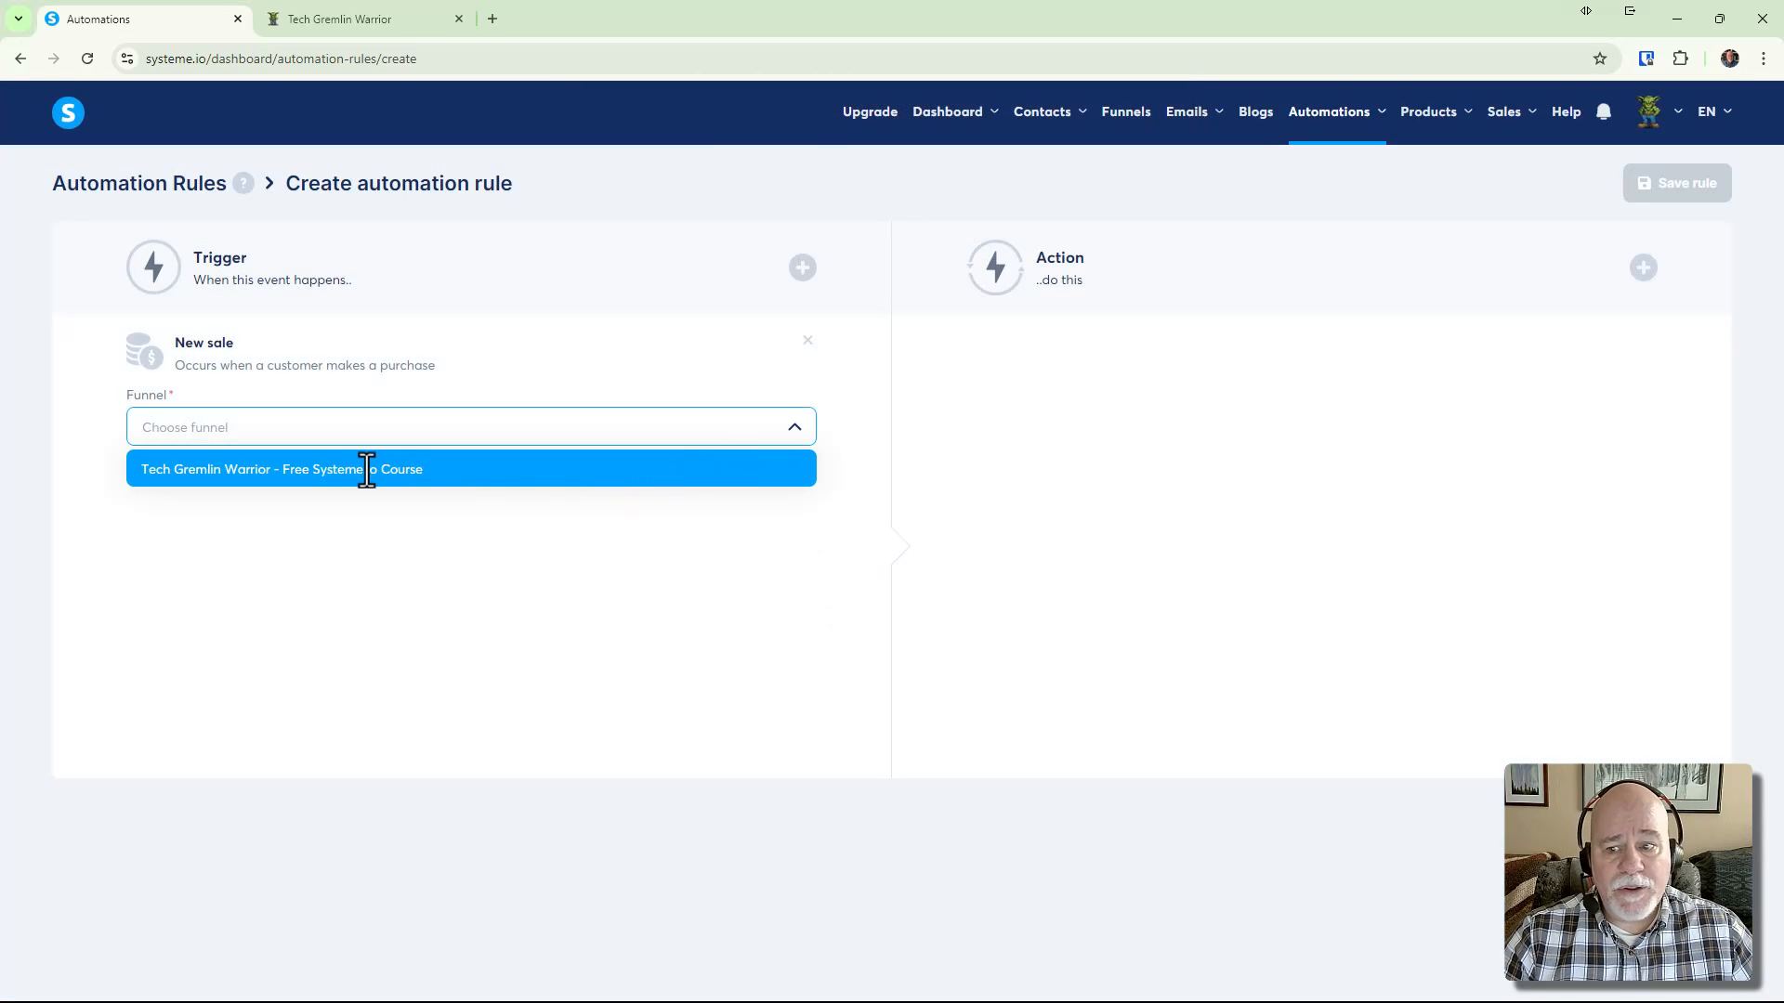
click(397, 469)
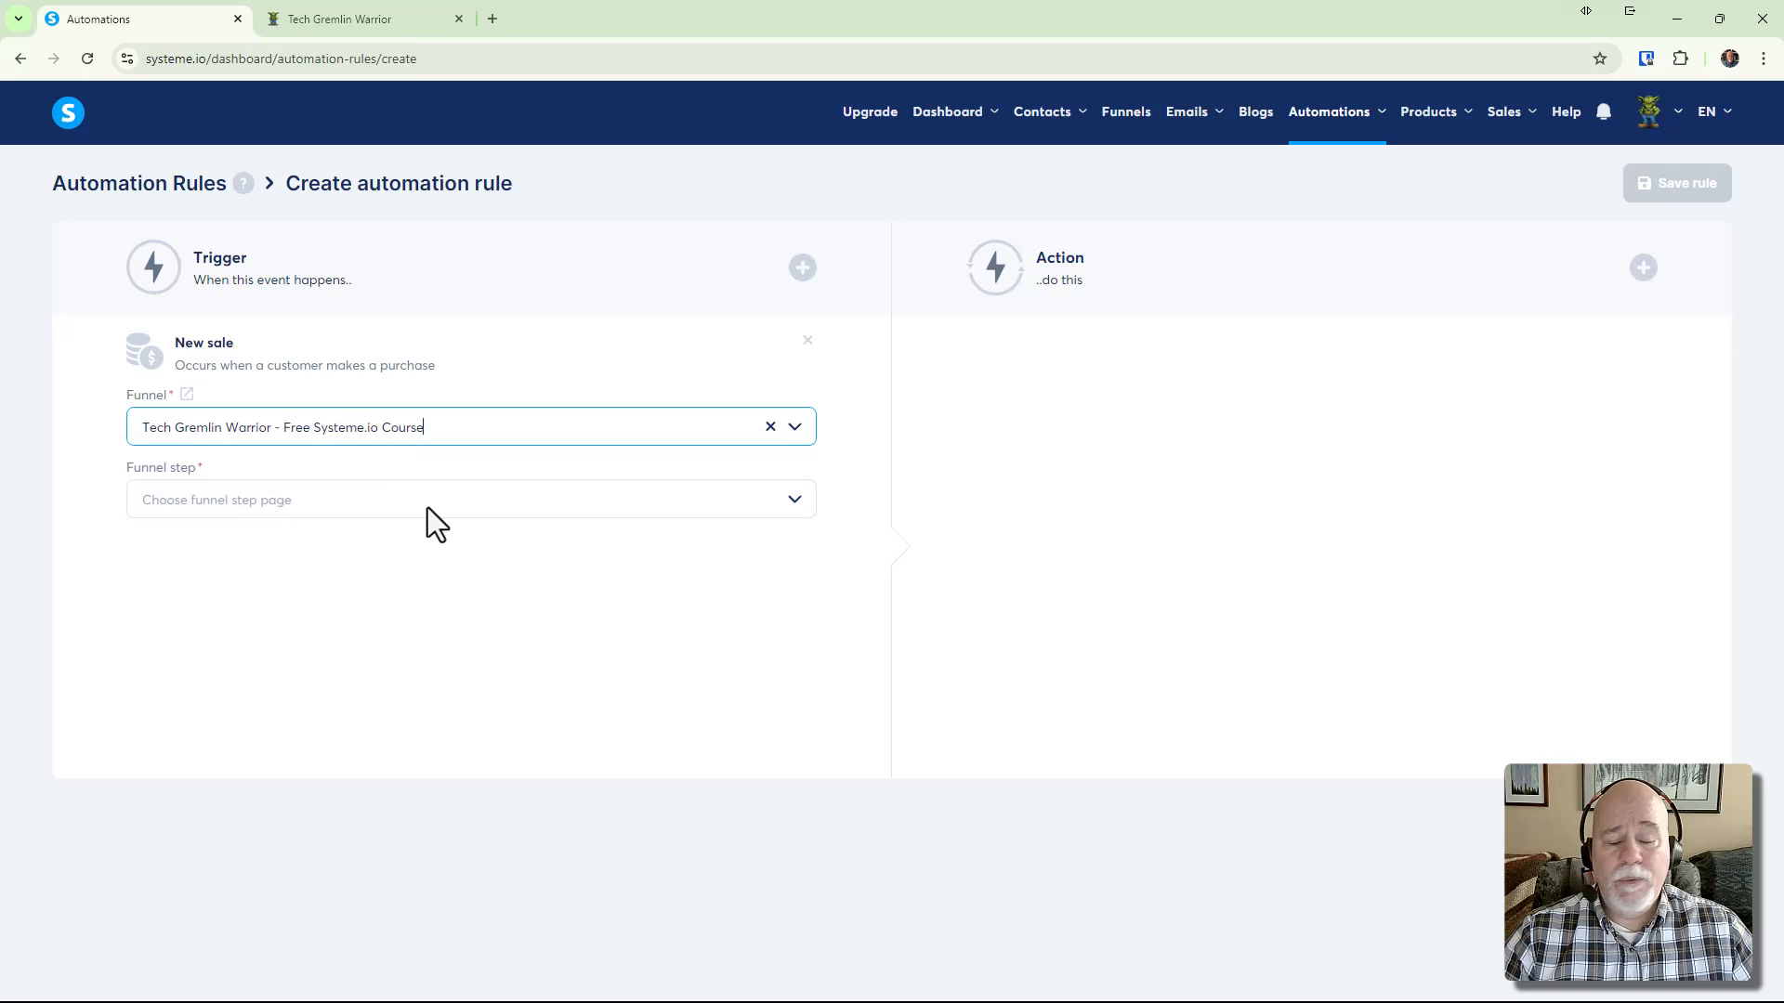
click(435, 507)
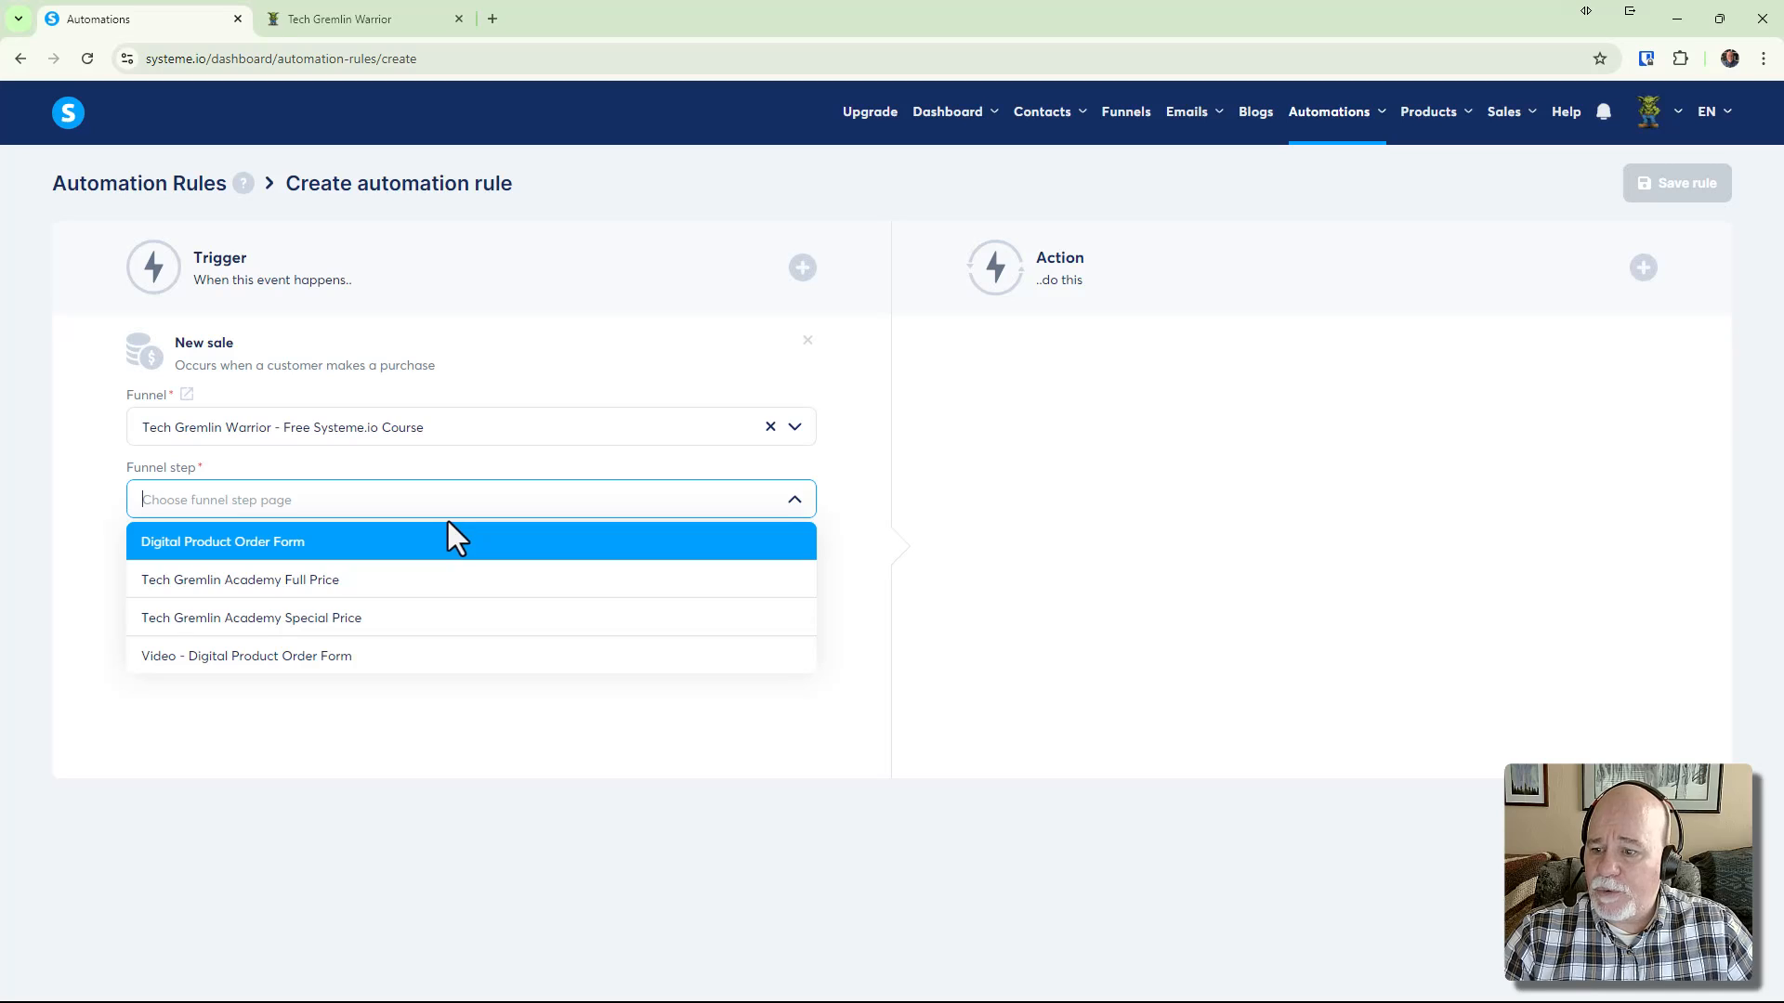
click(370, 660)
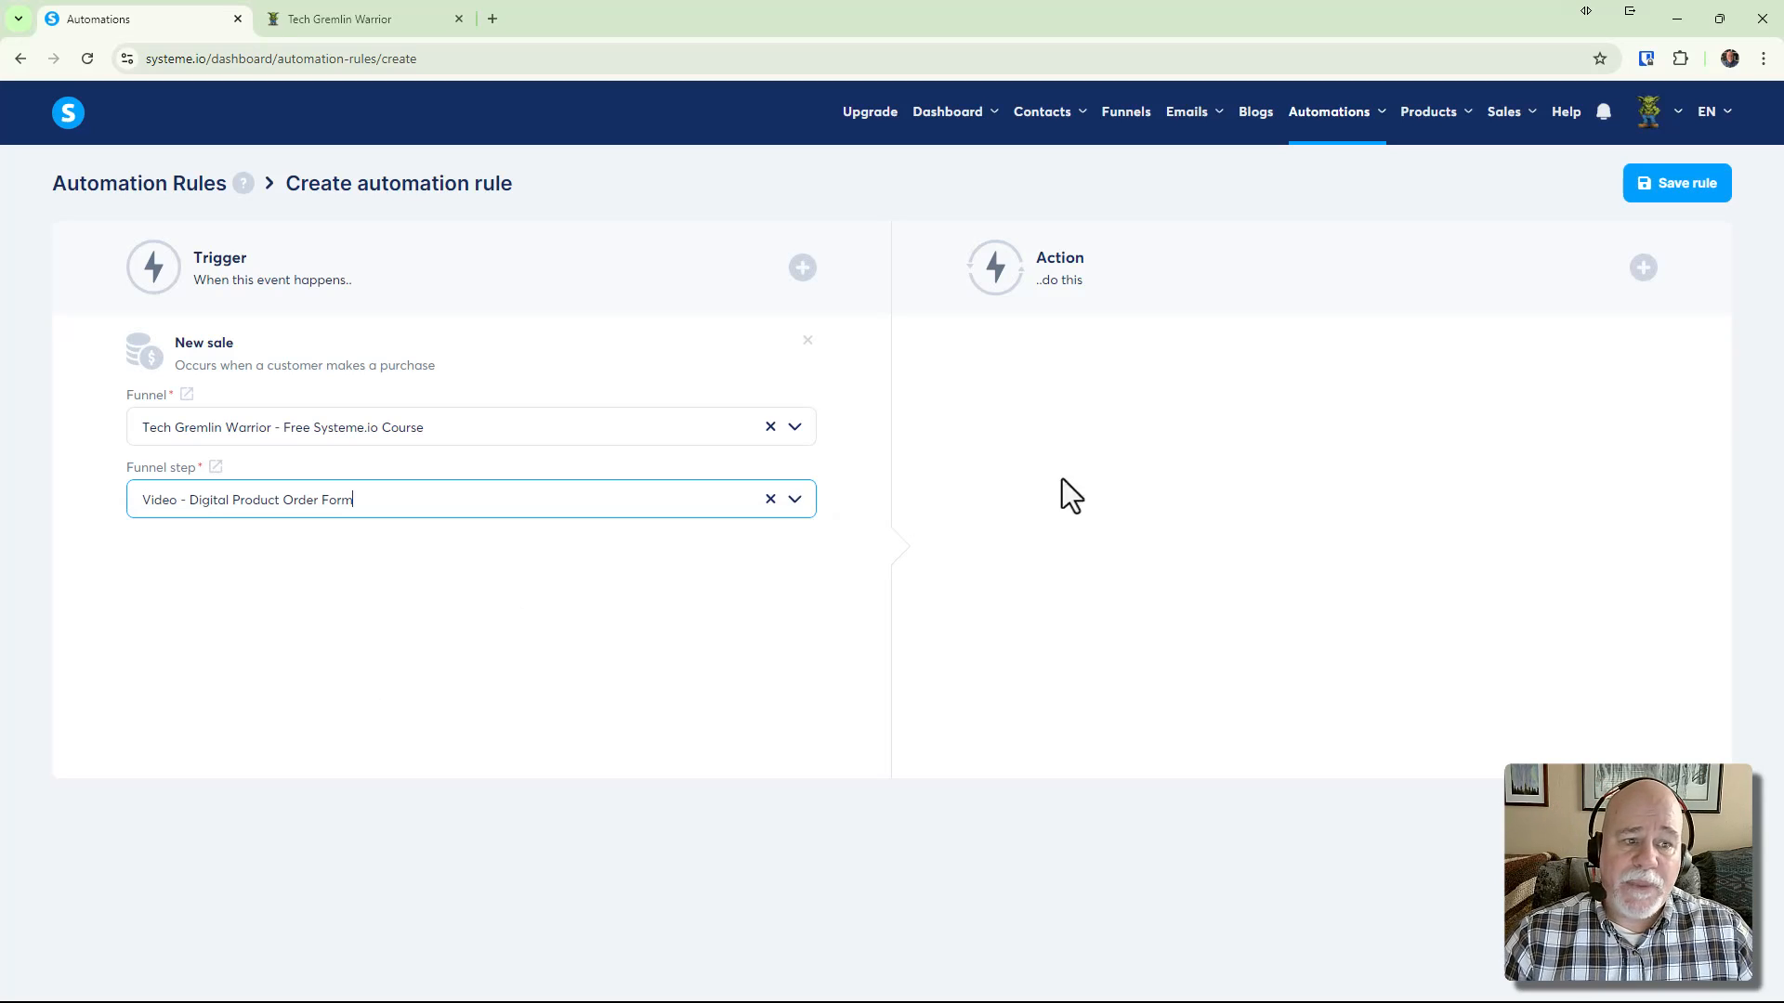
Add a Send email action that uses the 'Here's Your Free Guide' email
click(1643, 268)
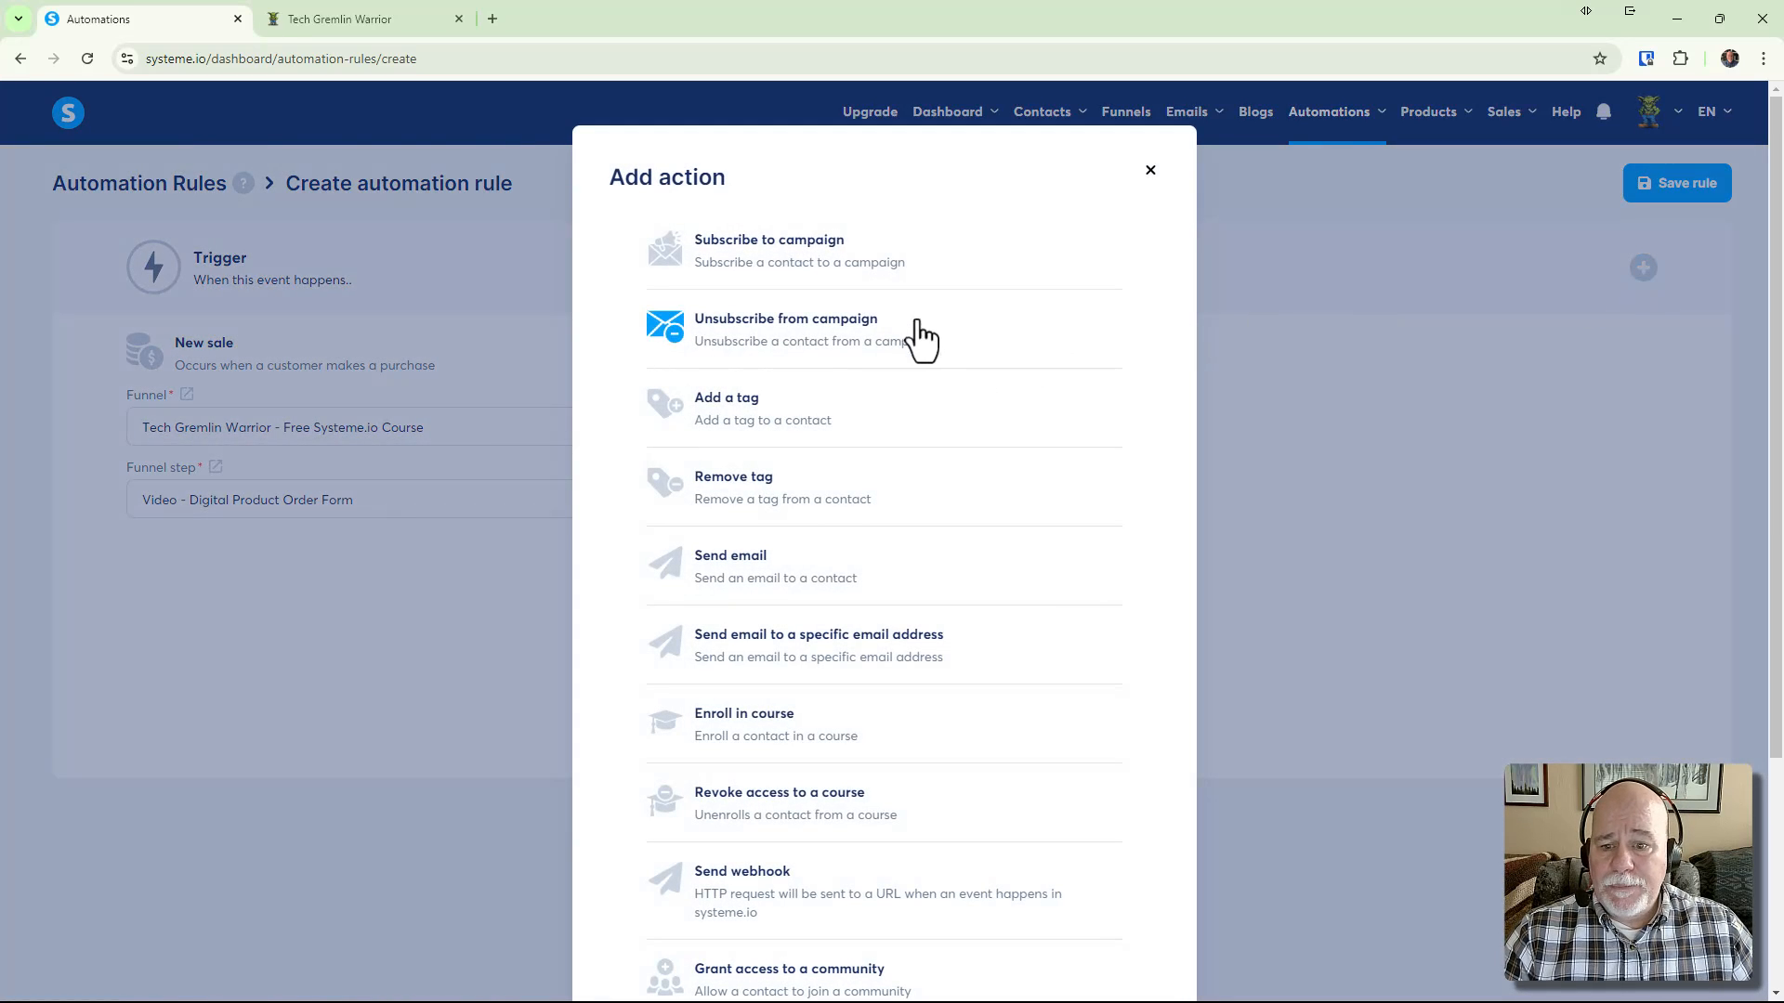
click(777, 591)
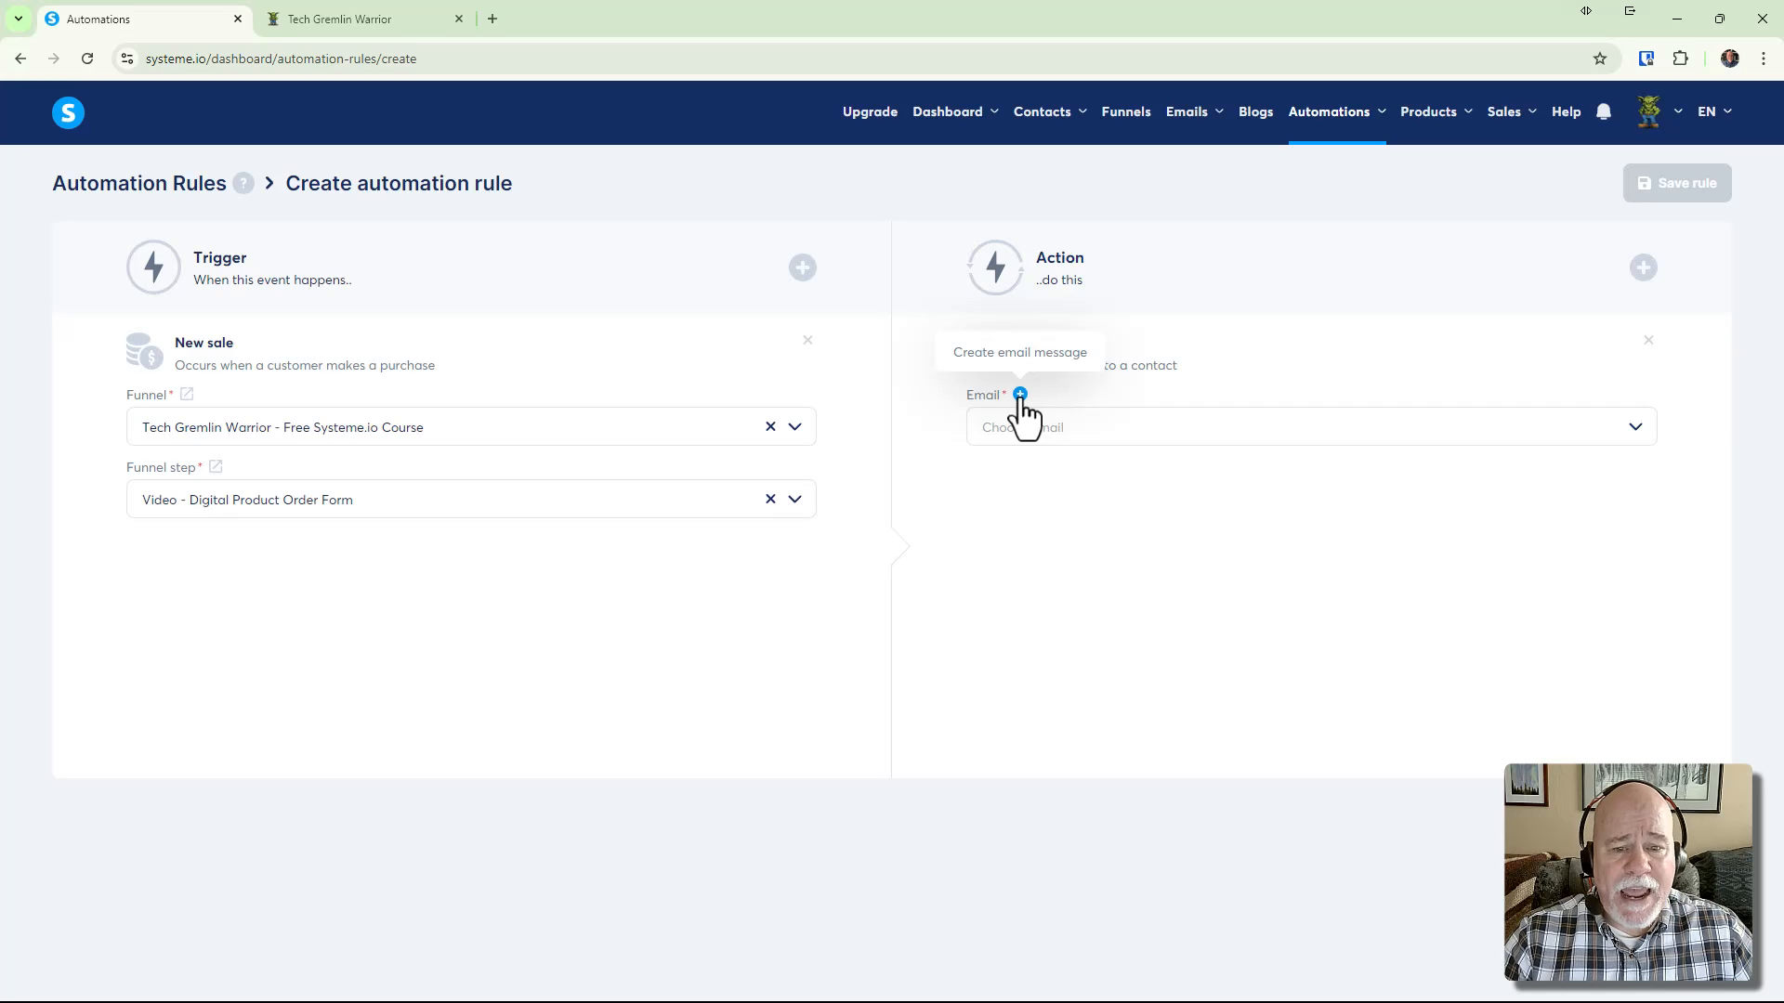
click(1637, 433)
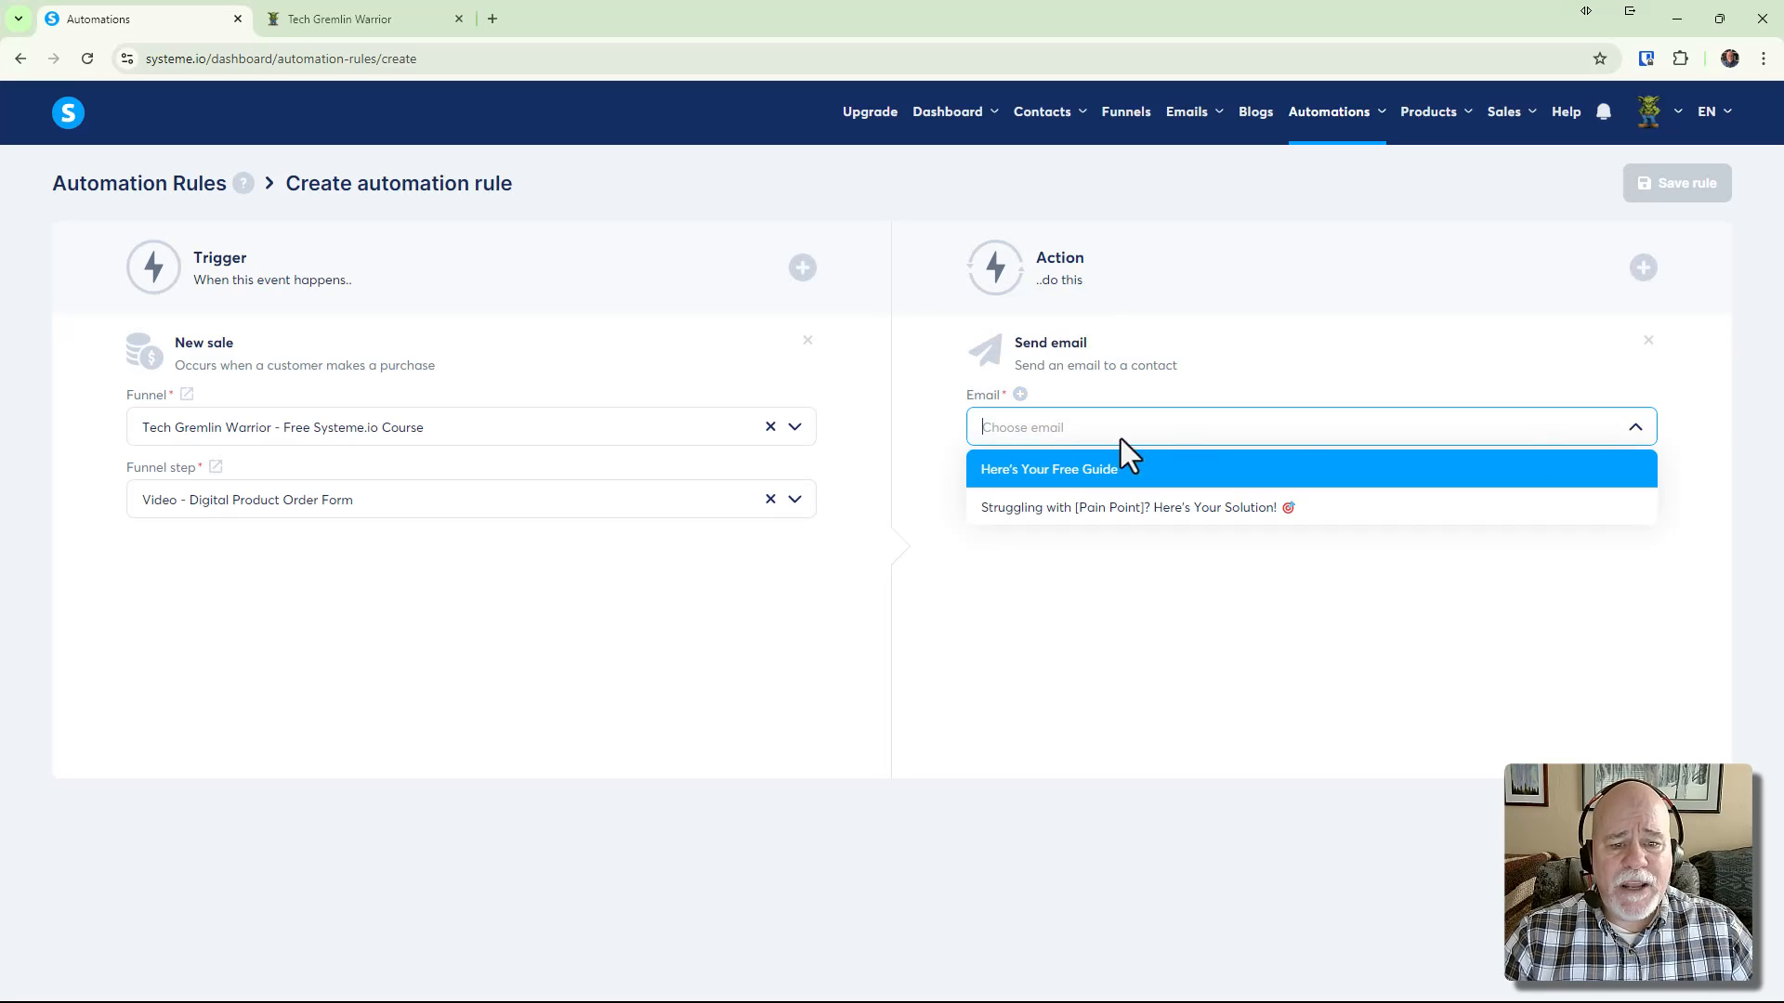
click(1064, 472)
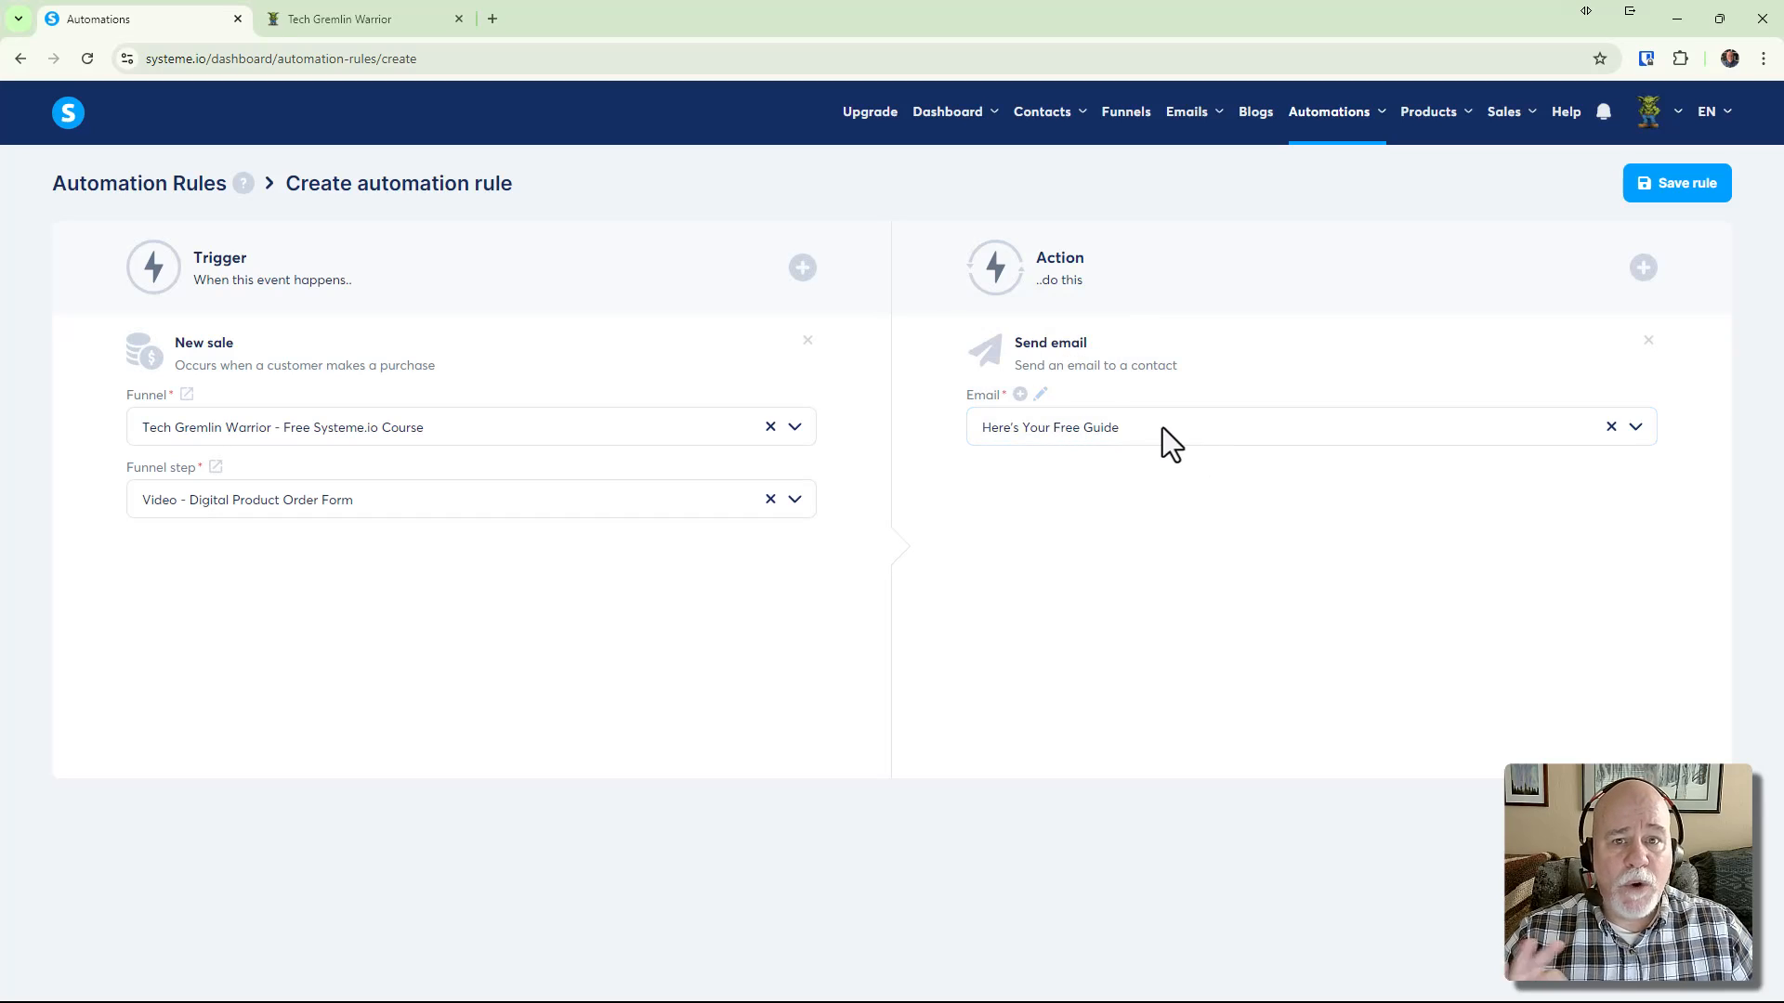
Edit the email and set its subject to 'Yes!!! Your Free Canva Templates Are Here!!'
click(1039, 396)
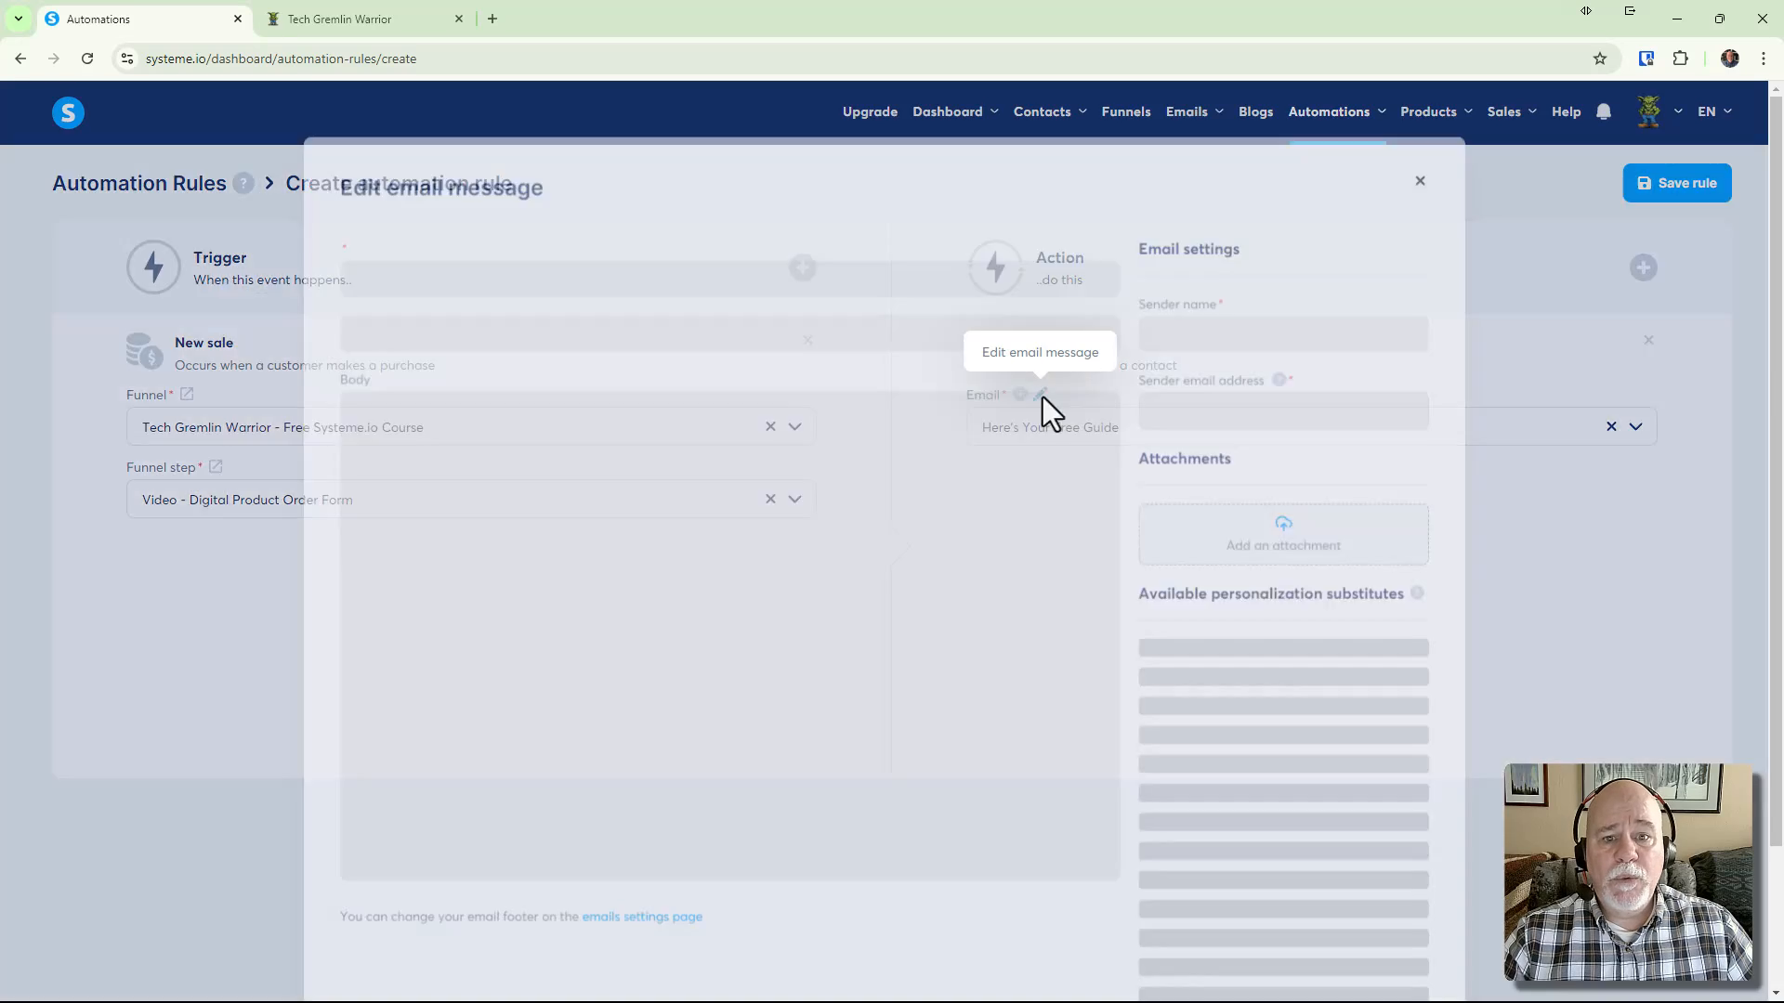
click(785, 625)
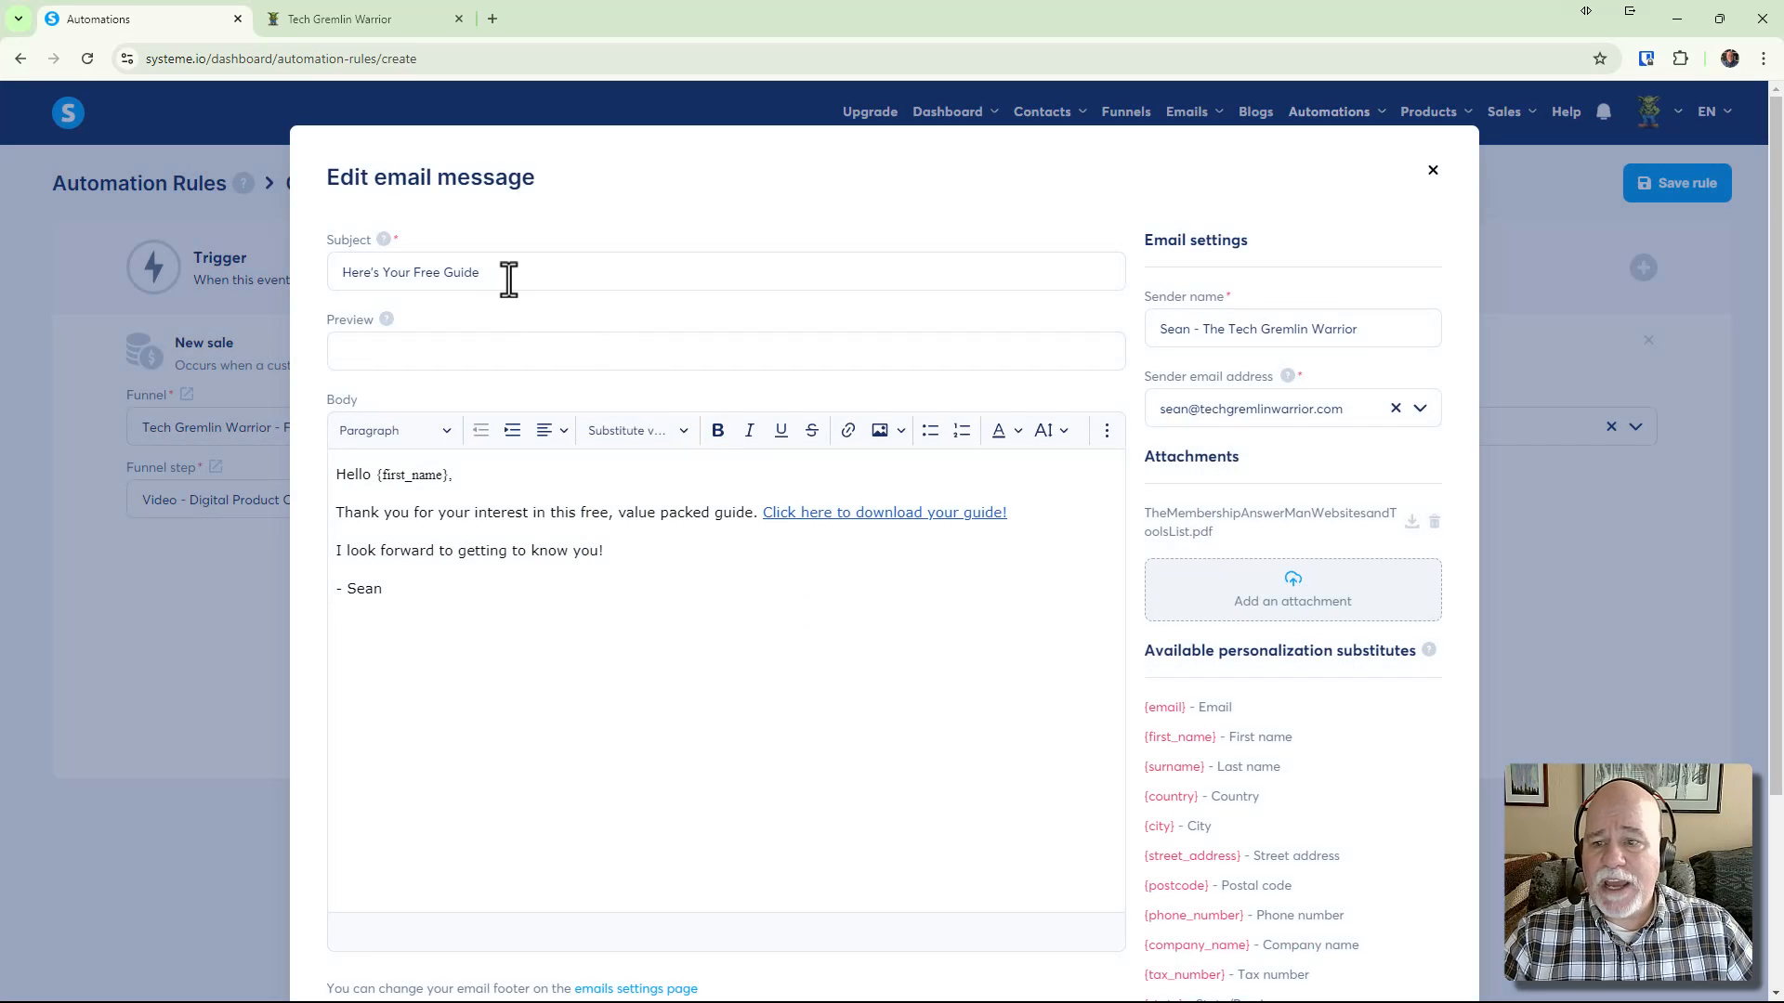
drag(505, 278, 314, 269)
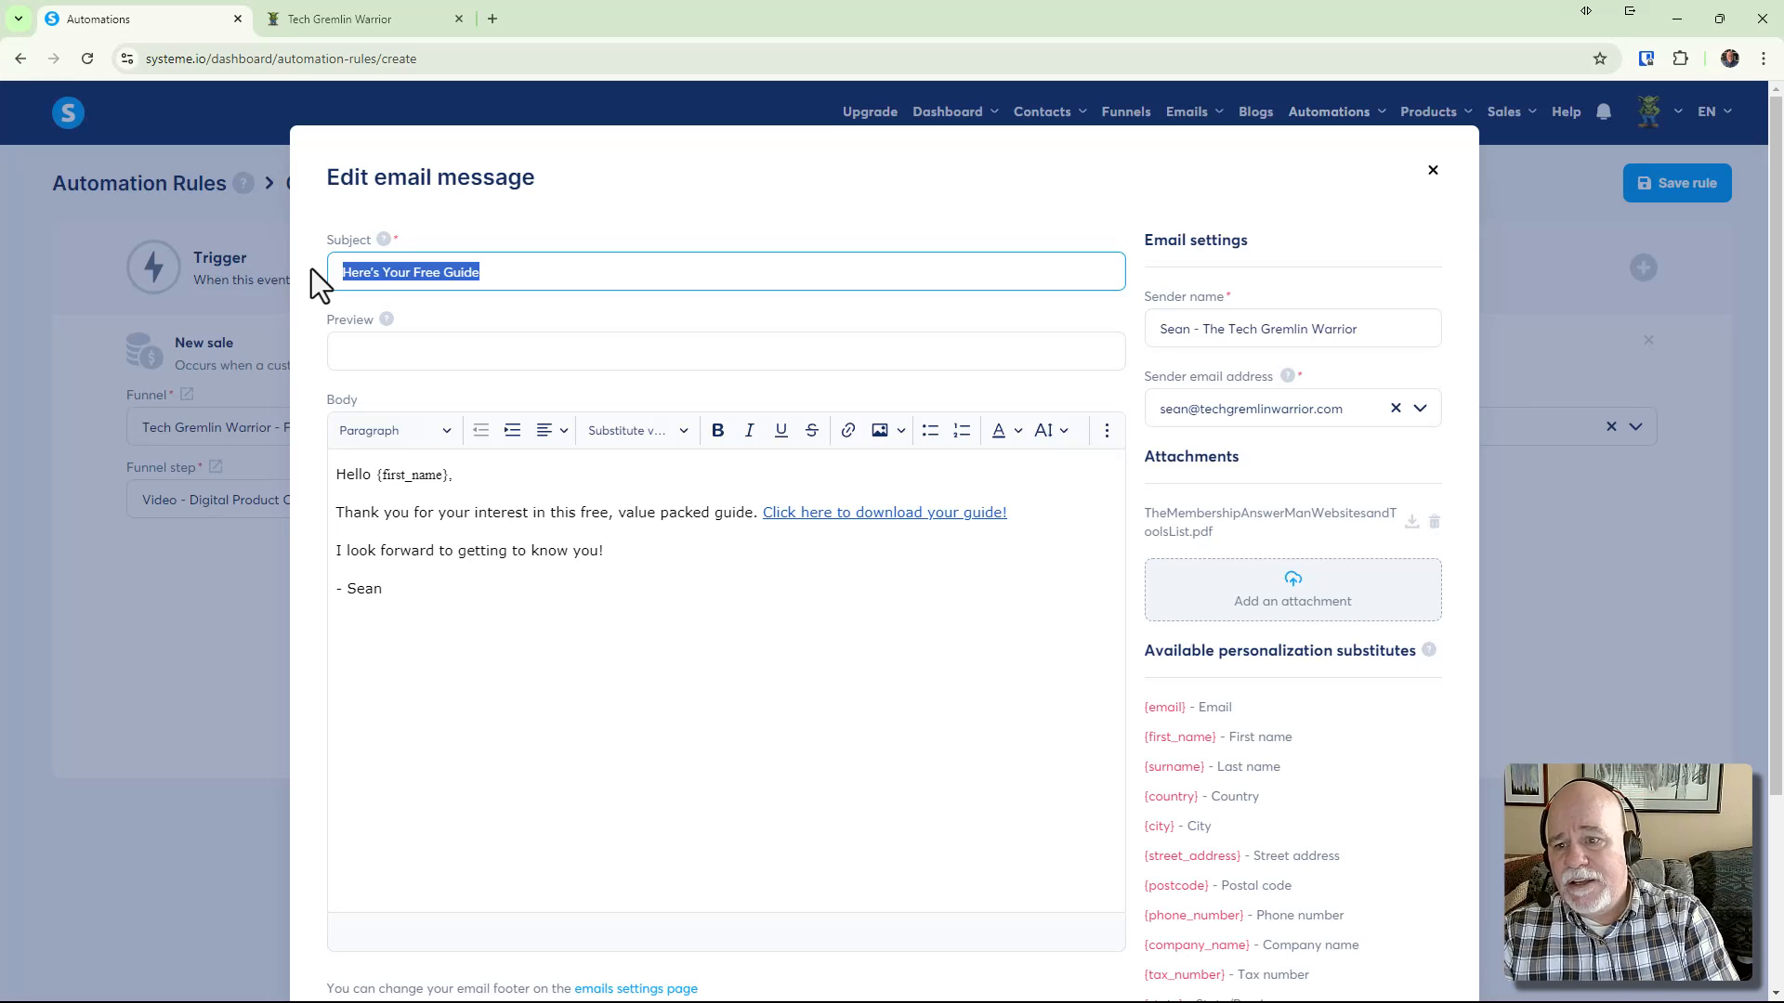
text(Yes!!!)
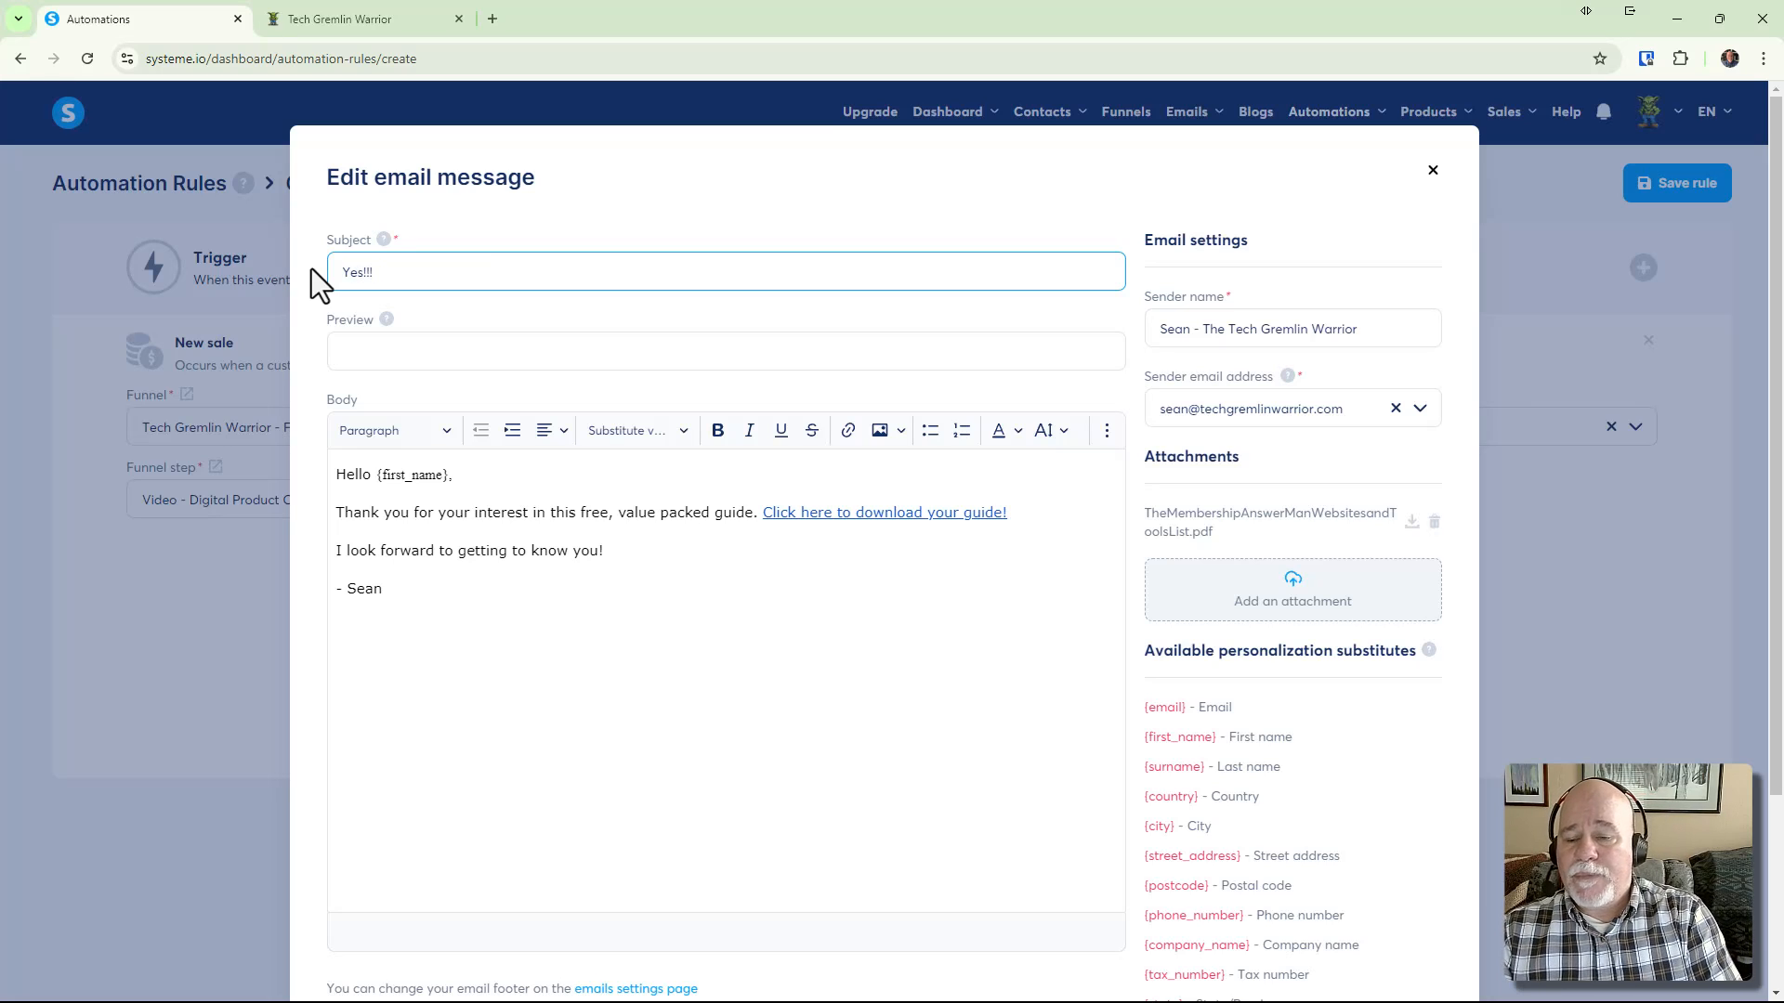
text( Your )
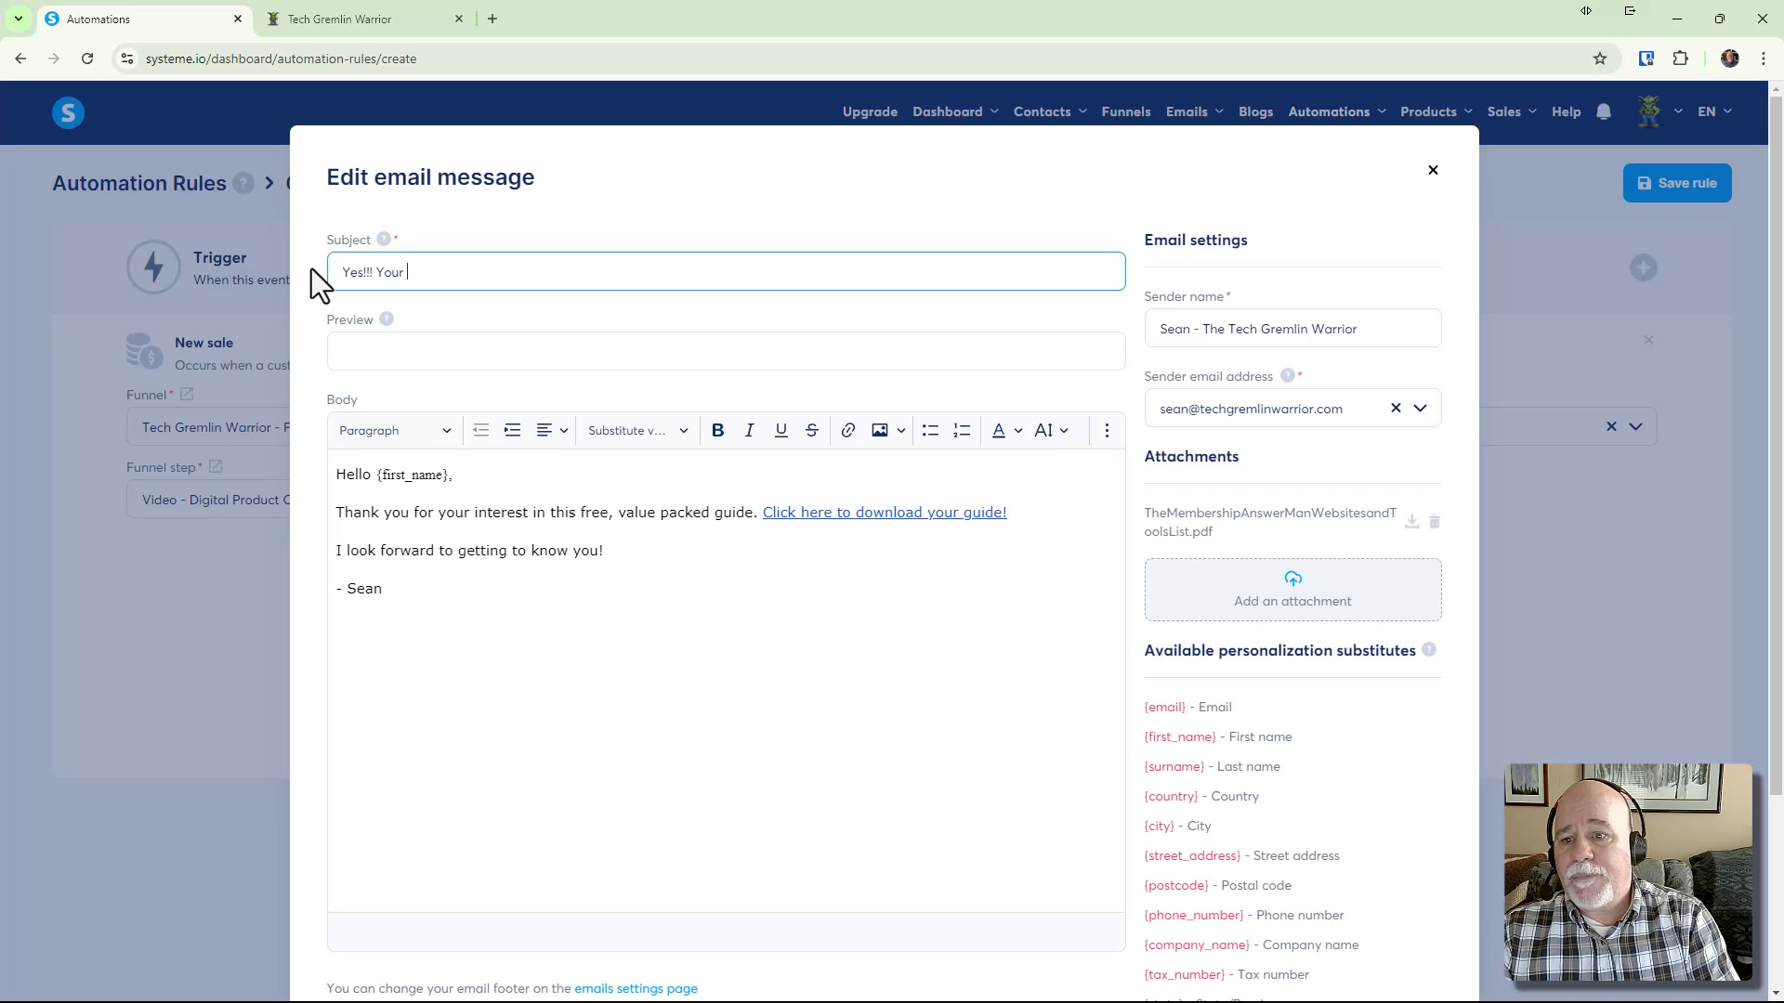
text(Free Canva )
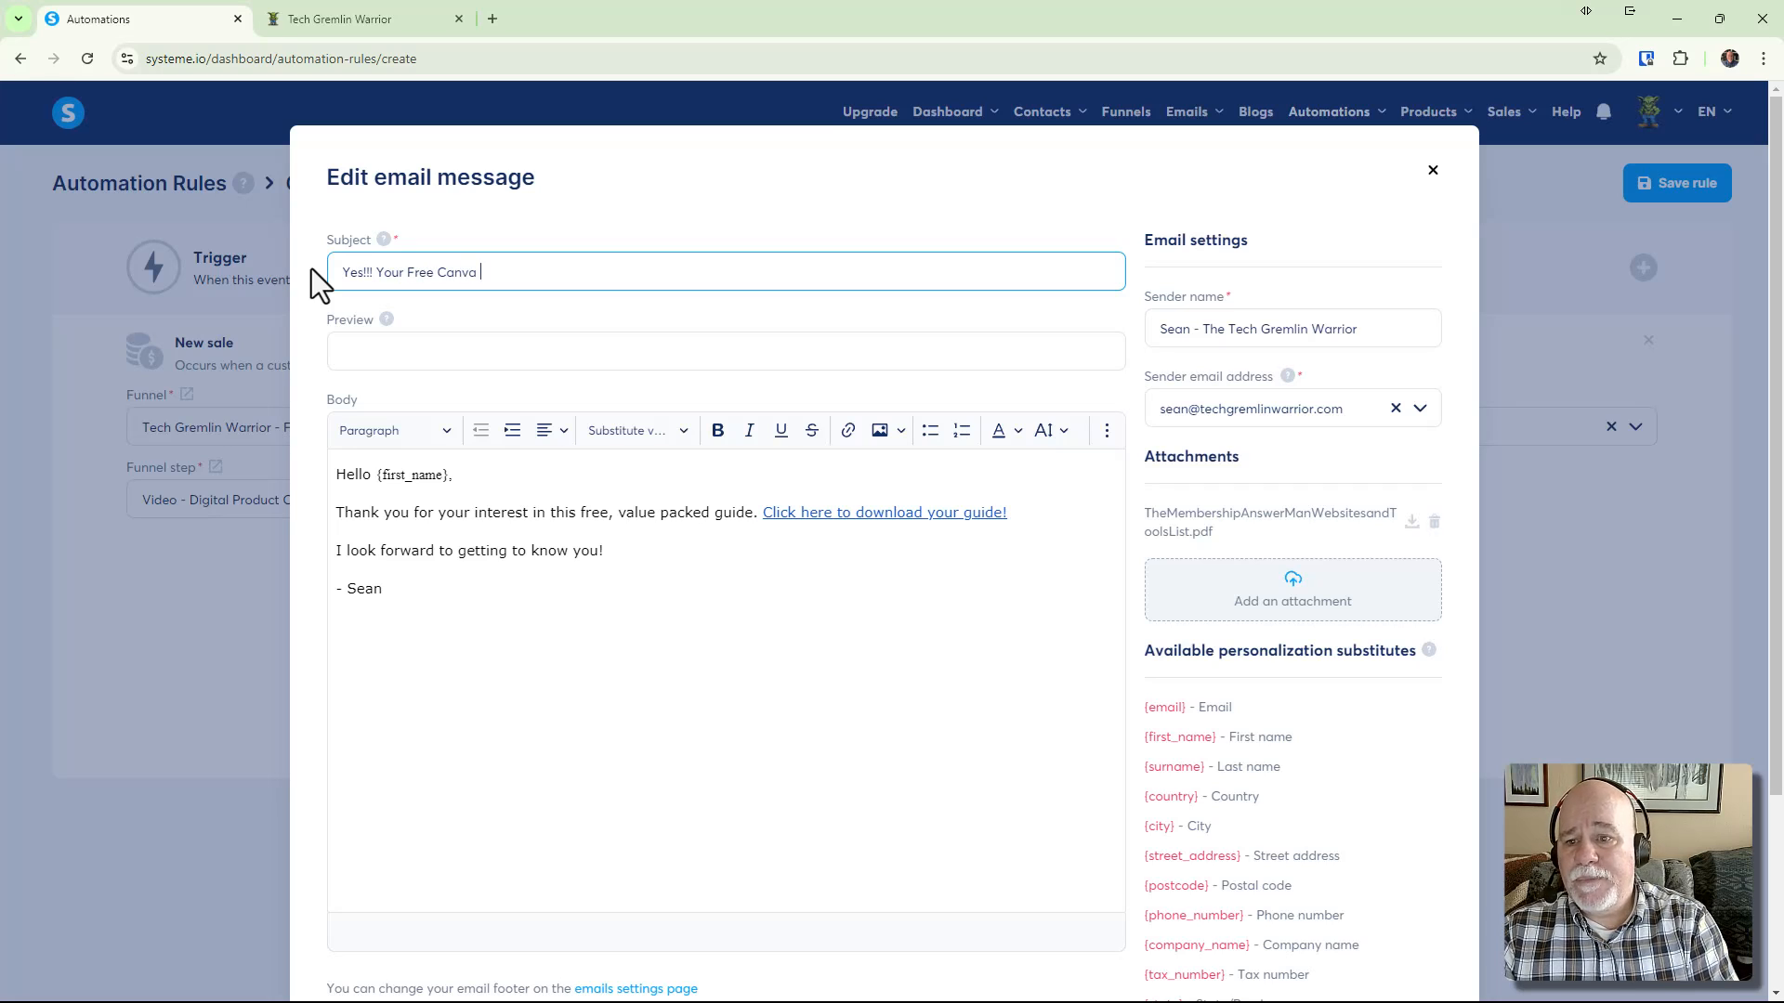
text(Templates are)
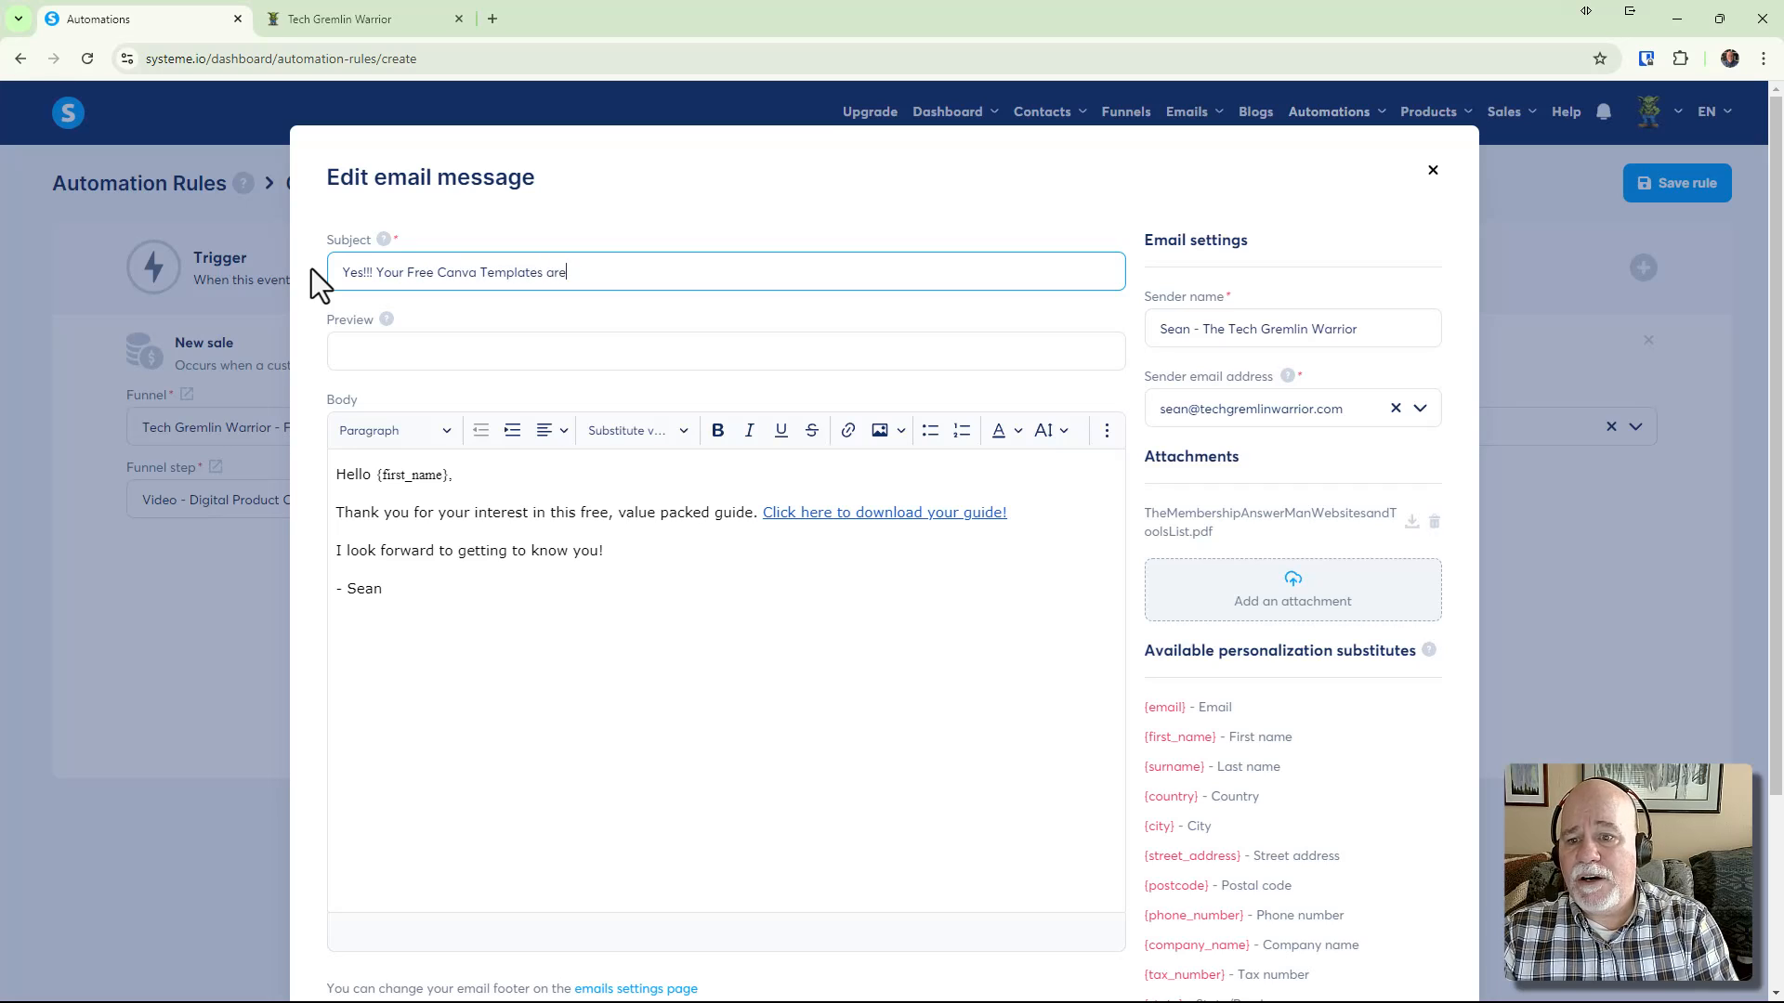
key(BackSpace)
key(BackSpace)
key(BackSpace)
text(Are Here!!)
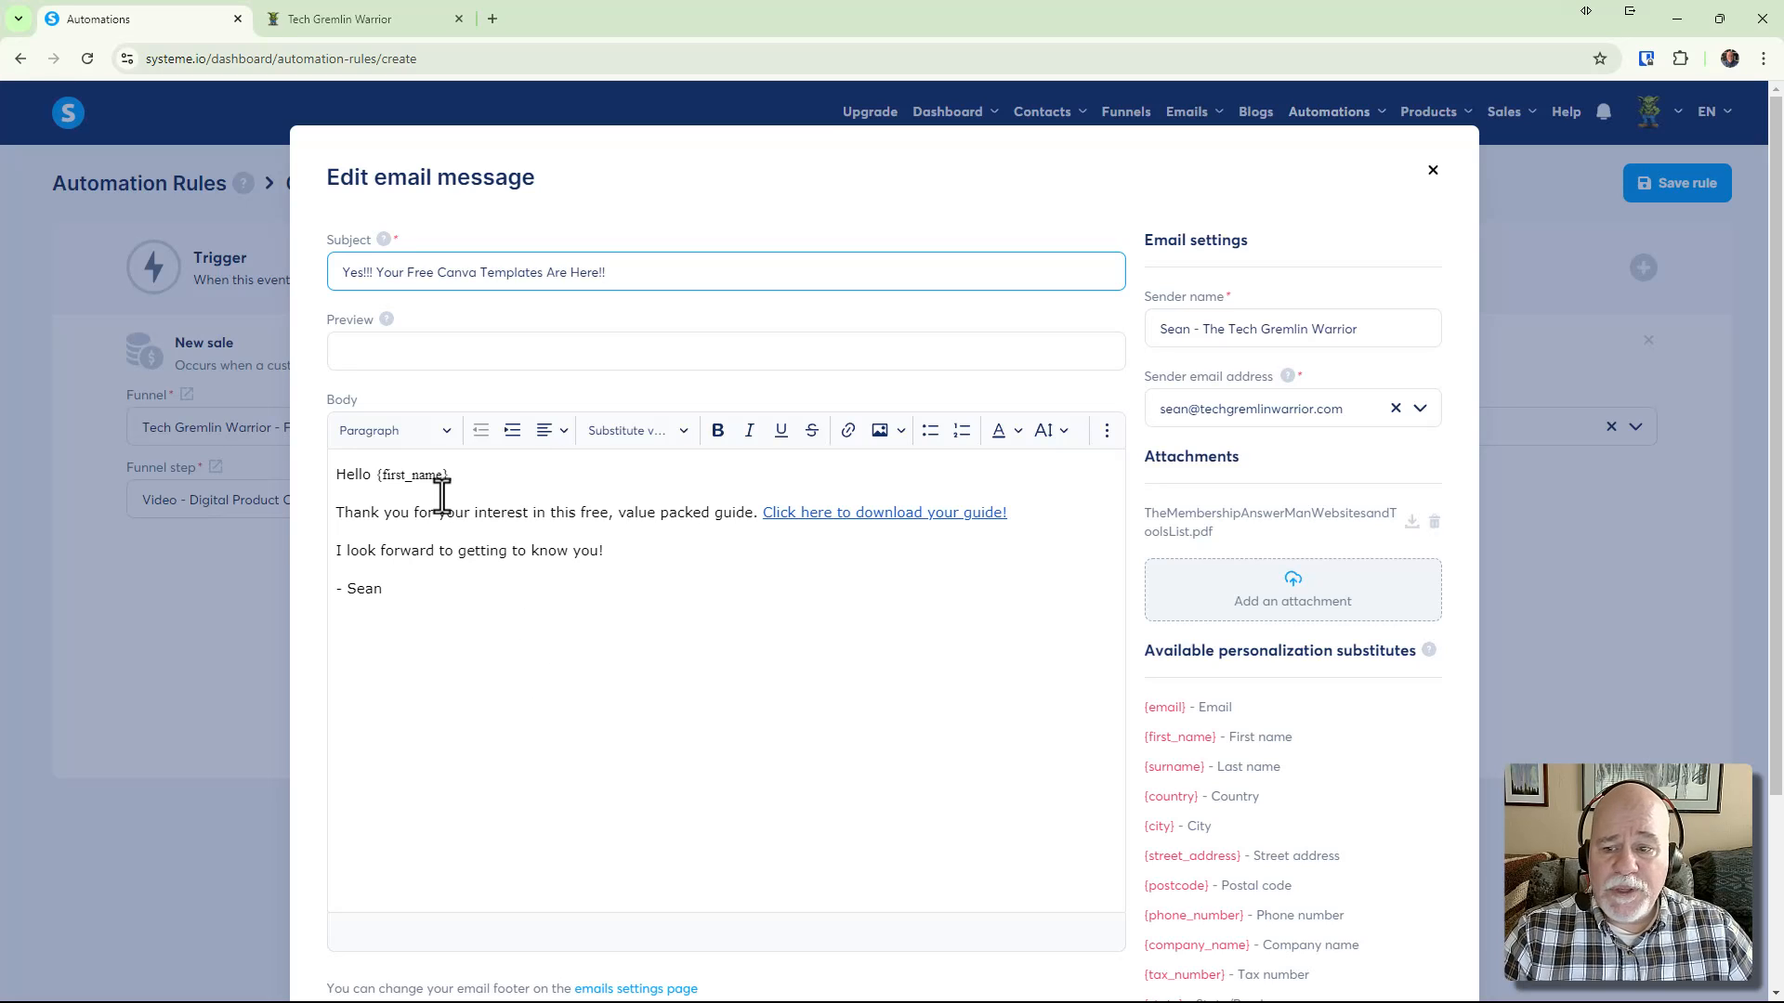
click(649, 432)
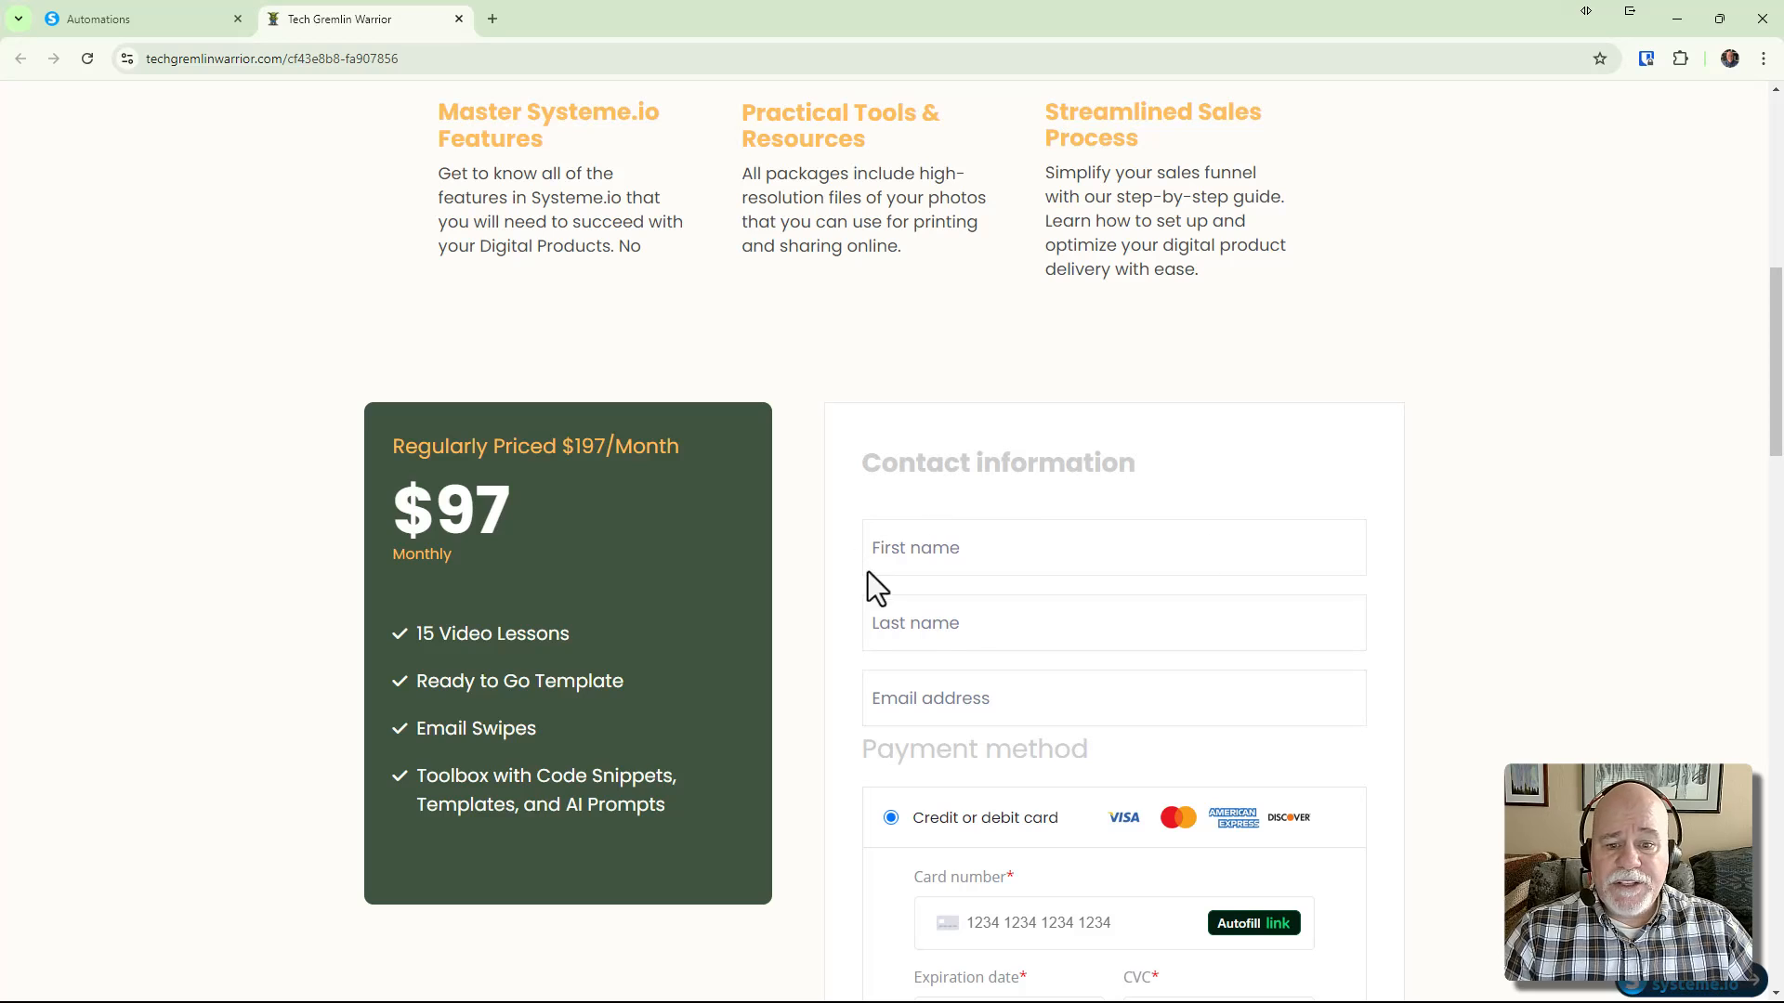
click(153, 3)
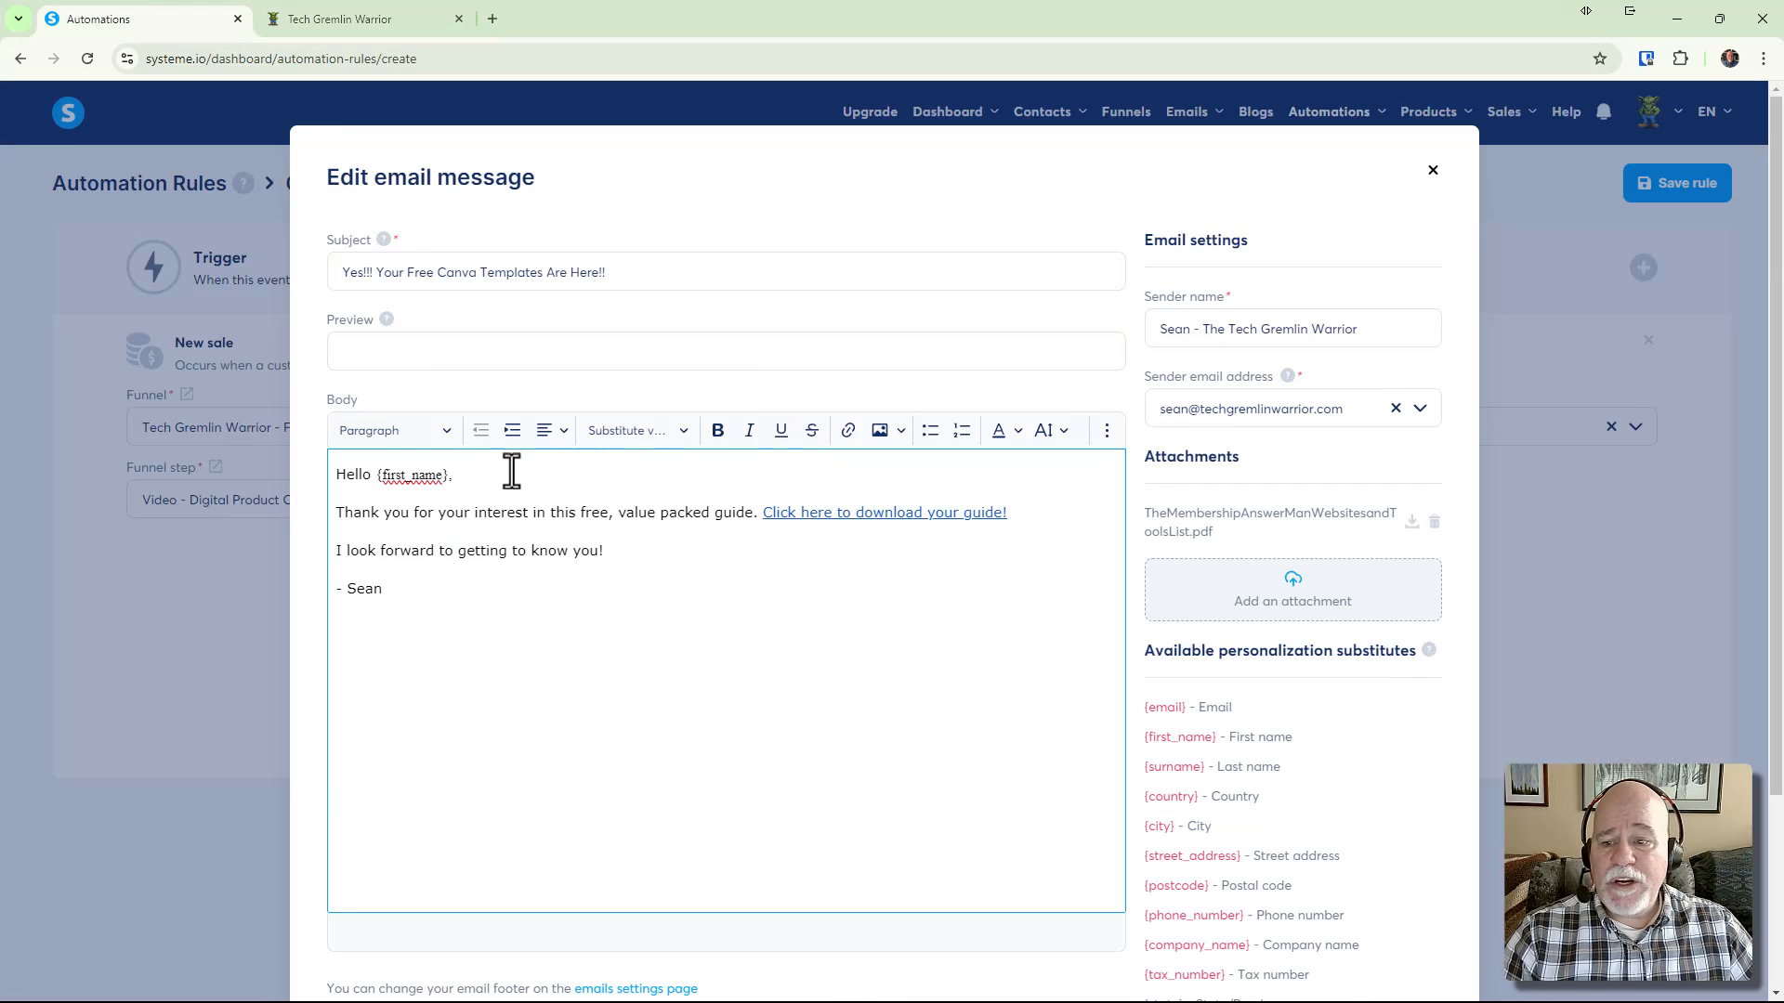
click(658, 430)
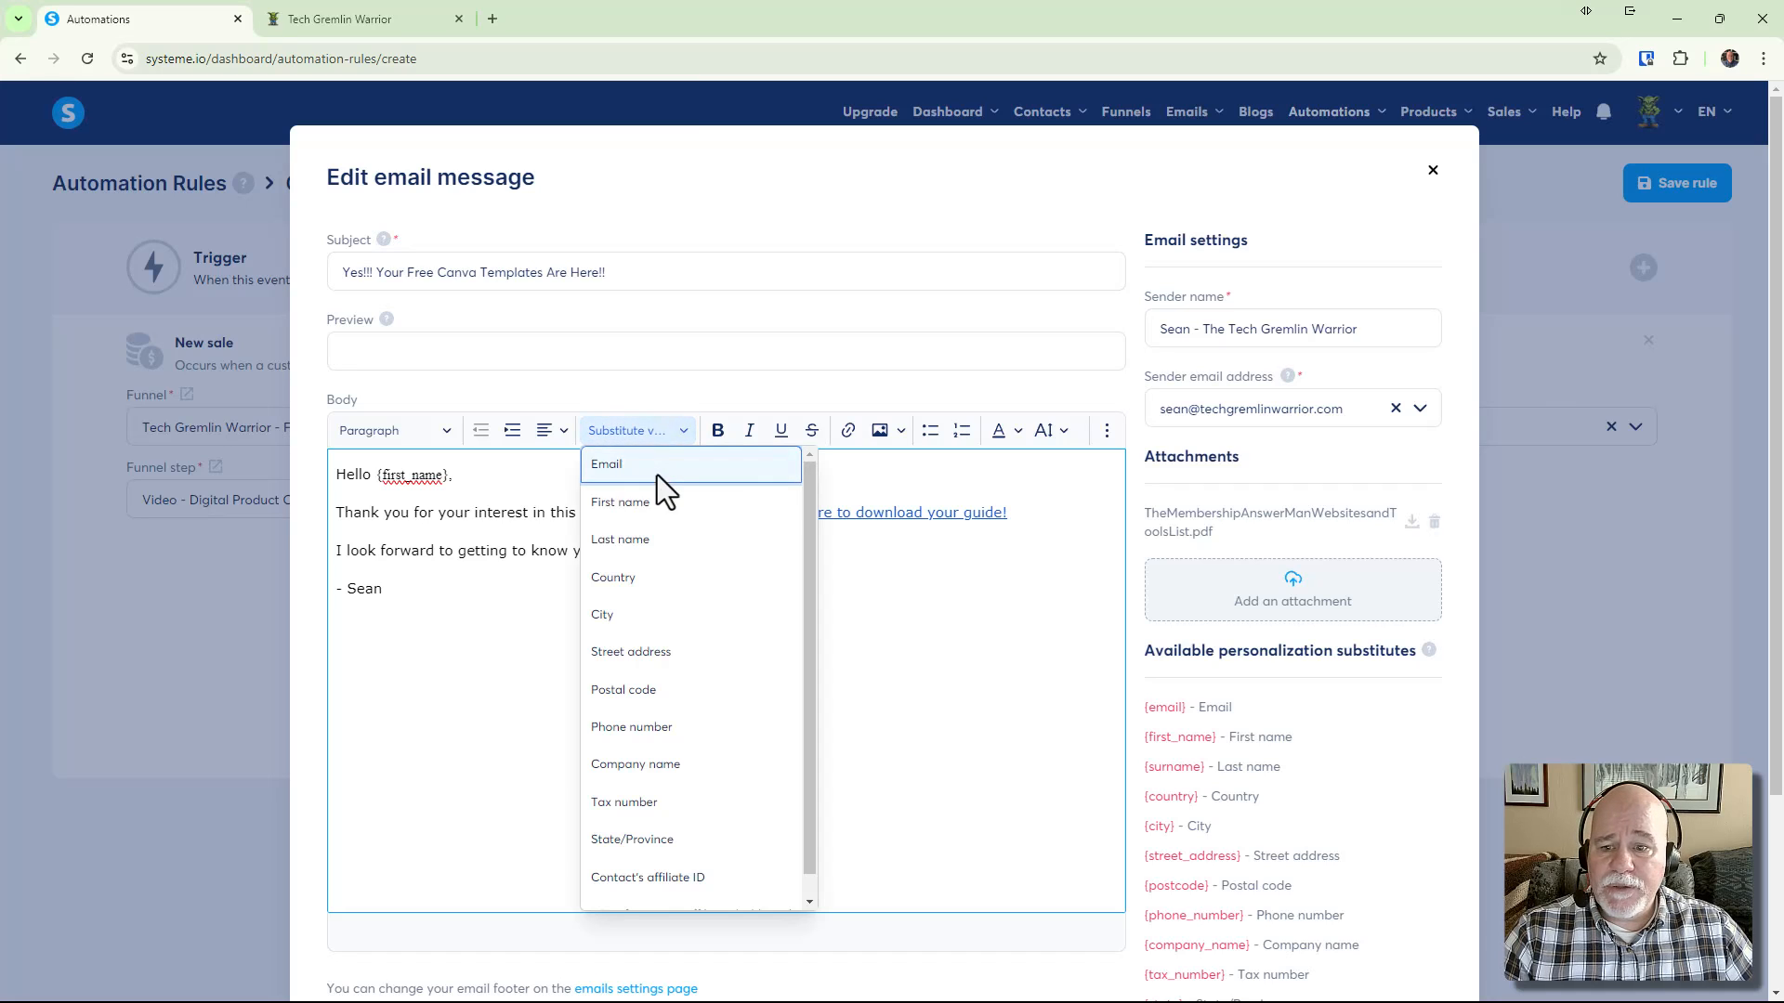
click(648, 508)
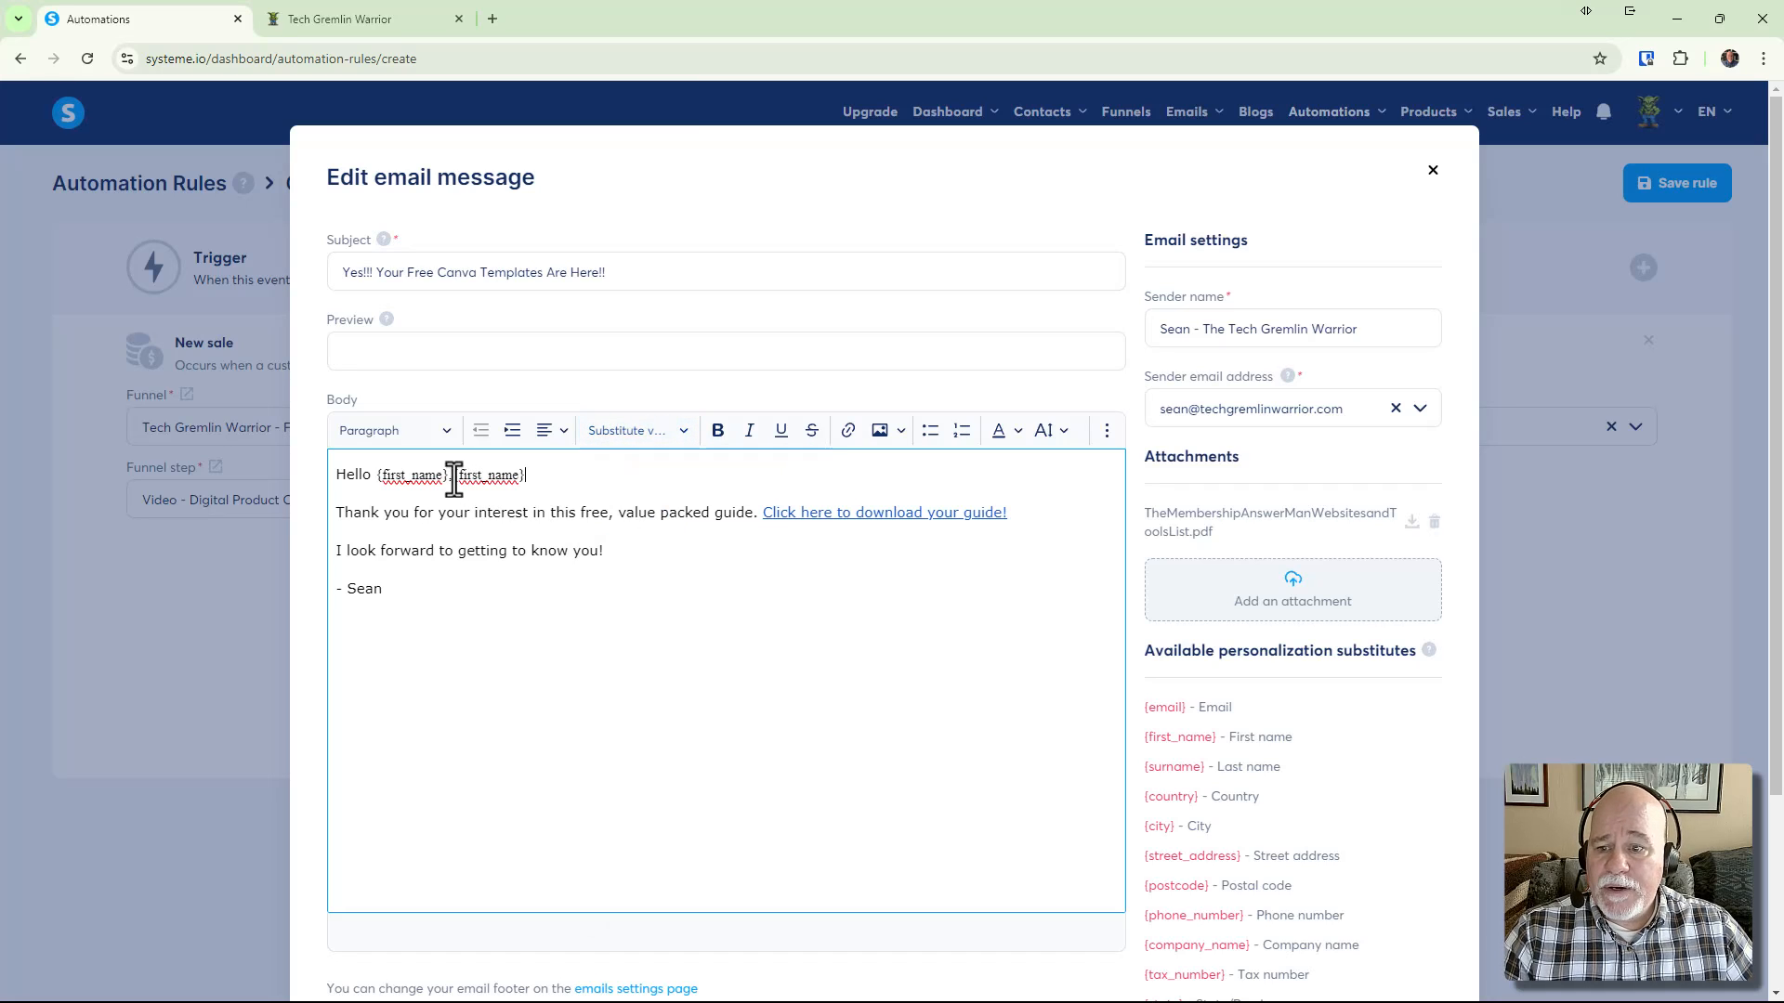
key(BackSpace)
key(BackSpace)
key(BackSpace)
key(BackSpace)
key(BackSpace)
key(BackSpace)
key(BackSpace)
key(BackSpace)
key(BackSpace)
key(BackSpace)
key(BackSpace)
key(BackSpace)
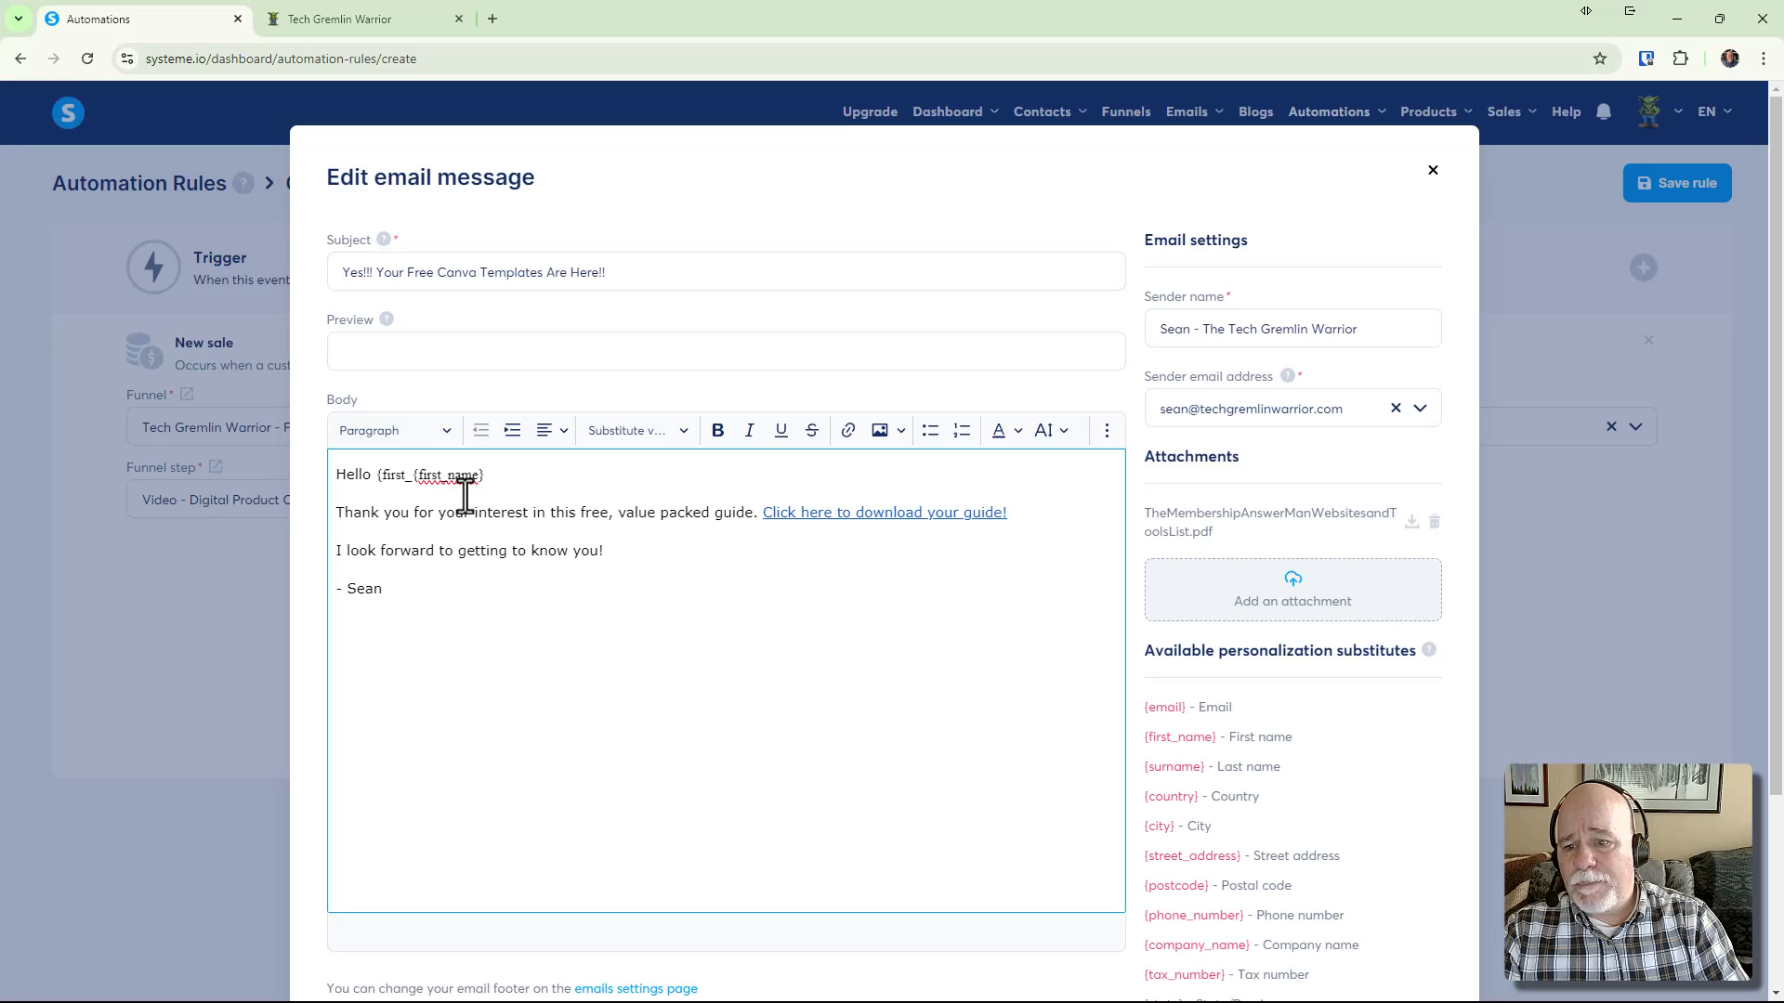
key(BackSpace)
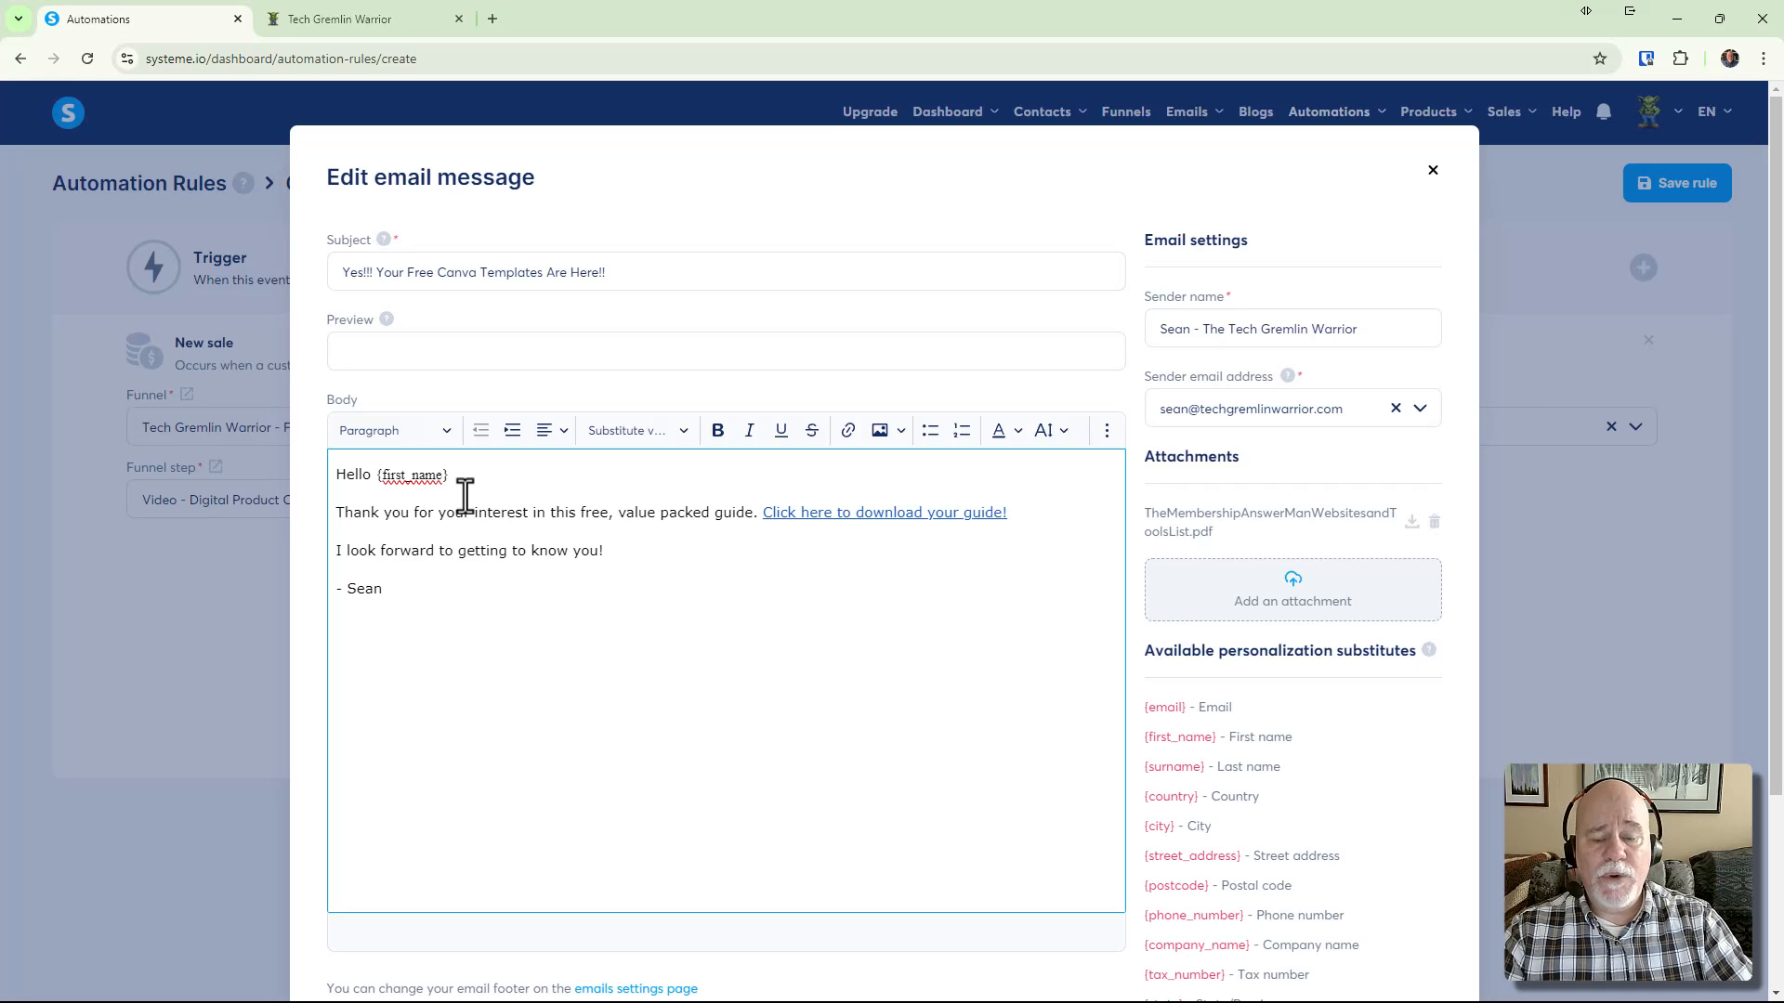
click(463, 487)
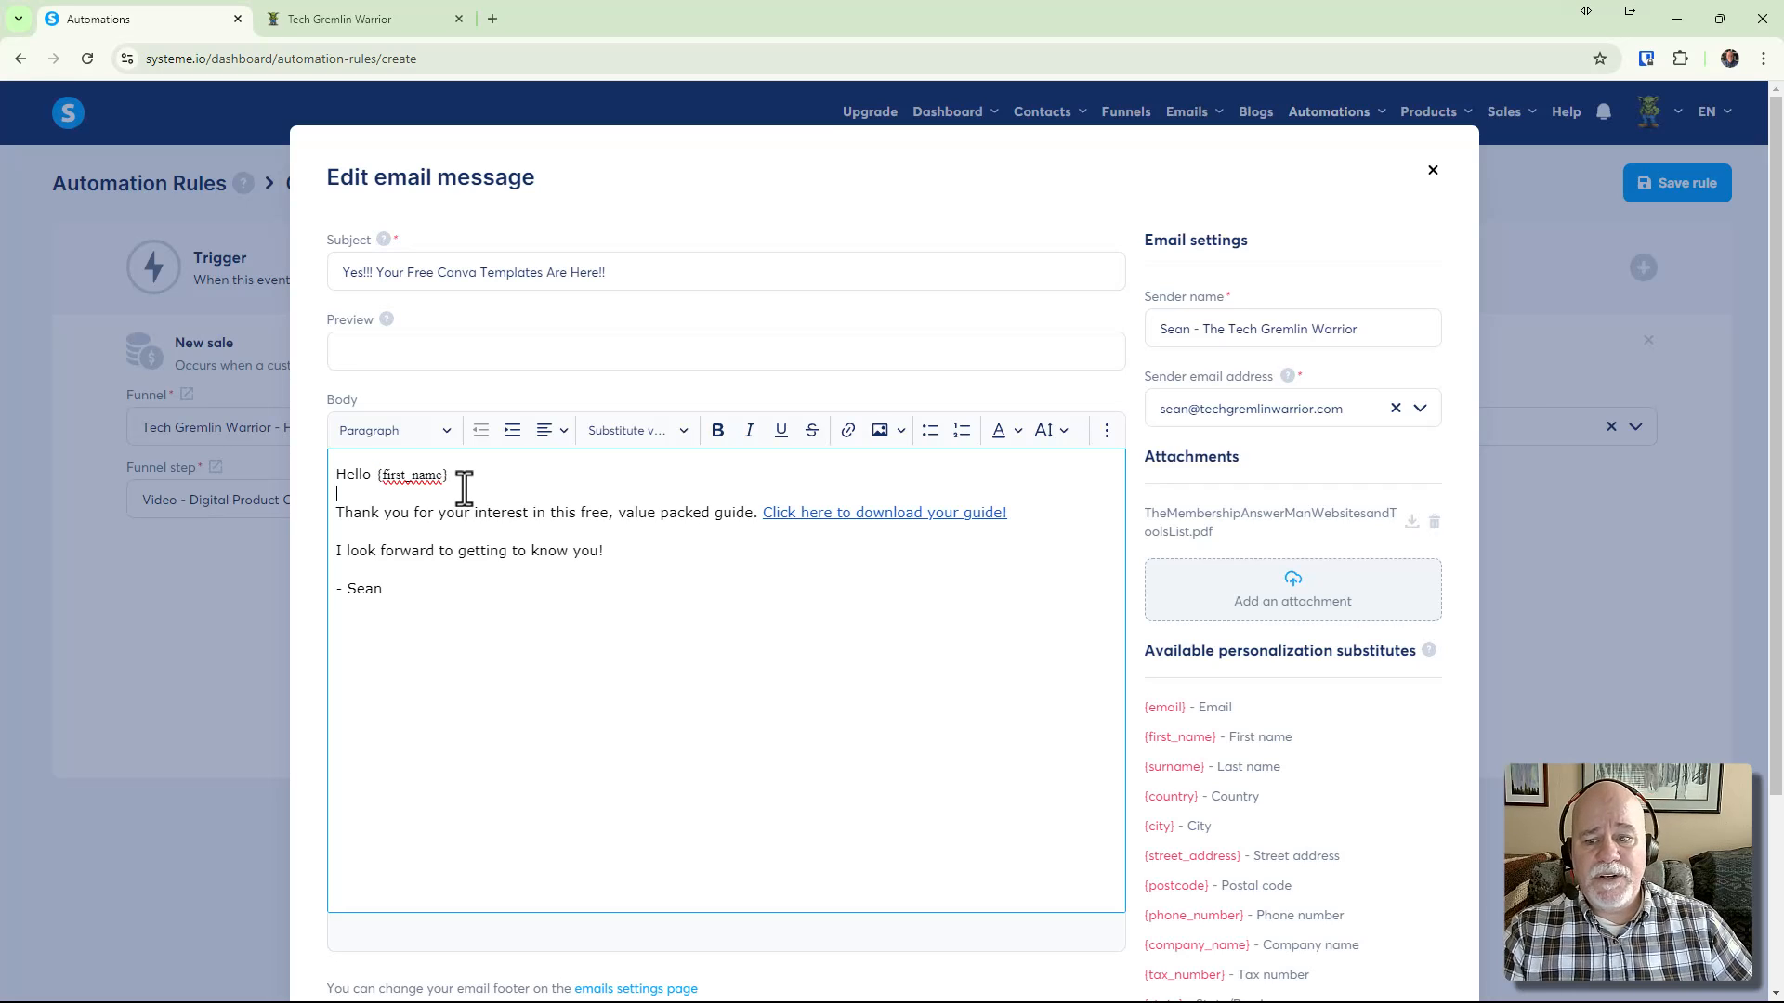
click(466, 471)
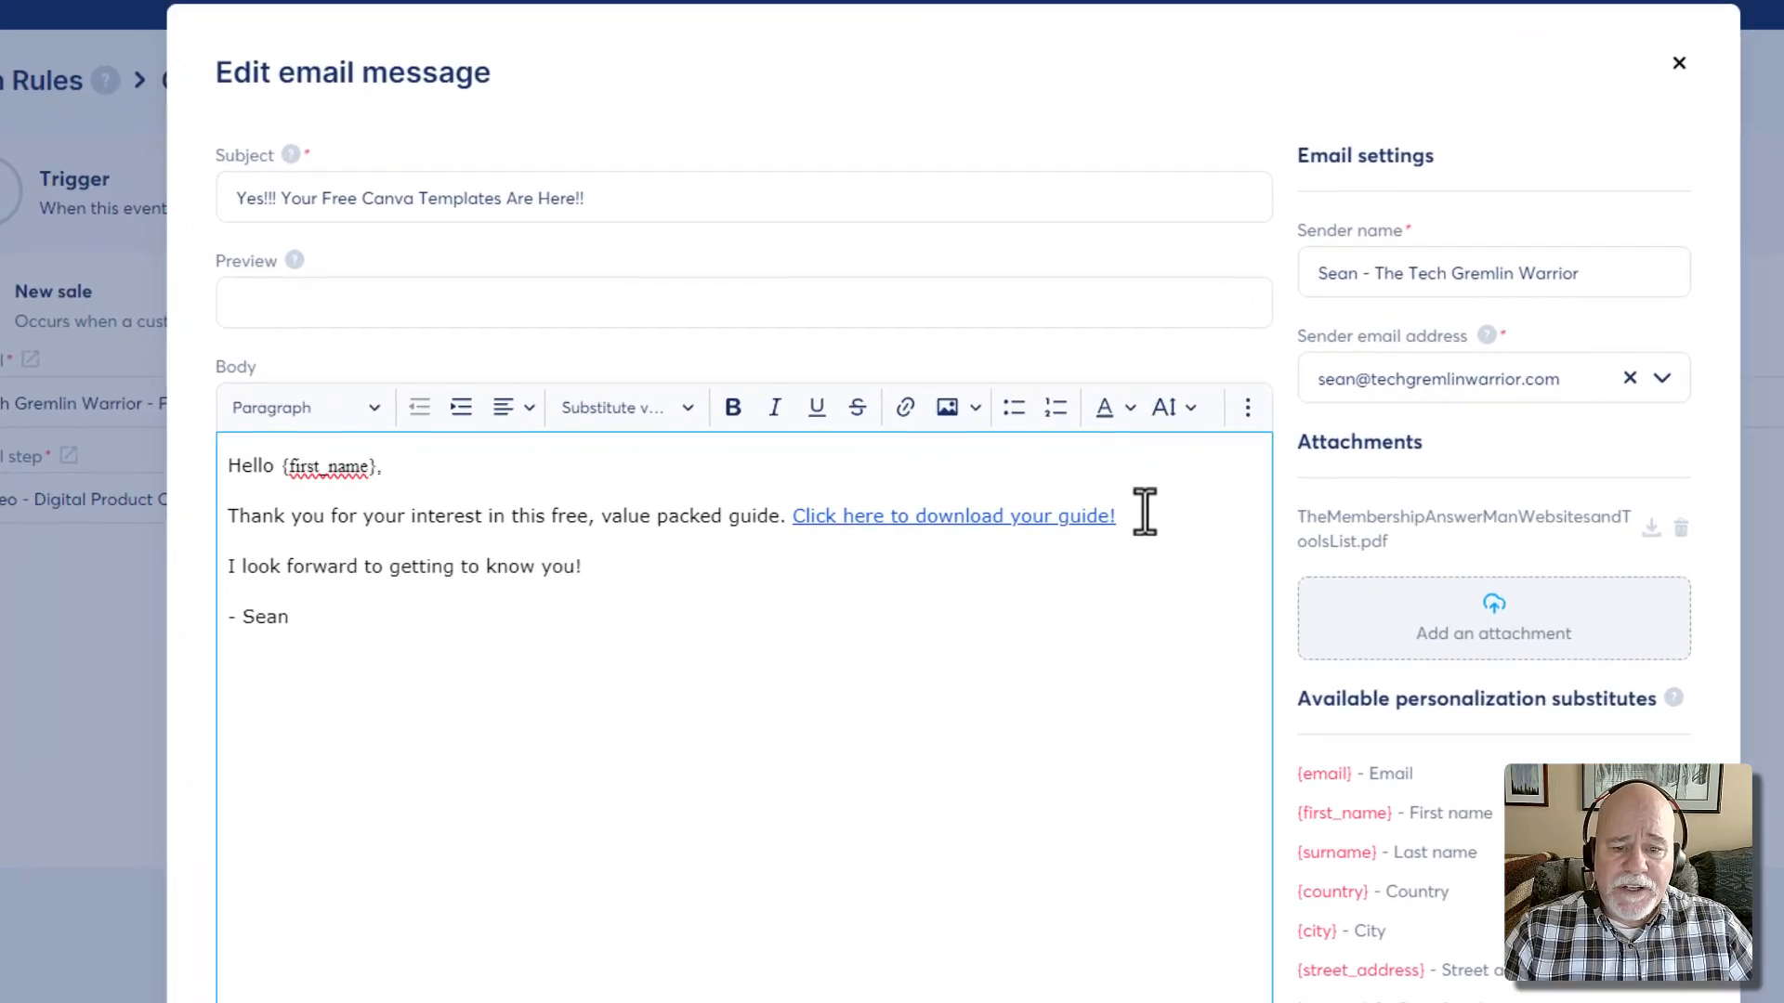
Insert the unlinked line 'Here are your free Canva Templates!' below the download-guide link
drag(1145, 514, 792, 517)
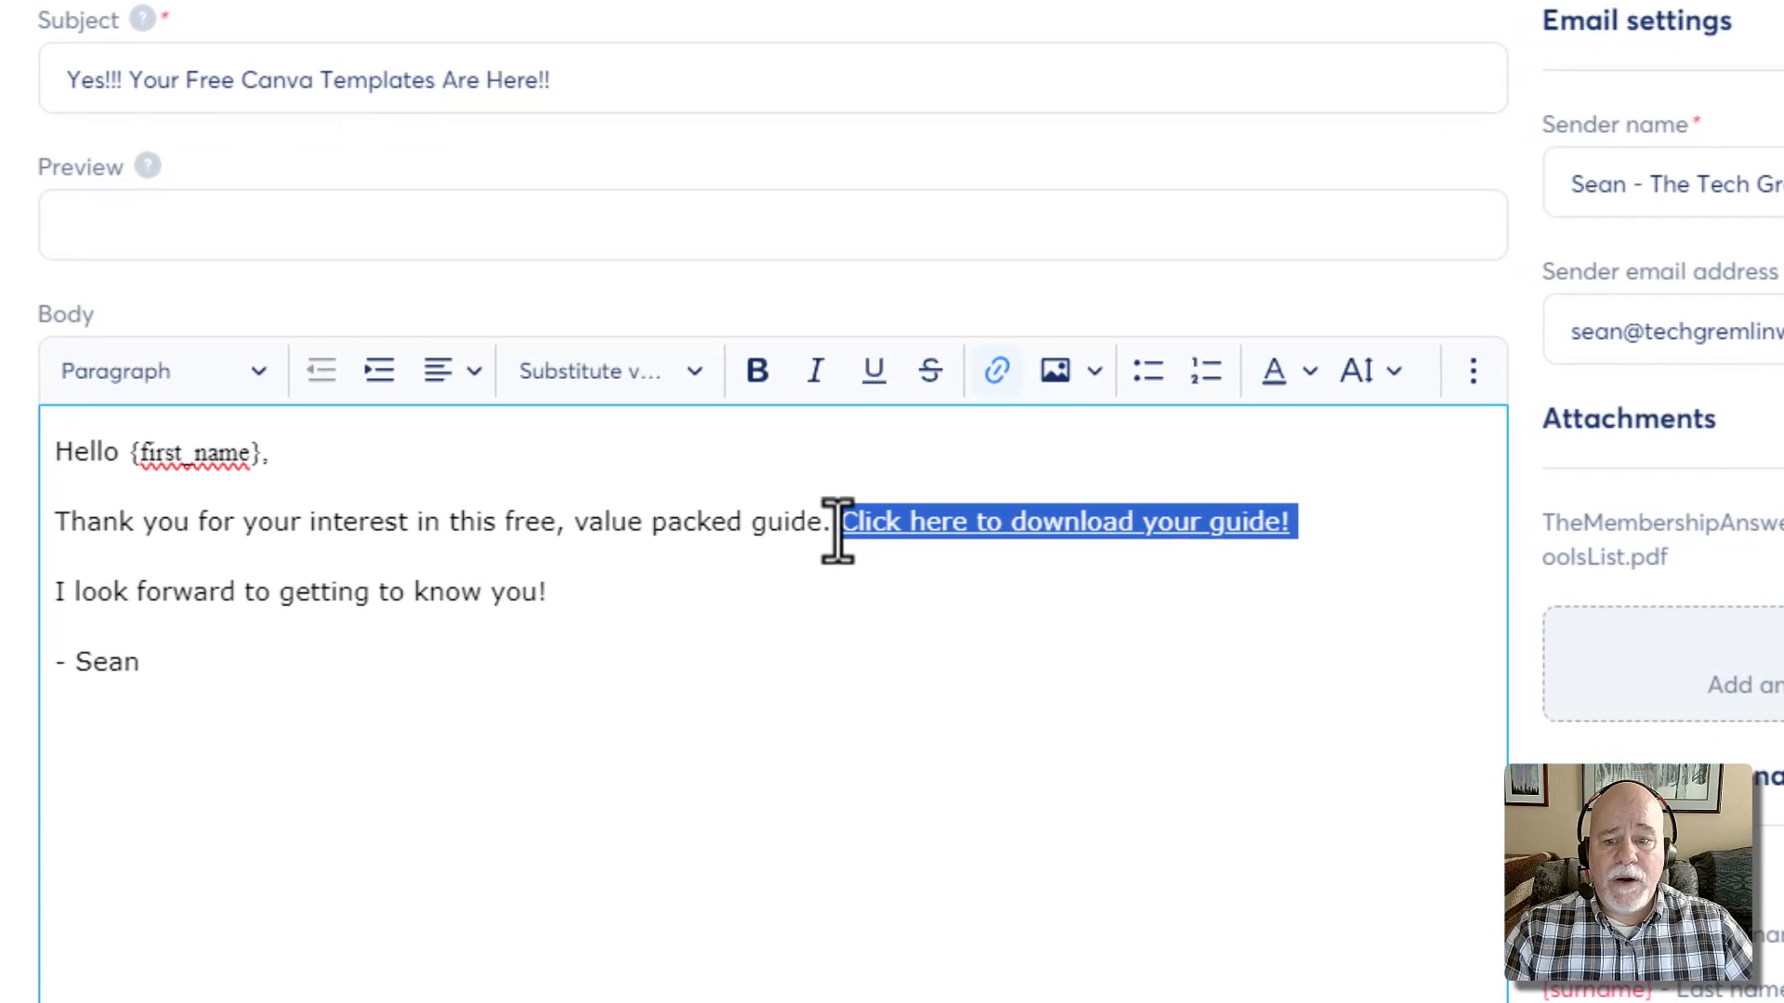
click(800, 600)
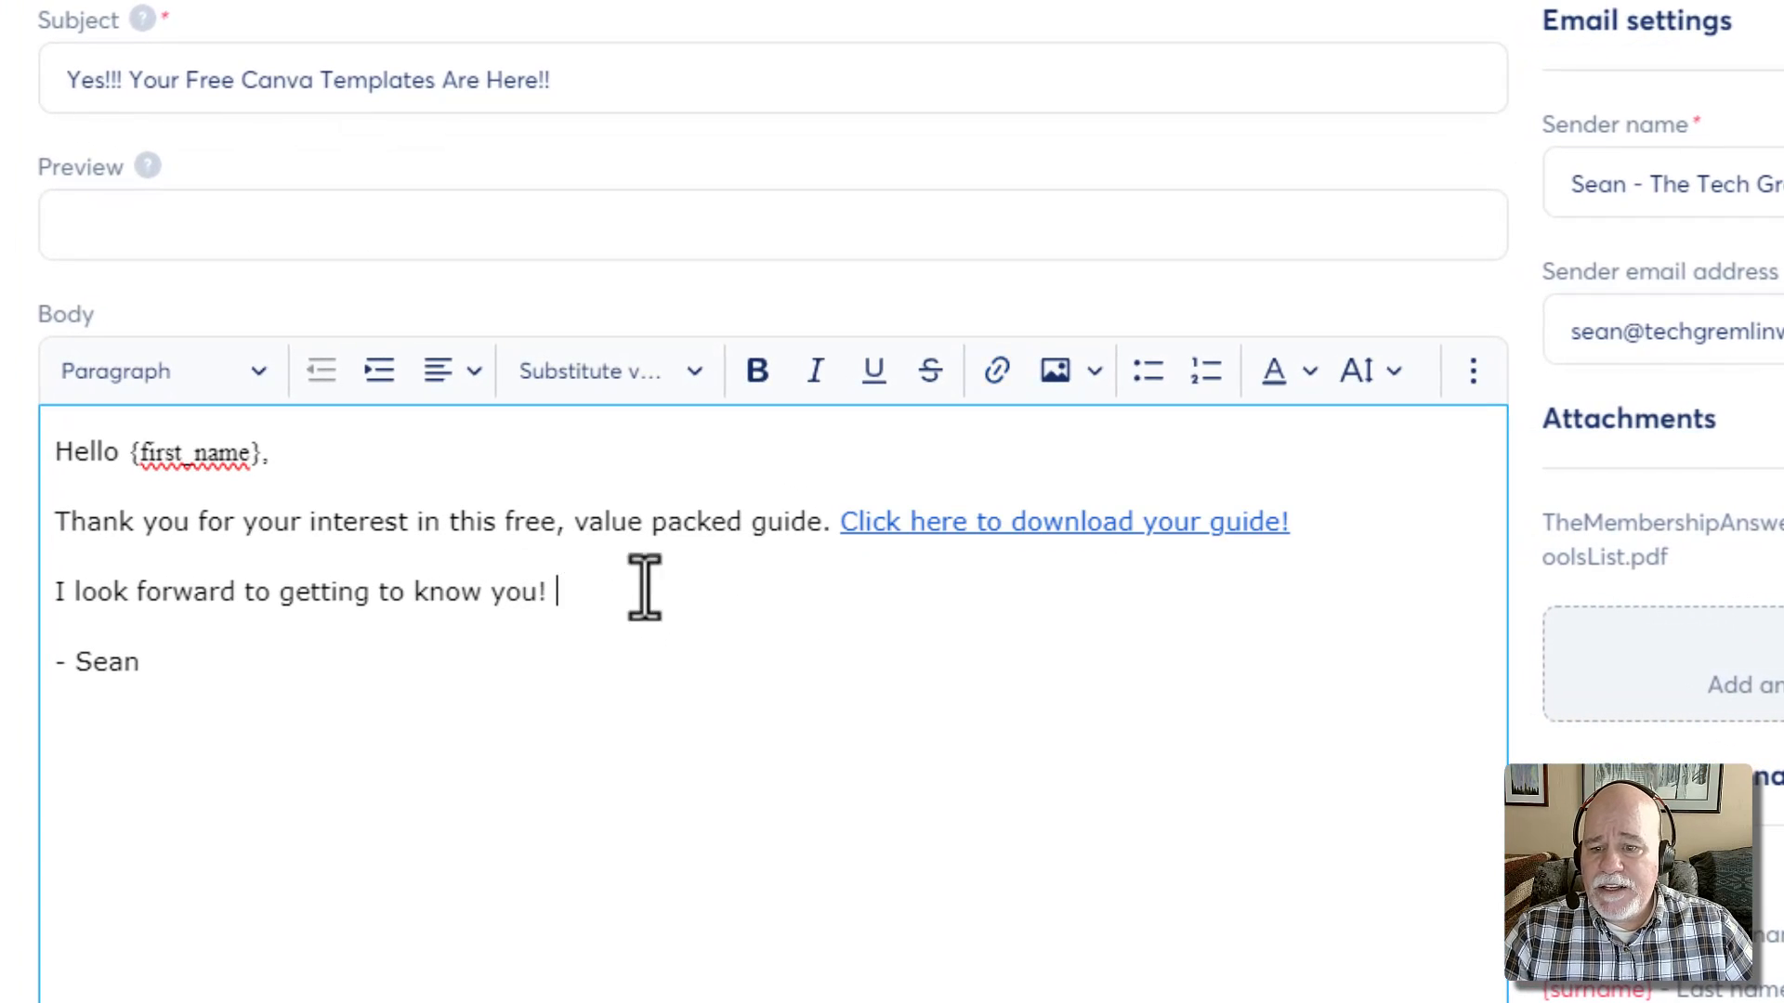
click(1329, 523)
key(Return)
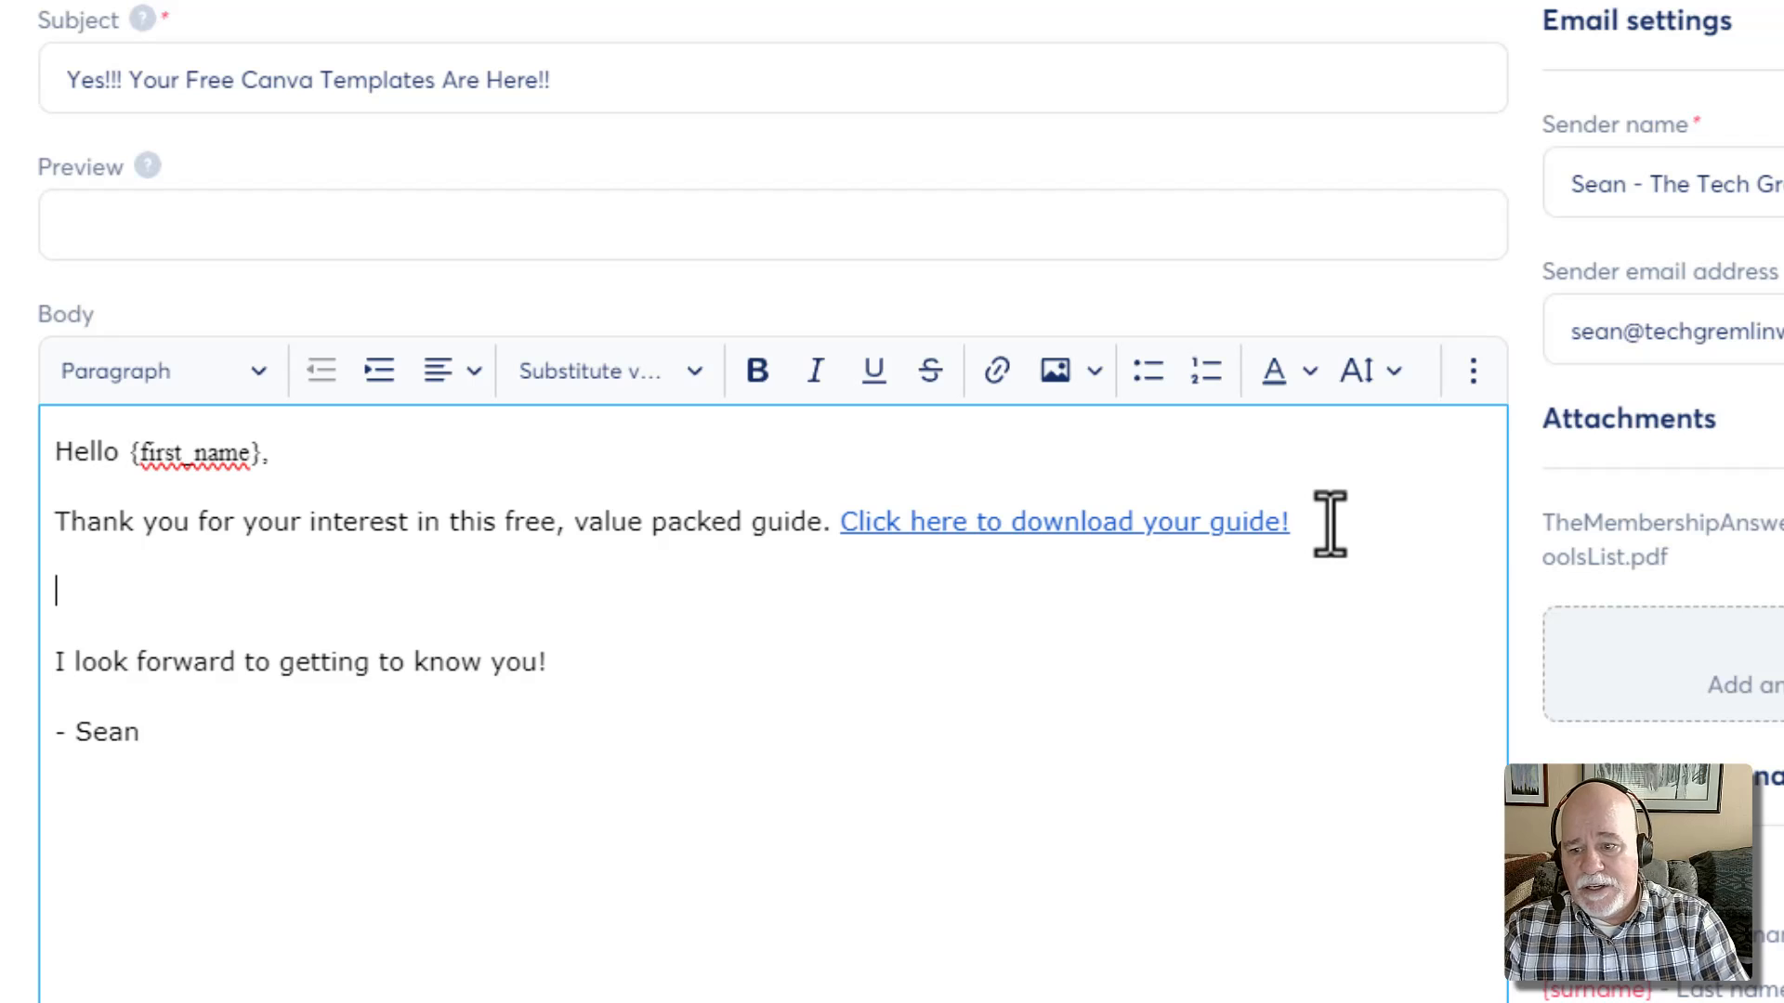
text(Here are your free)
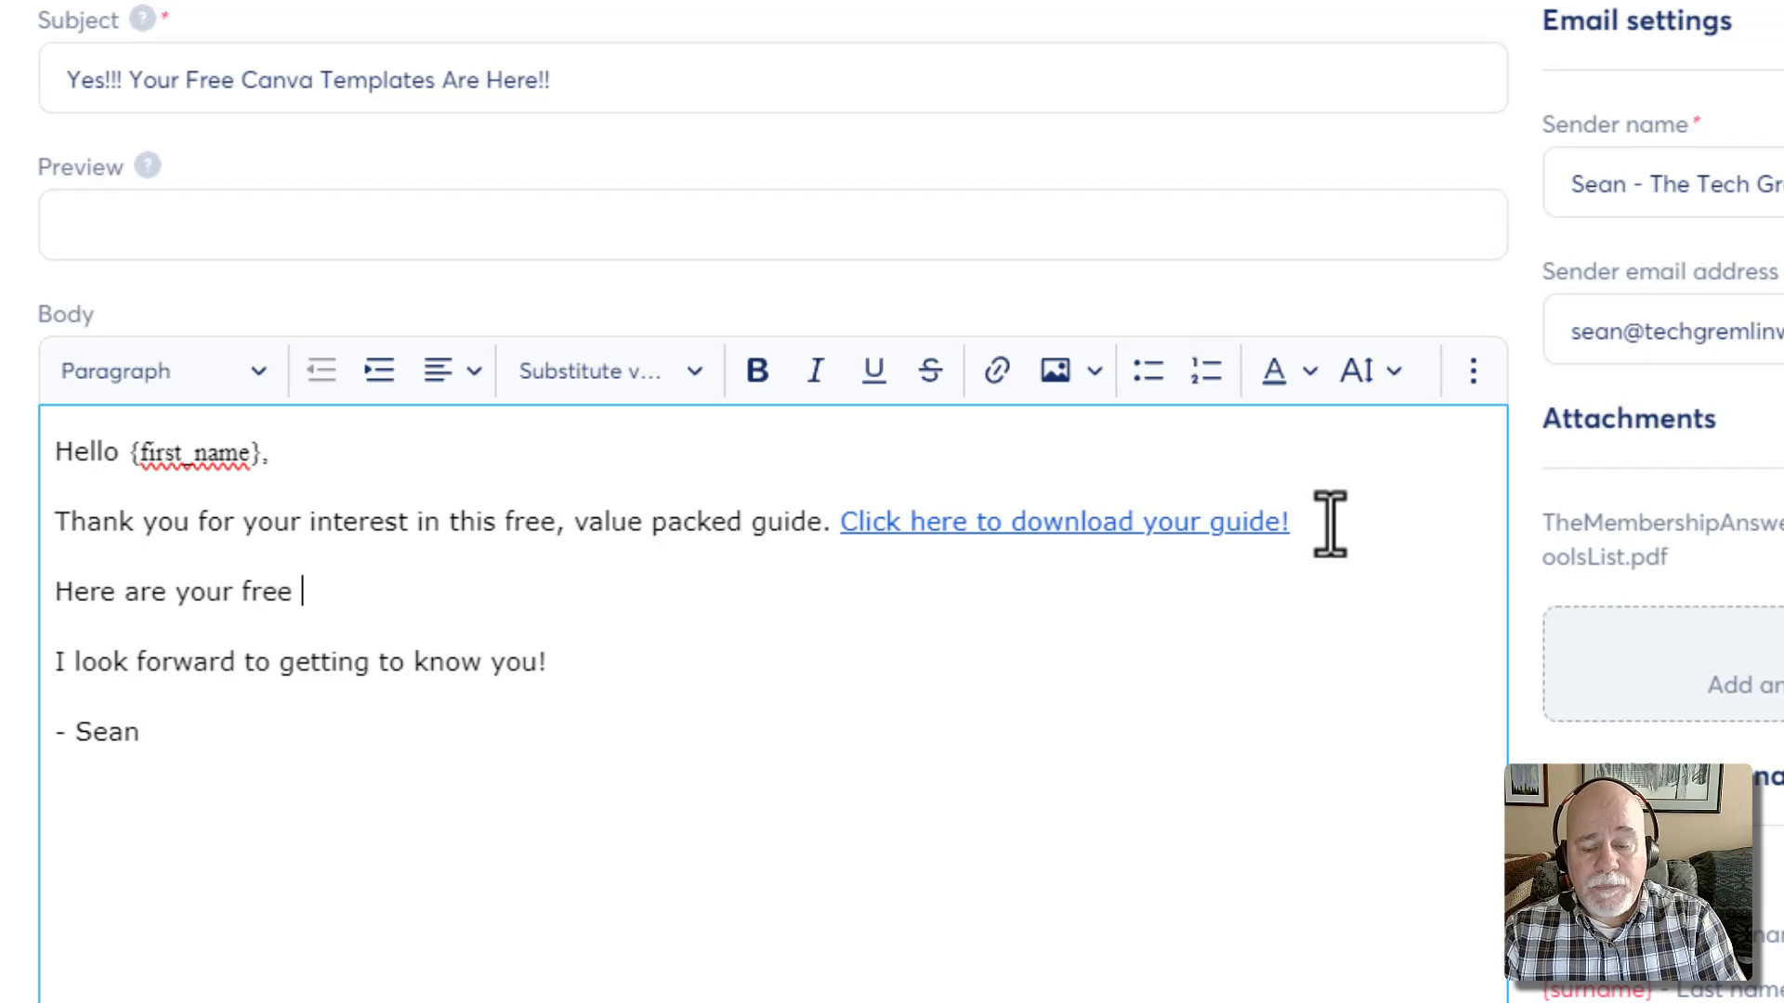
text( Canva Tamp)
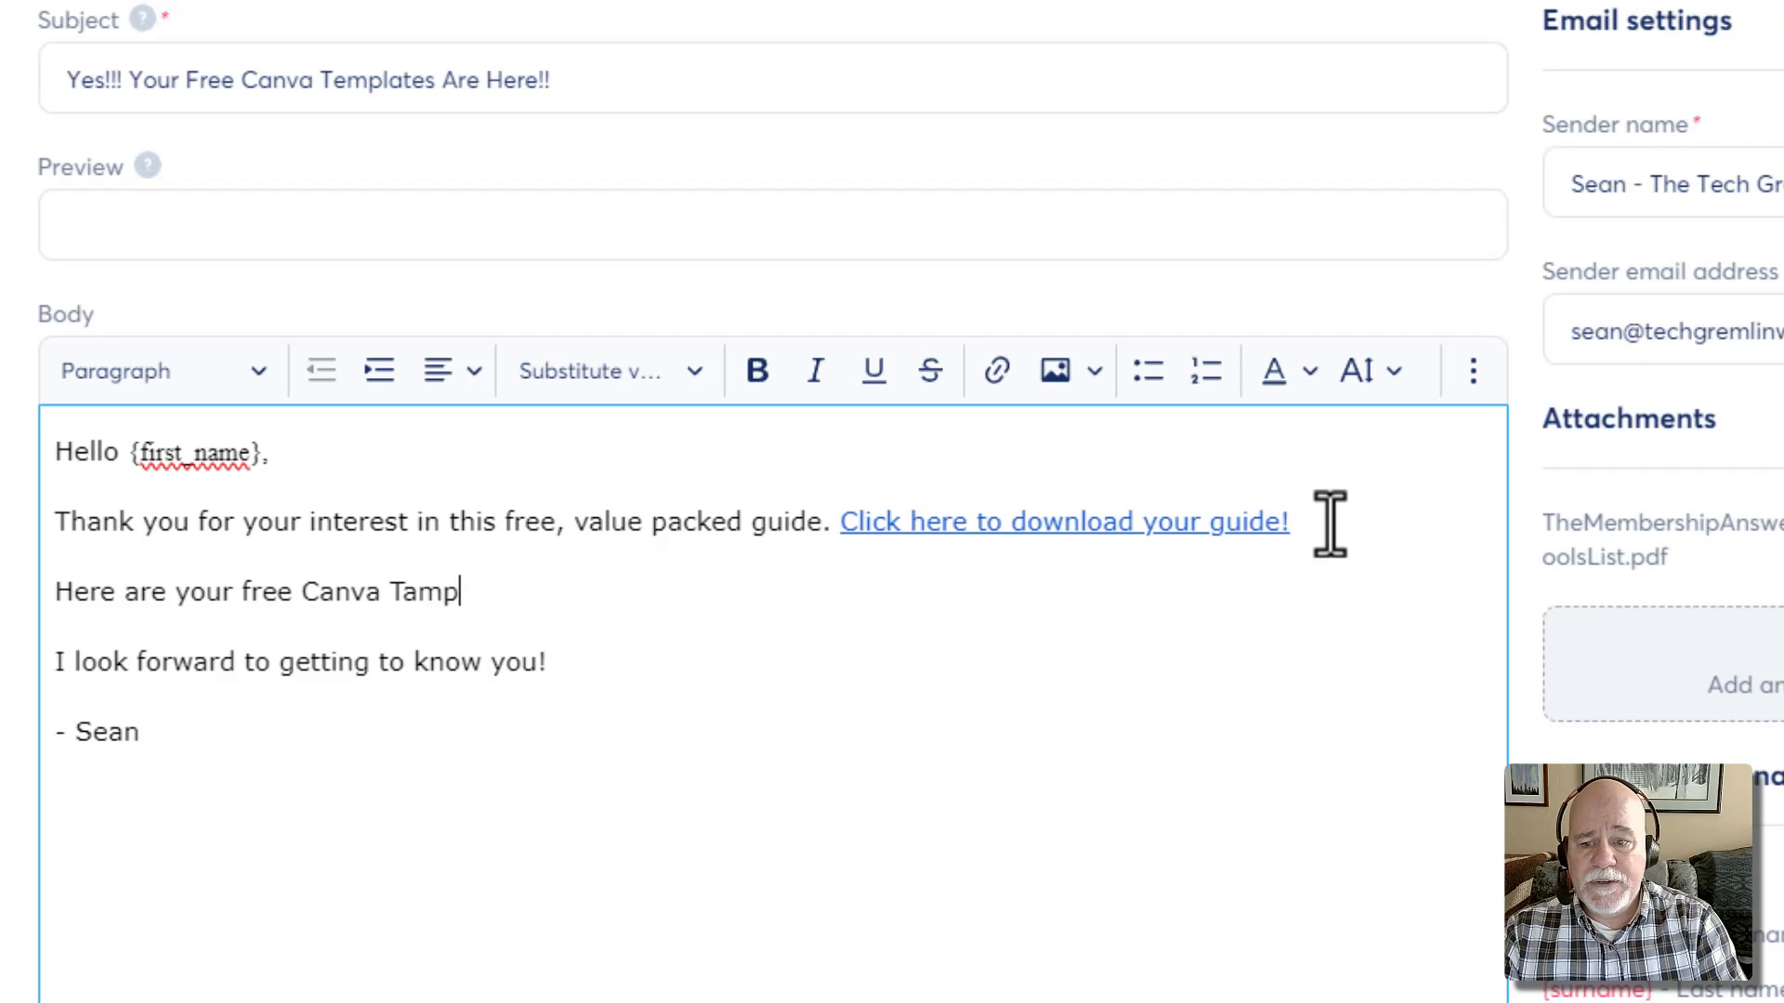
key(BackSpace)
key(BackSpace)
key(BackSpace)
text(emplate)
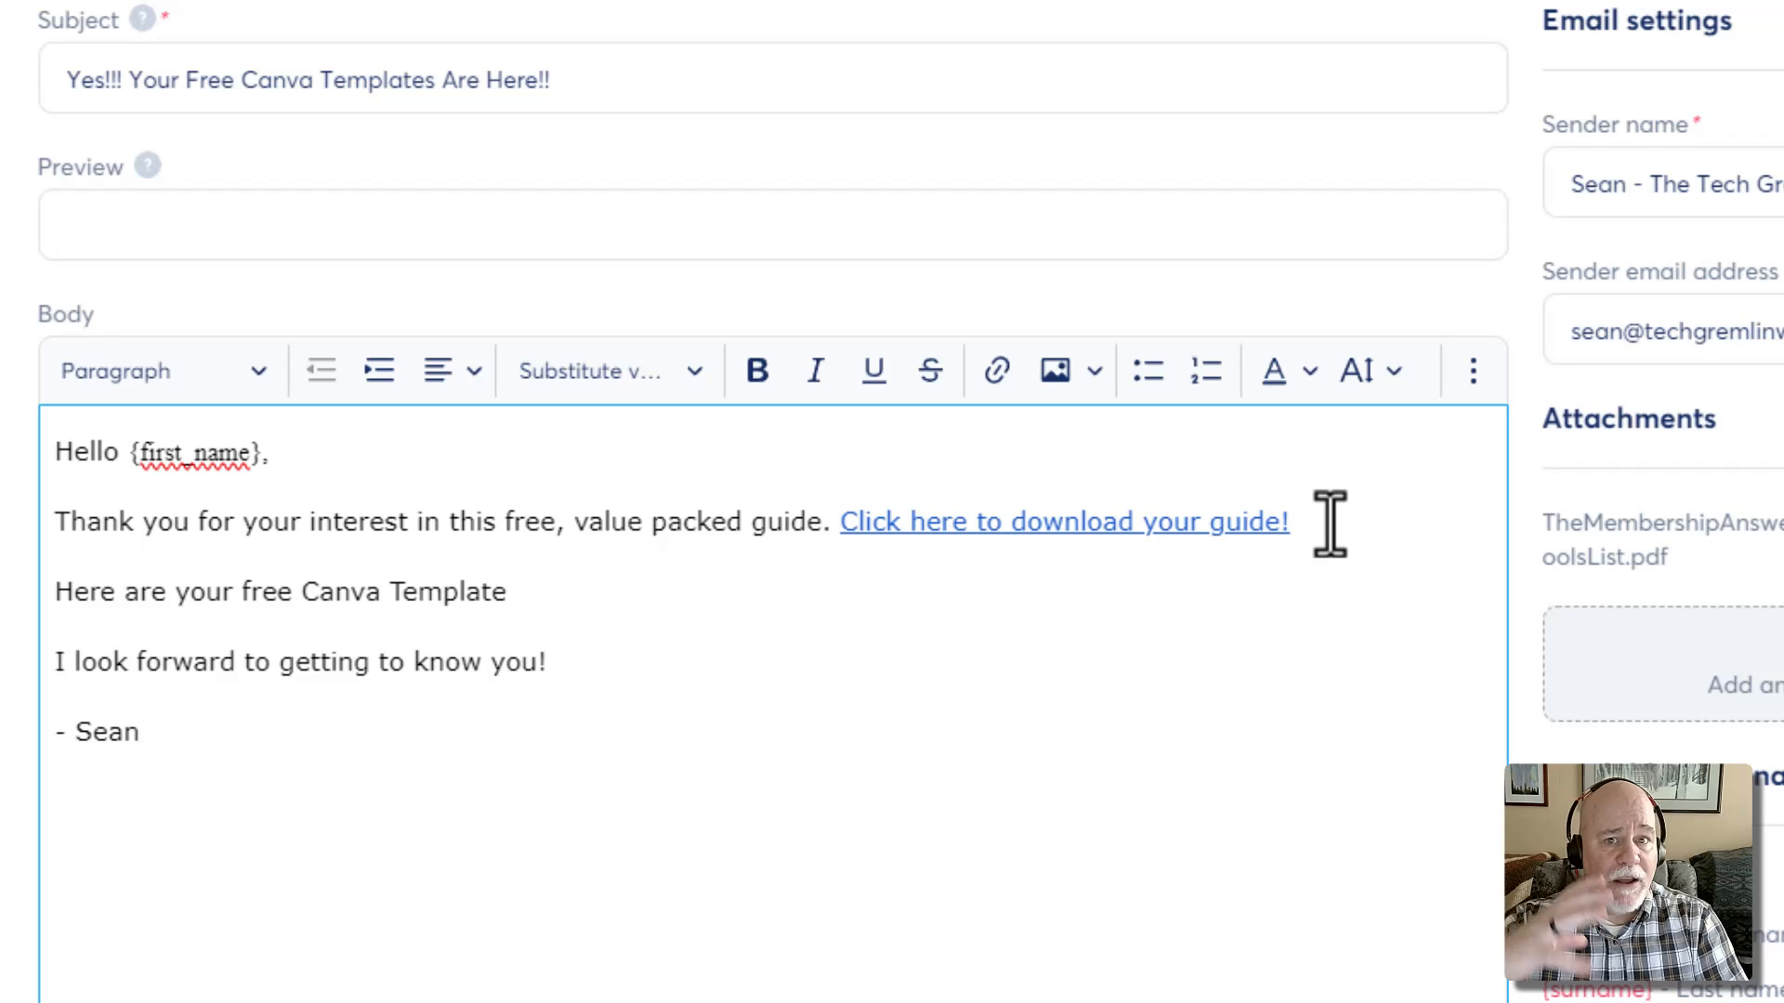
text(s)
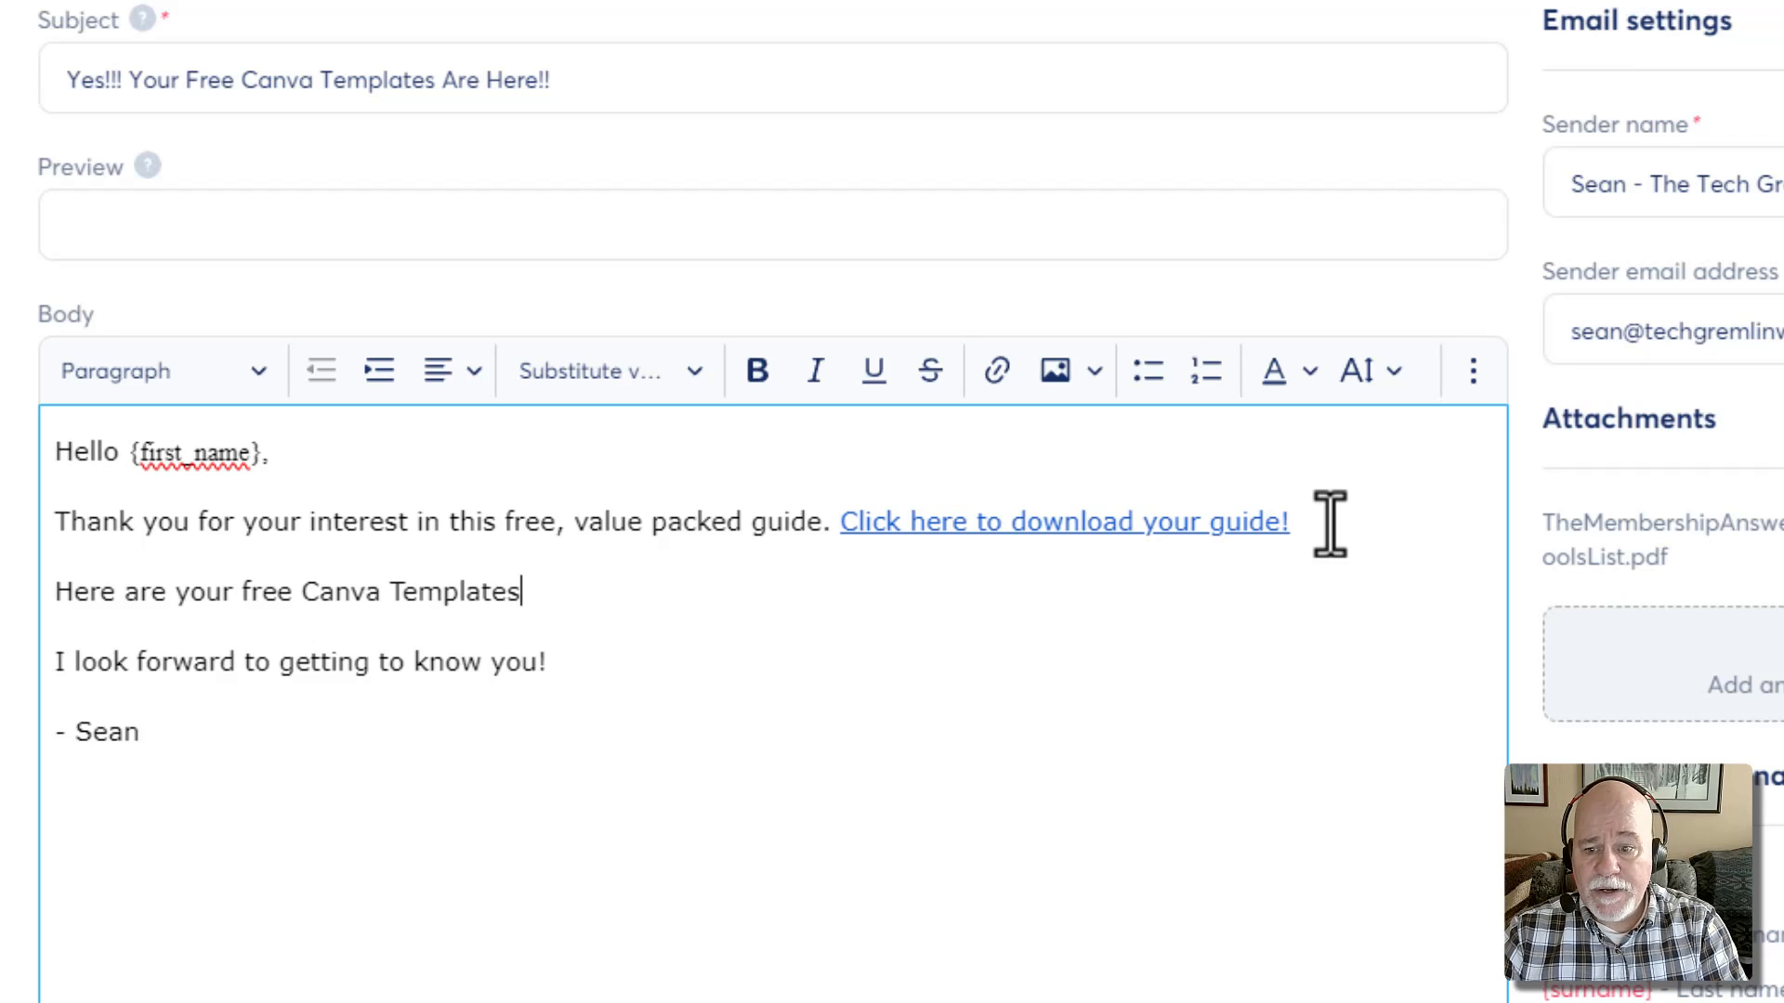
text(!)
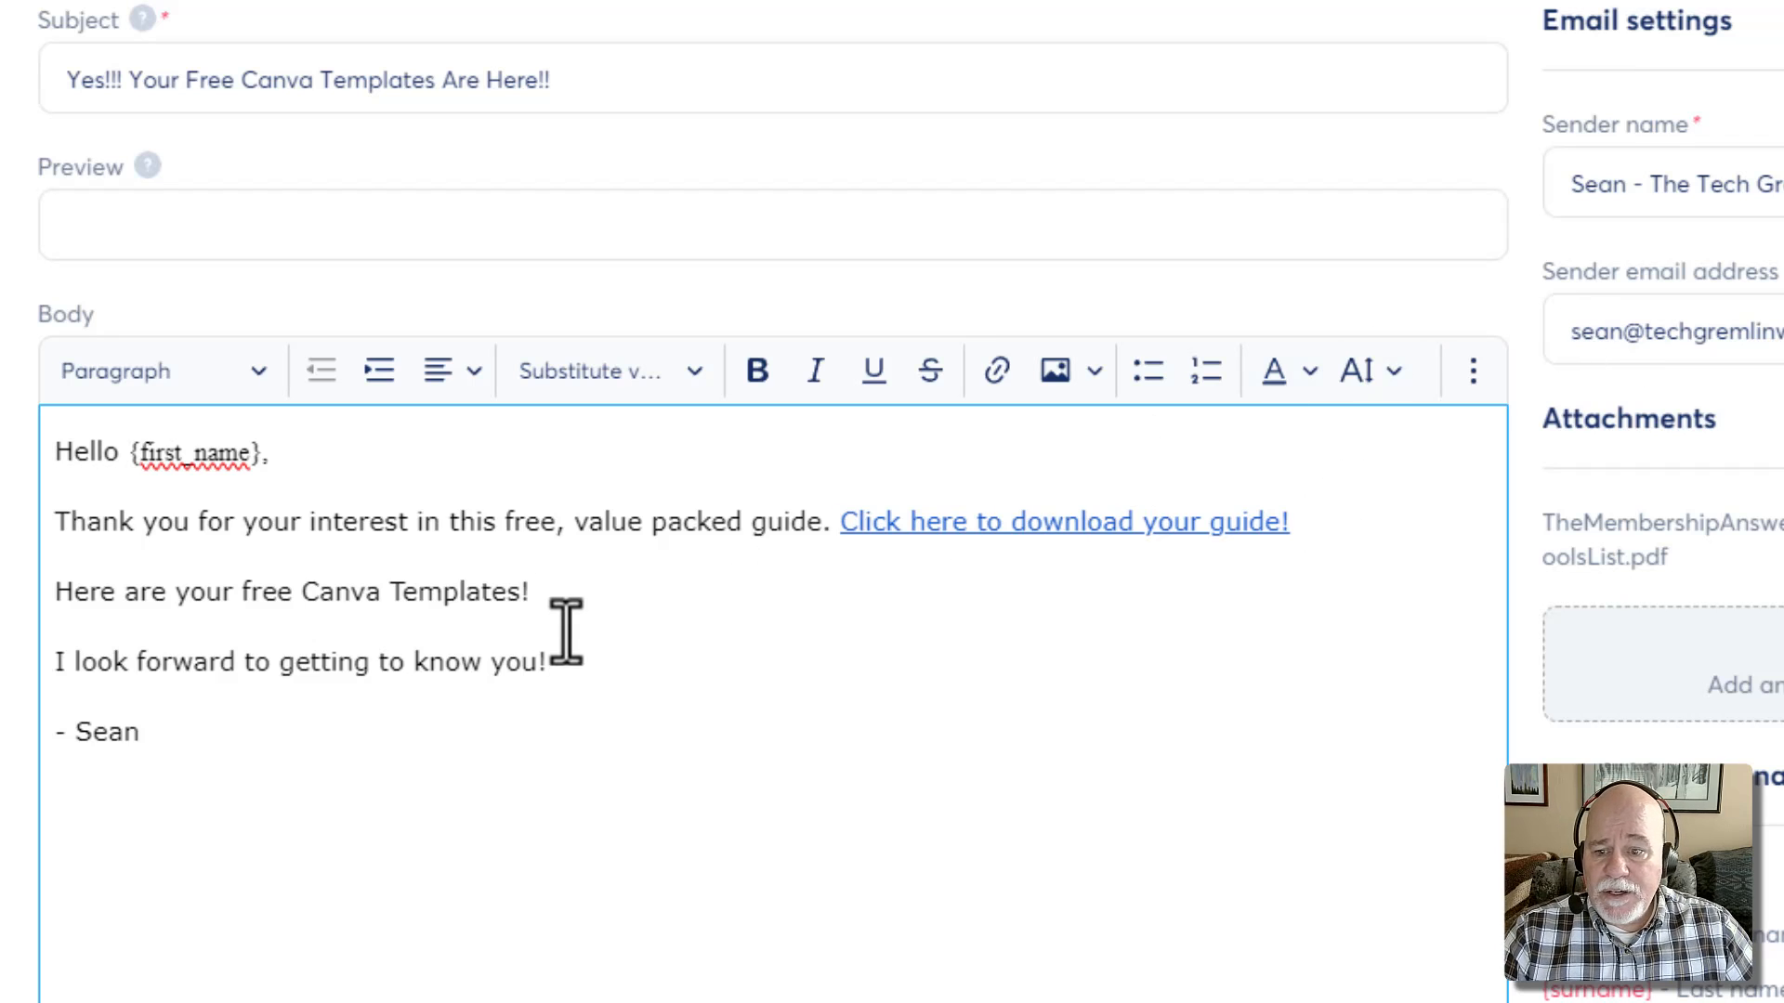
drag(557, 594, 46, 587)
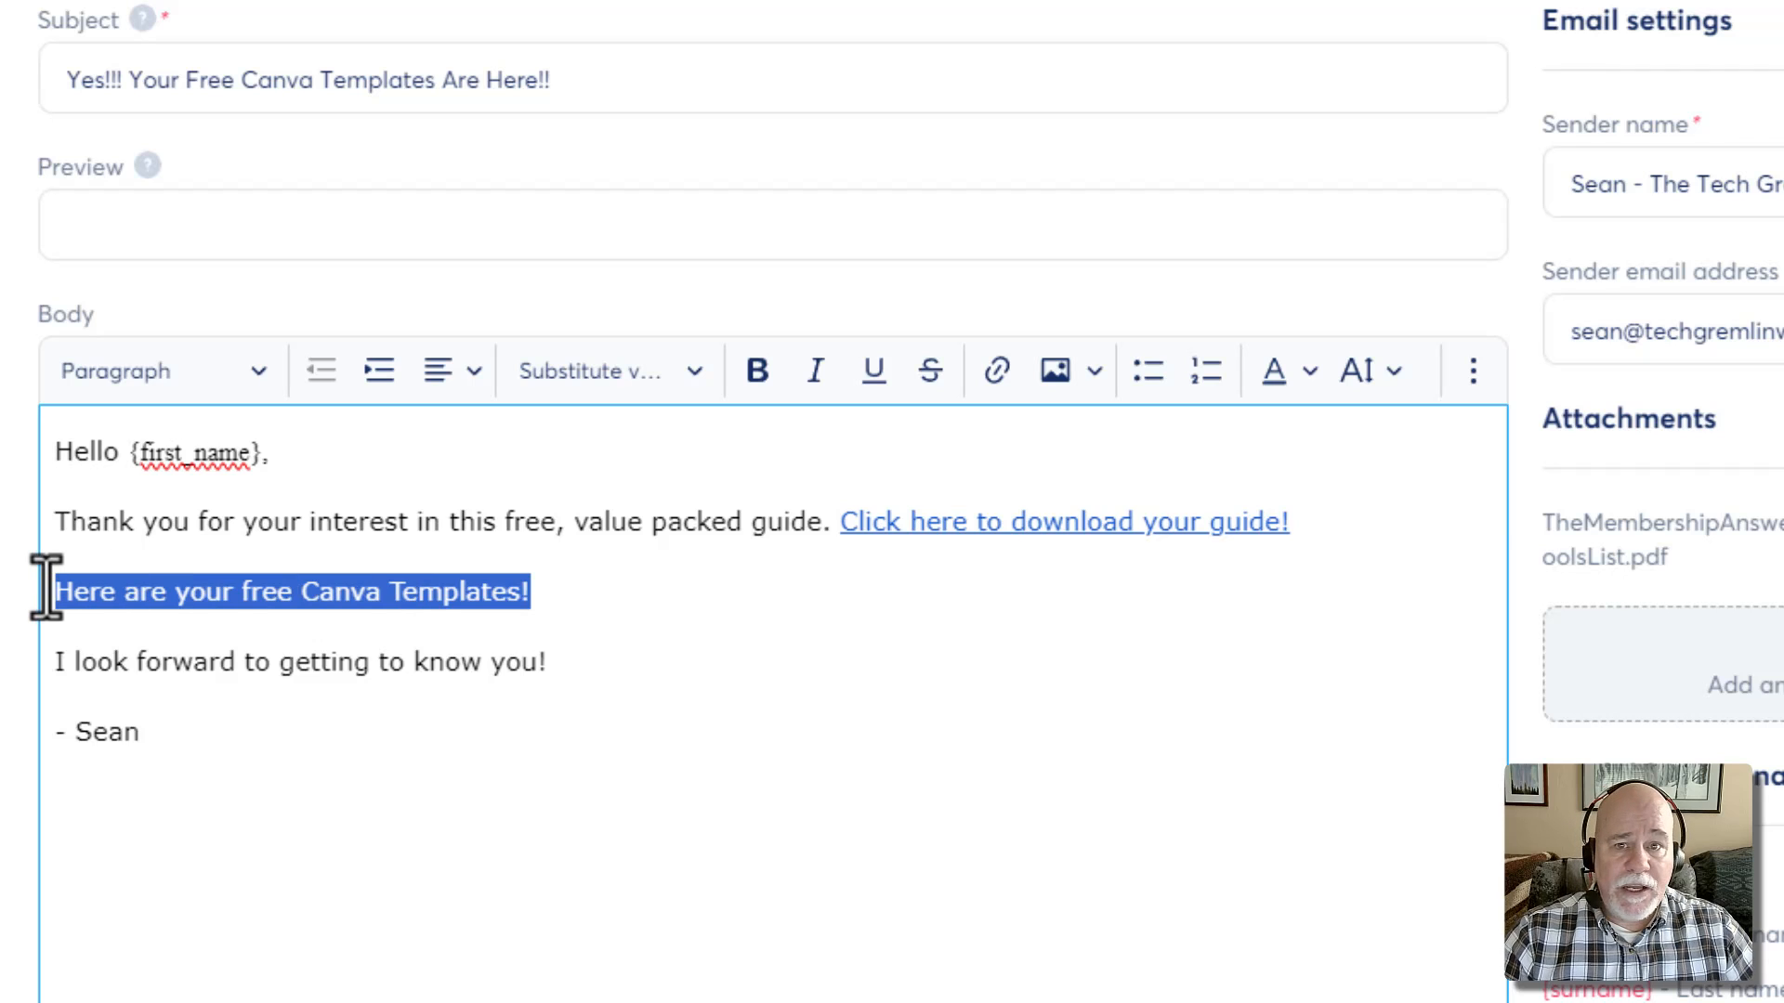
click(999, 374)
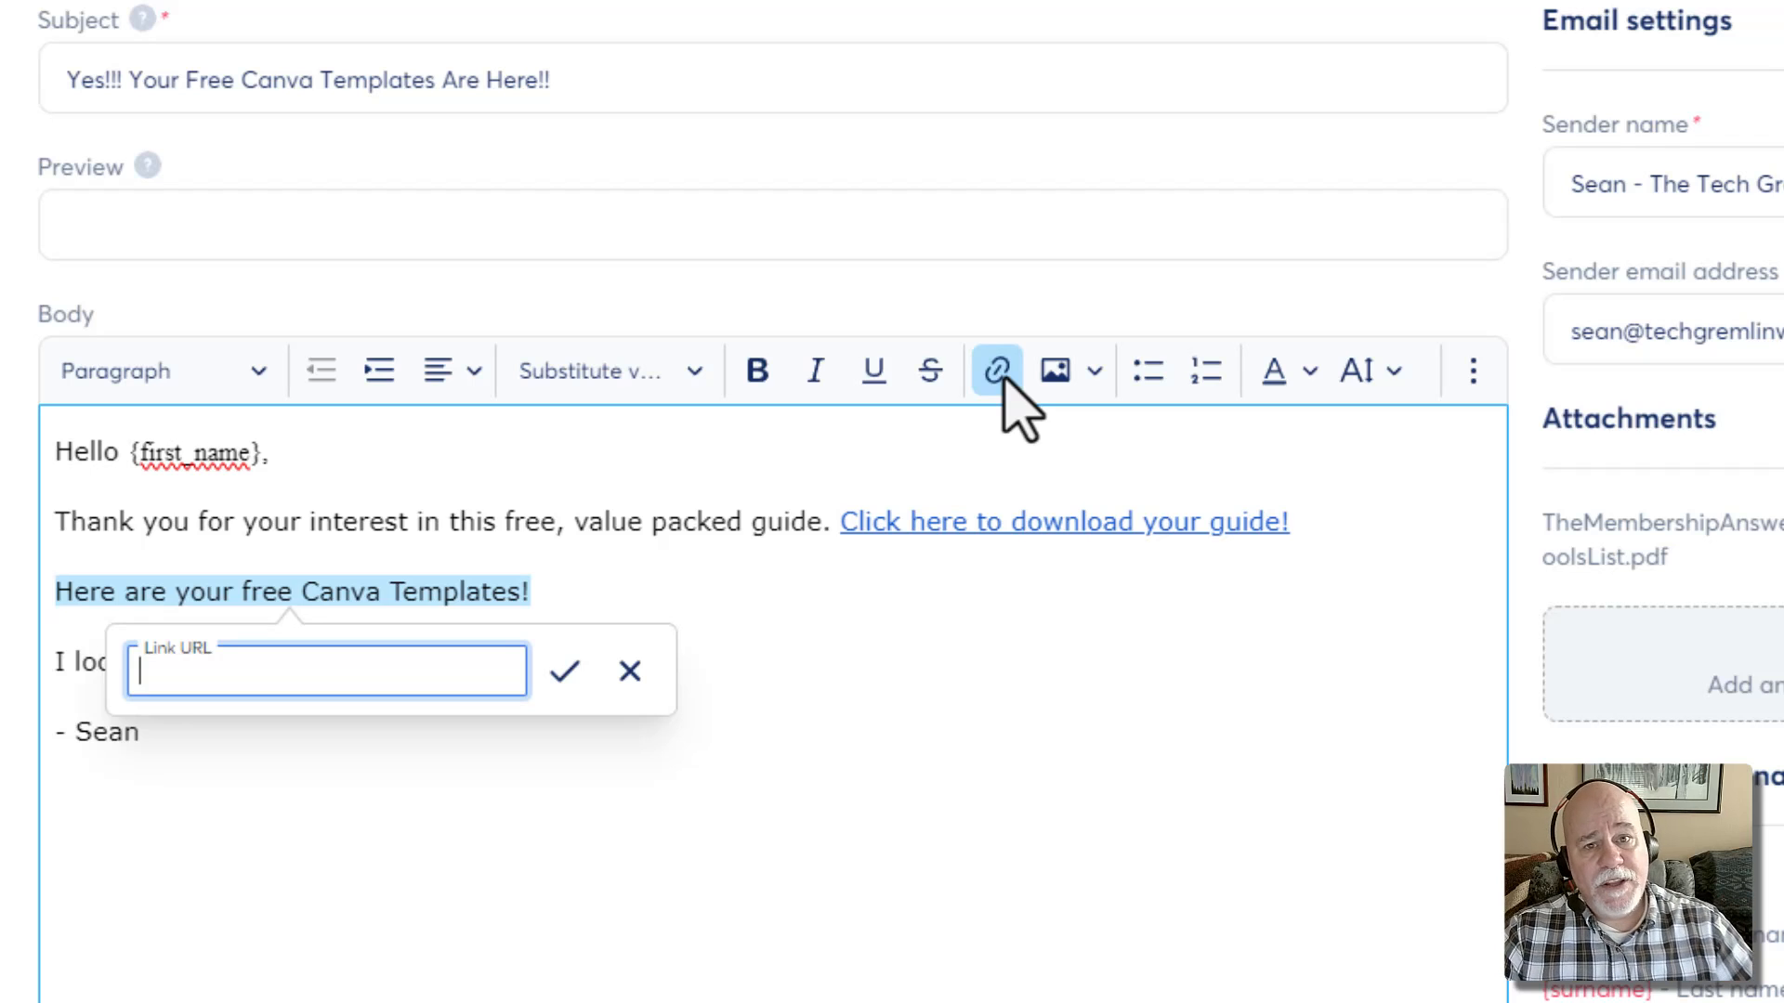
click(1063, 676)
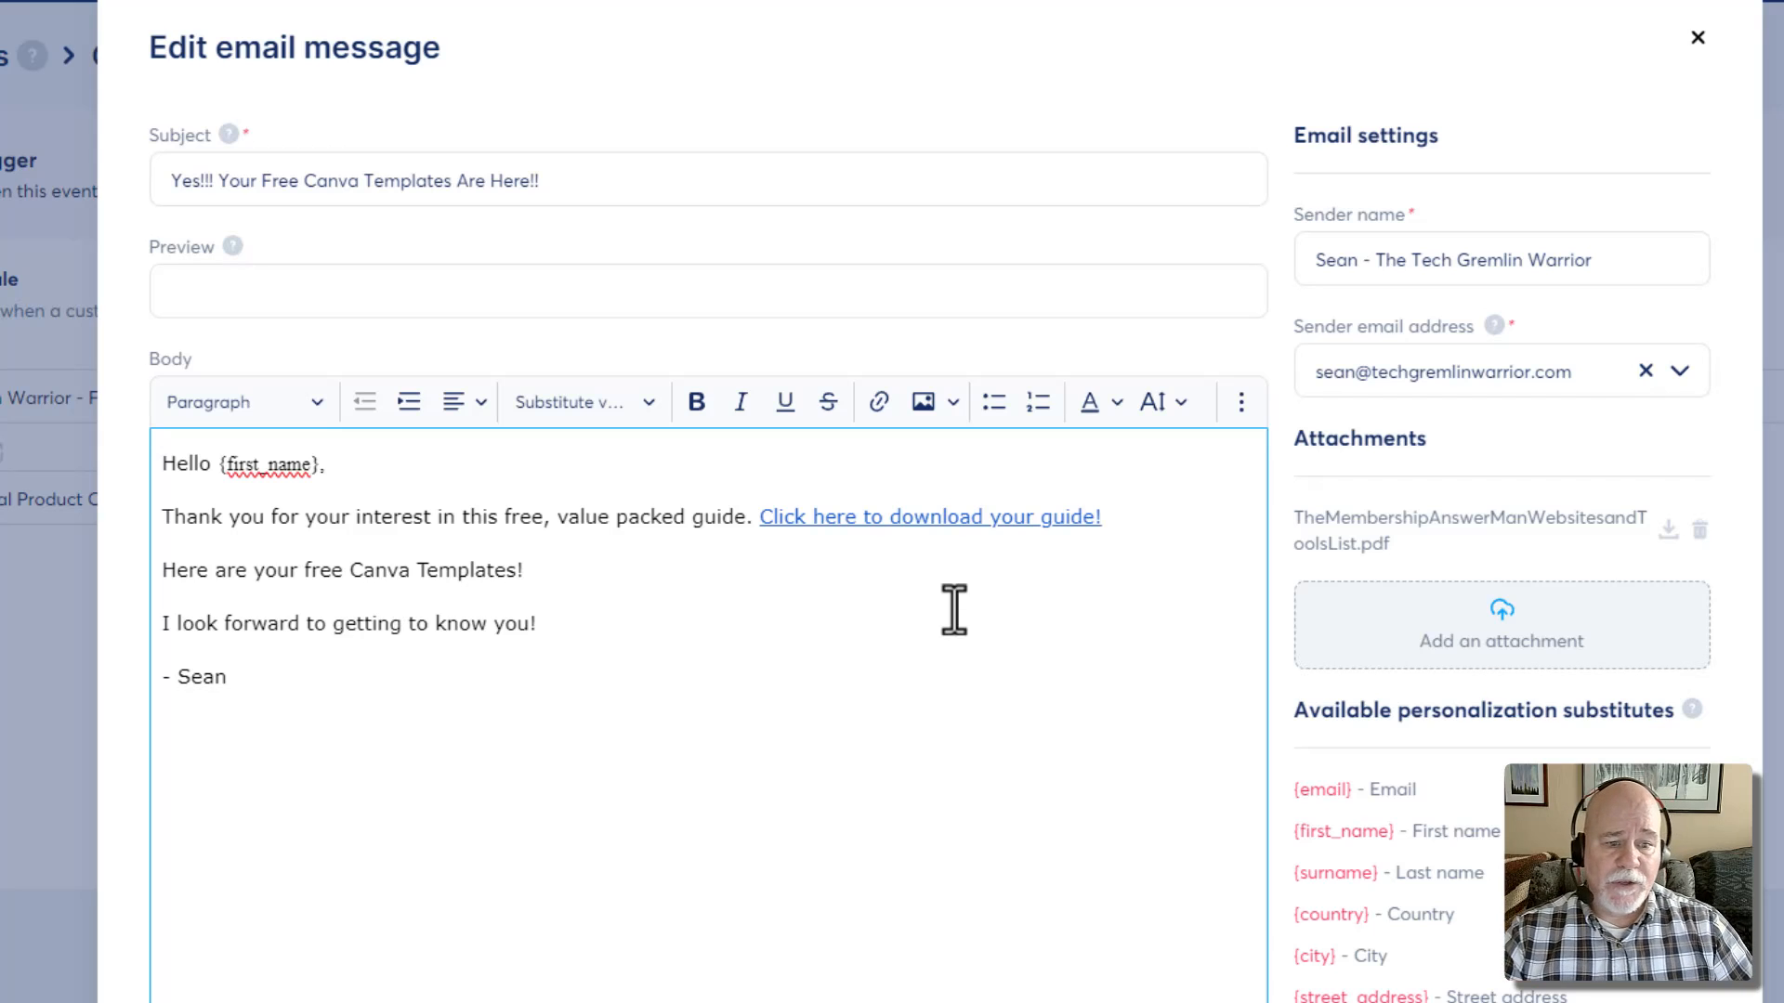
Cancel attaching a file and close the email editor to return to the rule
click(1502, 618)
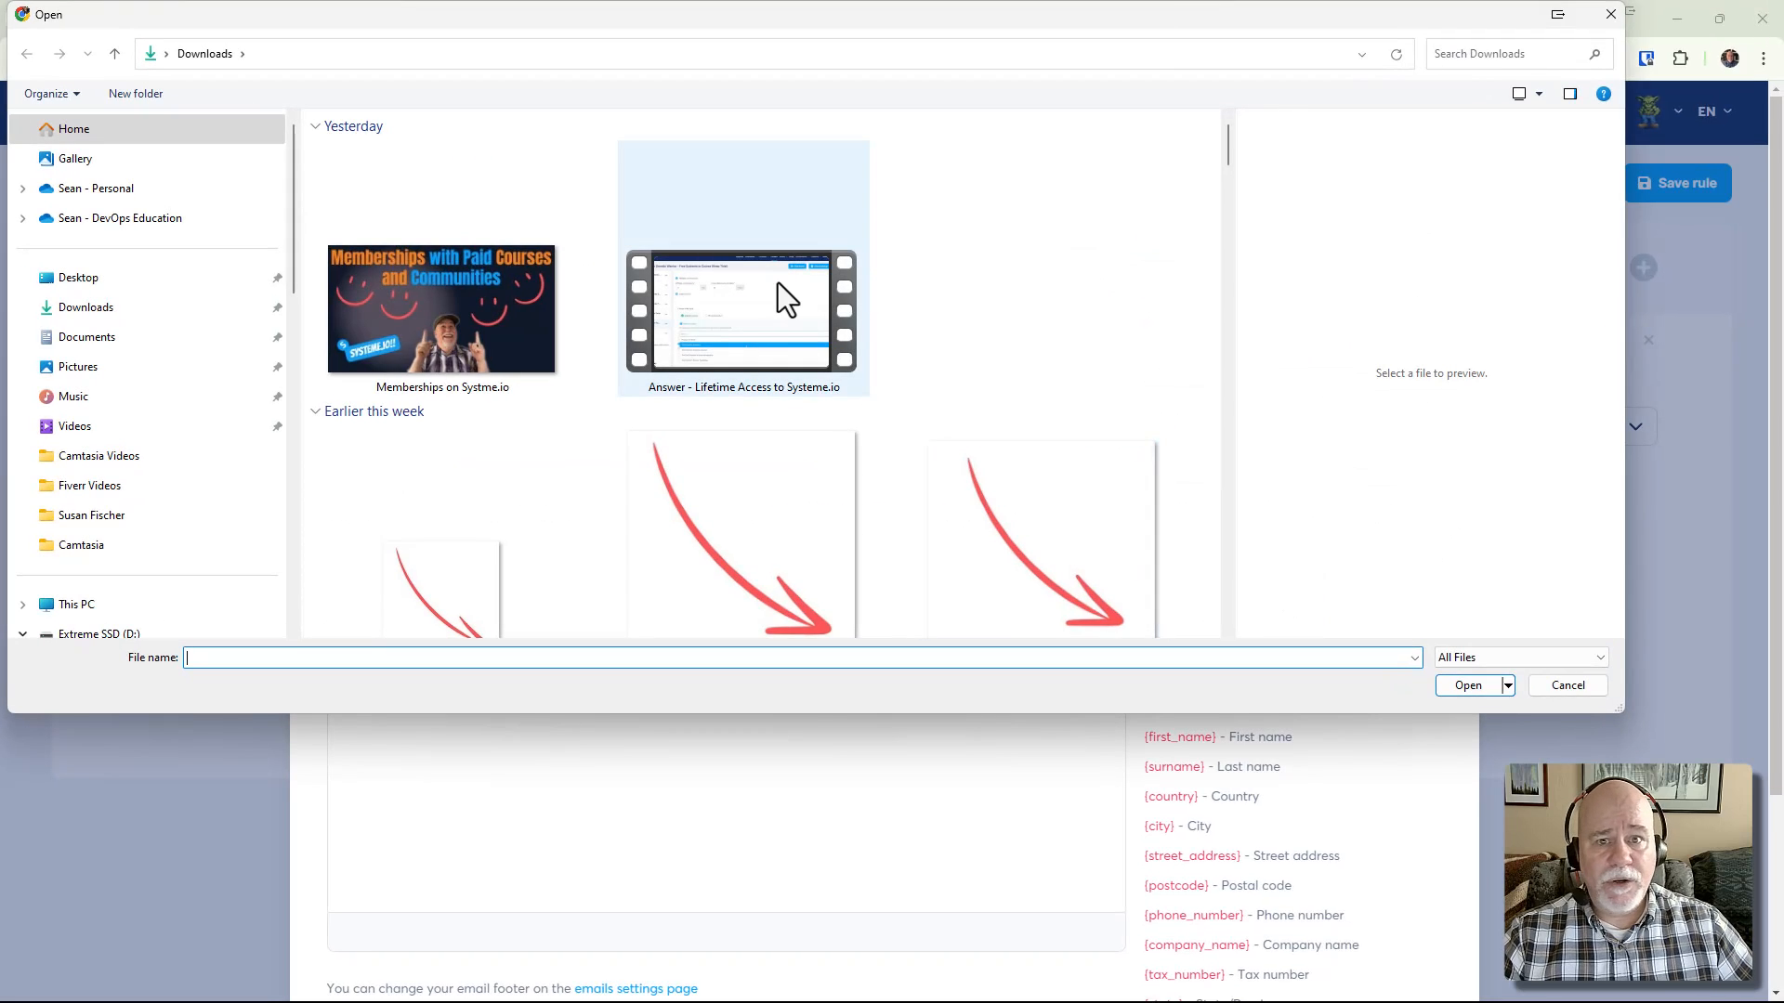
click(1608, 15)
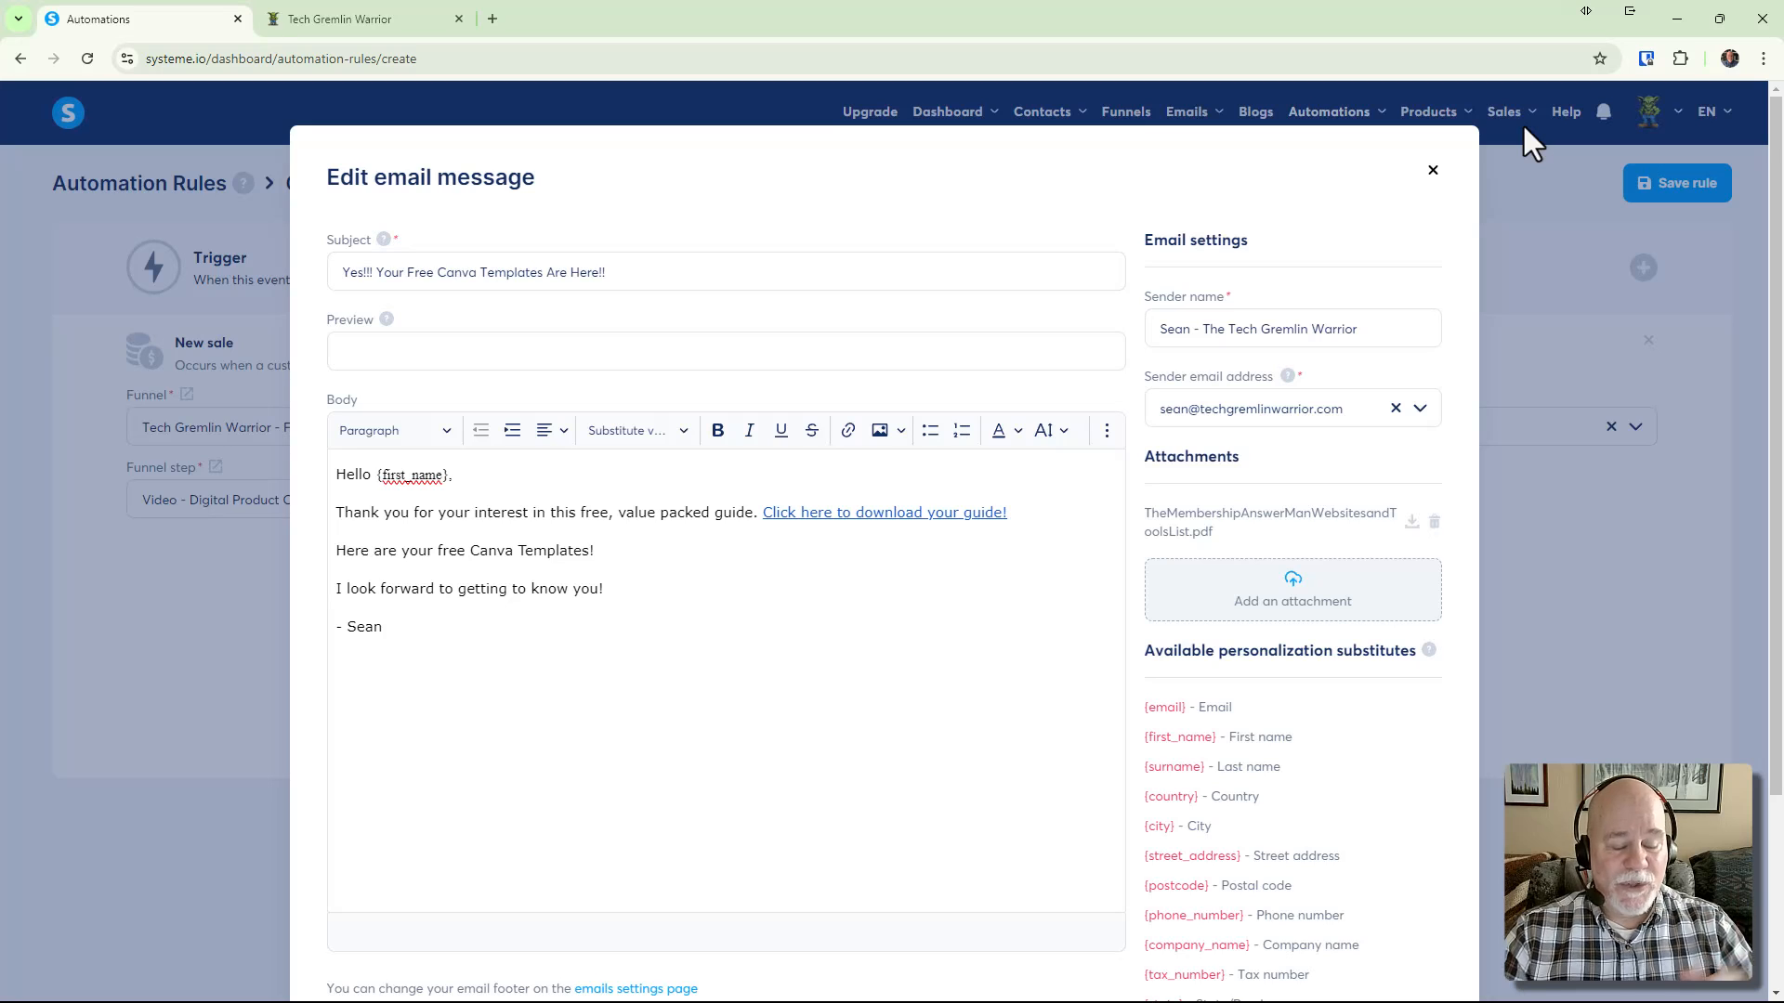
click(1431, 173)
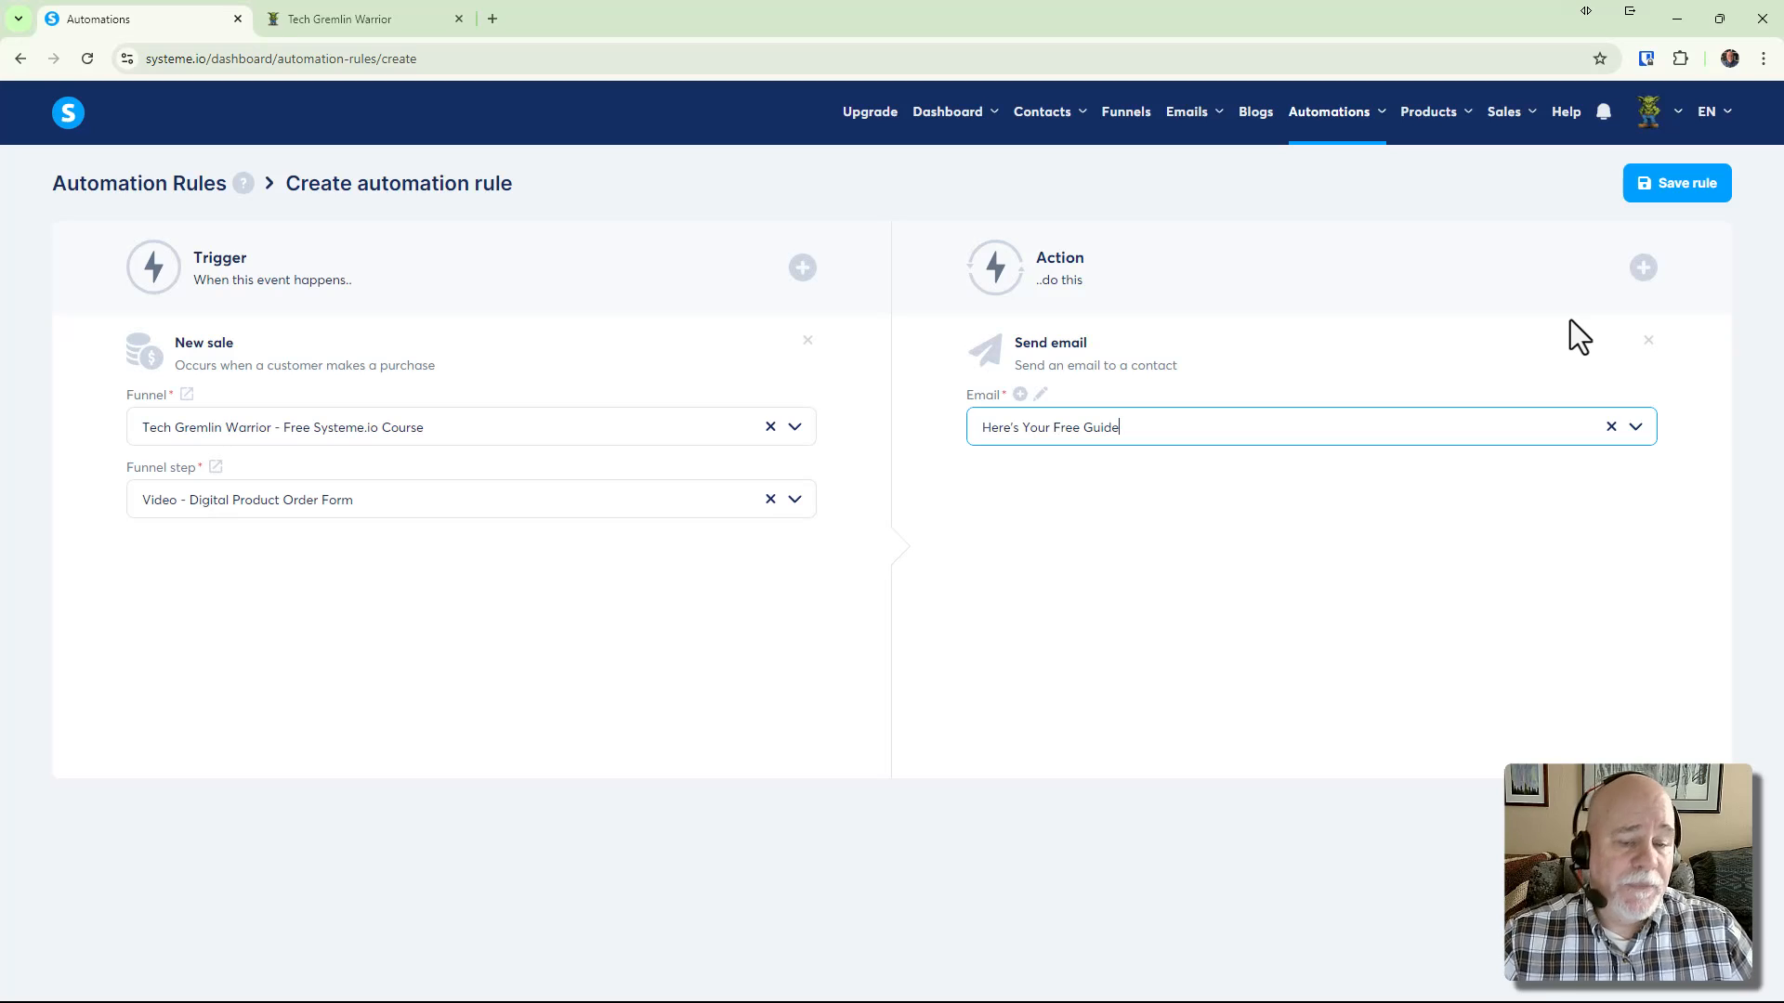
Add a 'Send email to a specific email address' action using the 'You Just Got a New Opt-in' email
click(1642, 268)
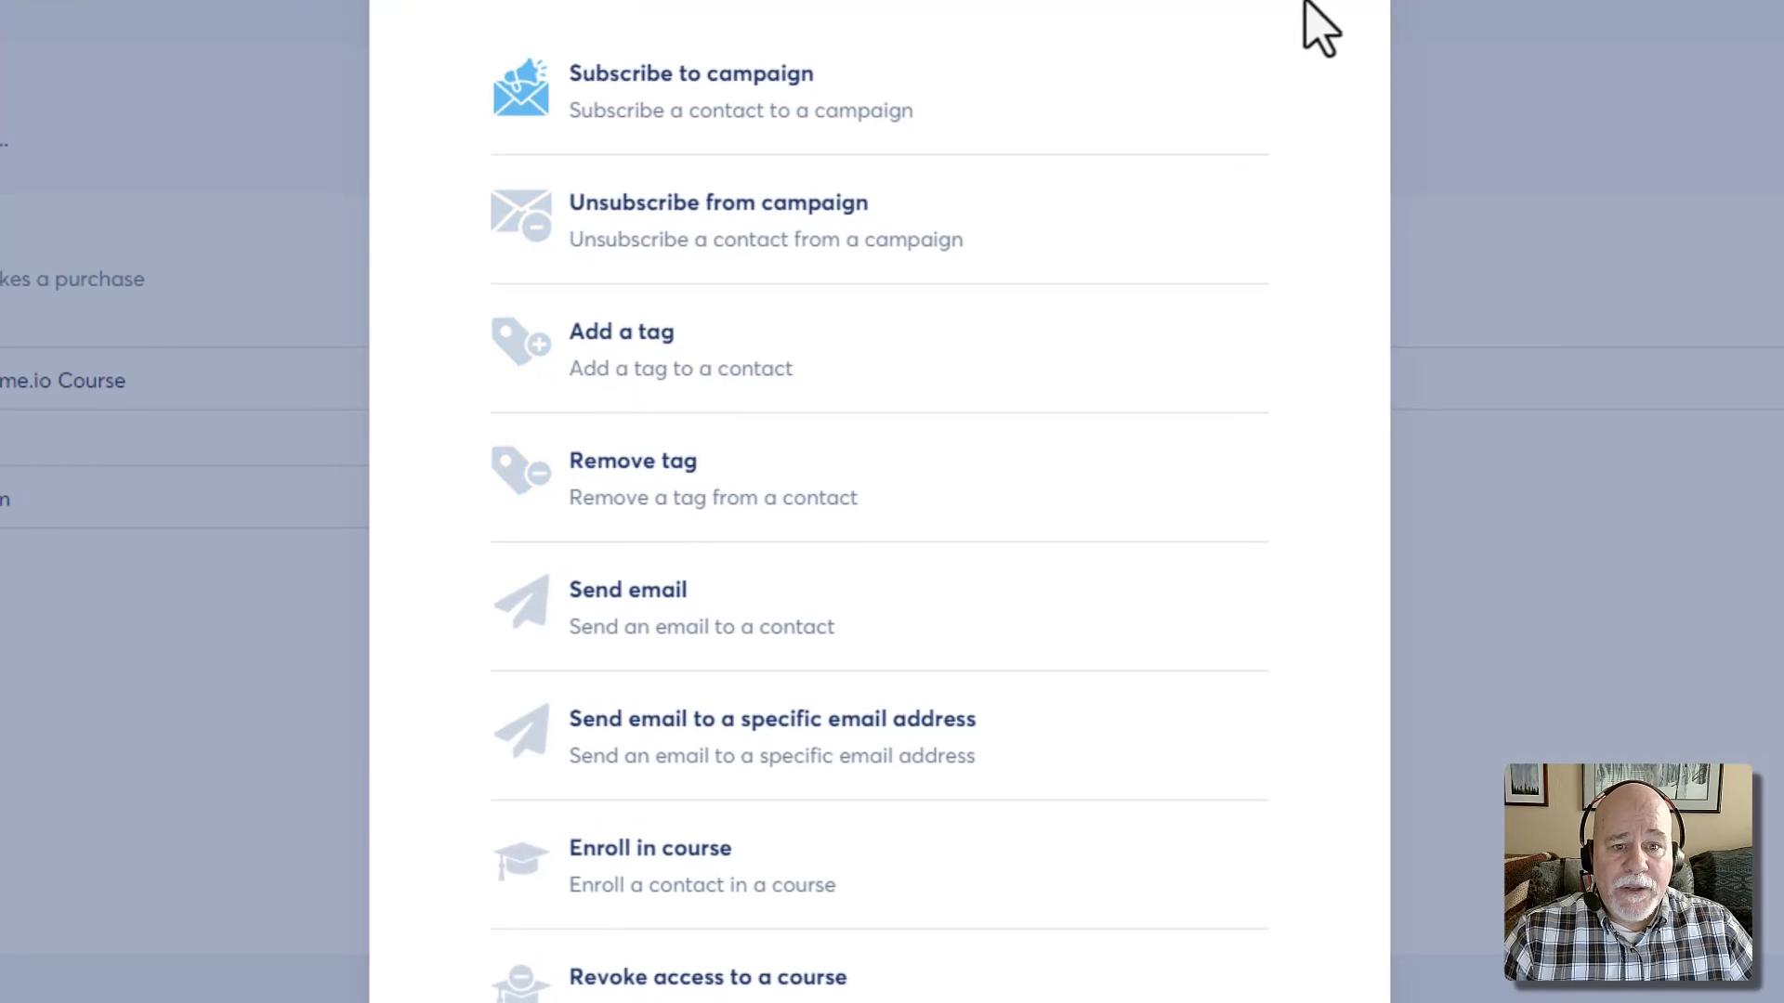
click(1306, 1)
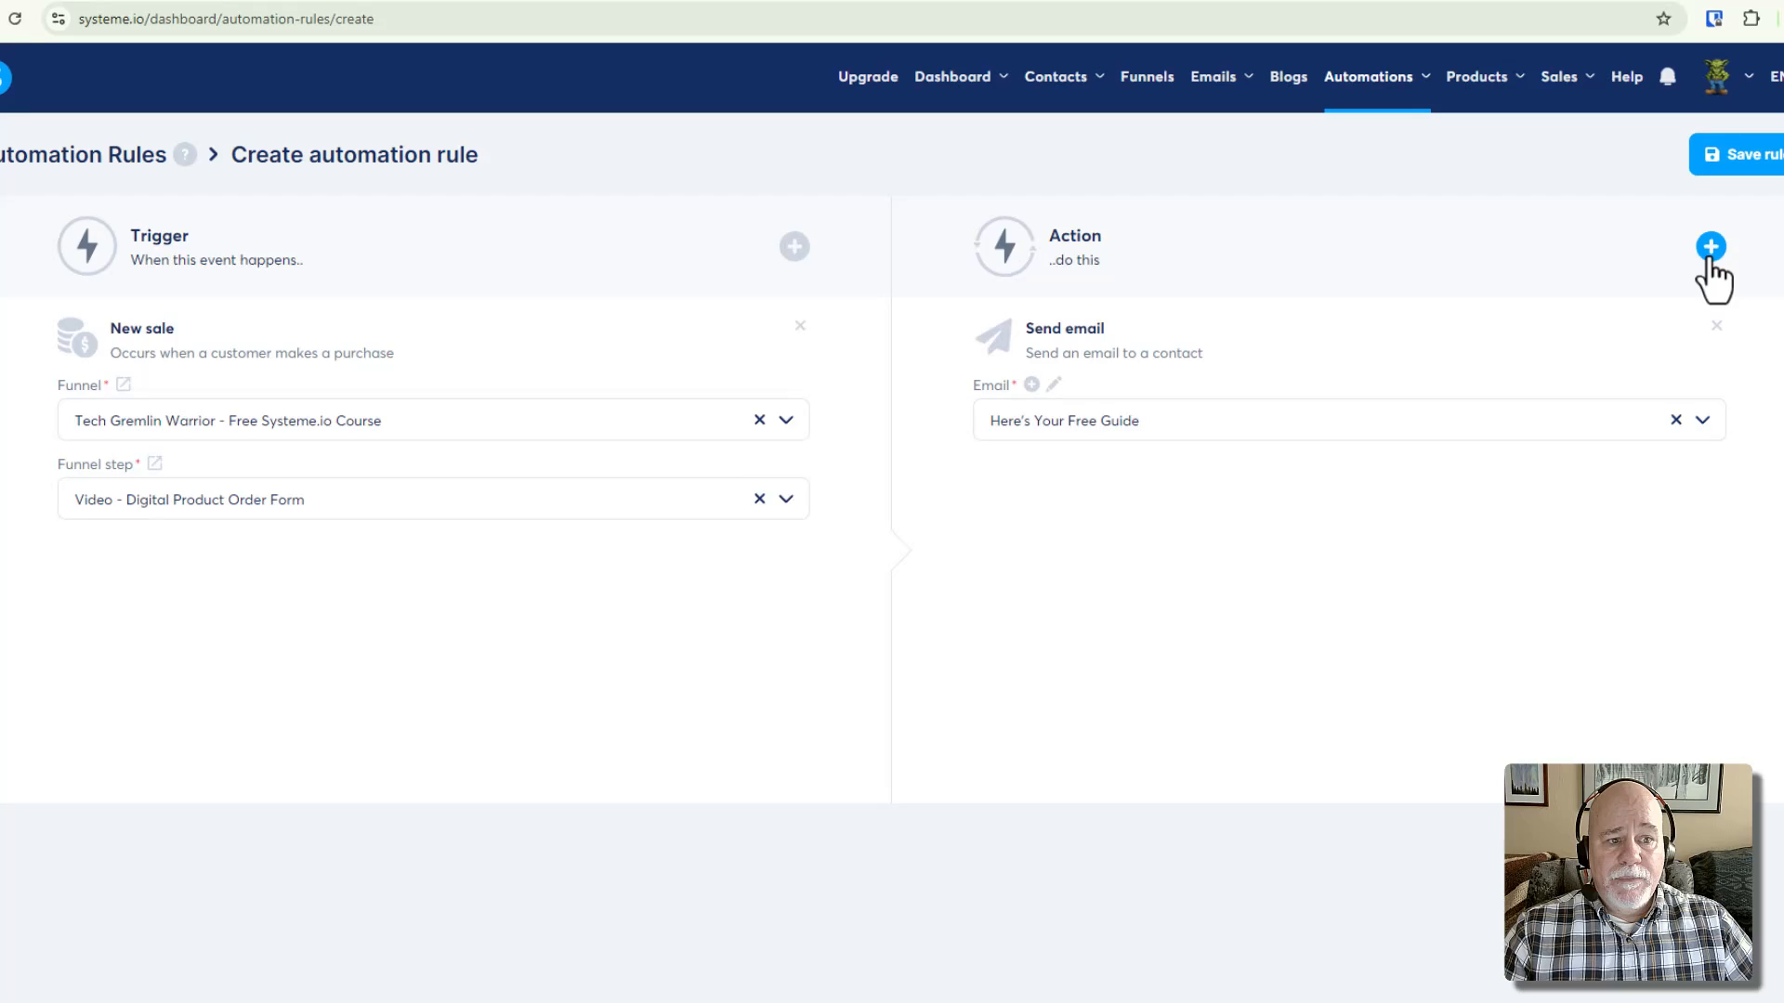
click(1709, 250)
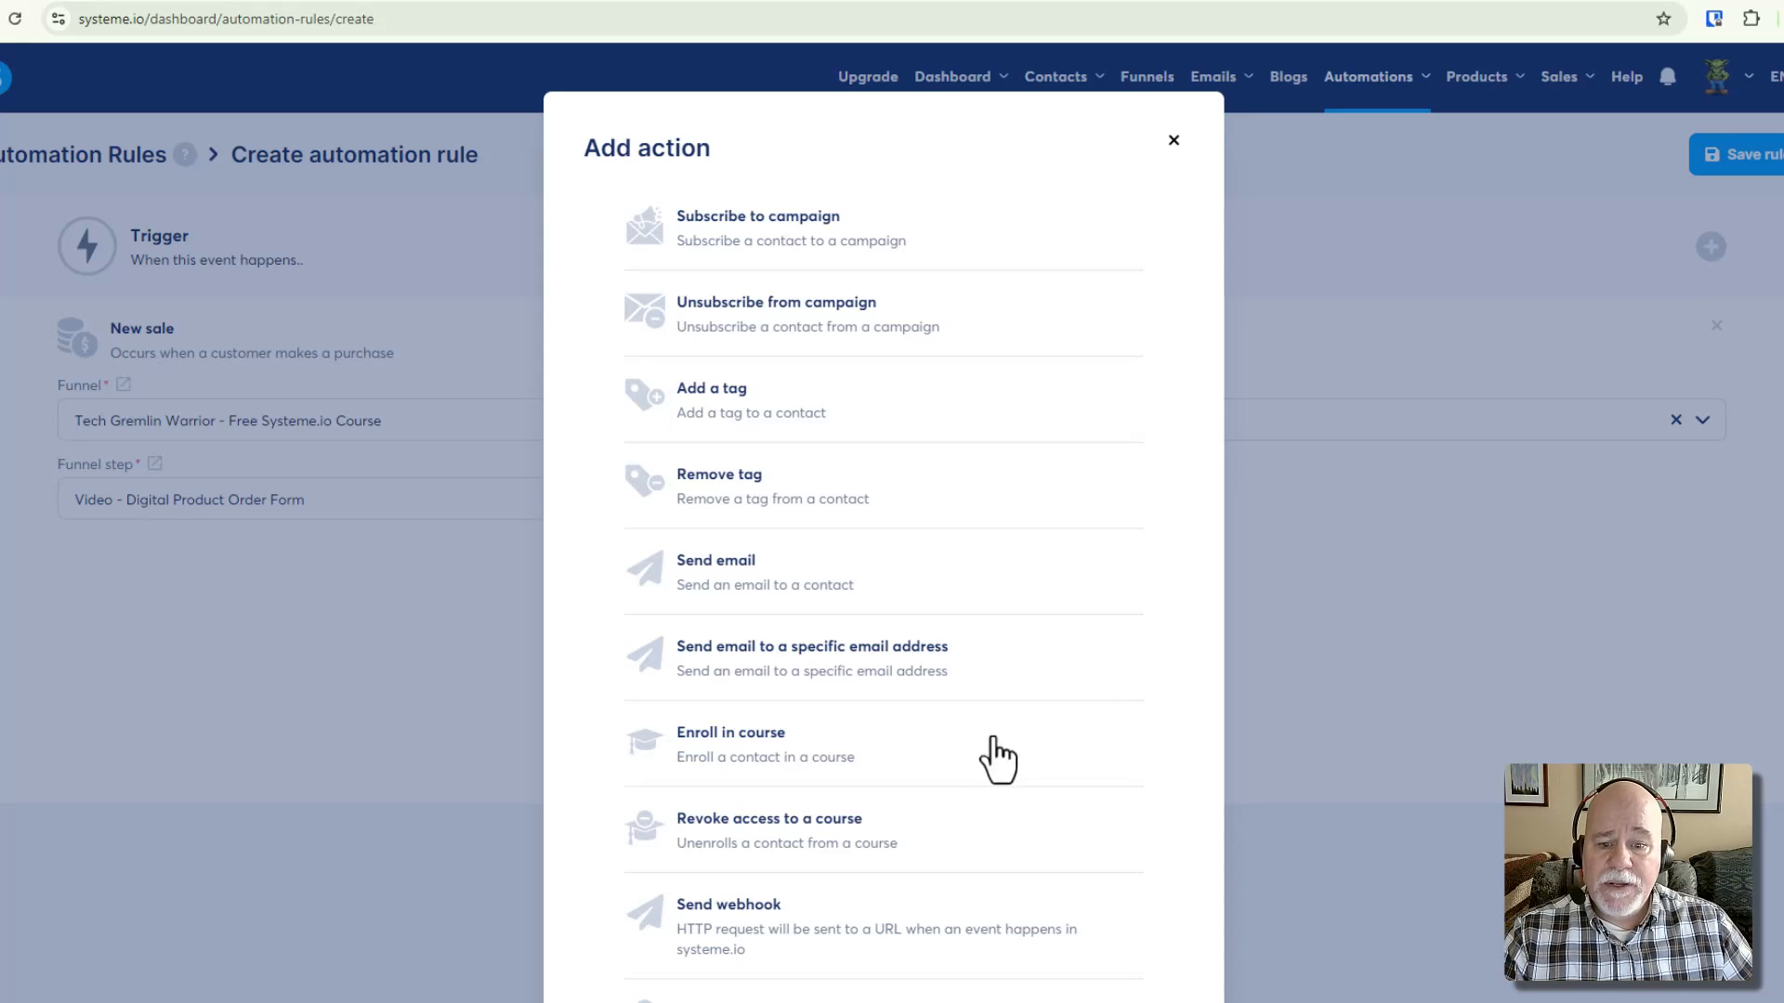
click(878, 684)
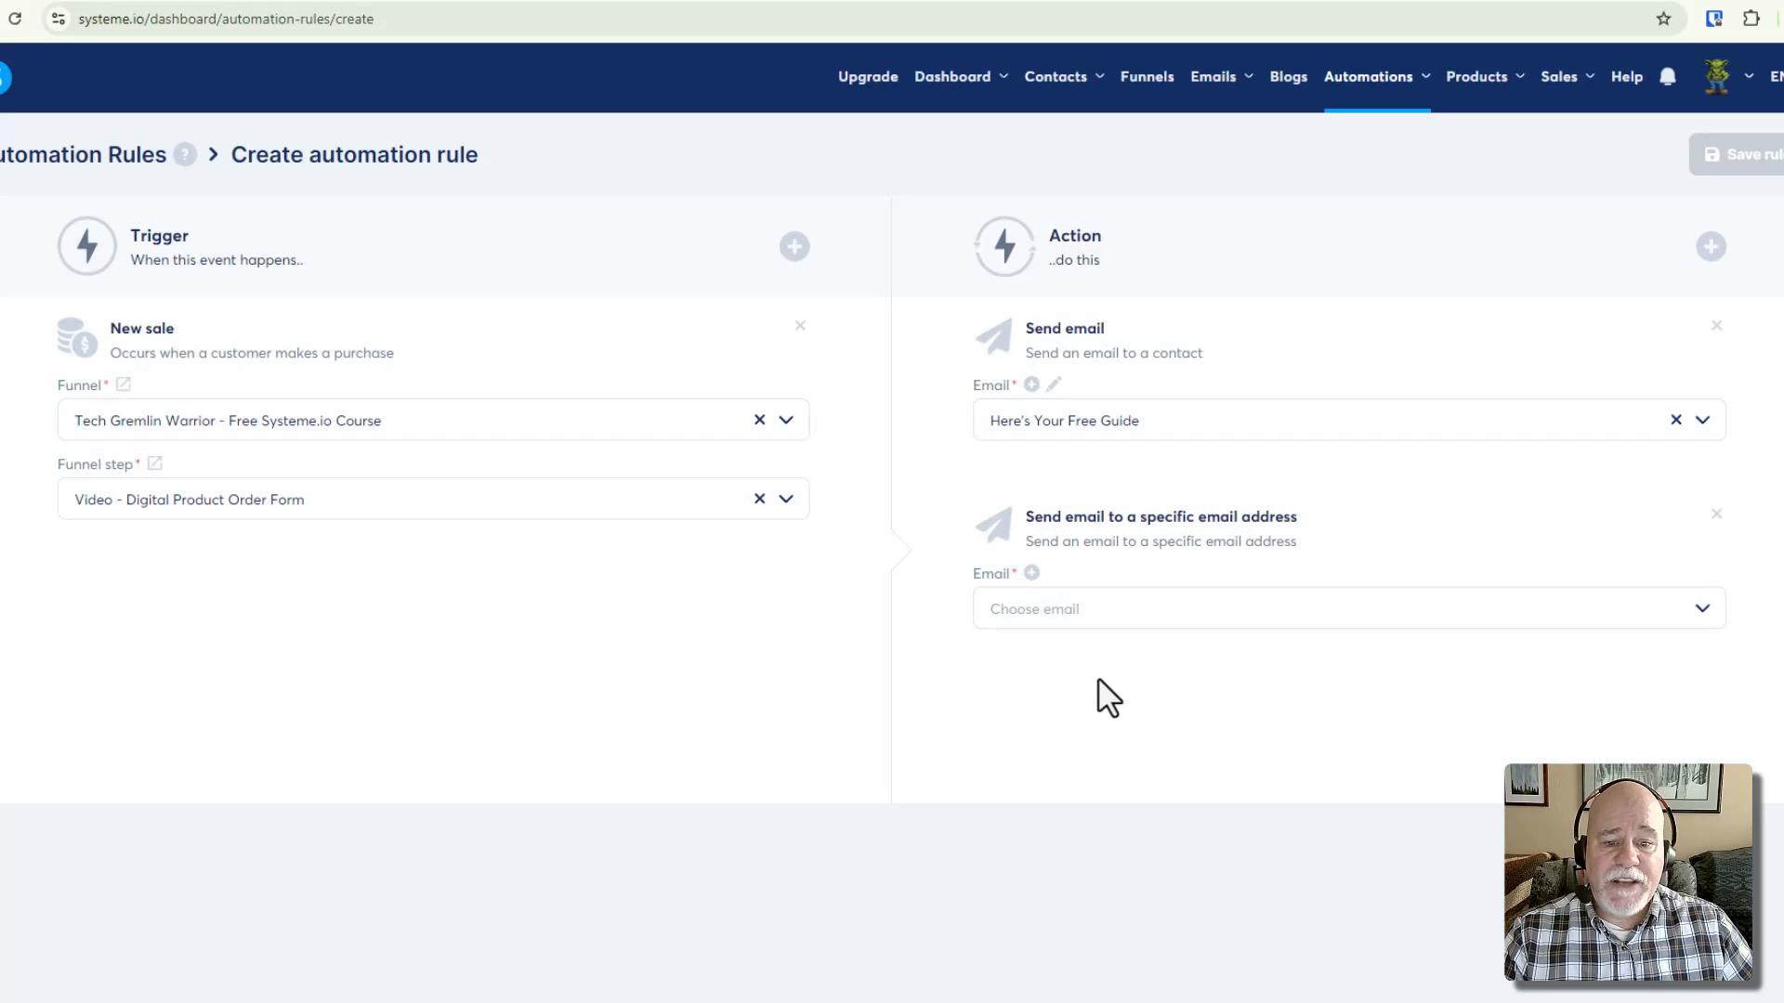
click(1100, 602)
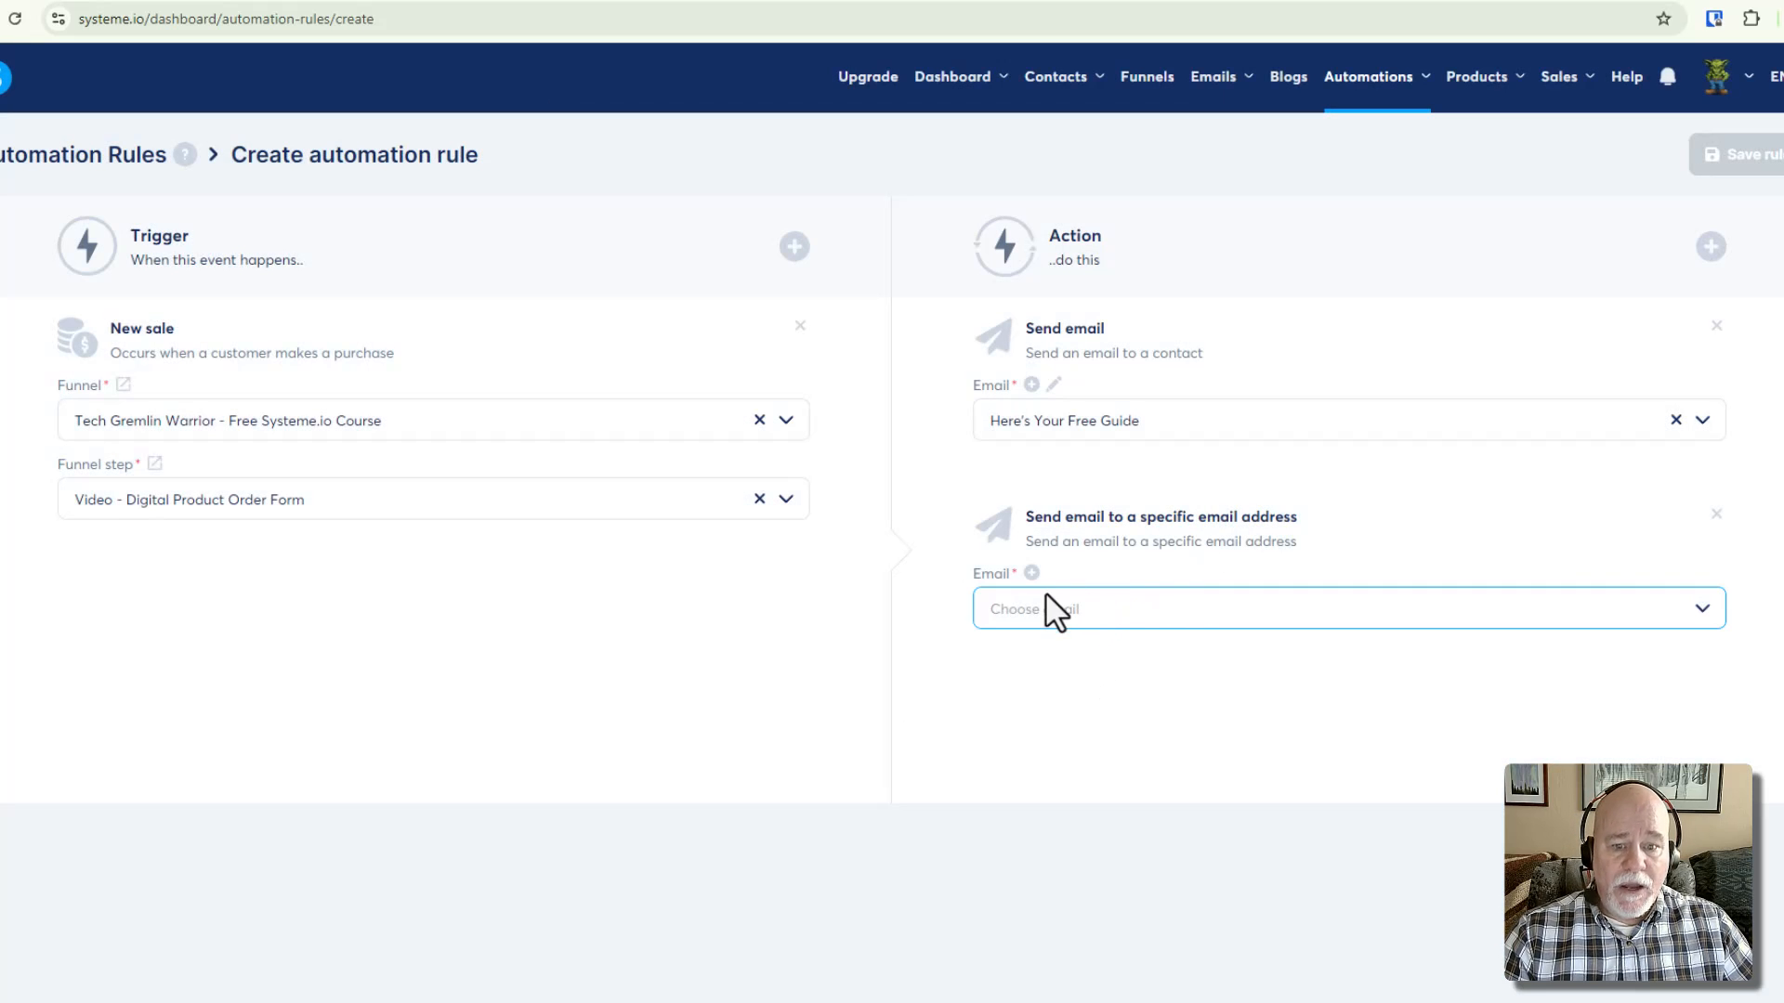
click(1051, 617)
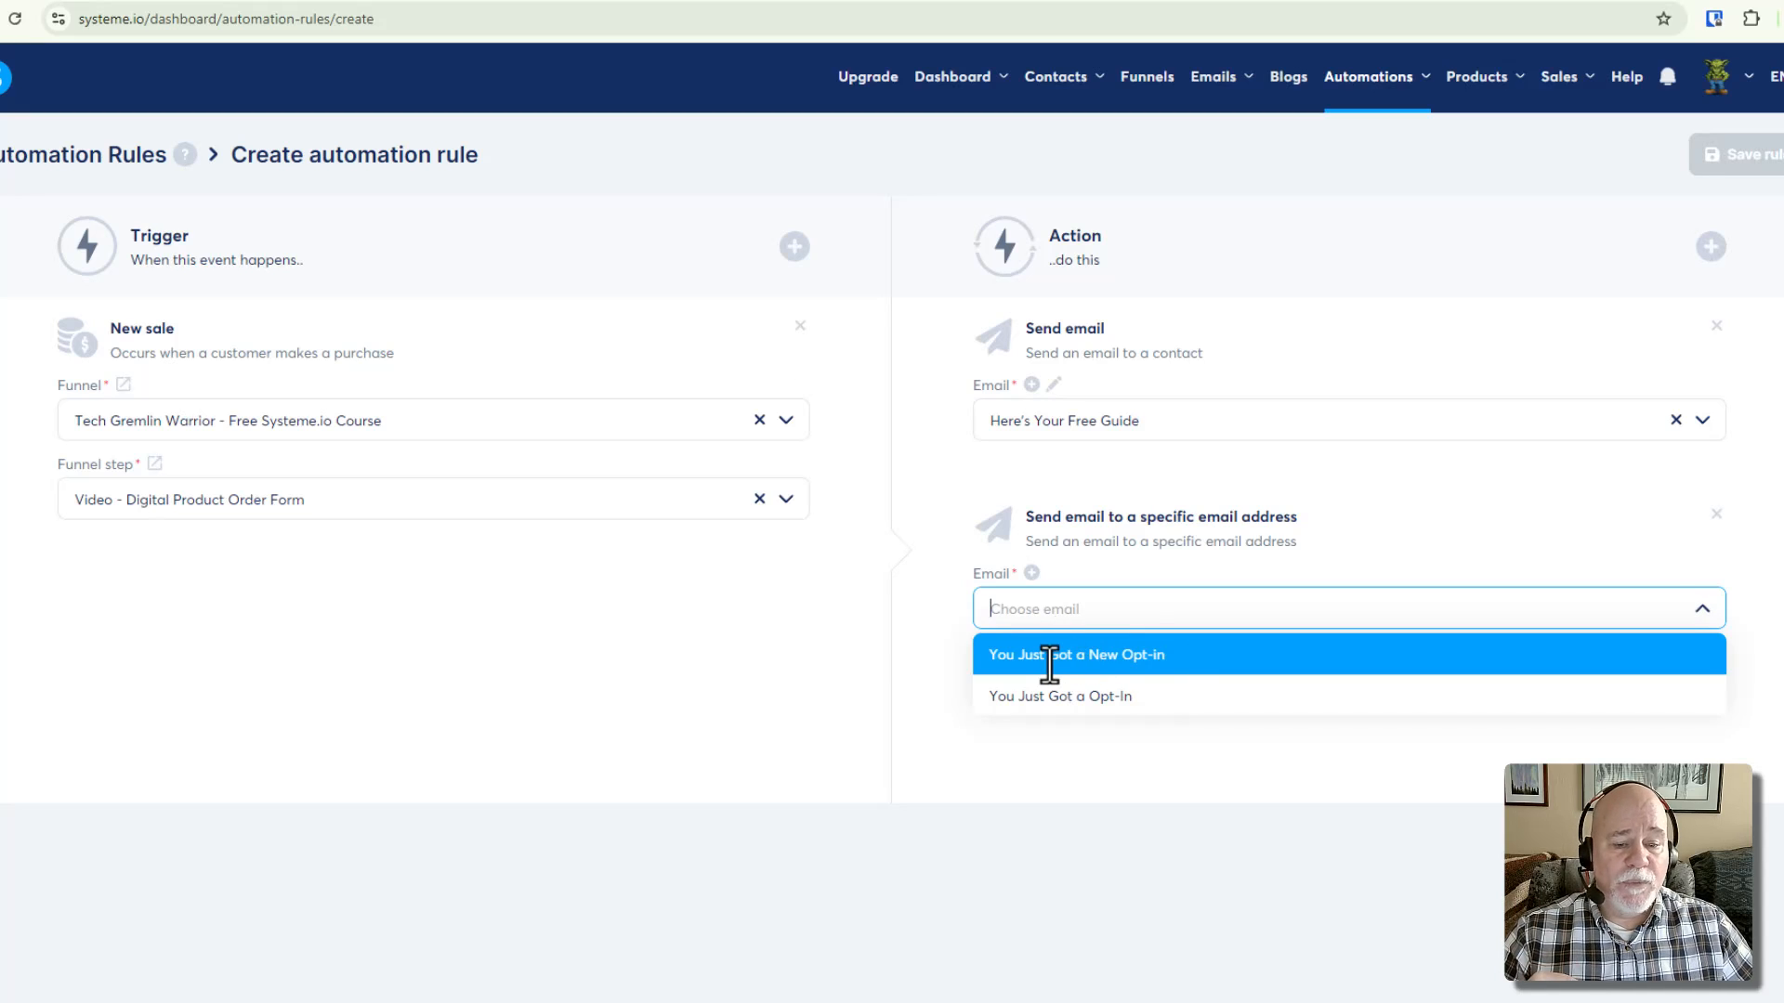
click(1190, 663)
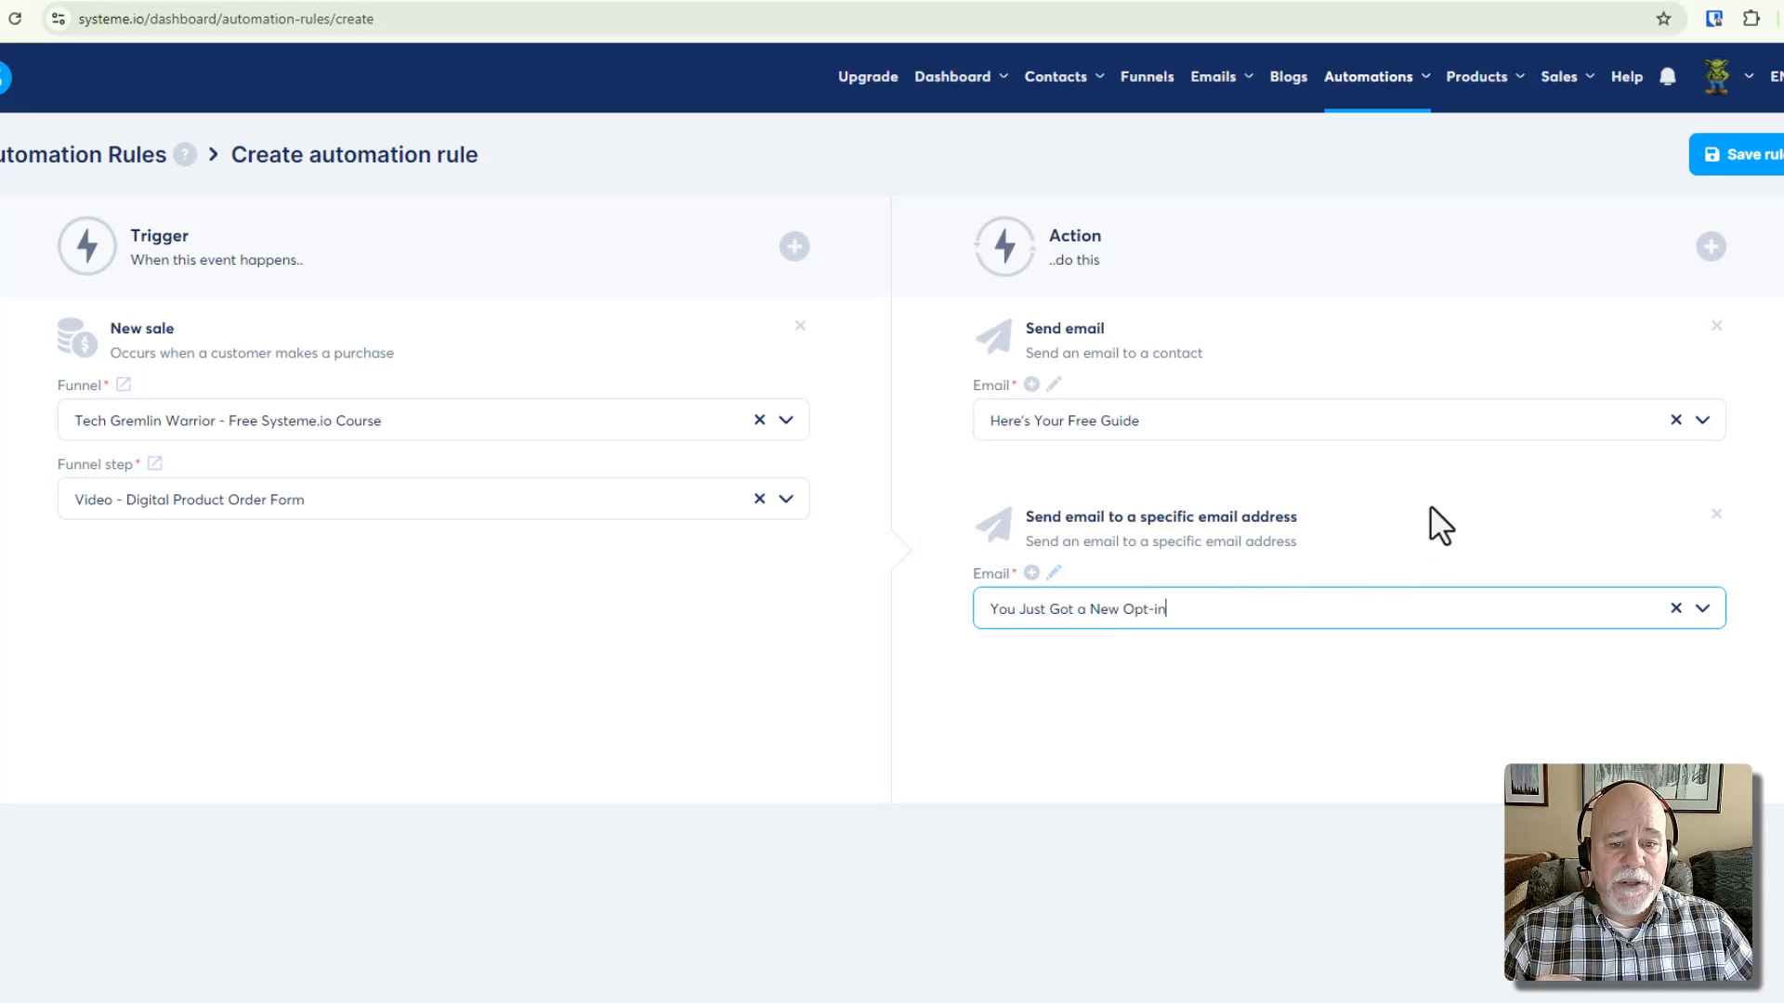
click(1054, 572)
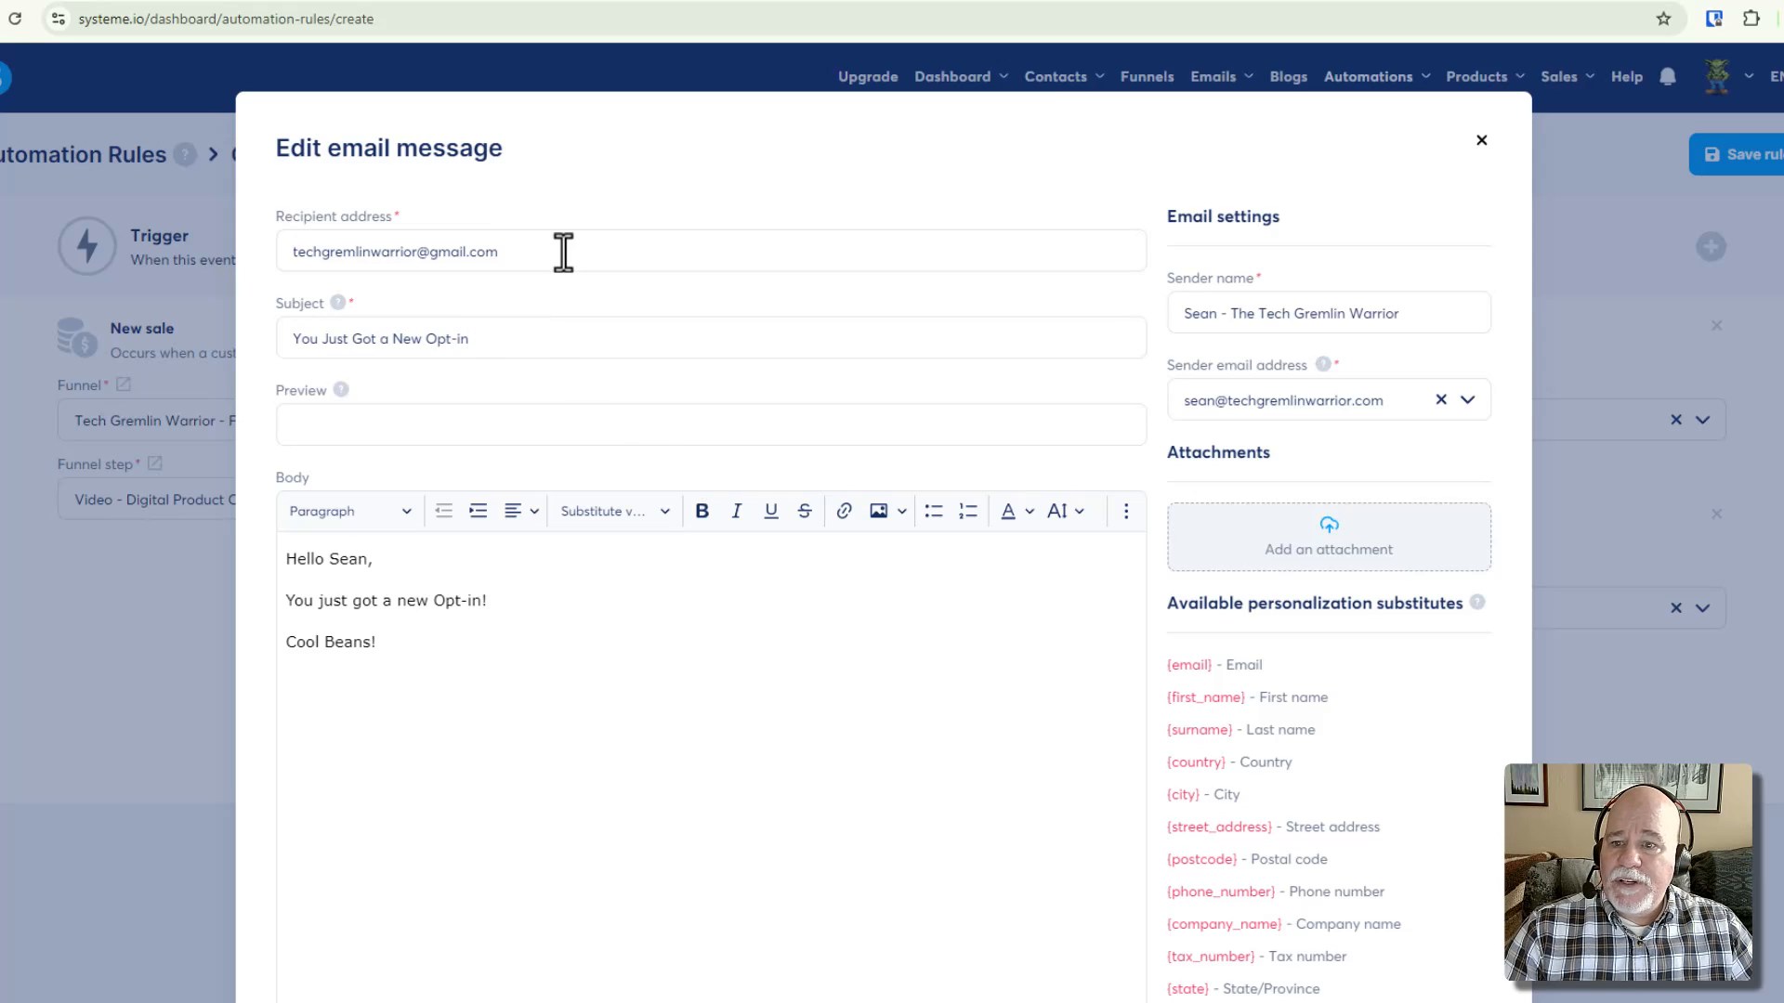
drag(563, 252, 270, 237)
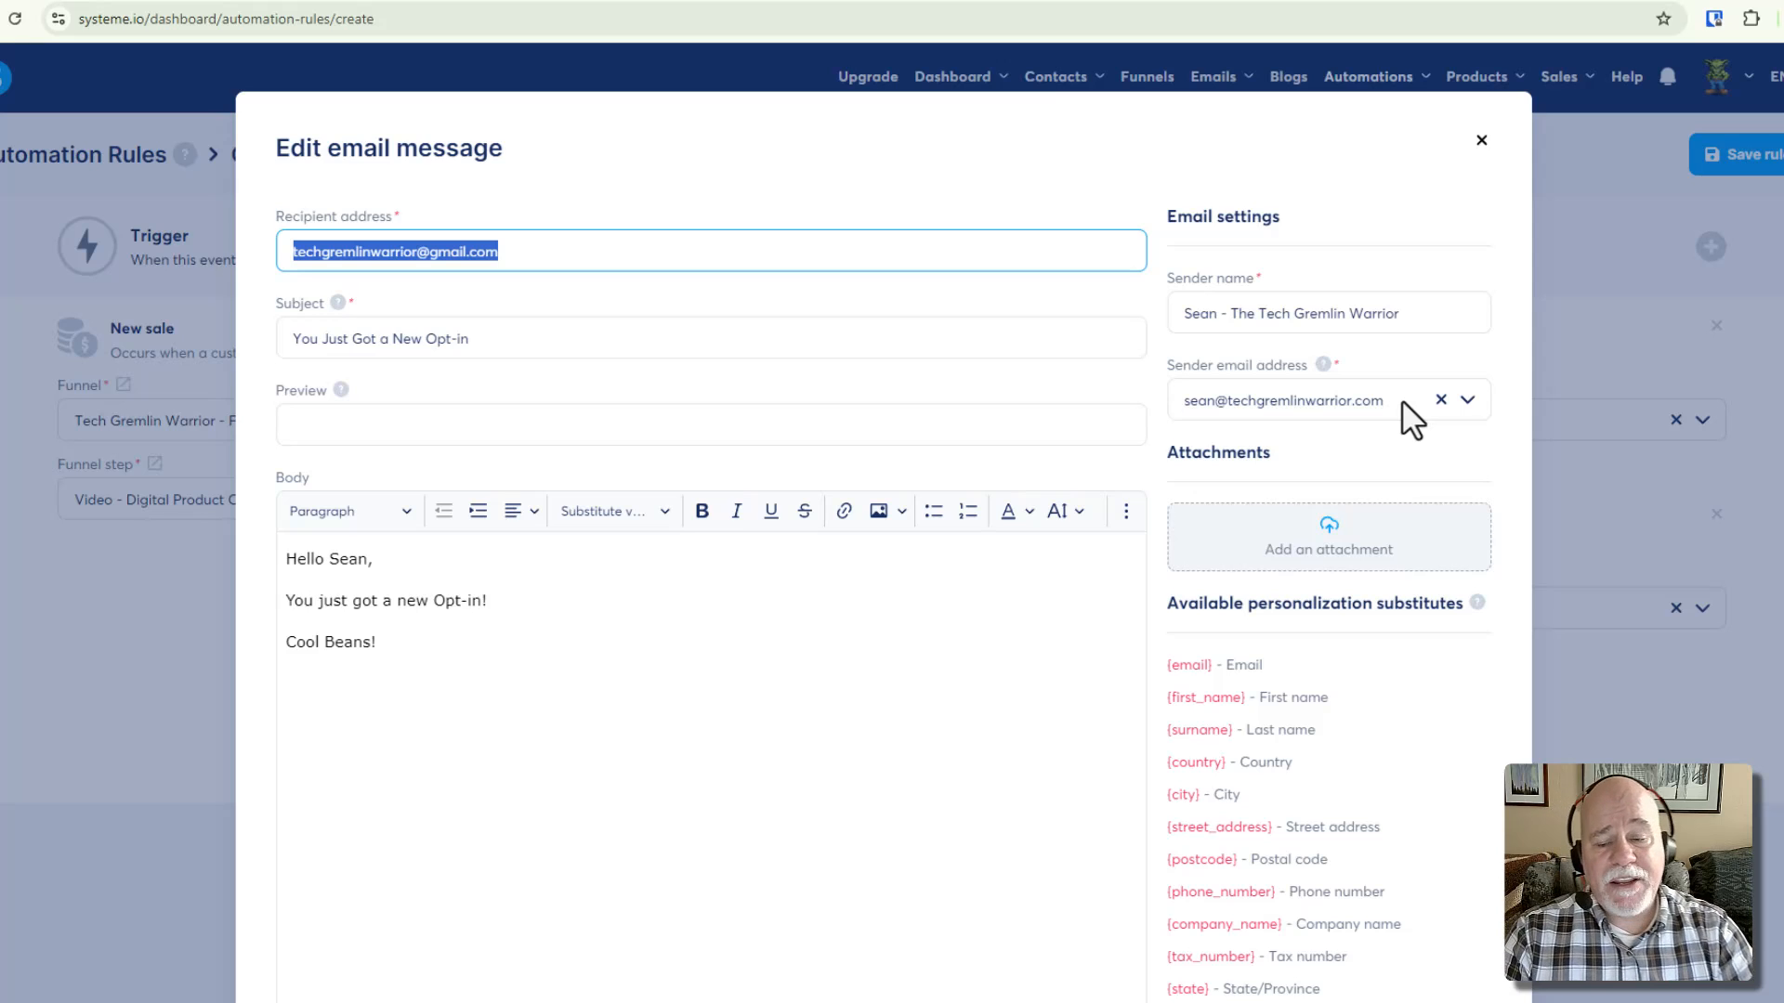
click(688, 243)
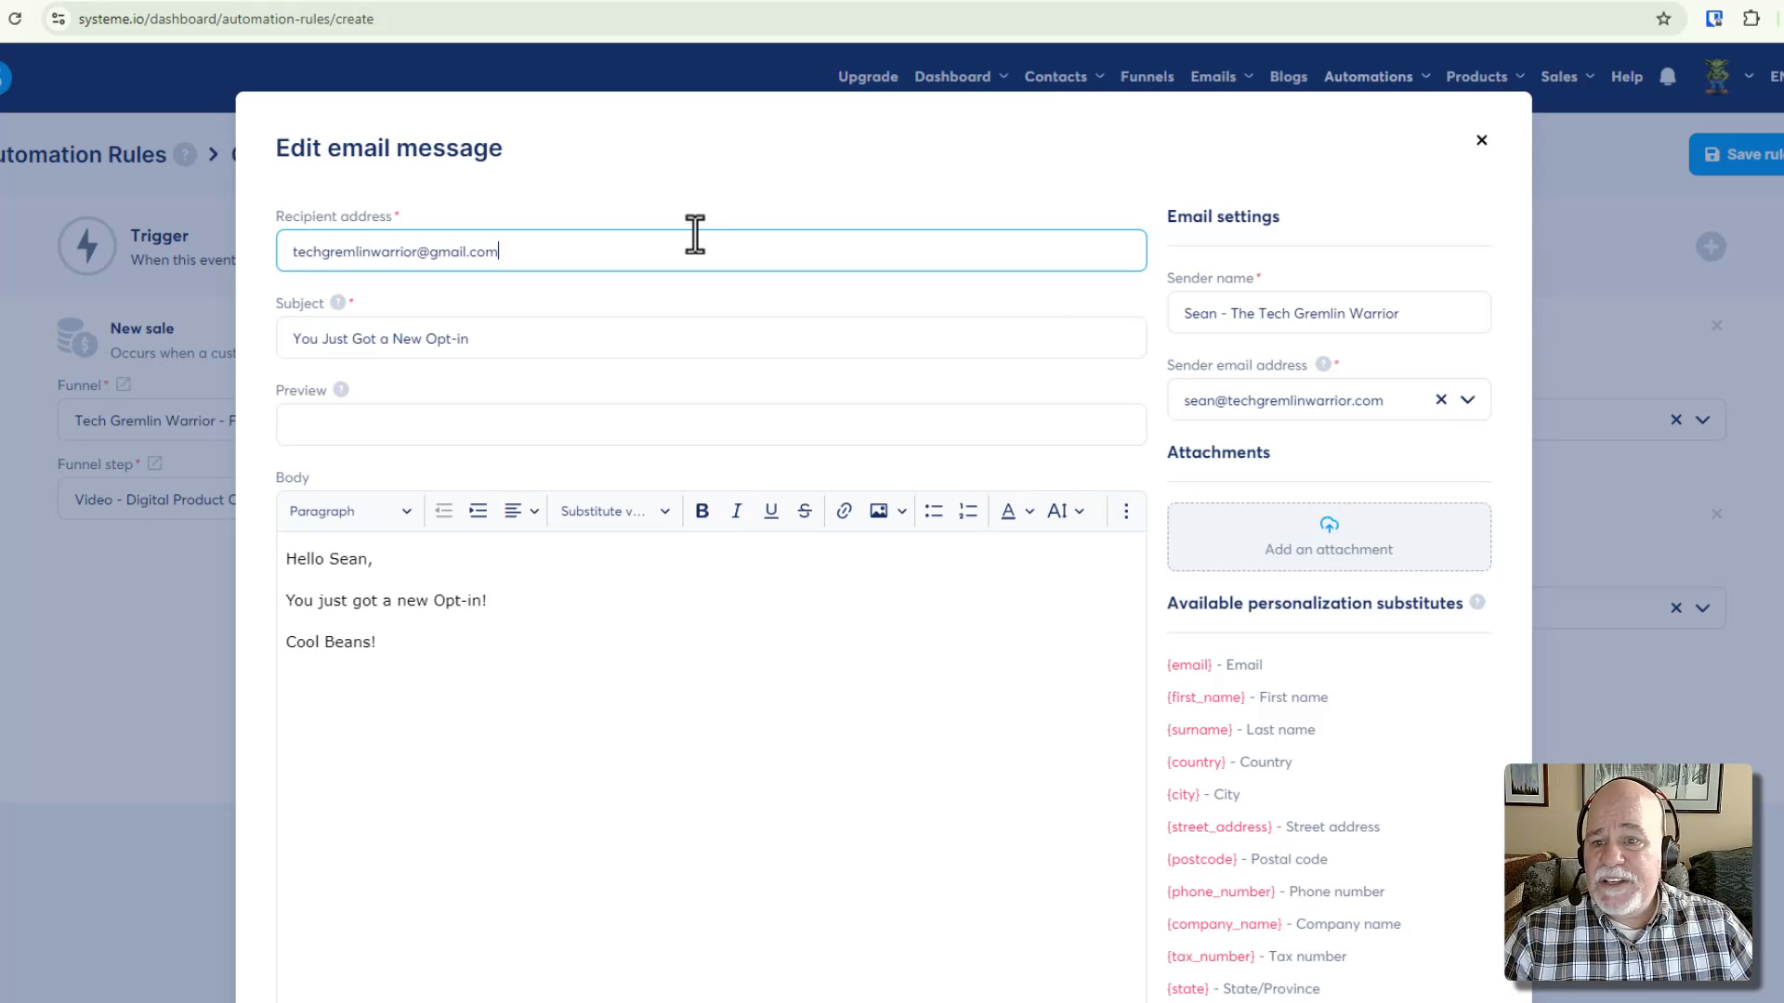
drag(595, 249, 281, 254)
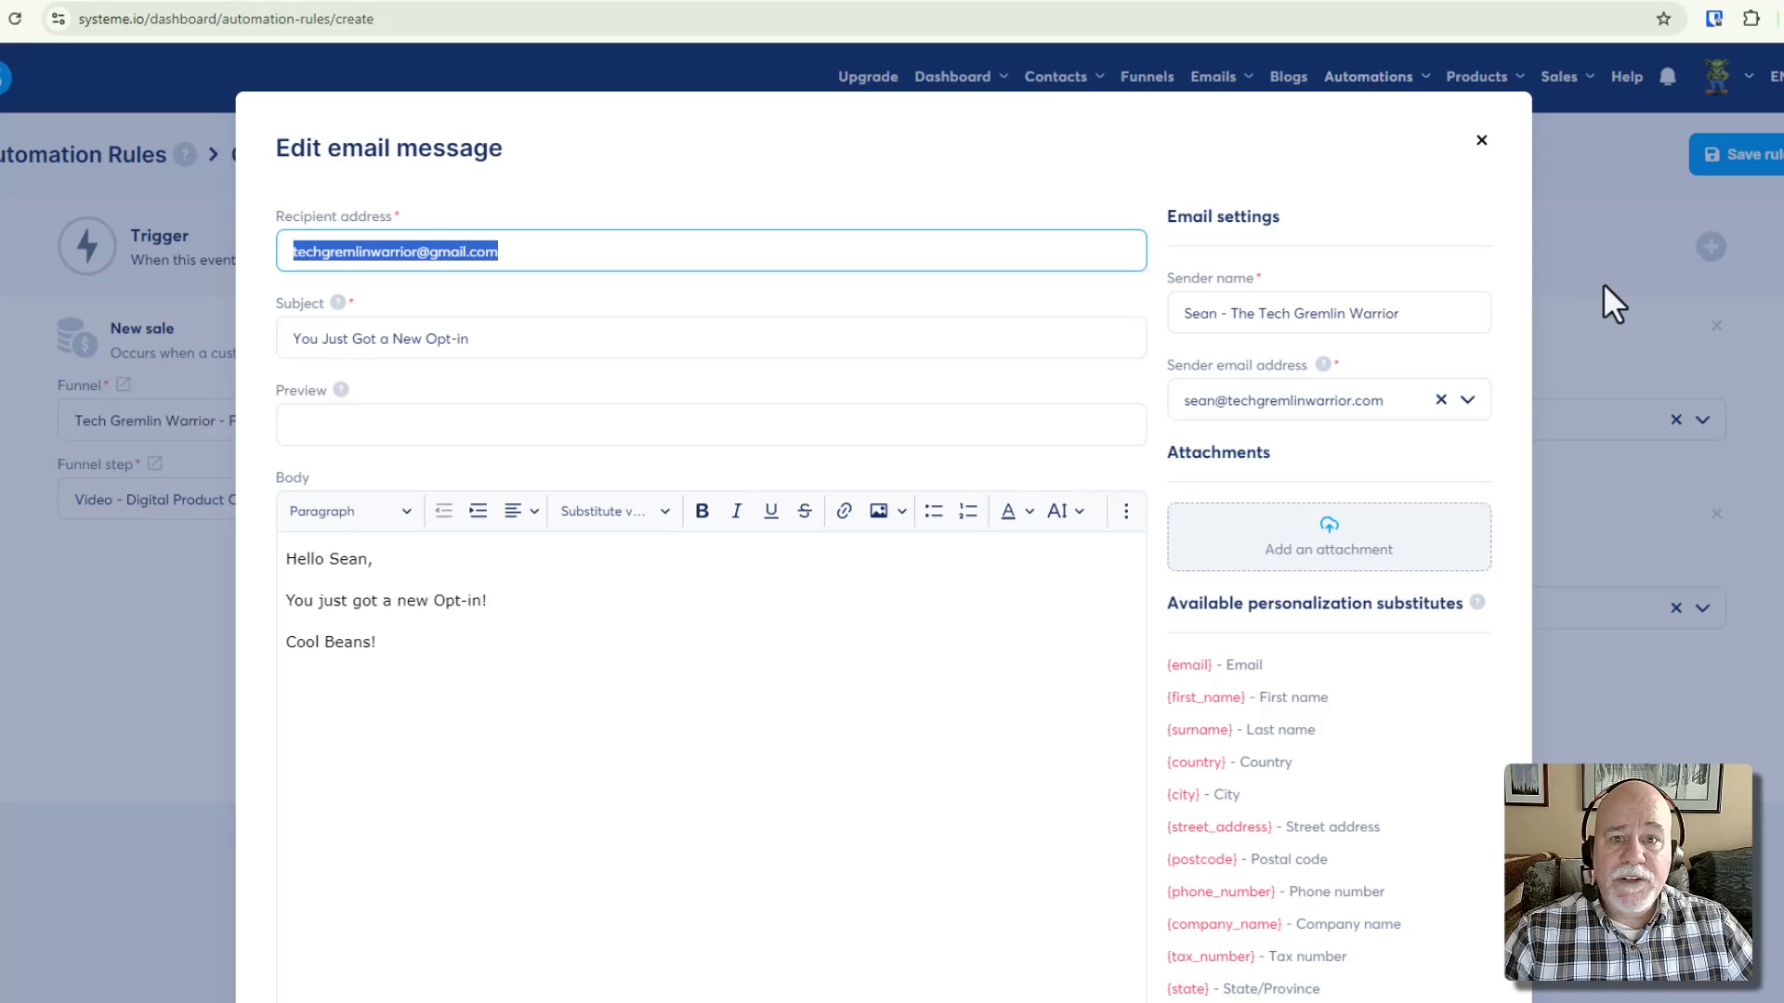
click(1481, 141)
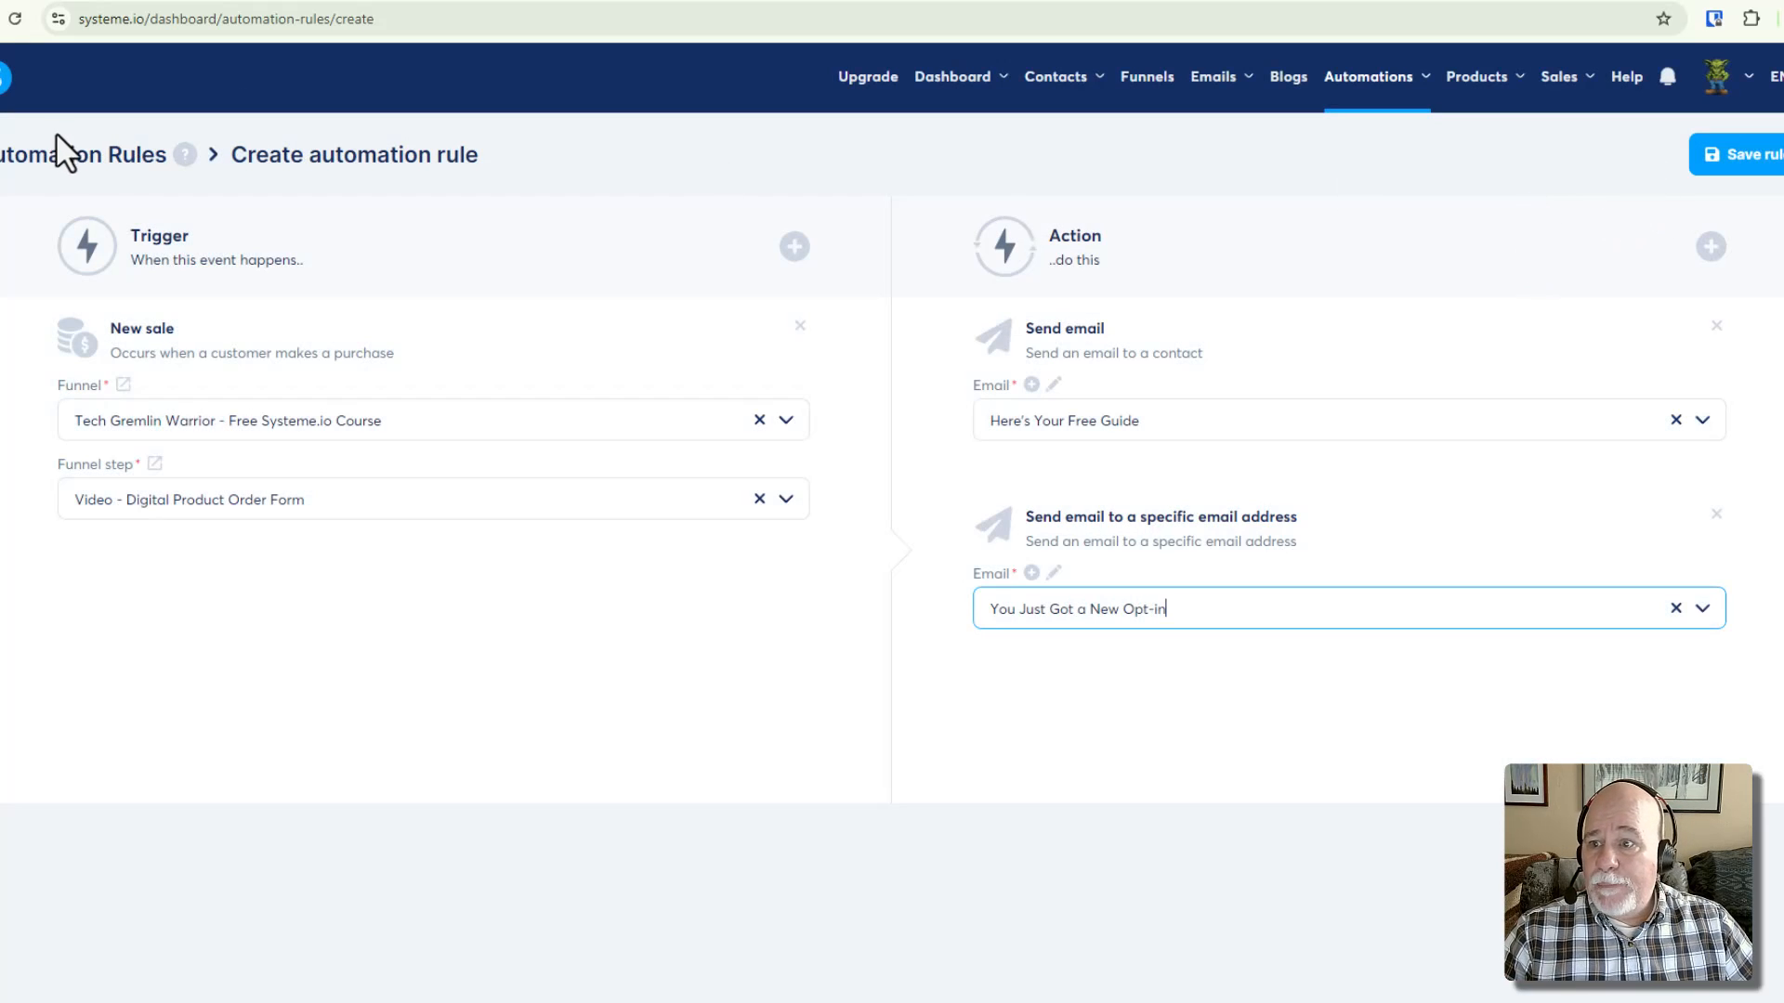
Go to the Funnels list from the top navigation bar
click(1145, 92)
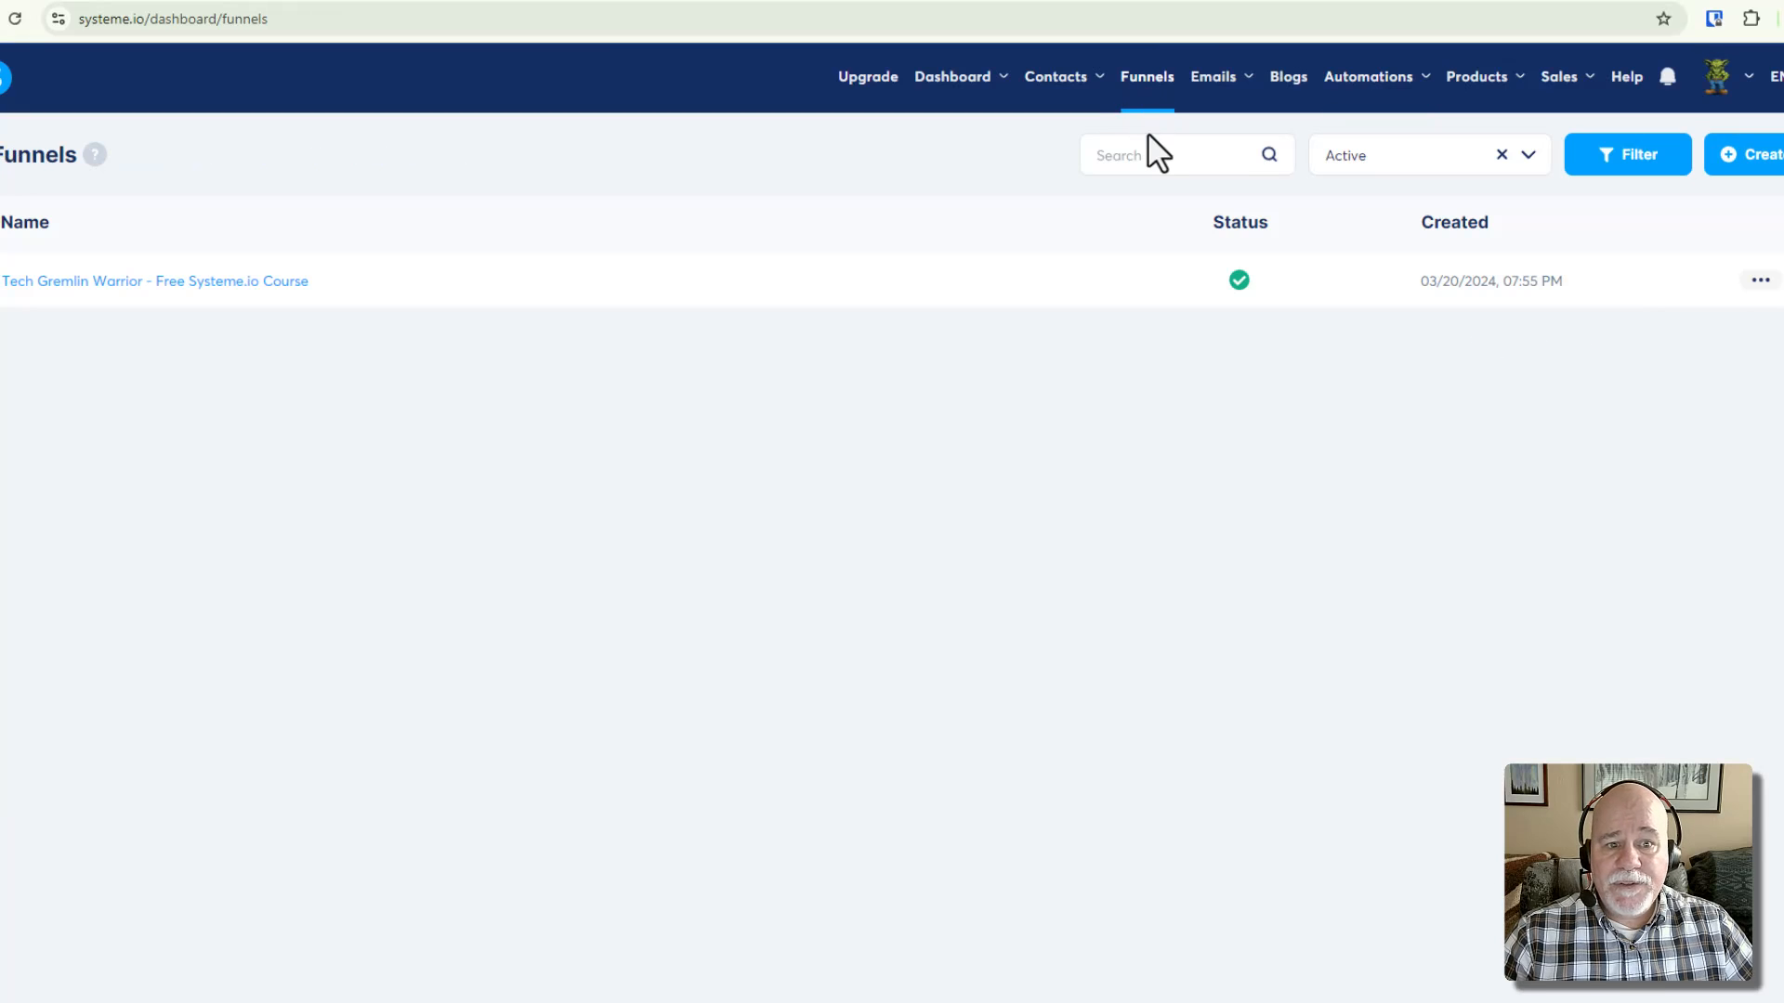
mouse_move(1406, 82)
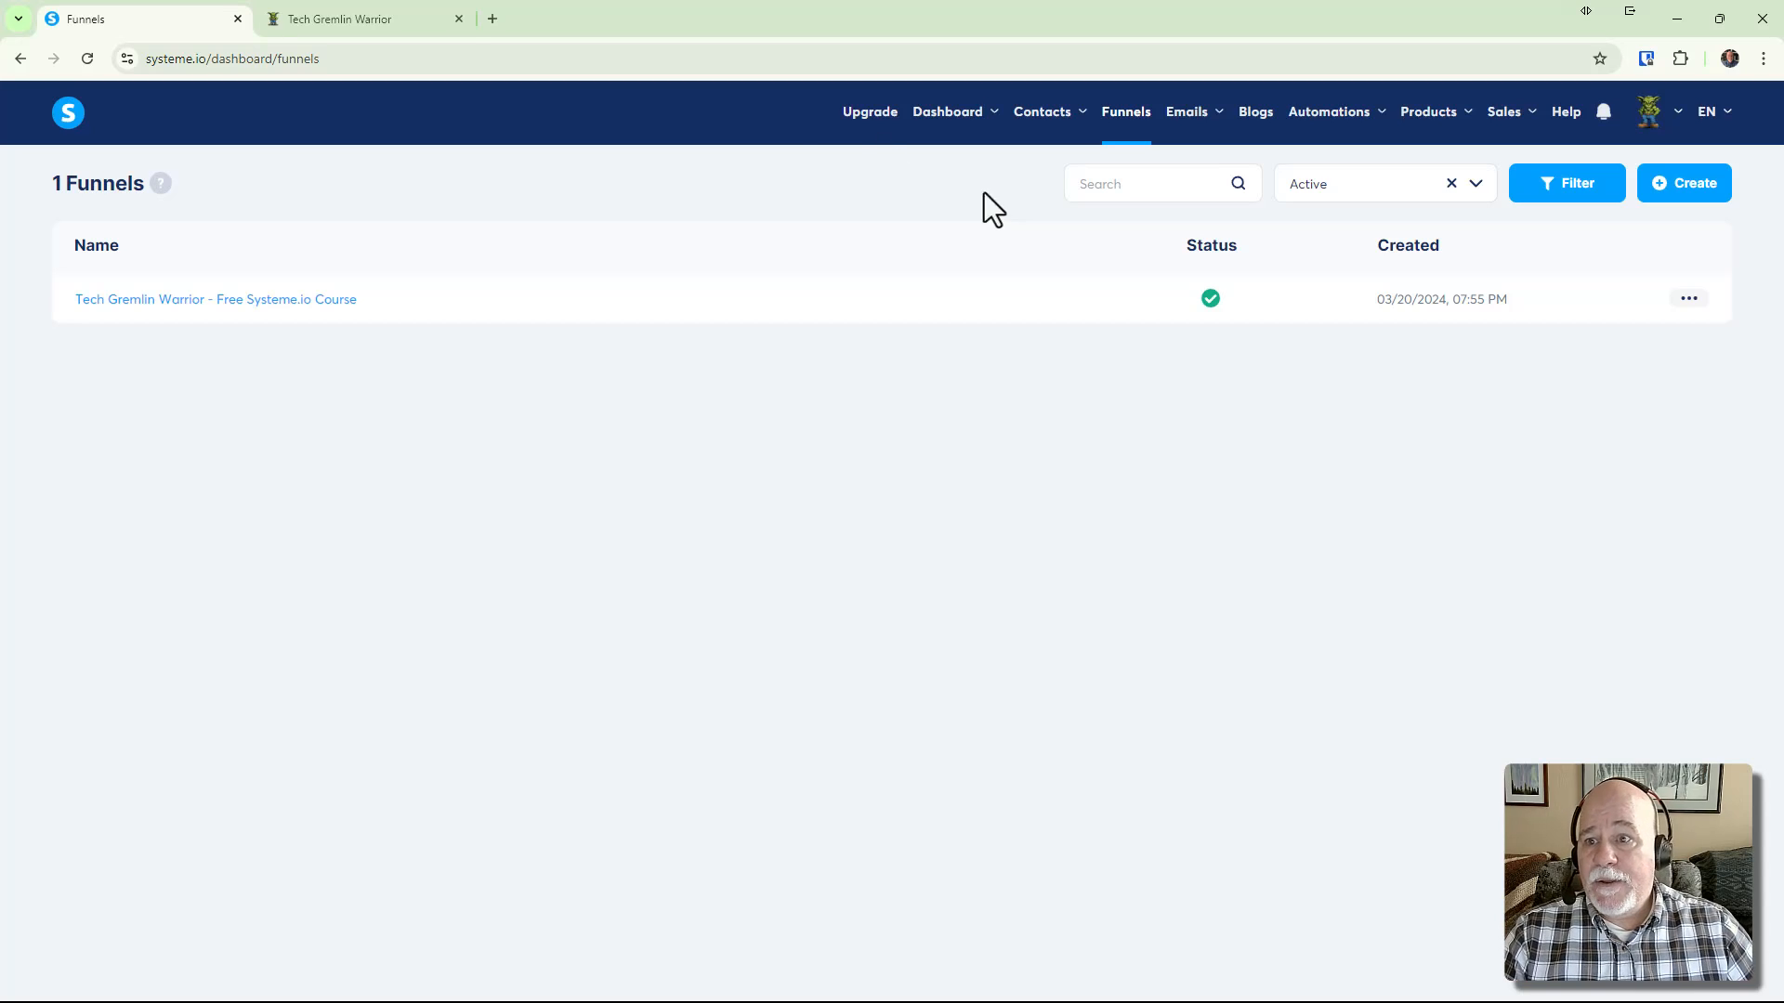
click(414, 22)
scroll(1169, 558, down, 3)
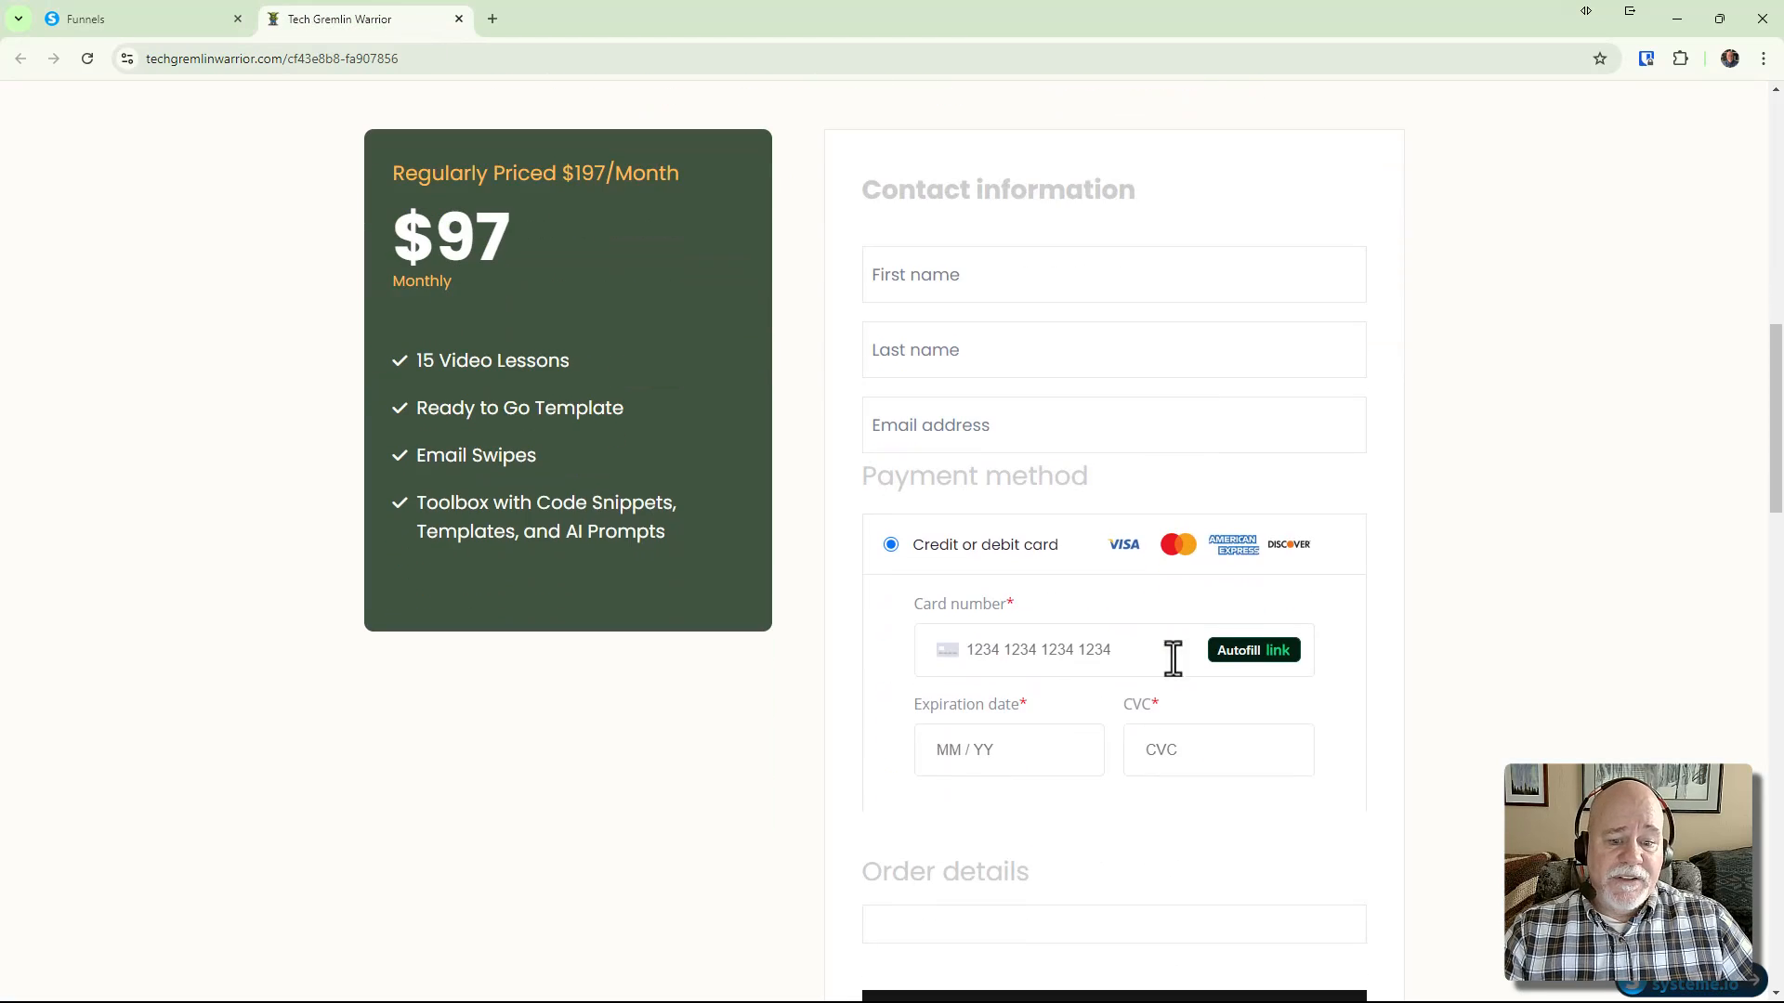
scroll(1173, 658, down, 3)
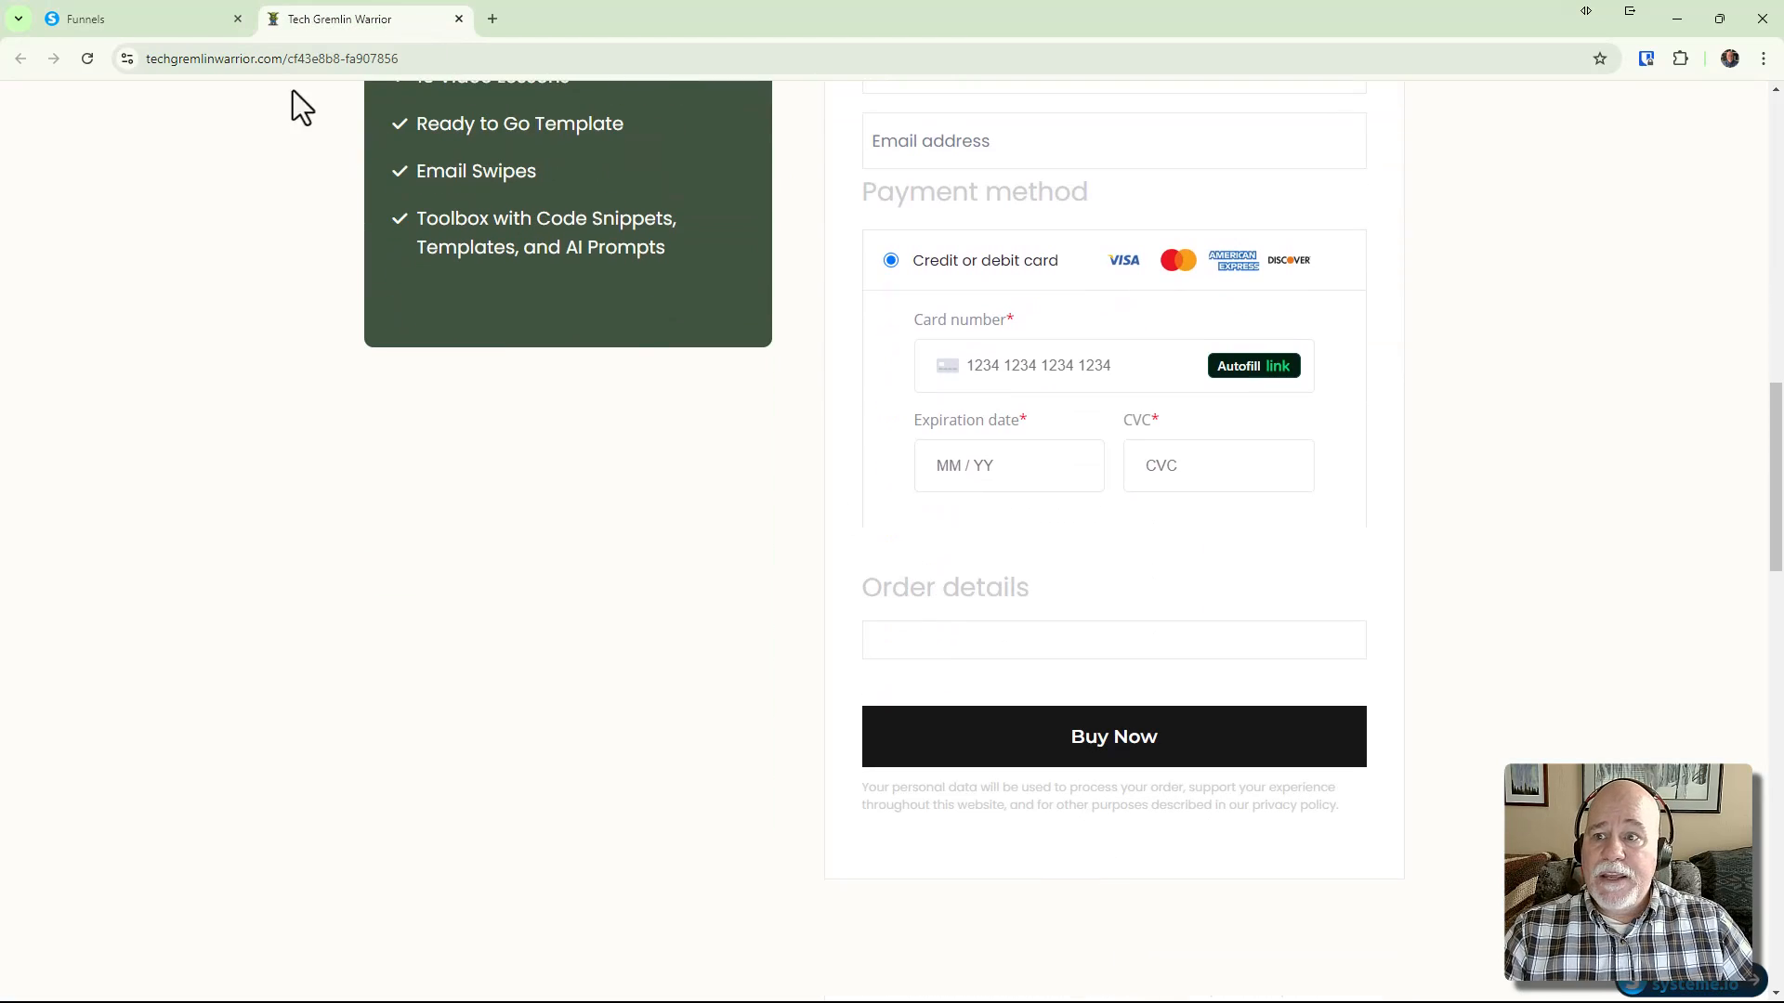
click(186, 34)
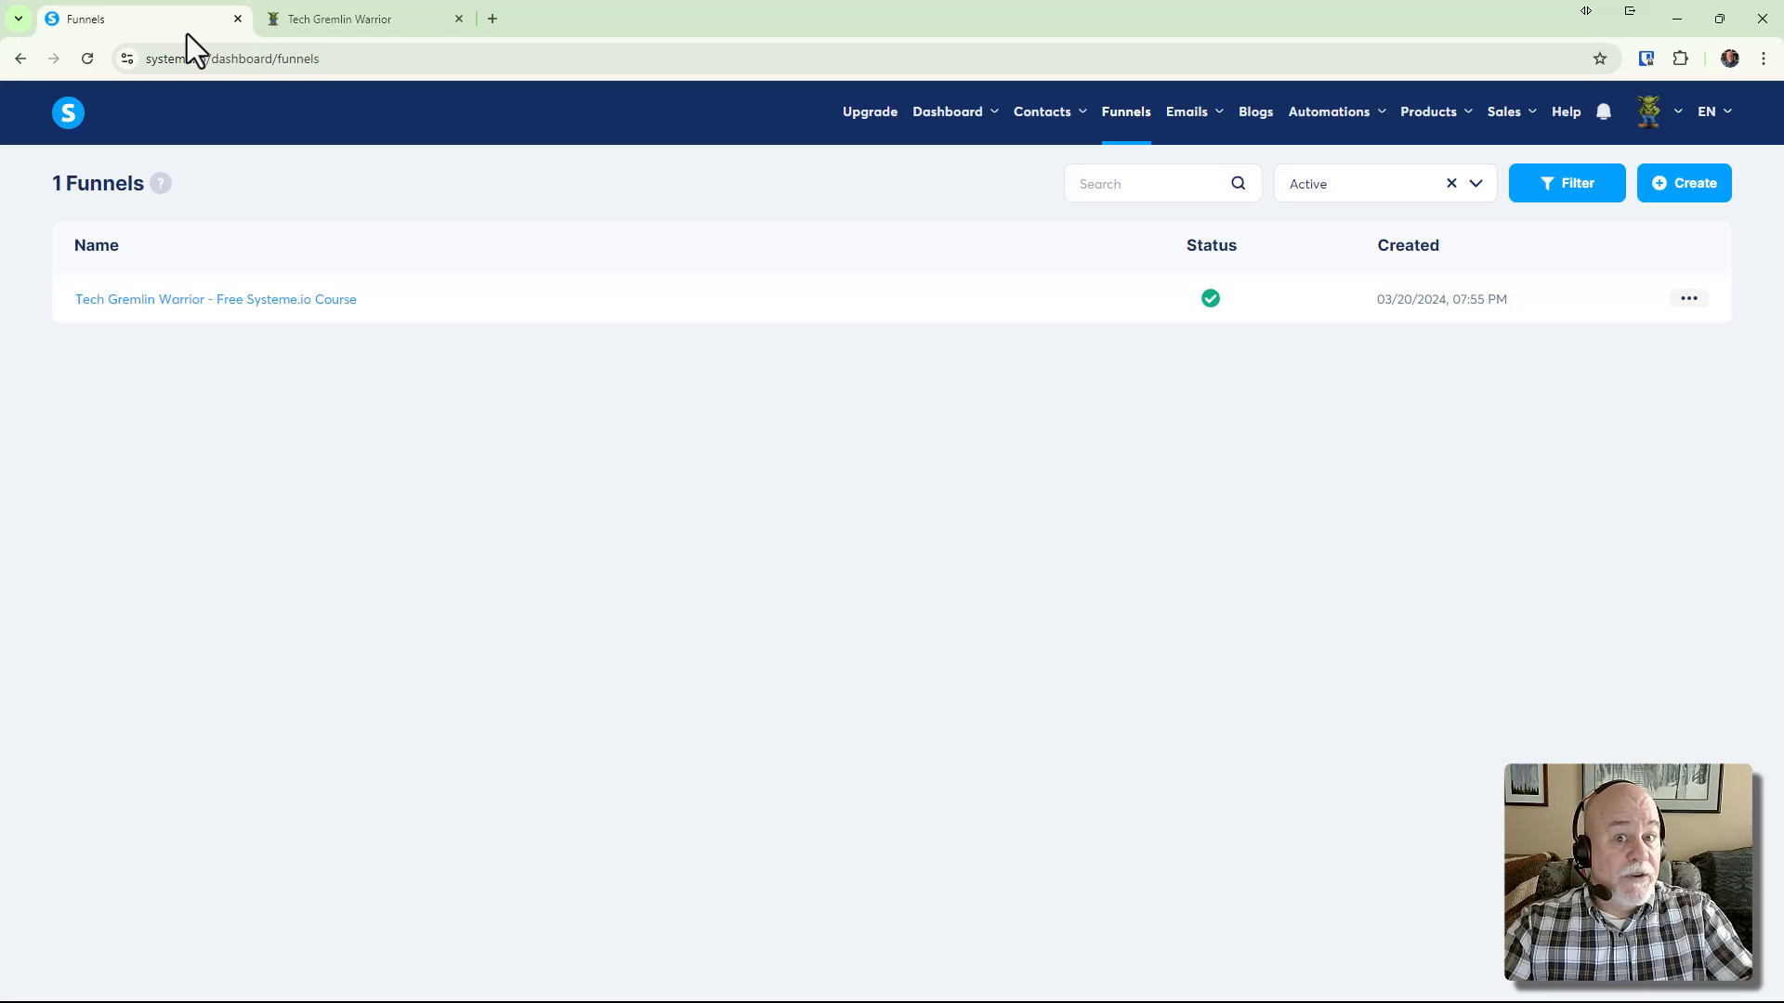
click(377, 20)
scroll(1036, 493, up, 3)
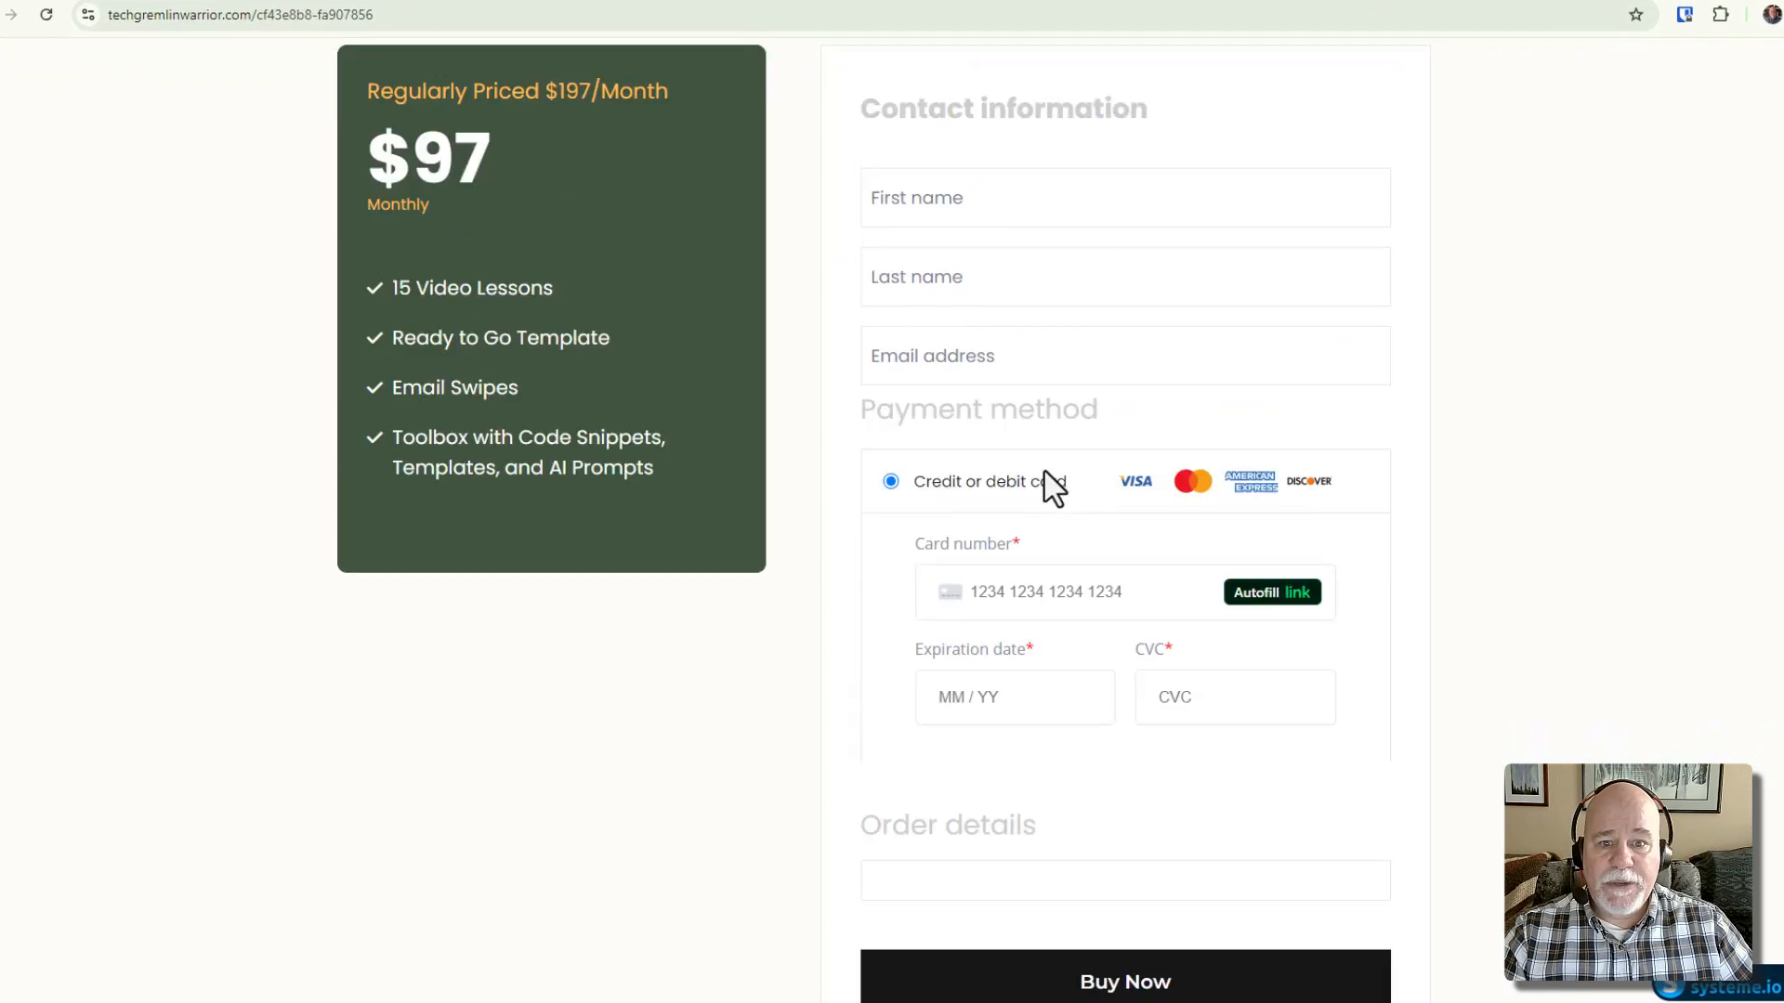
scroll(1044, 471, up, 3)
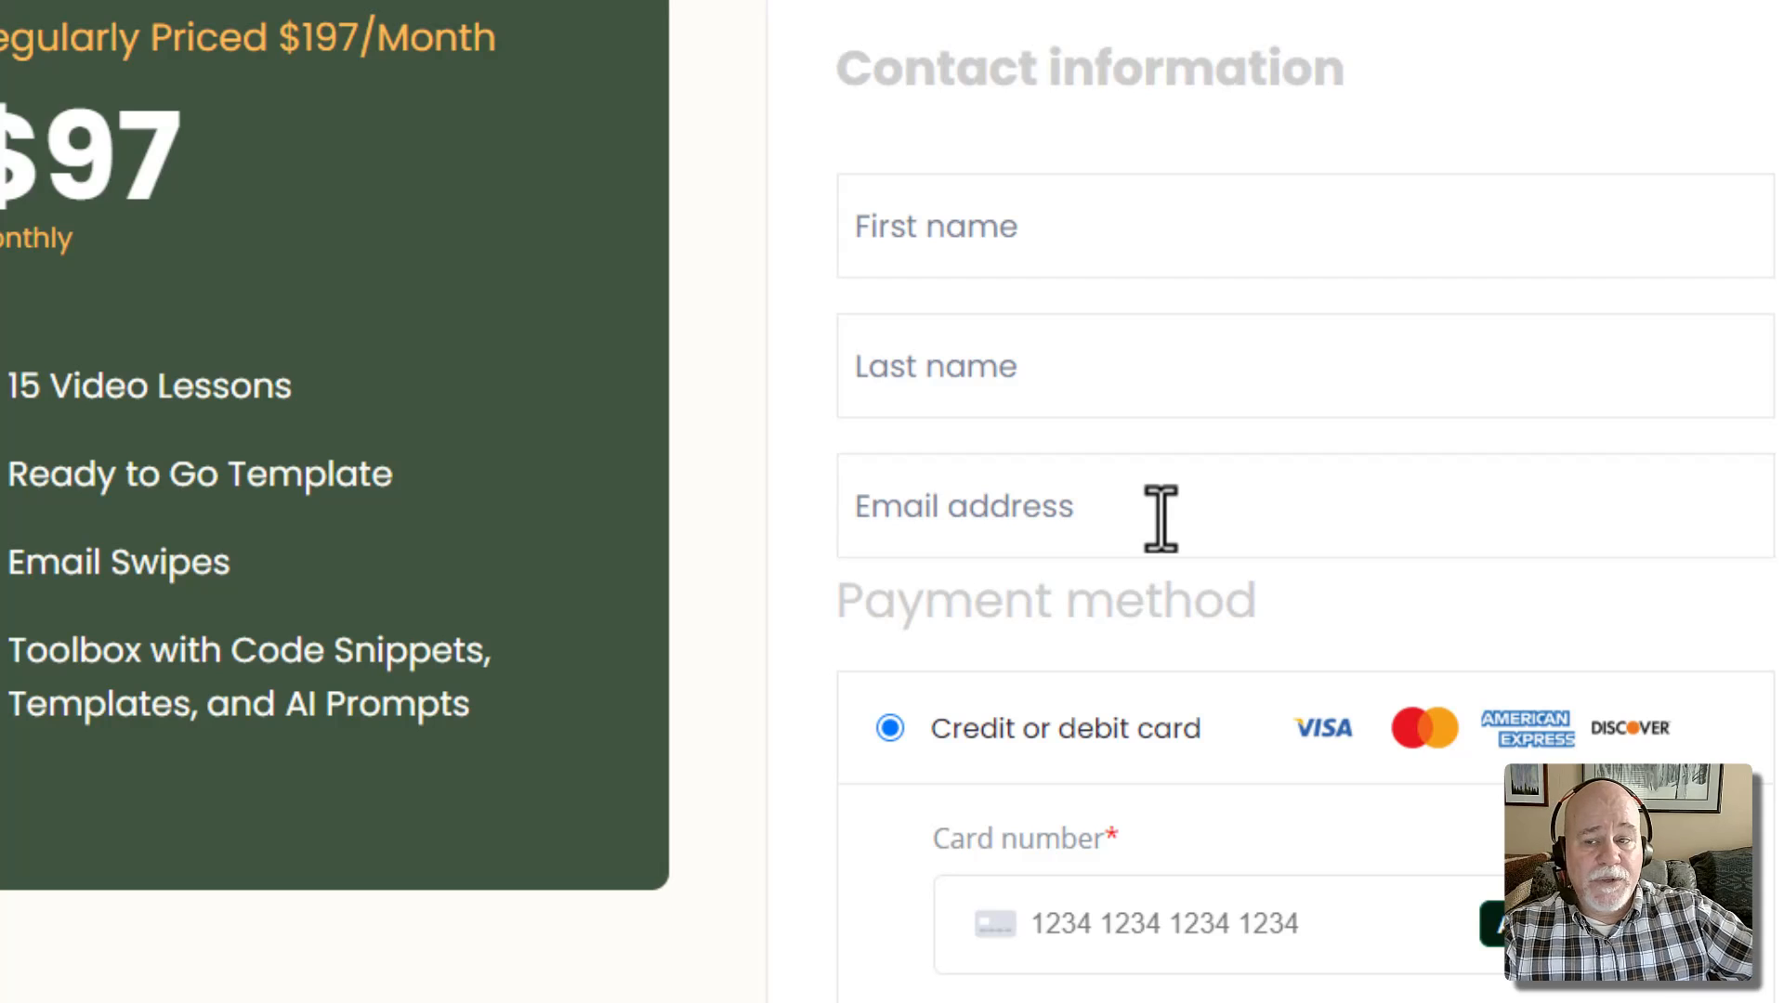
Reopen the course funnel's order form step and set its offer type to Digital product
click(208, 21)
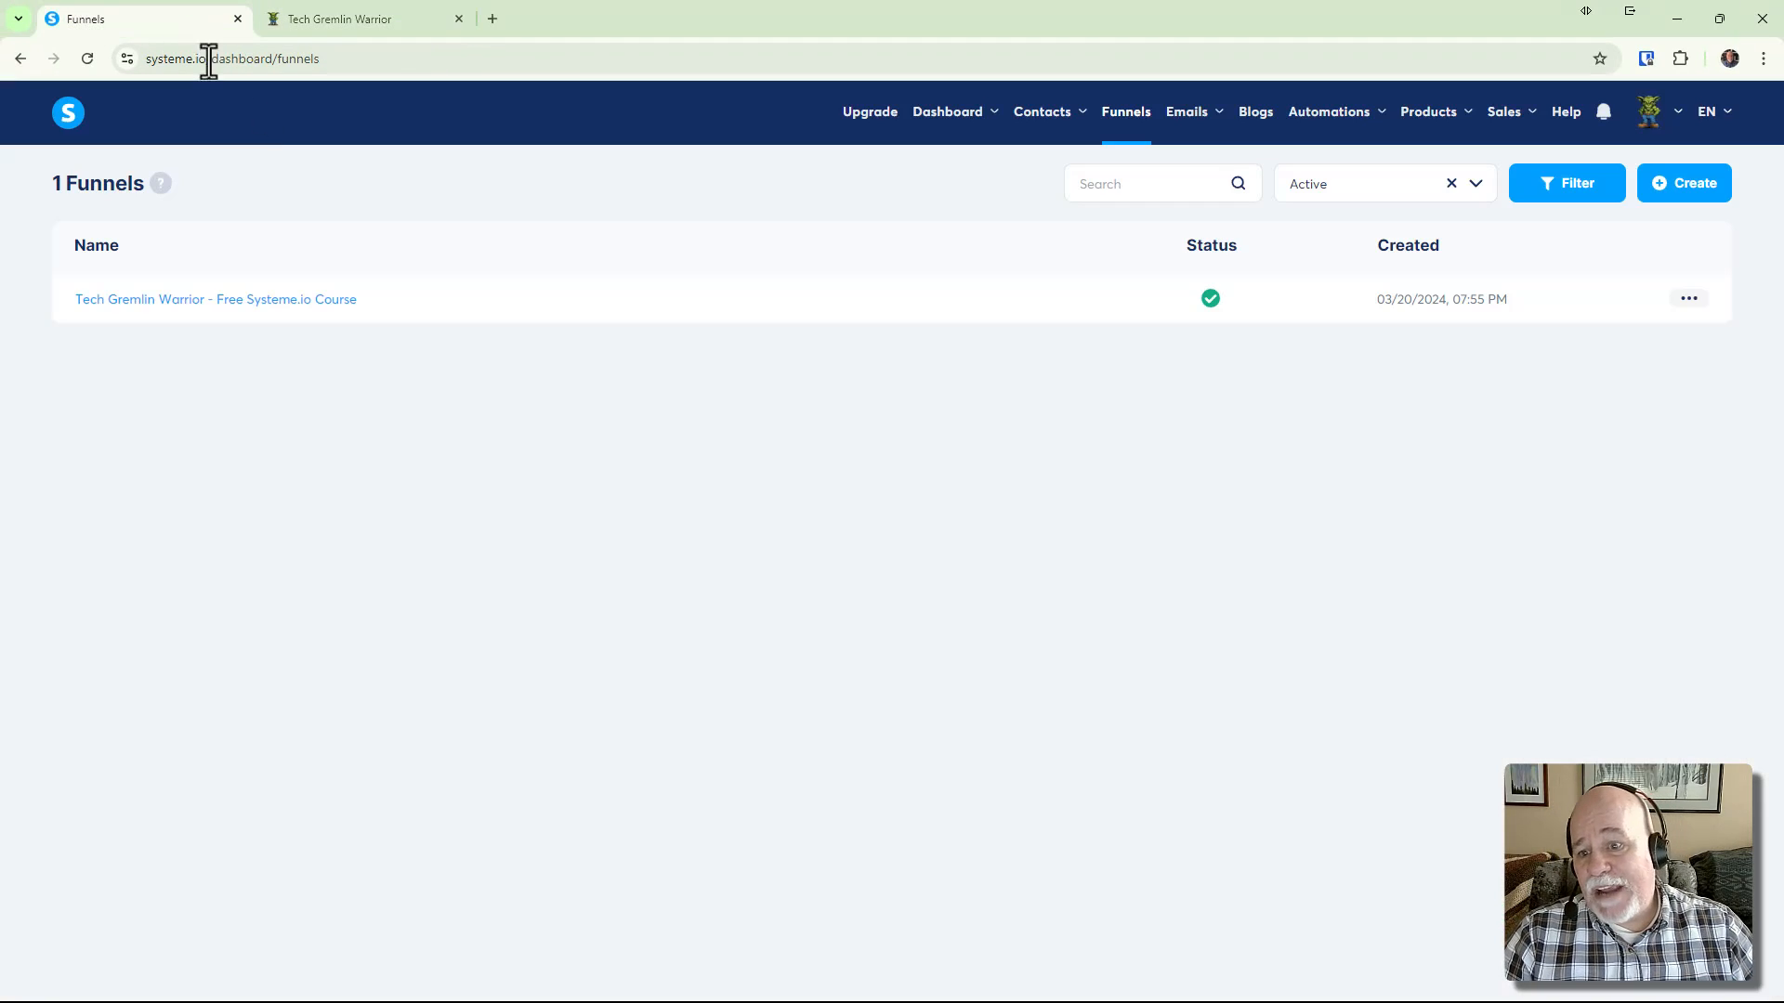
click(247, 301)
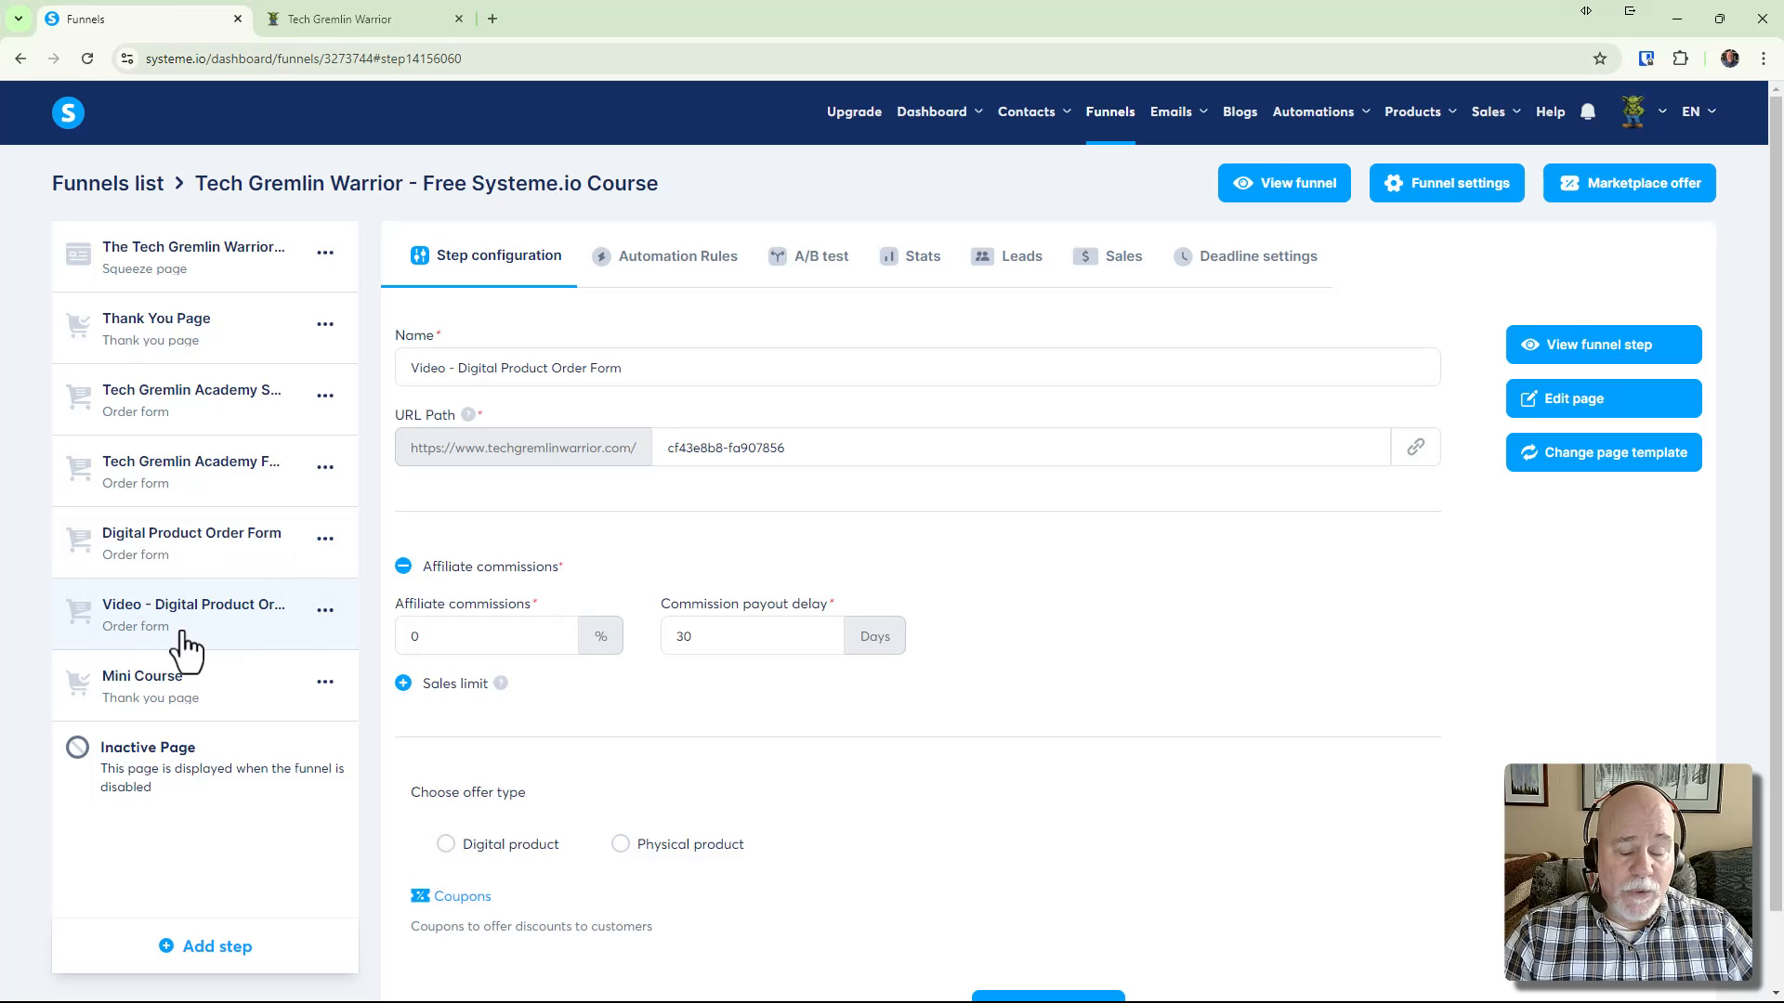
scroll(223, 664, down, 2)
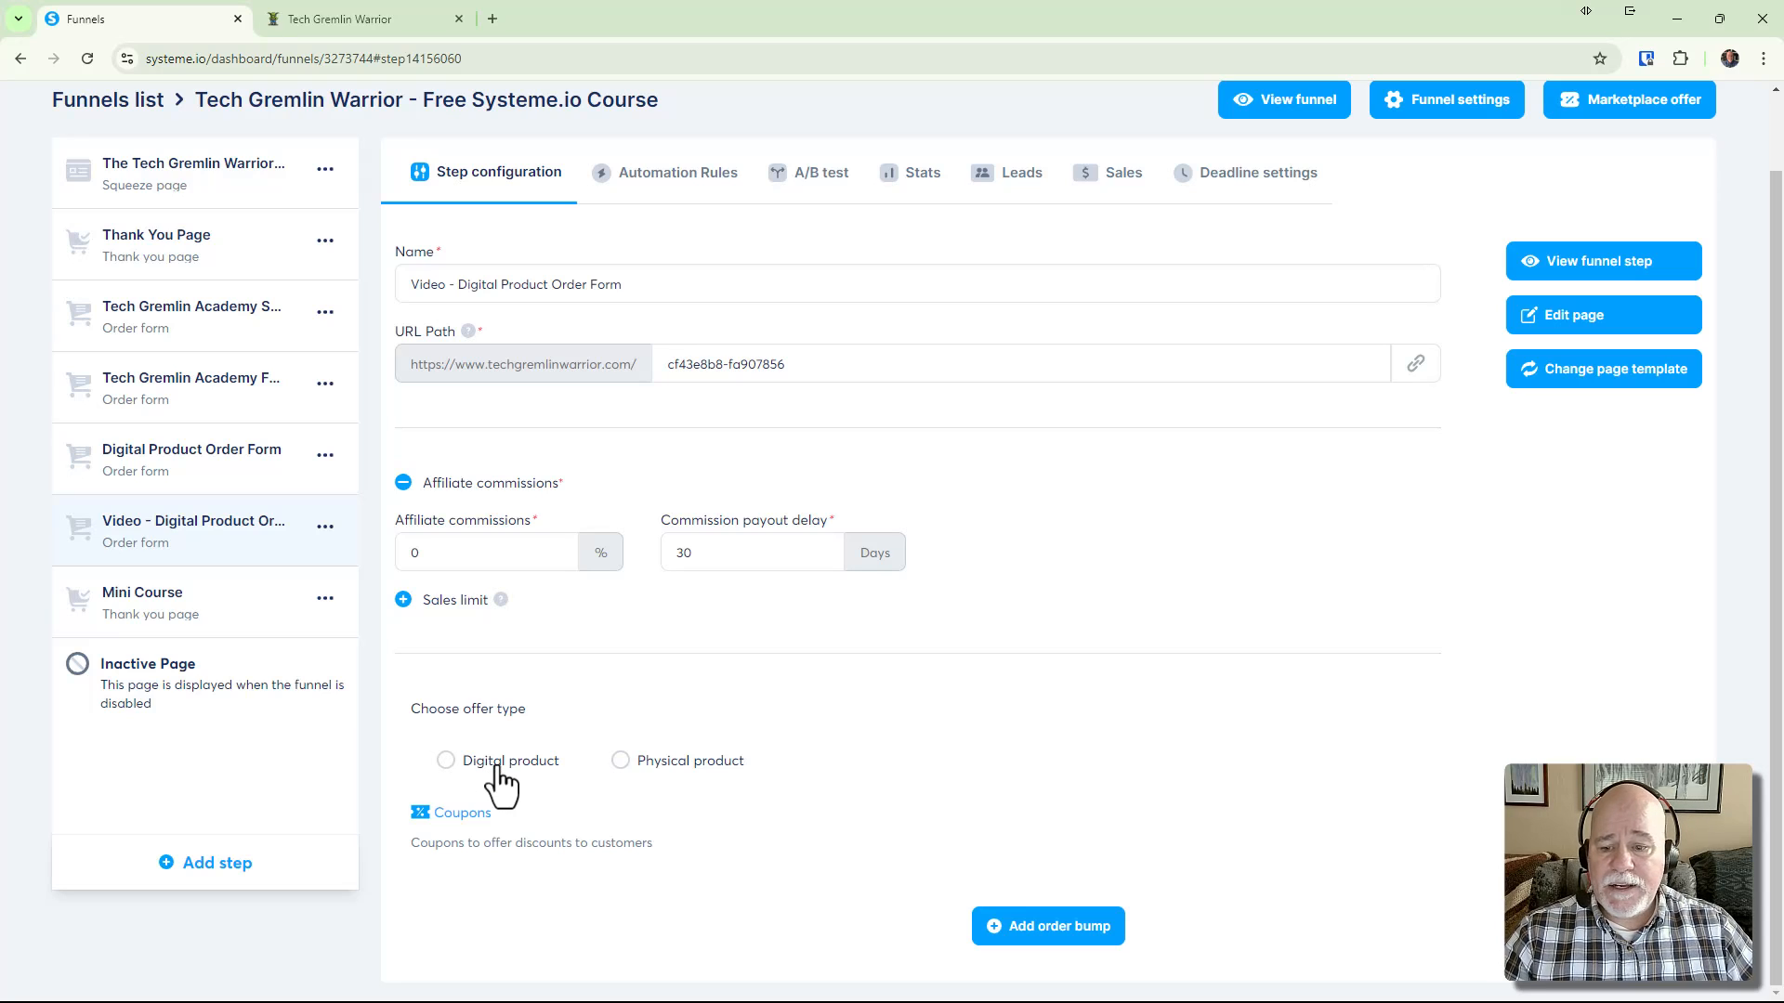
click(446, 761)
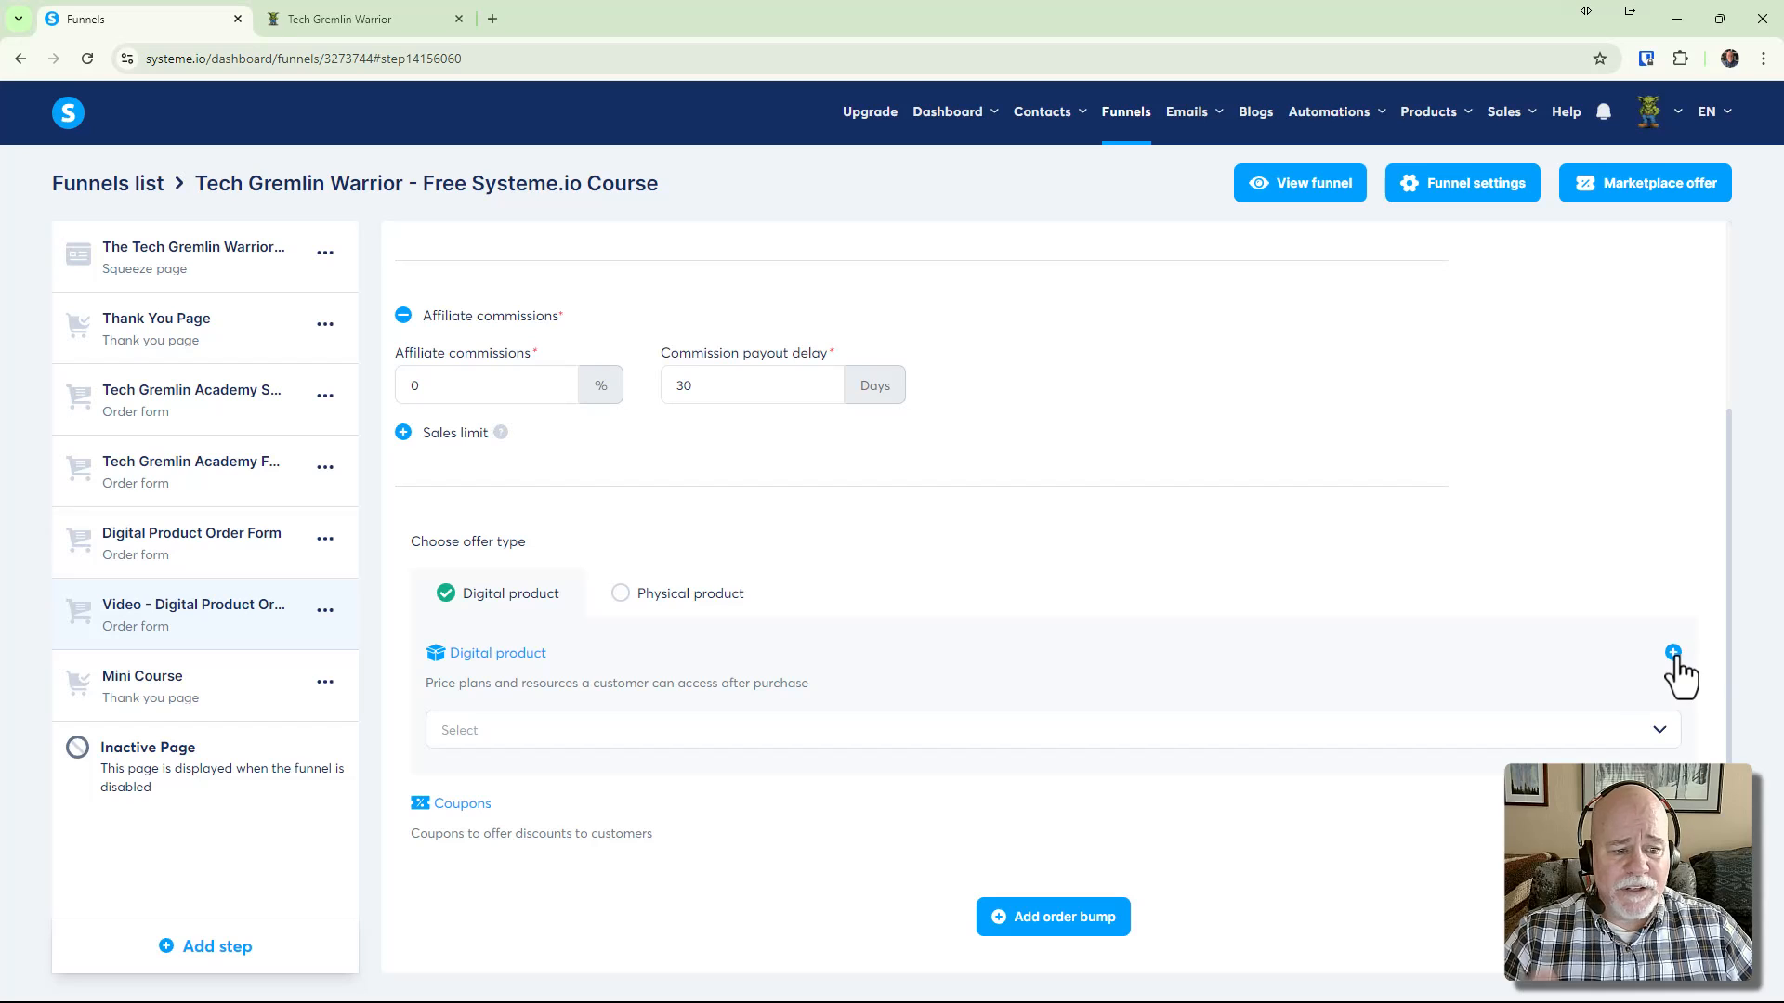
Create a new digital product named 'TGW - Canva Templates'
click(1672, 652)
scroll(781, 617, down, 2)
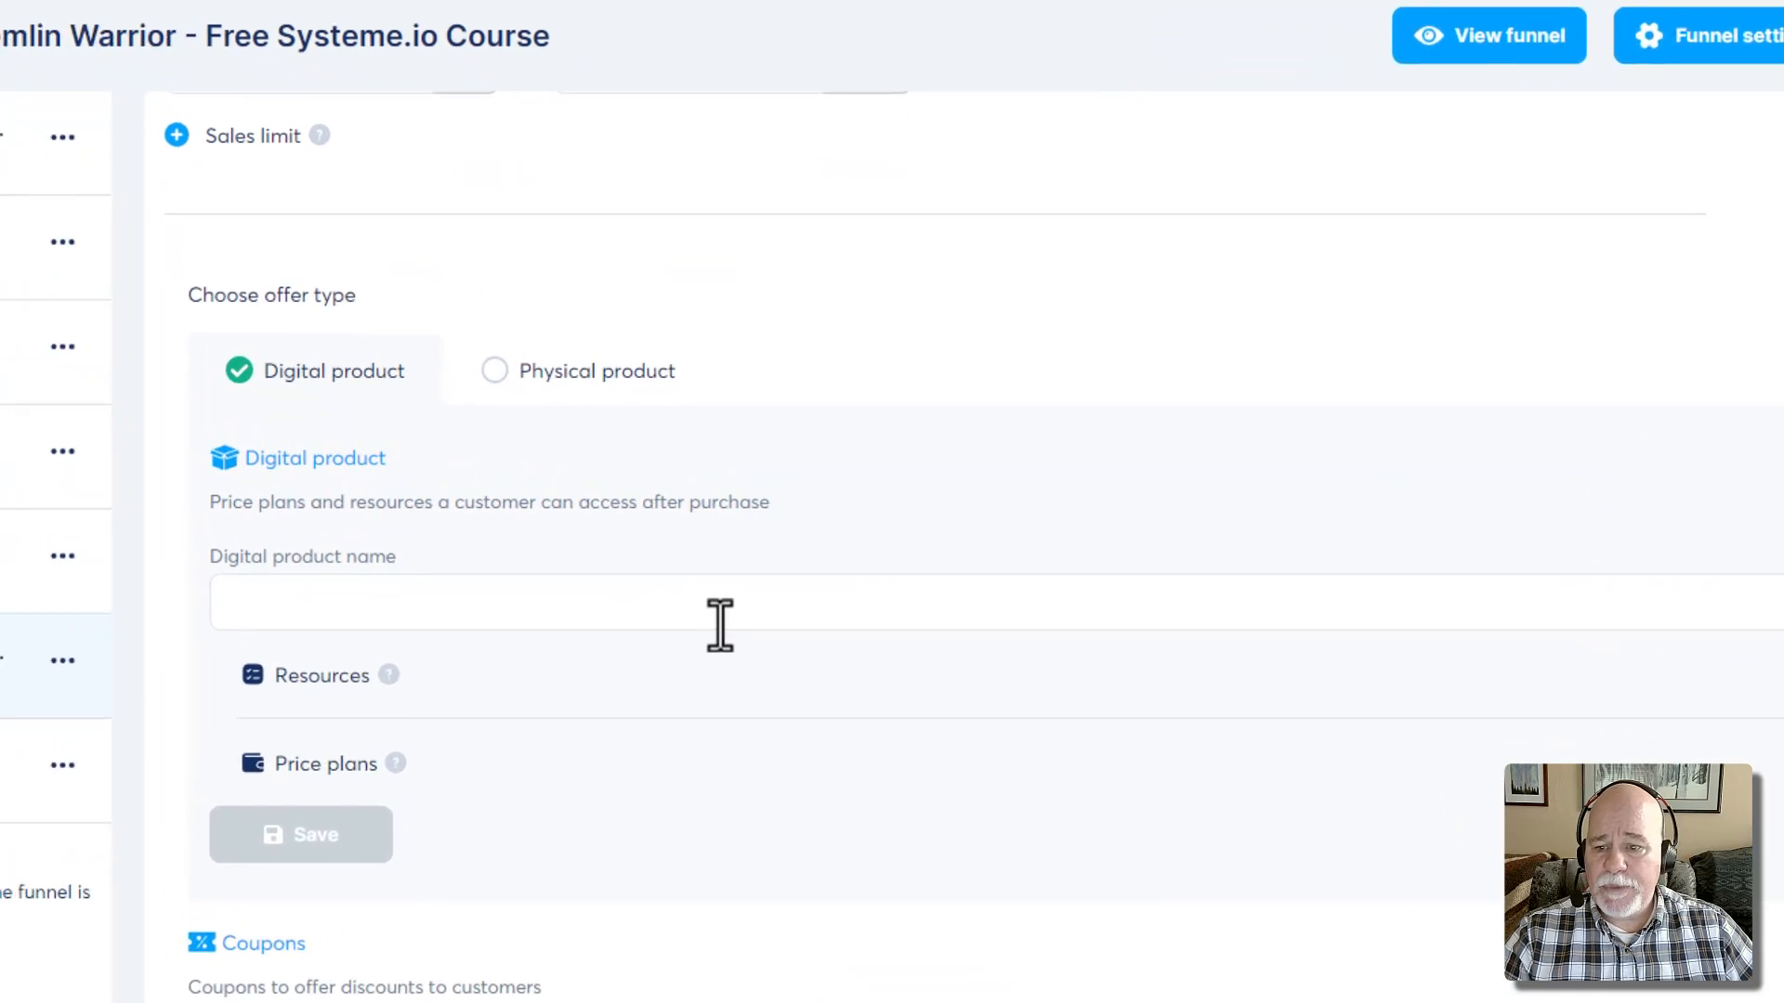
click(721, 625)
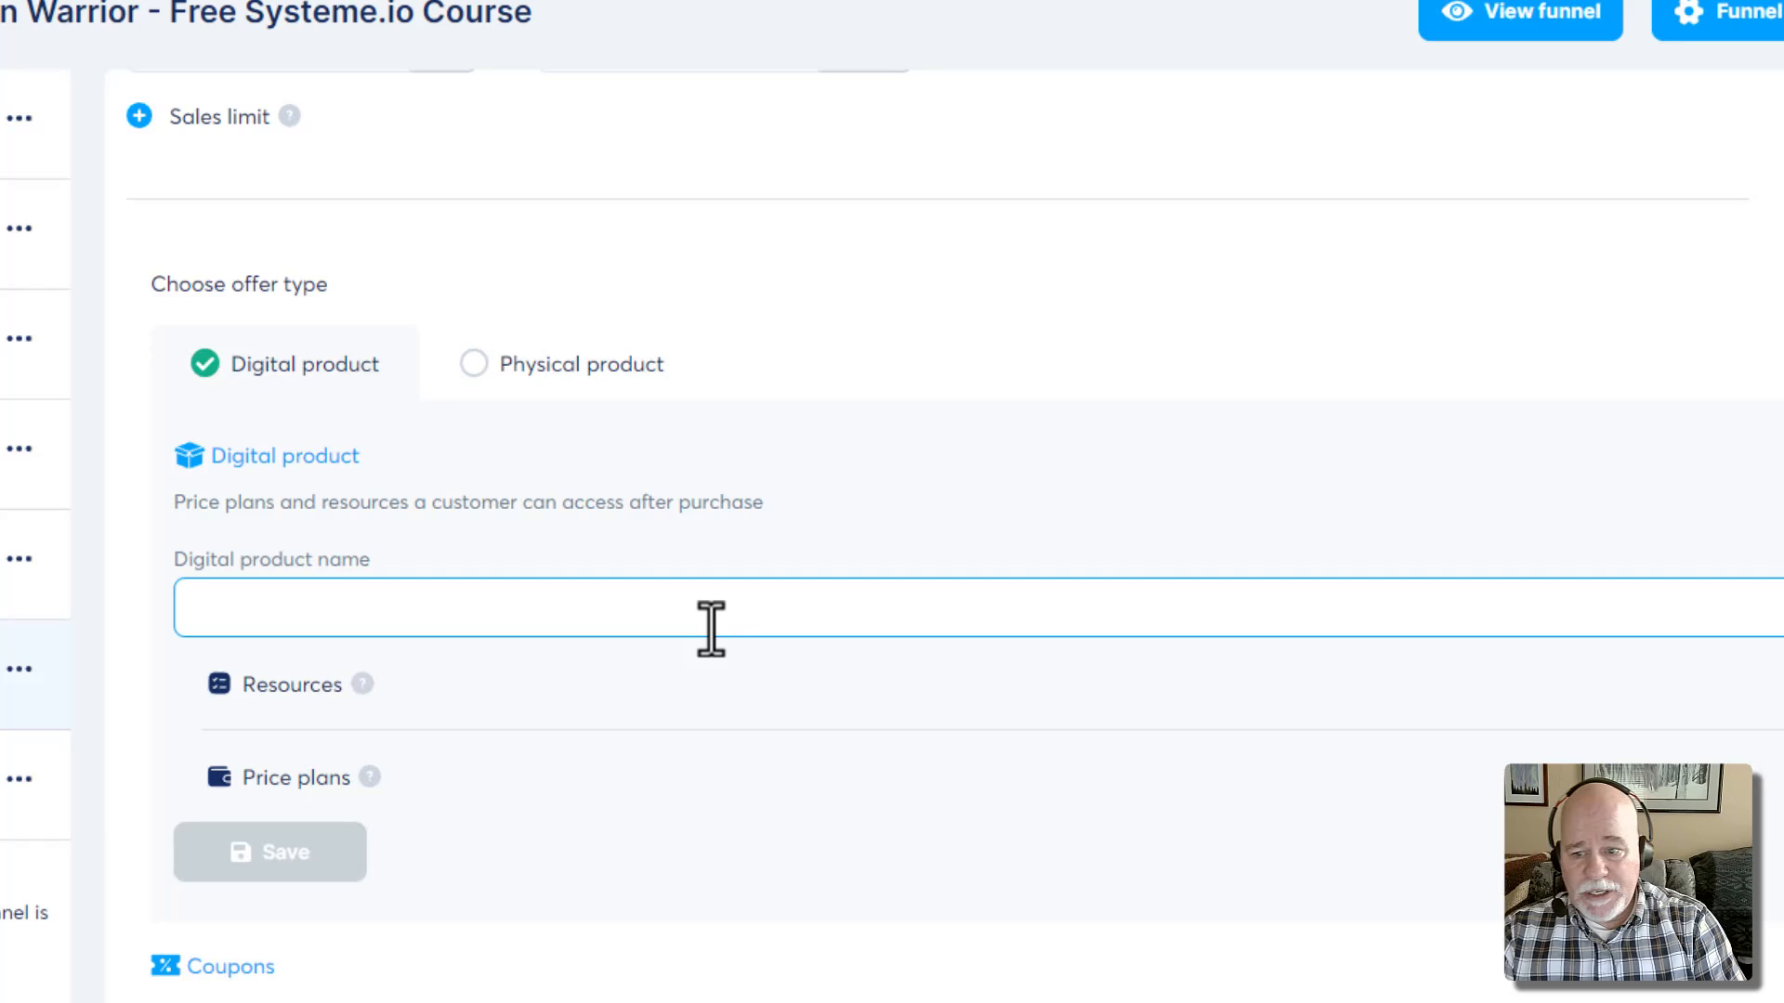
text(TGW)
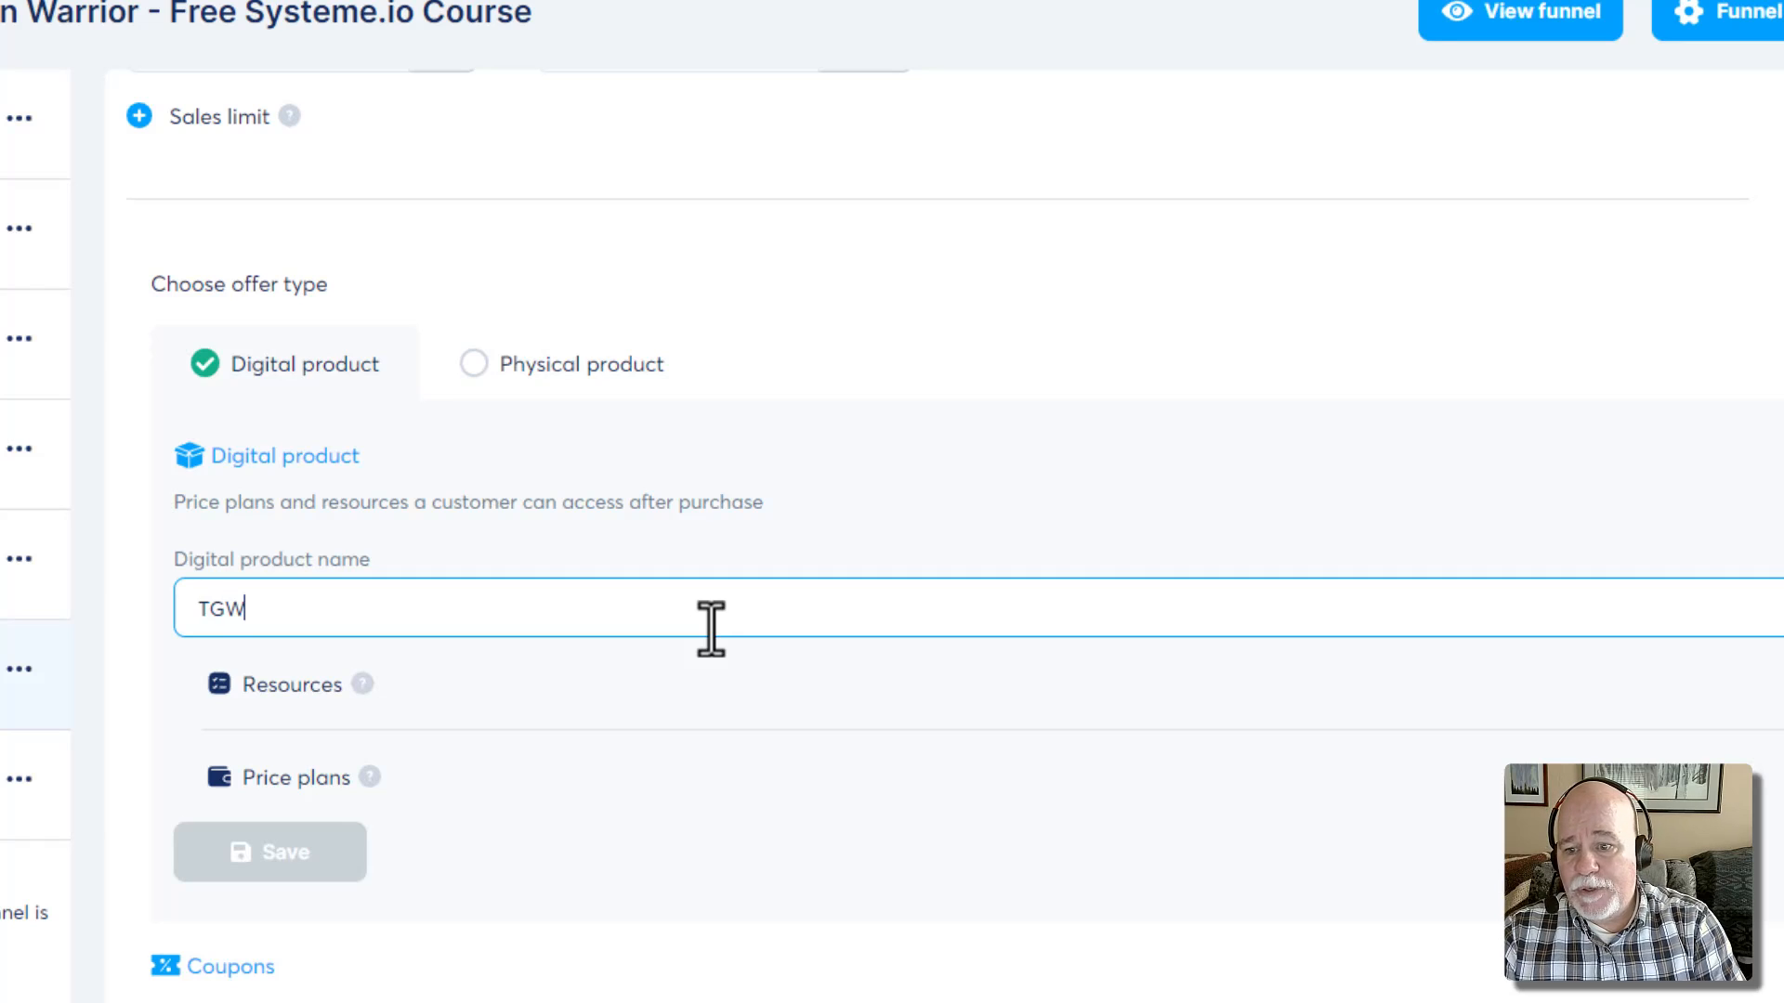
text( - Canva Te)
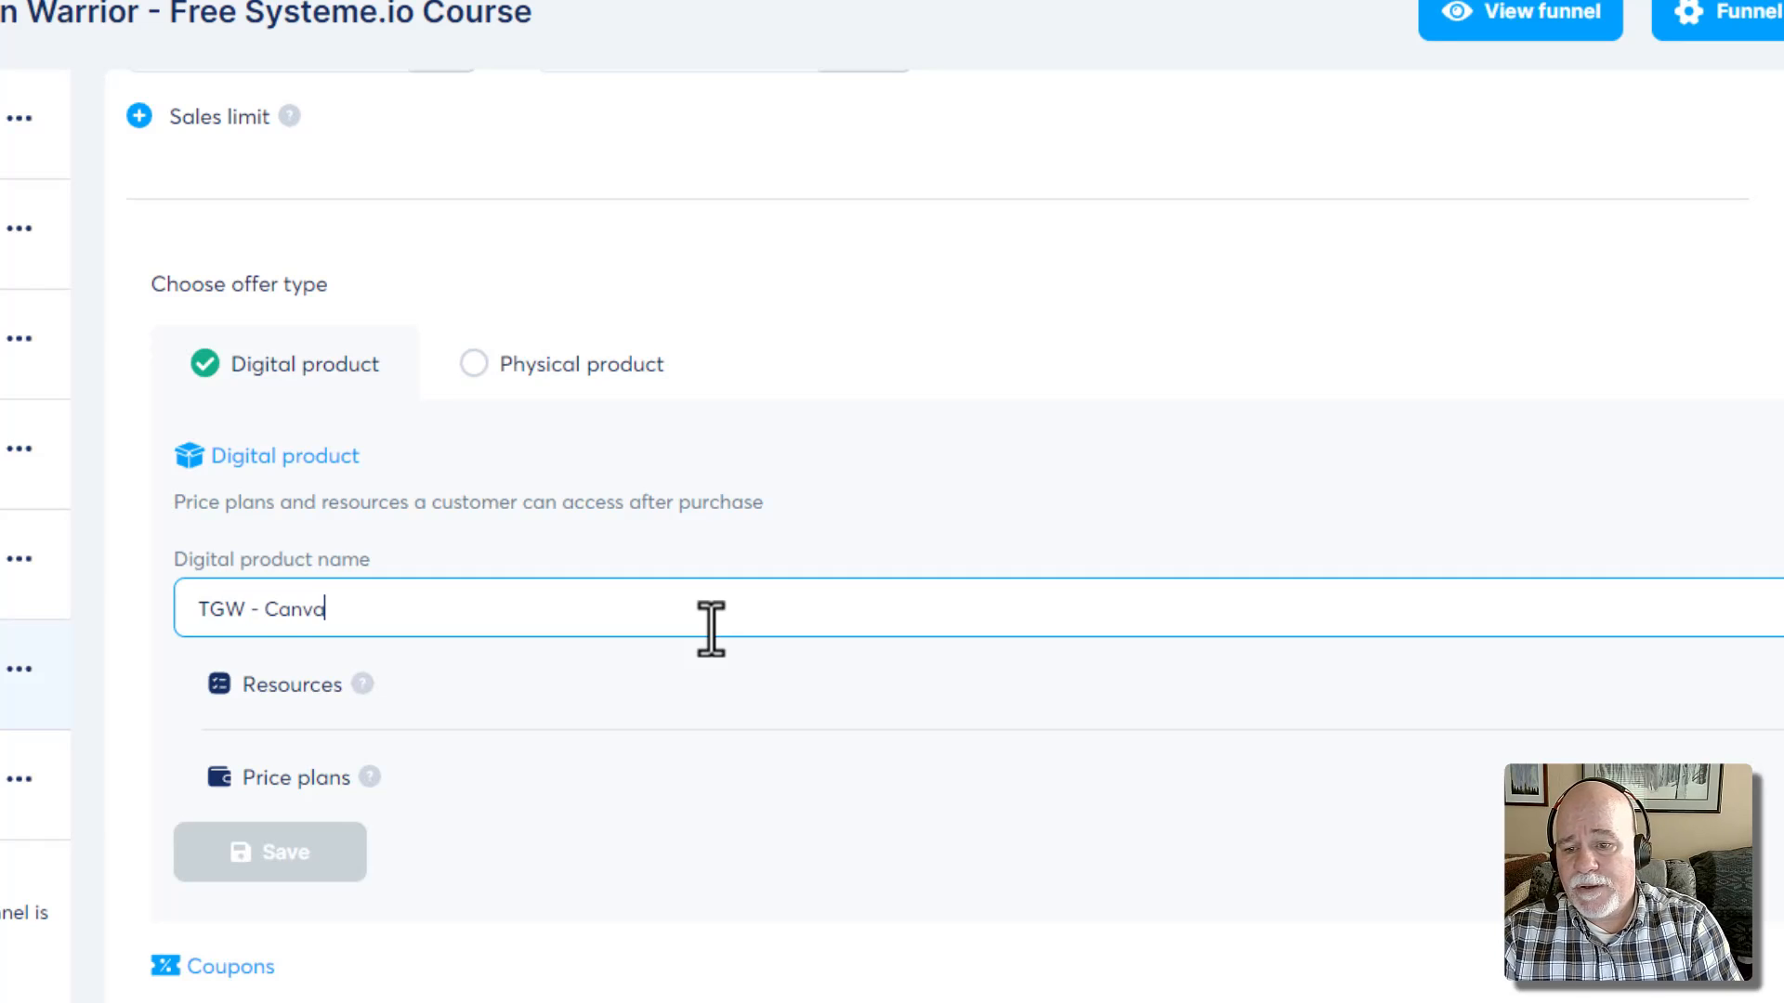
text(mplates)
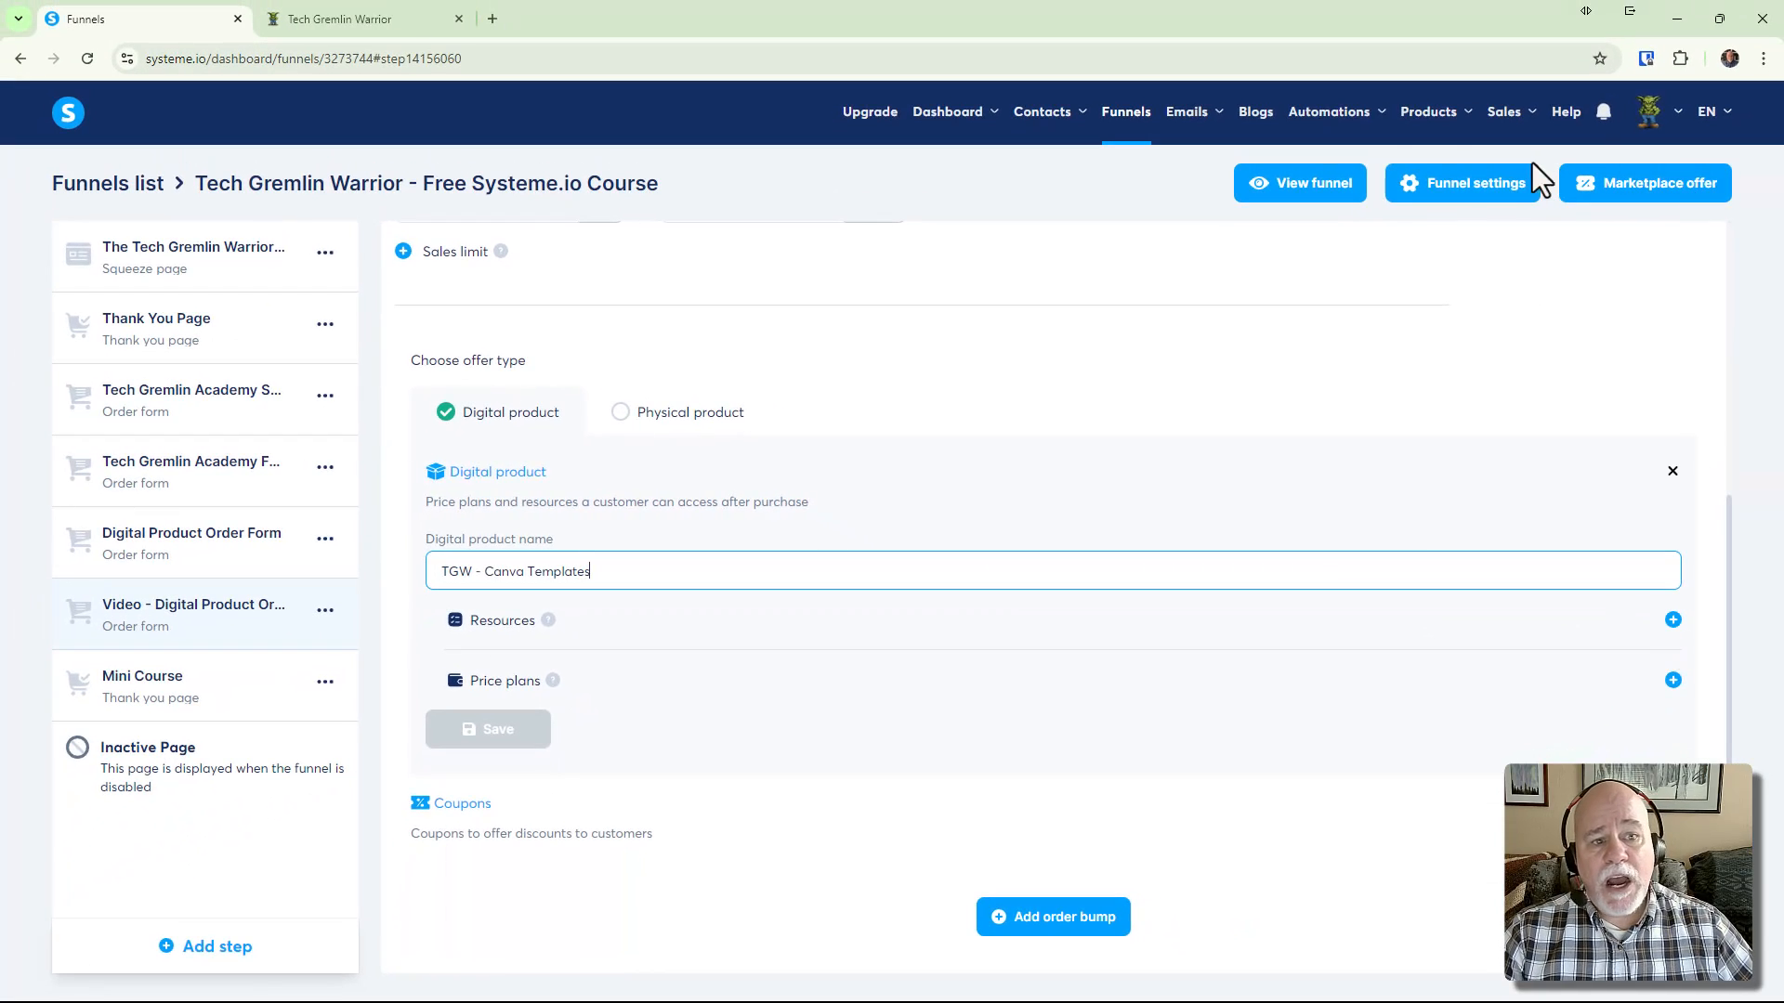
Open the Products > Courses page in a new browser tab
mouse_move(1426, 117)
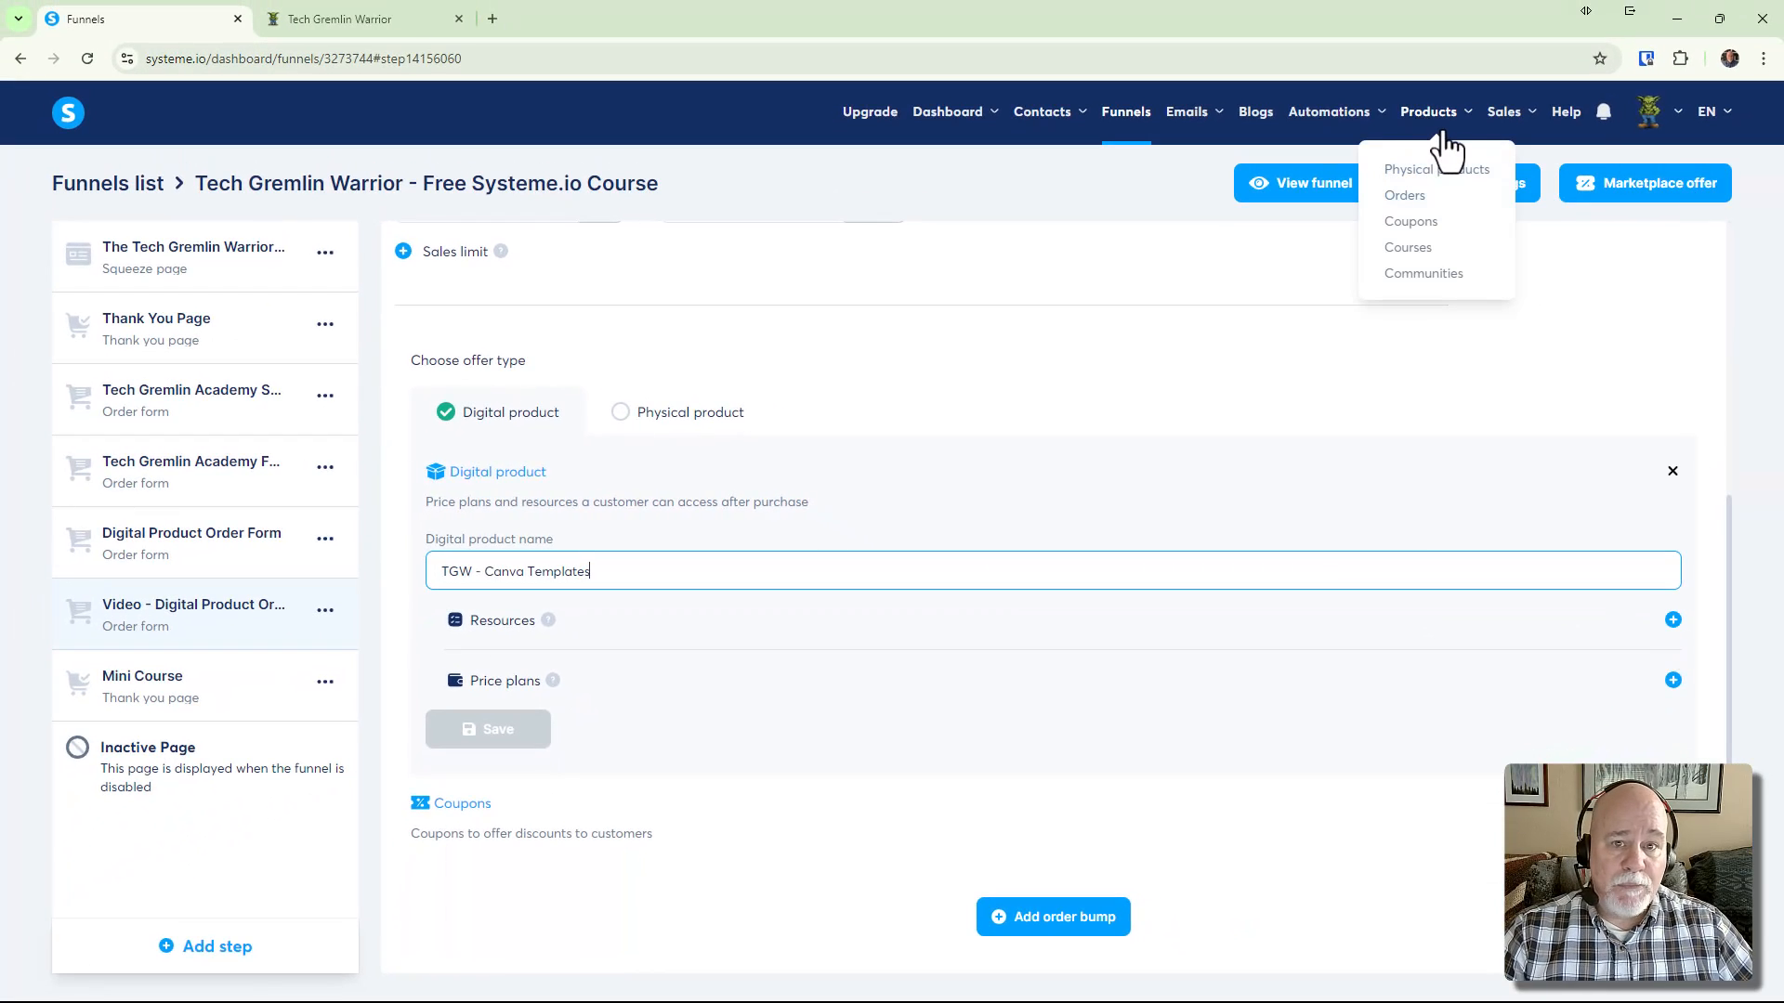
right_click(1434, 255)
click(1487, 272)
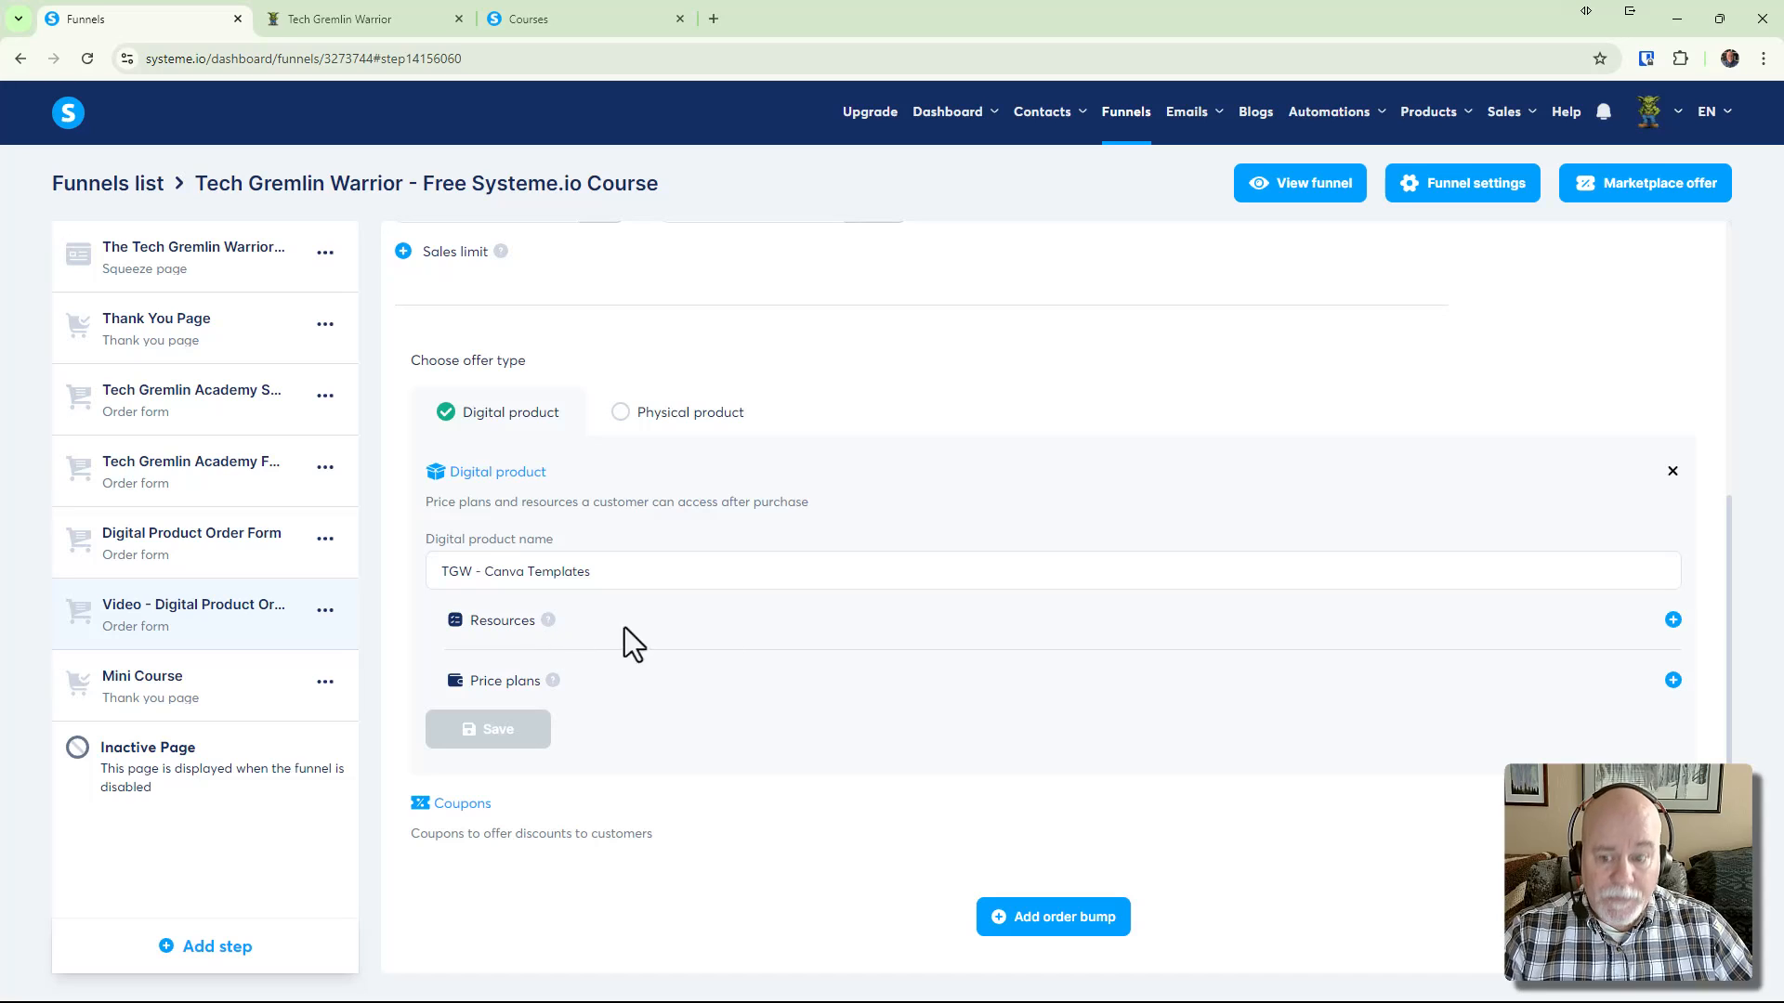
Add a Courses resource granting the Tech Gremlin Academy course, then open the access type options
click(1673, 620)
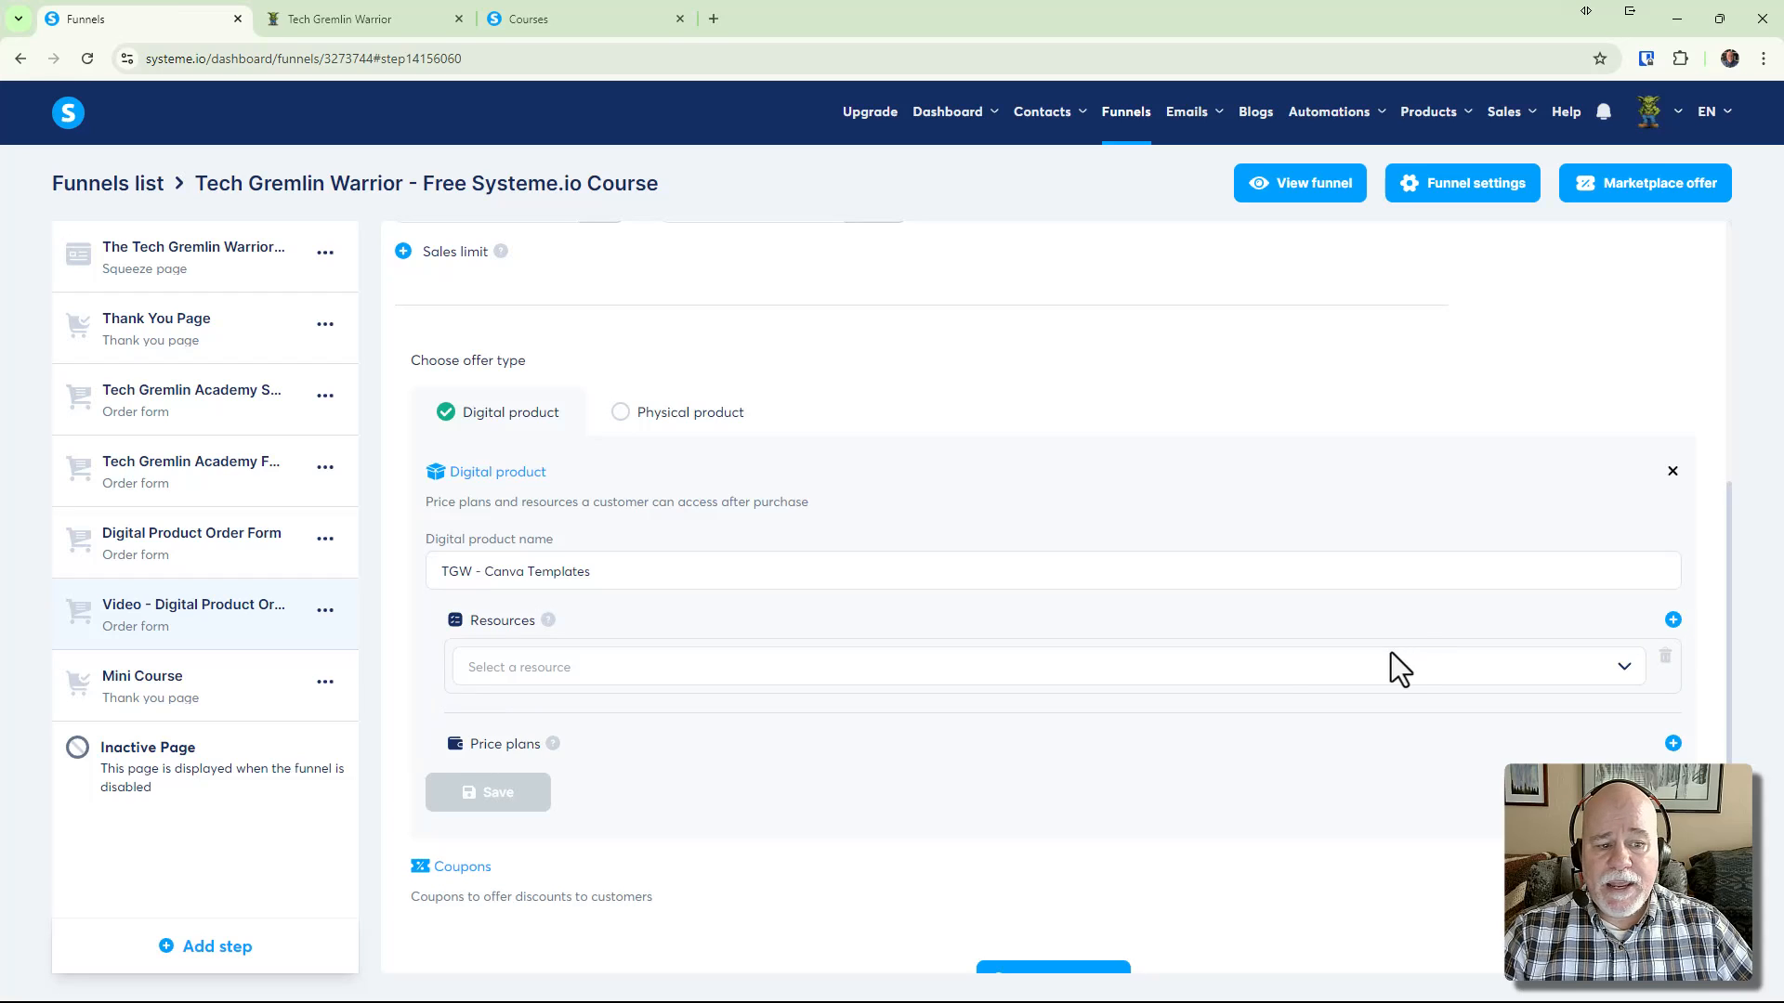
click(1624, 671)
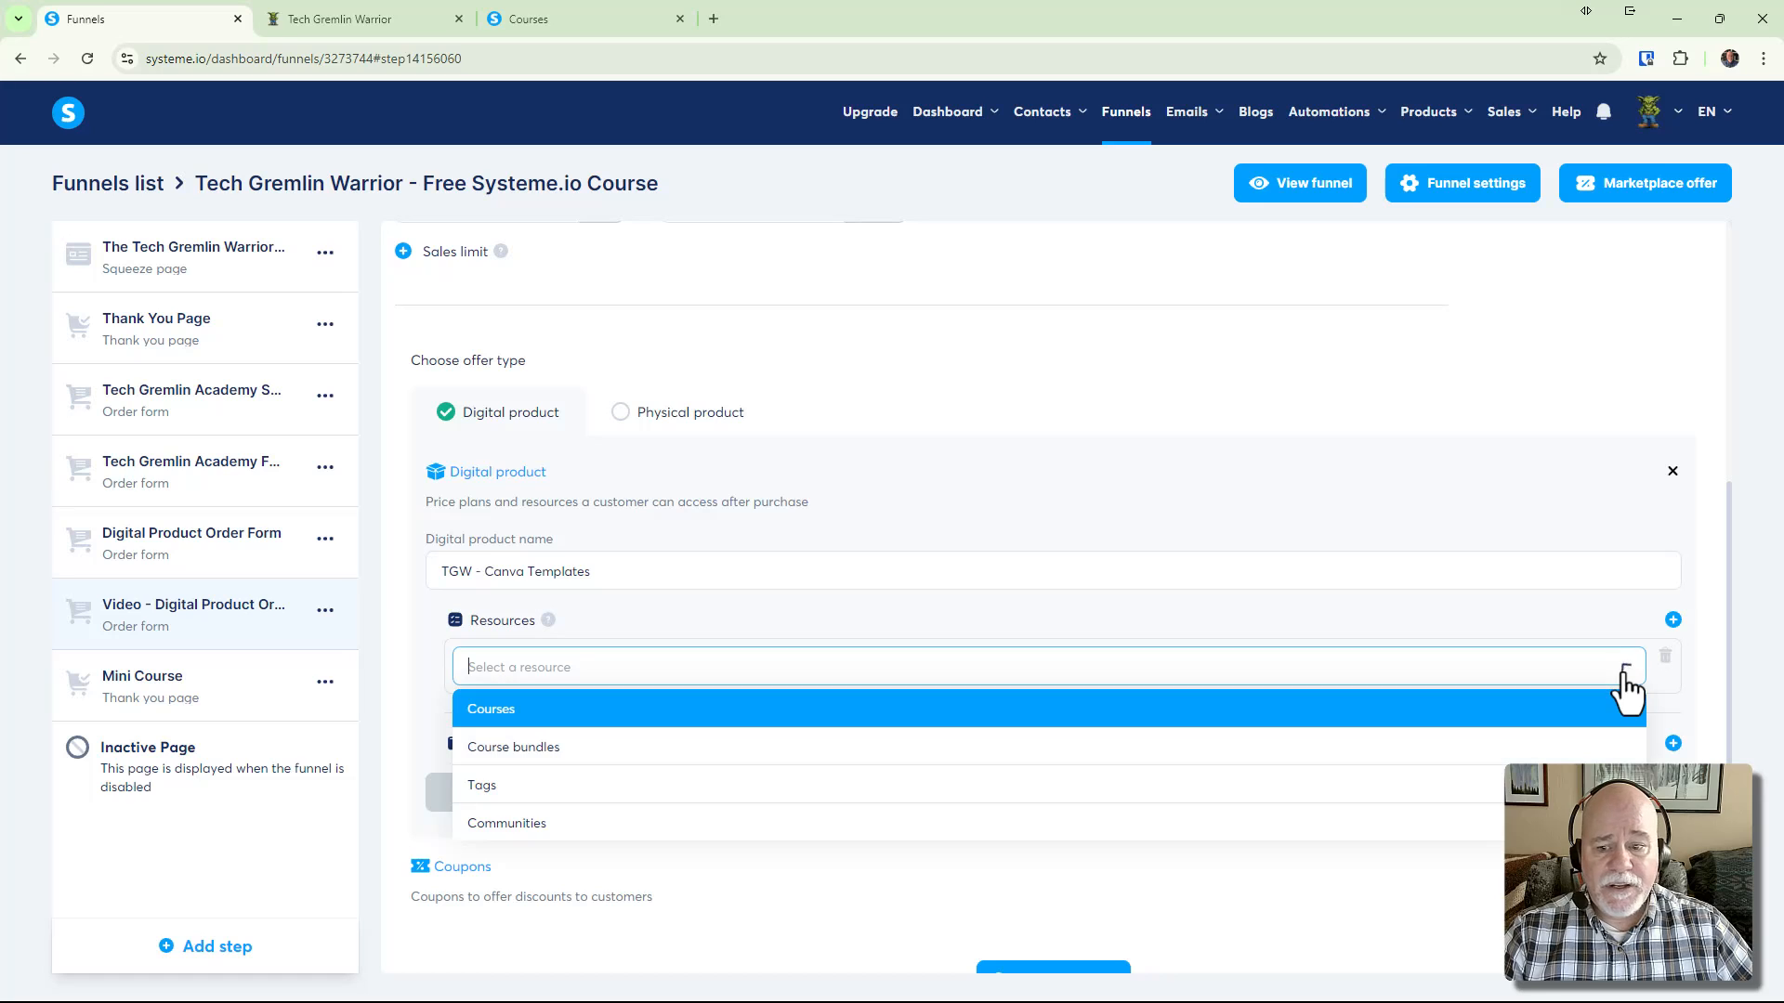
click(911, 723)
click(911, 722)
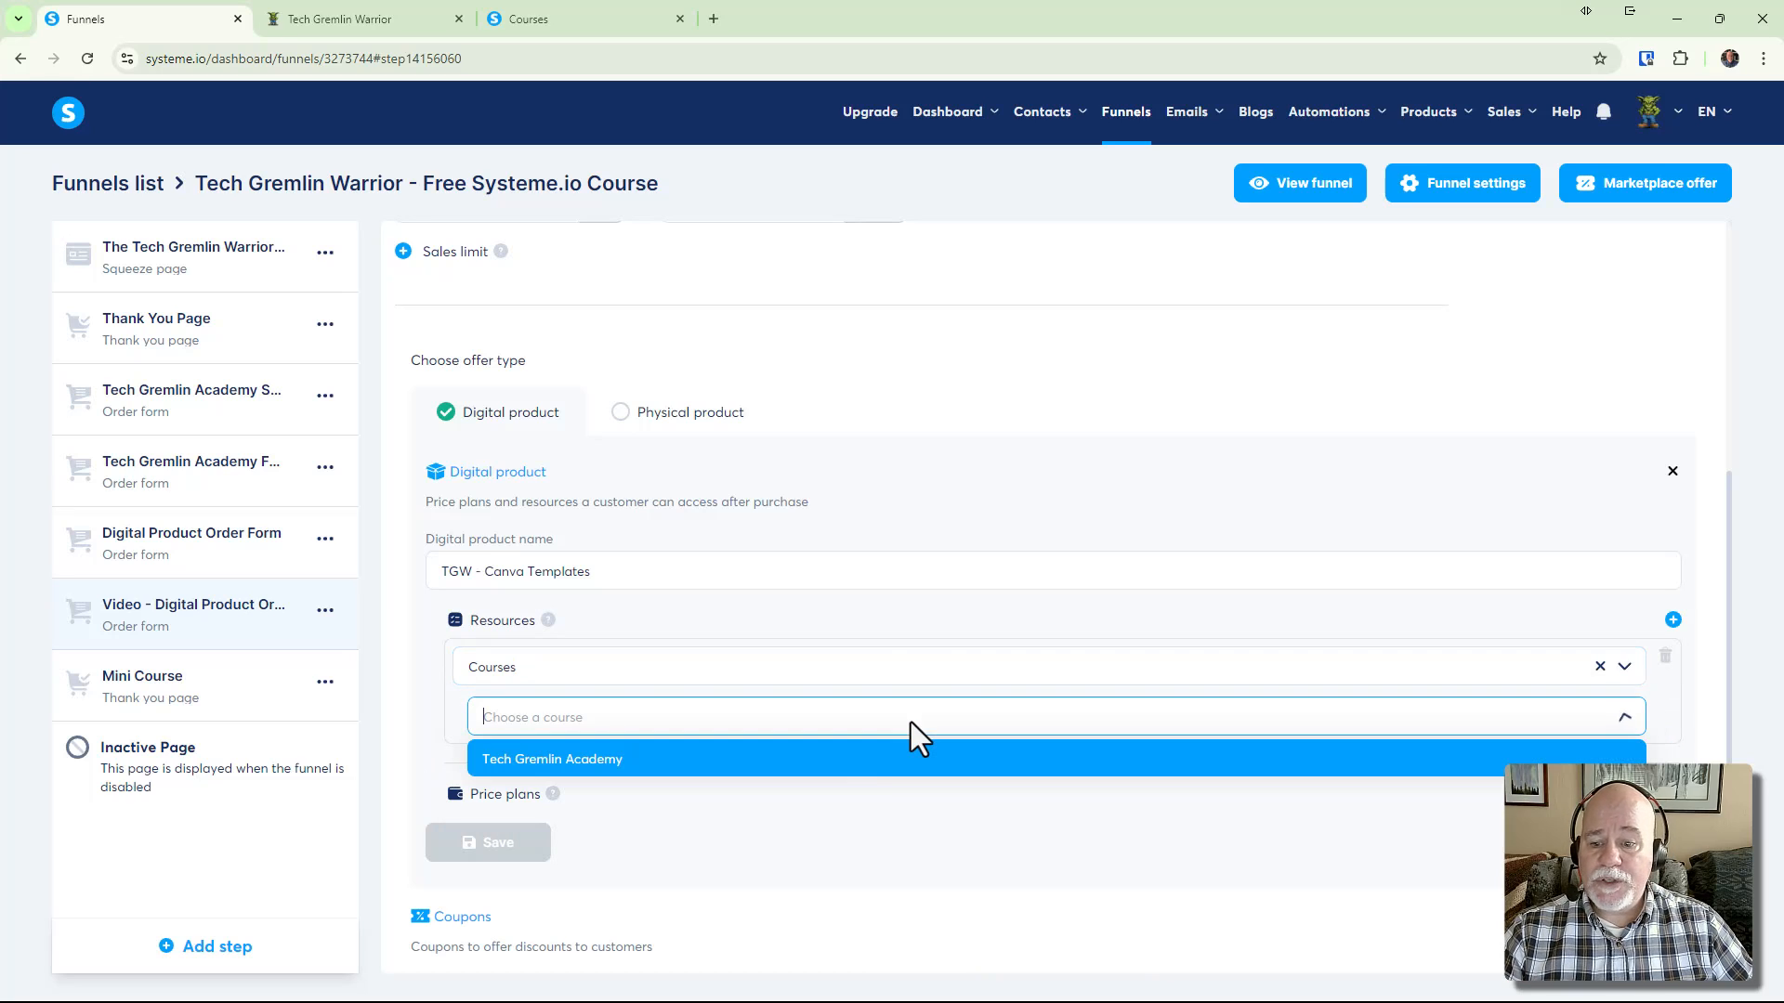
click(868, 770)
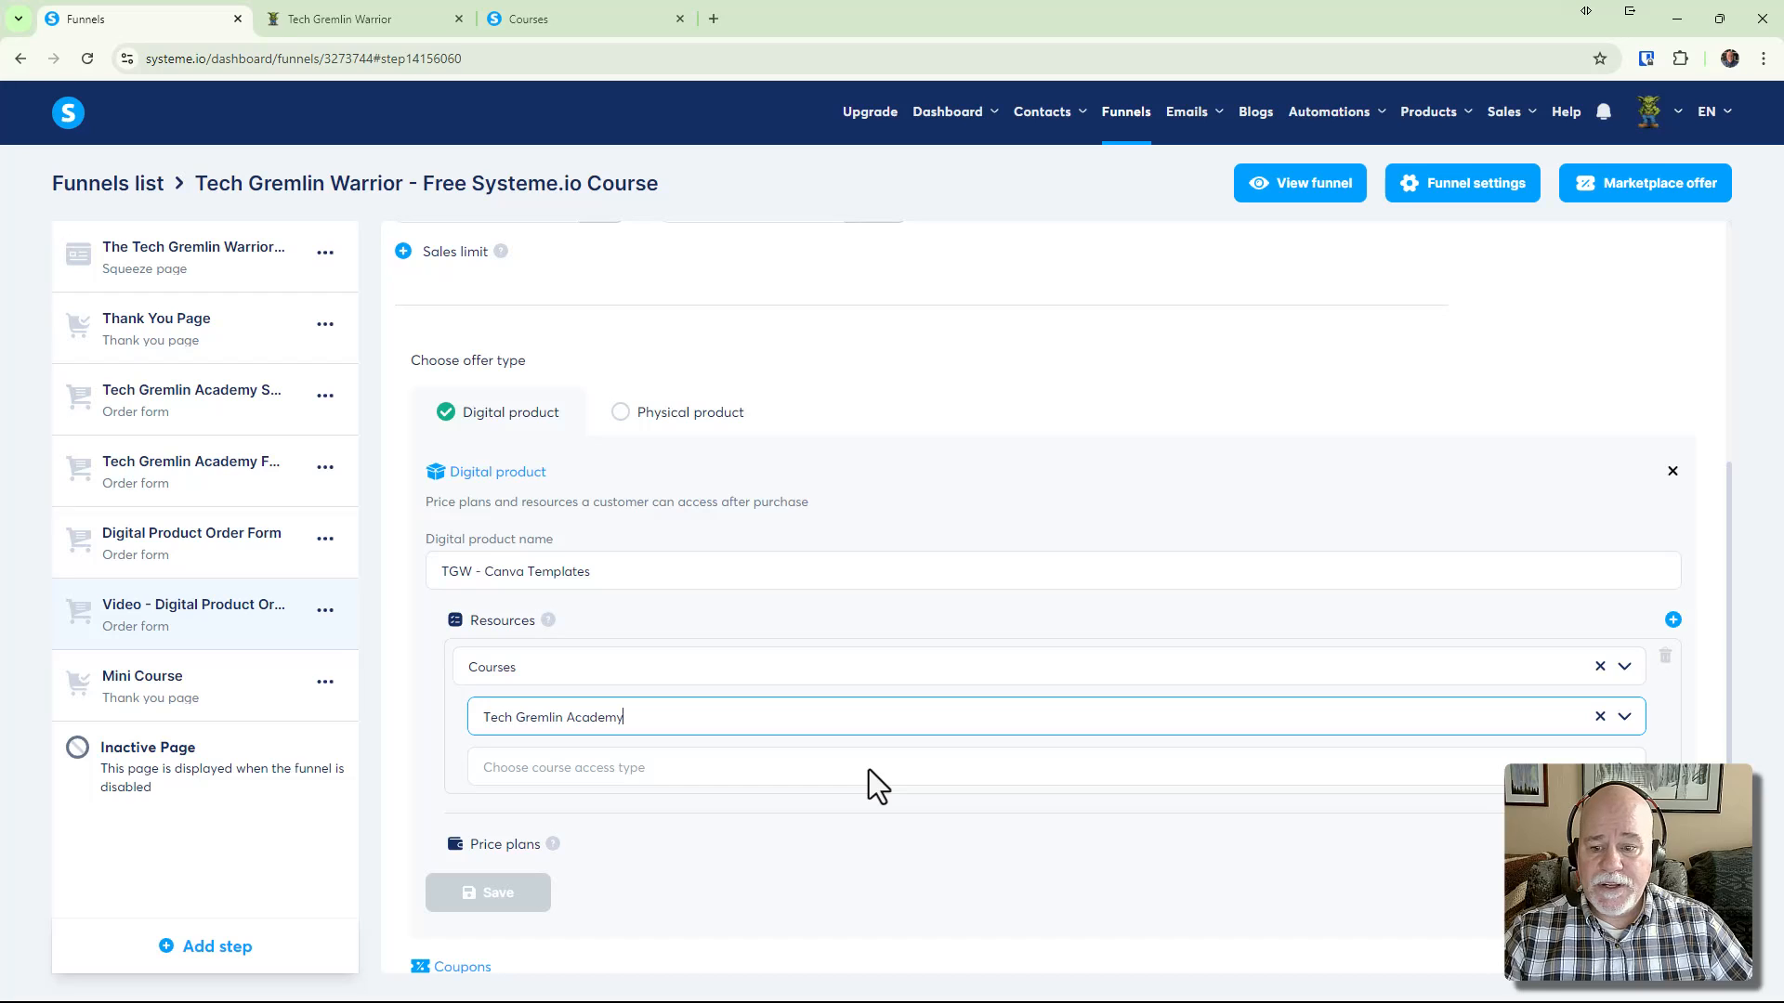
click(868, 769)
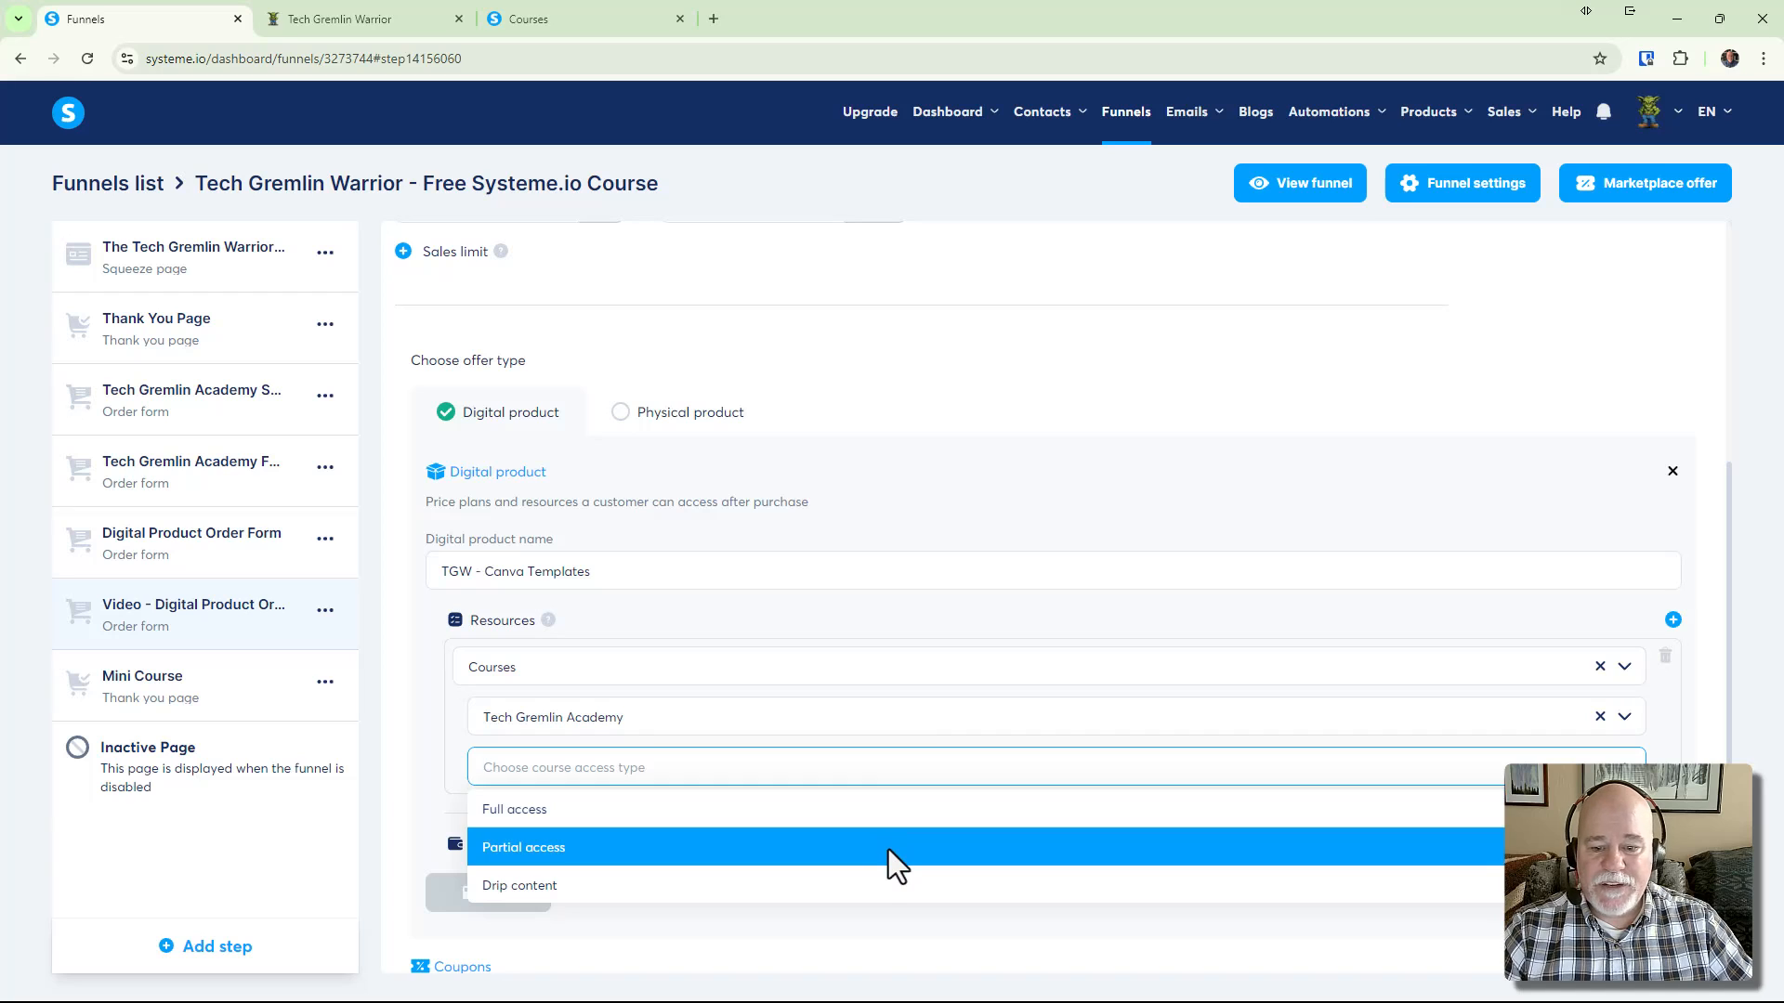
Try Partial access with the Introduction module, then switch the course resource to Full access
click(890, 849)
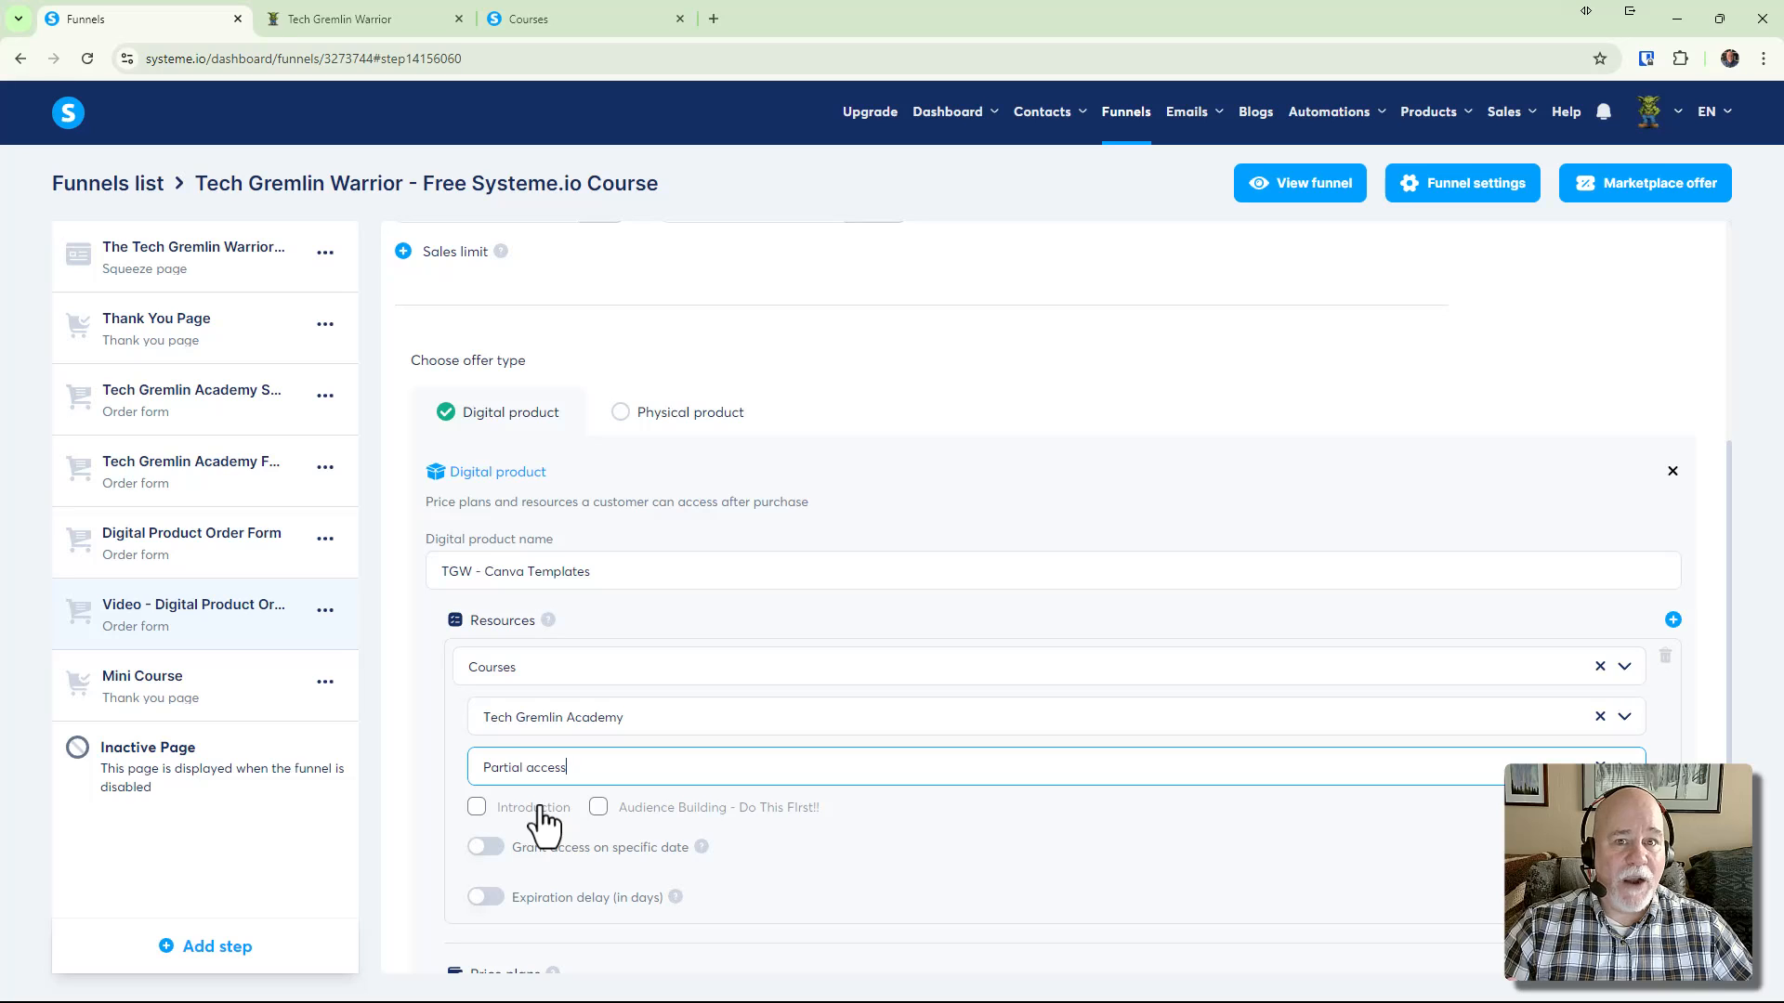
click(478, 808)
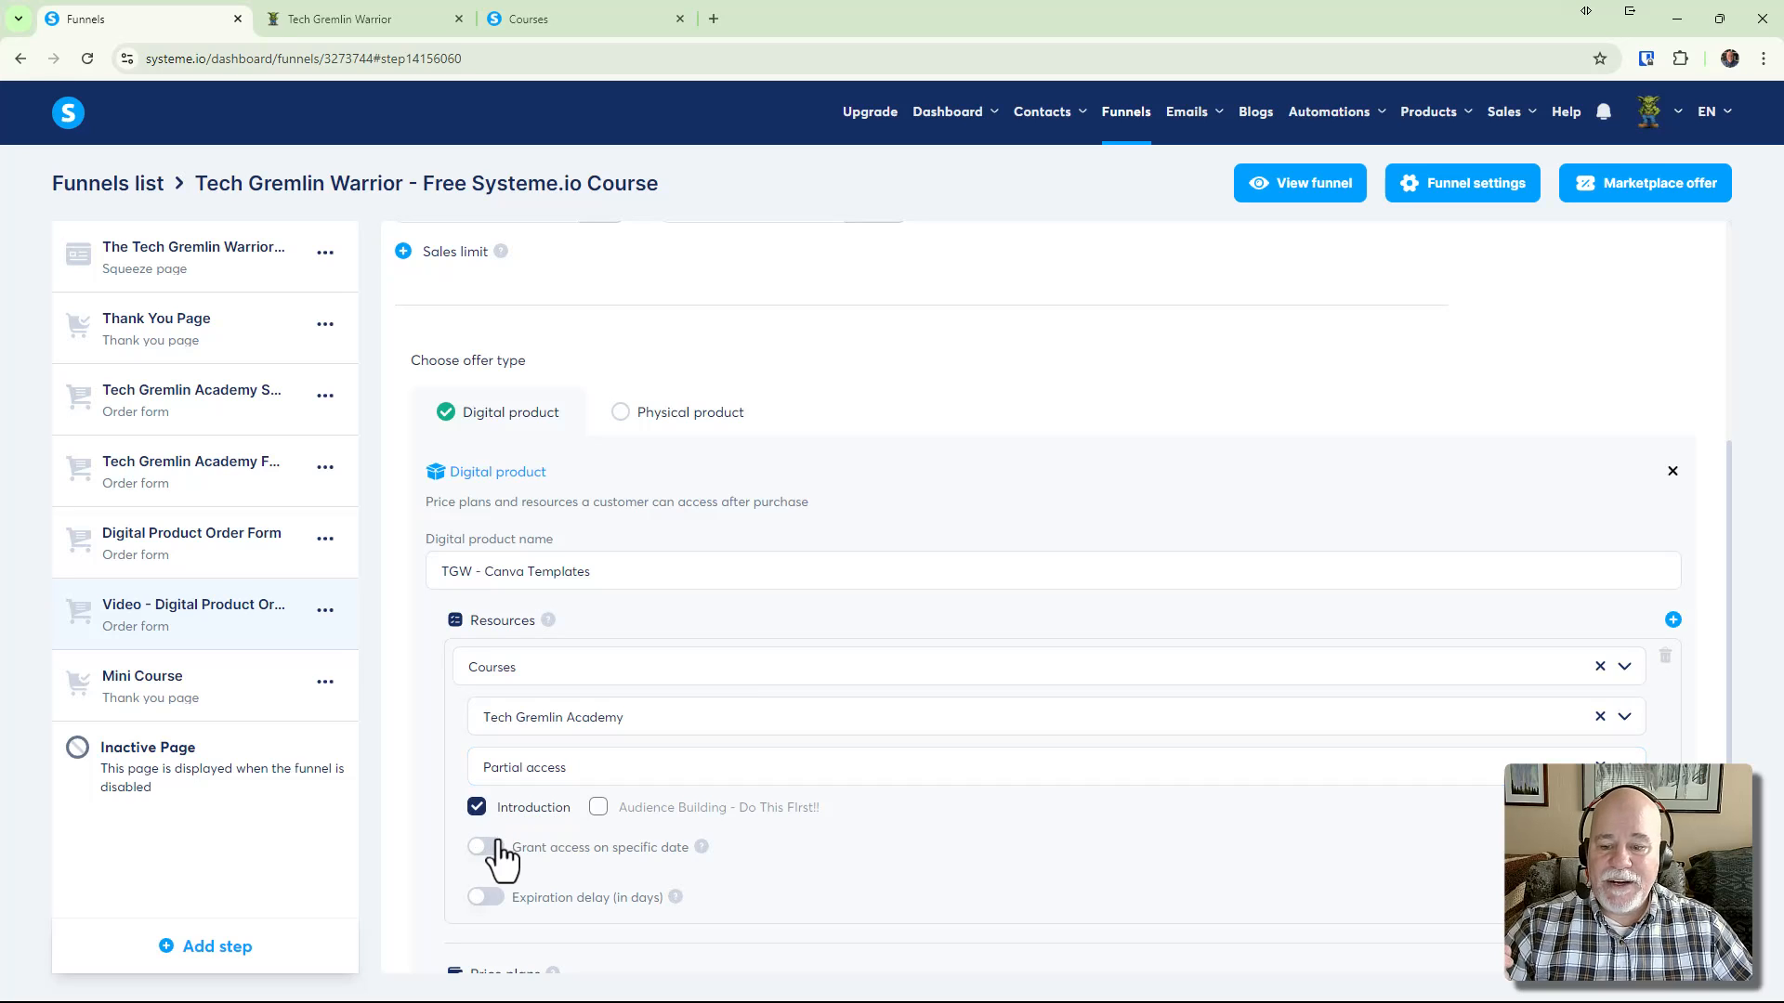
scroll(511, 853, down, 3)
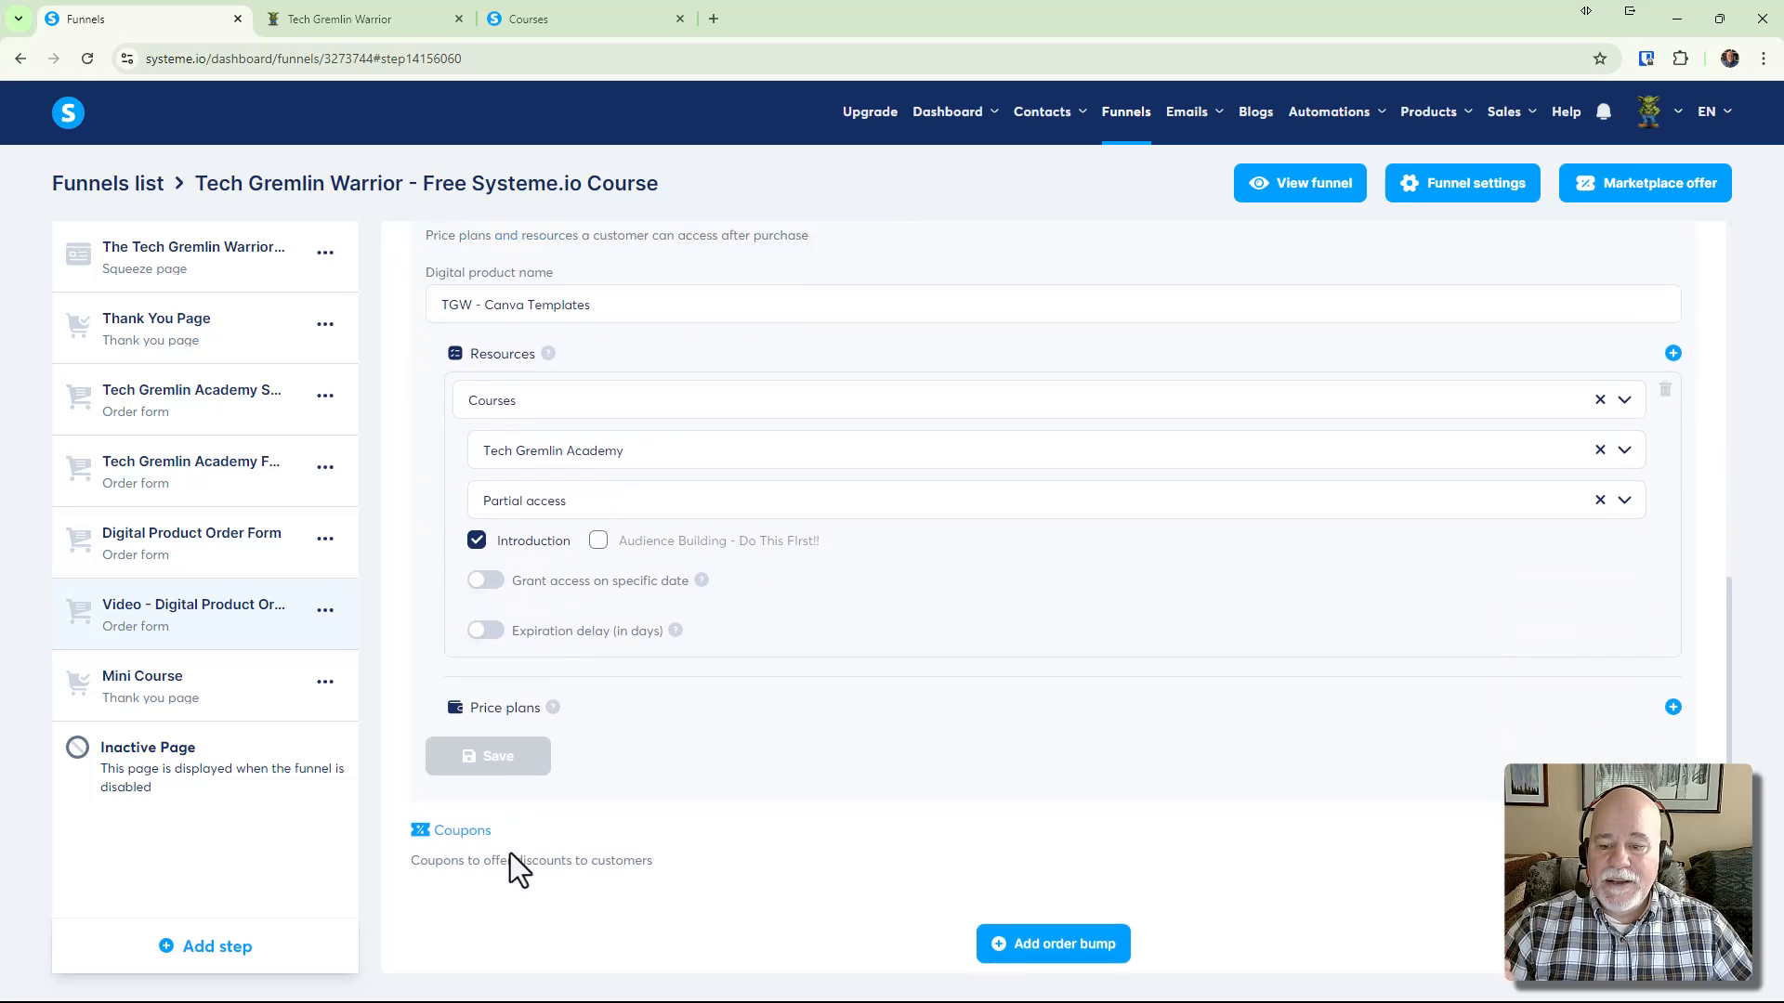
click(476, 530)
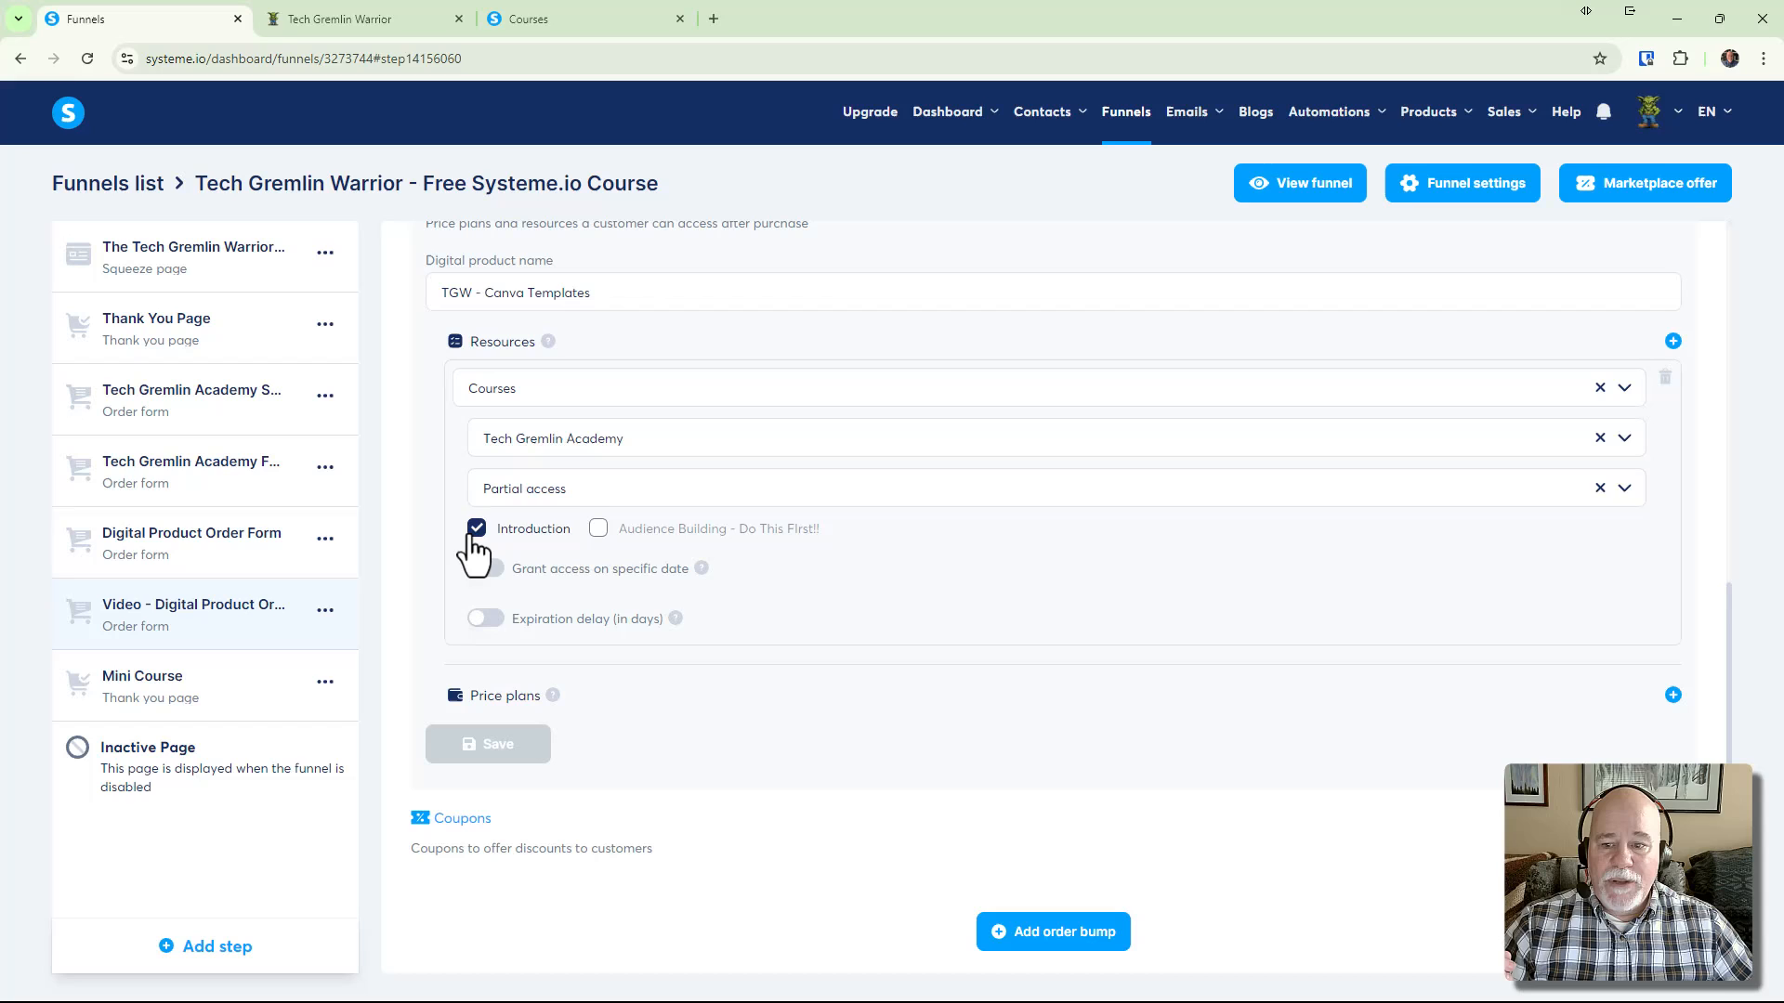
click(1600, 487)
click(1624, 606)
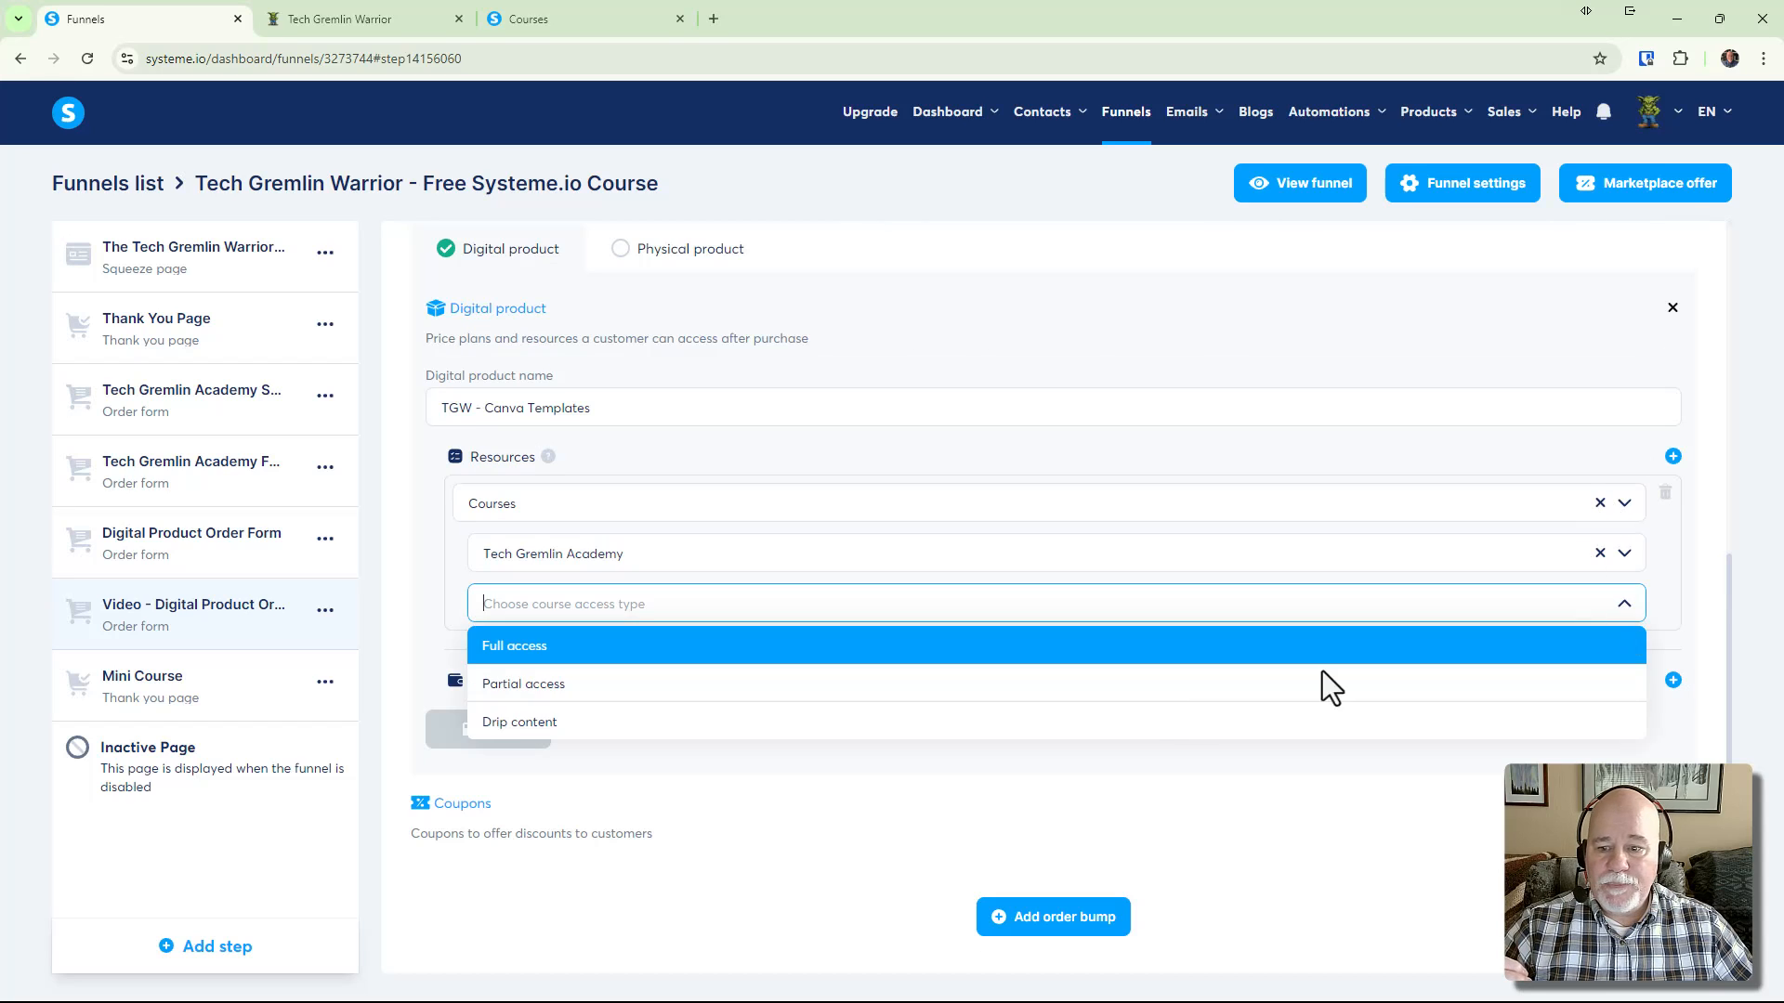
click(1078, 656)
scroll(1114, 745, down, 1)
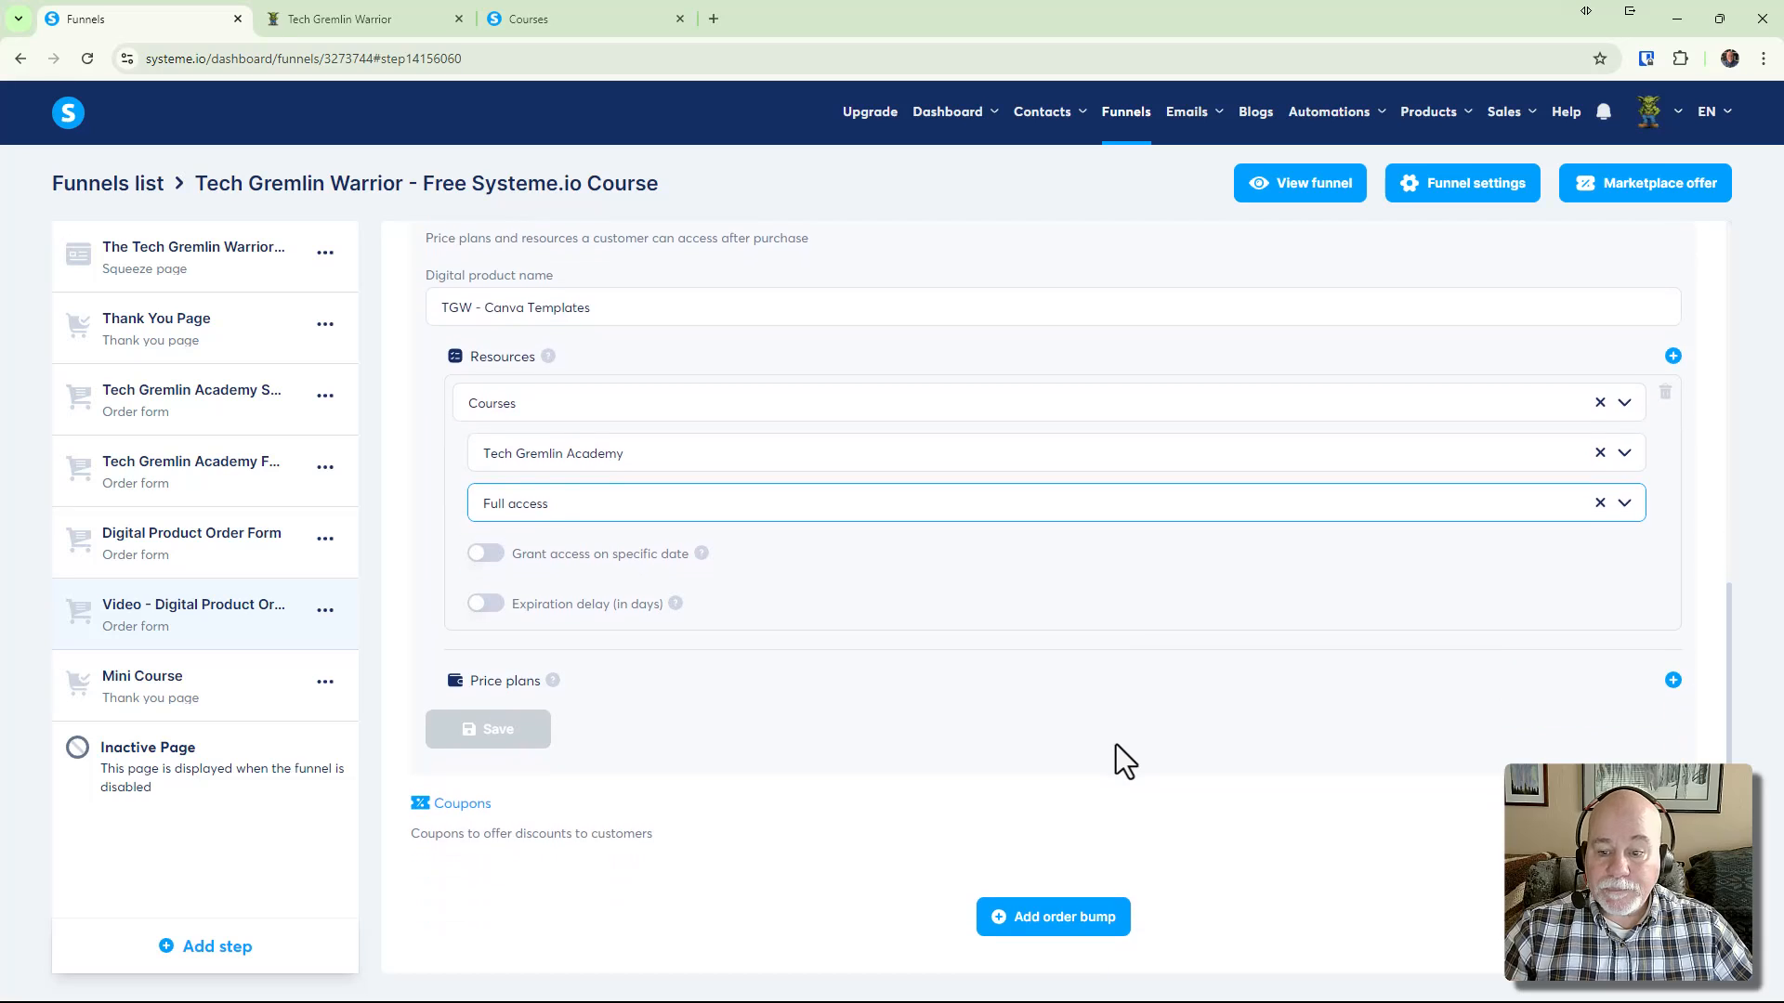
Create a new one-time price plan and select its 0 usd payment amount
click(1673, 681)
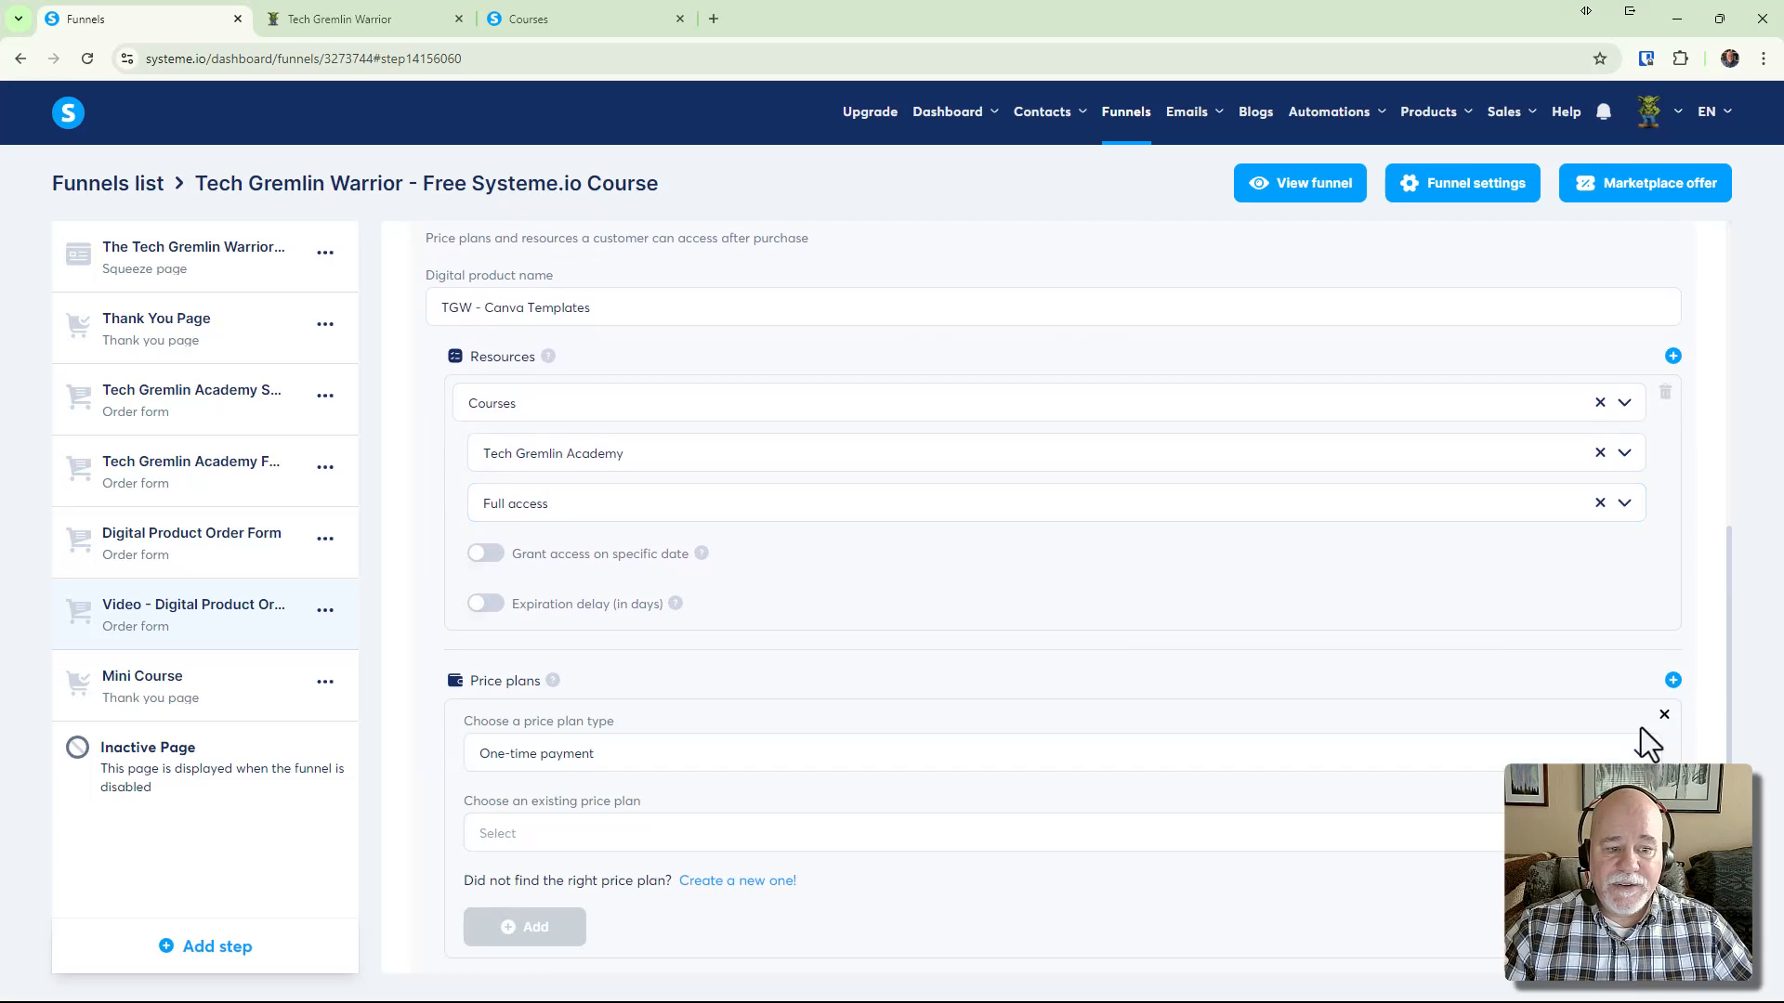
scroll(1654, 743, down, 2)
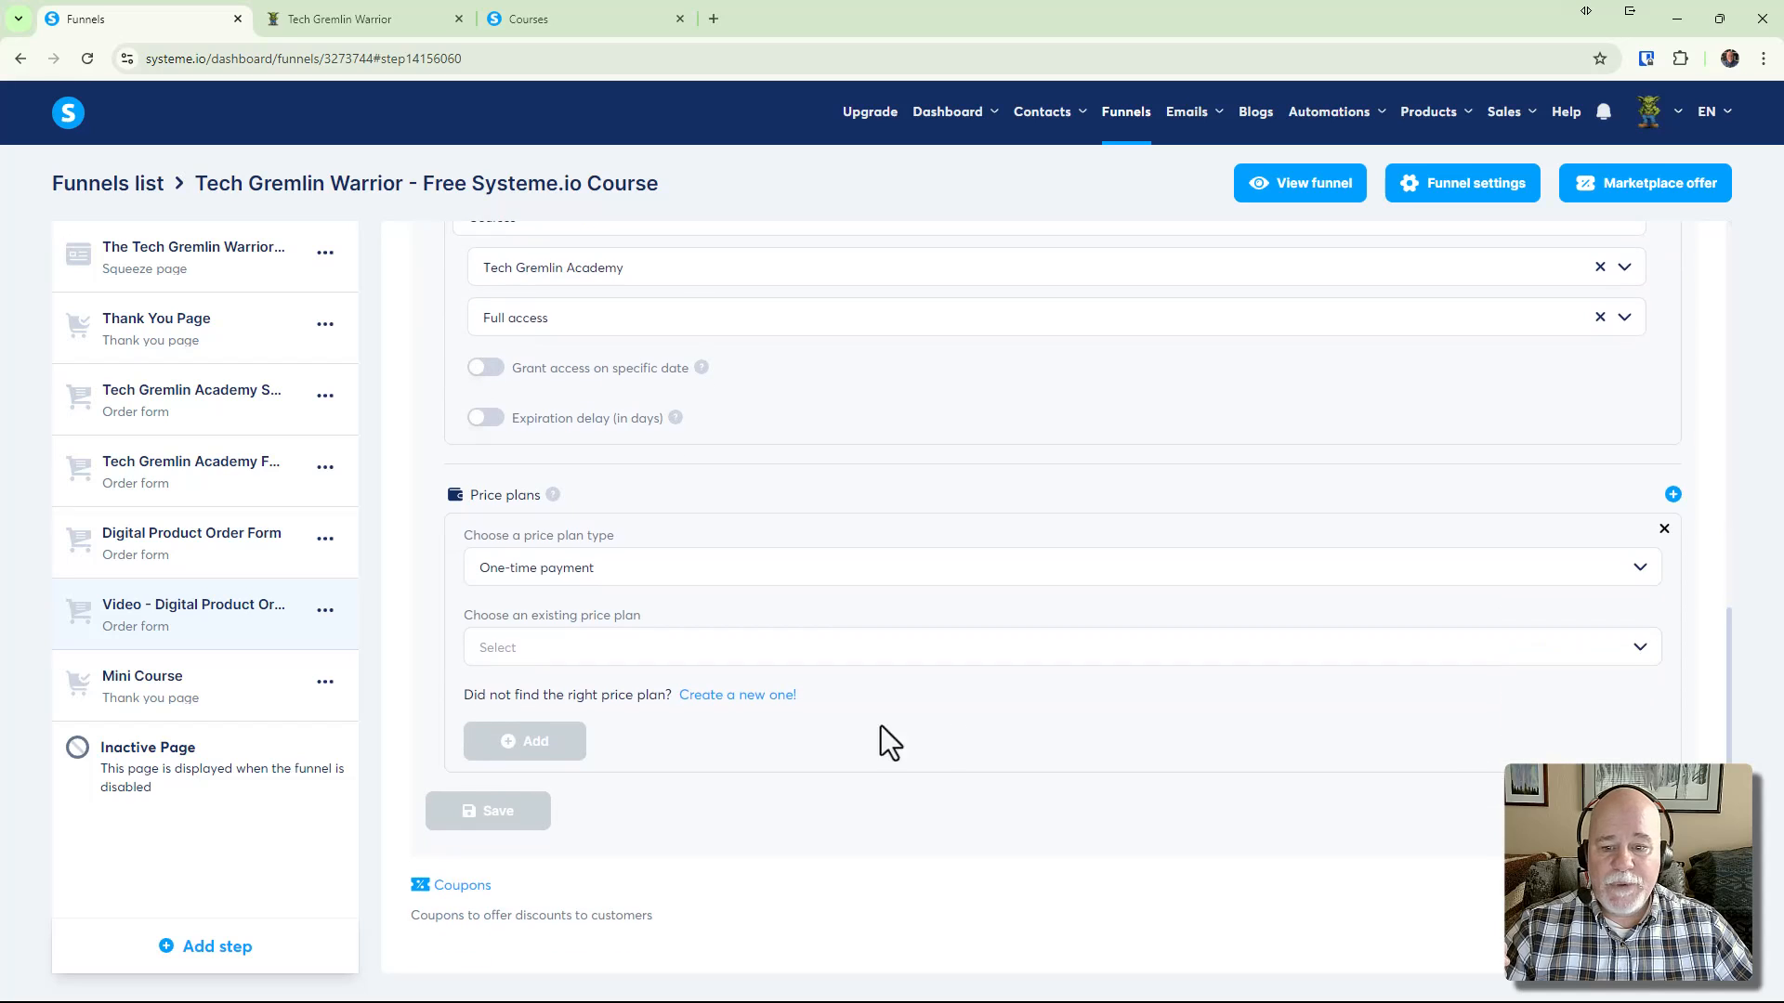
click(758, 697)
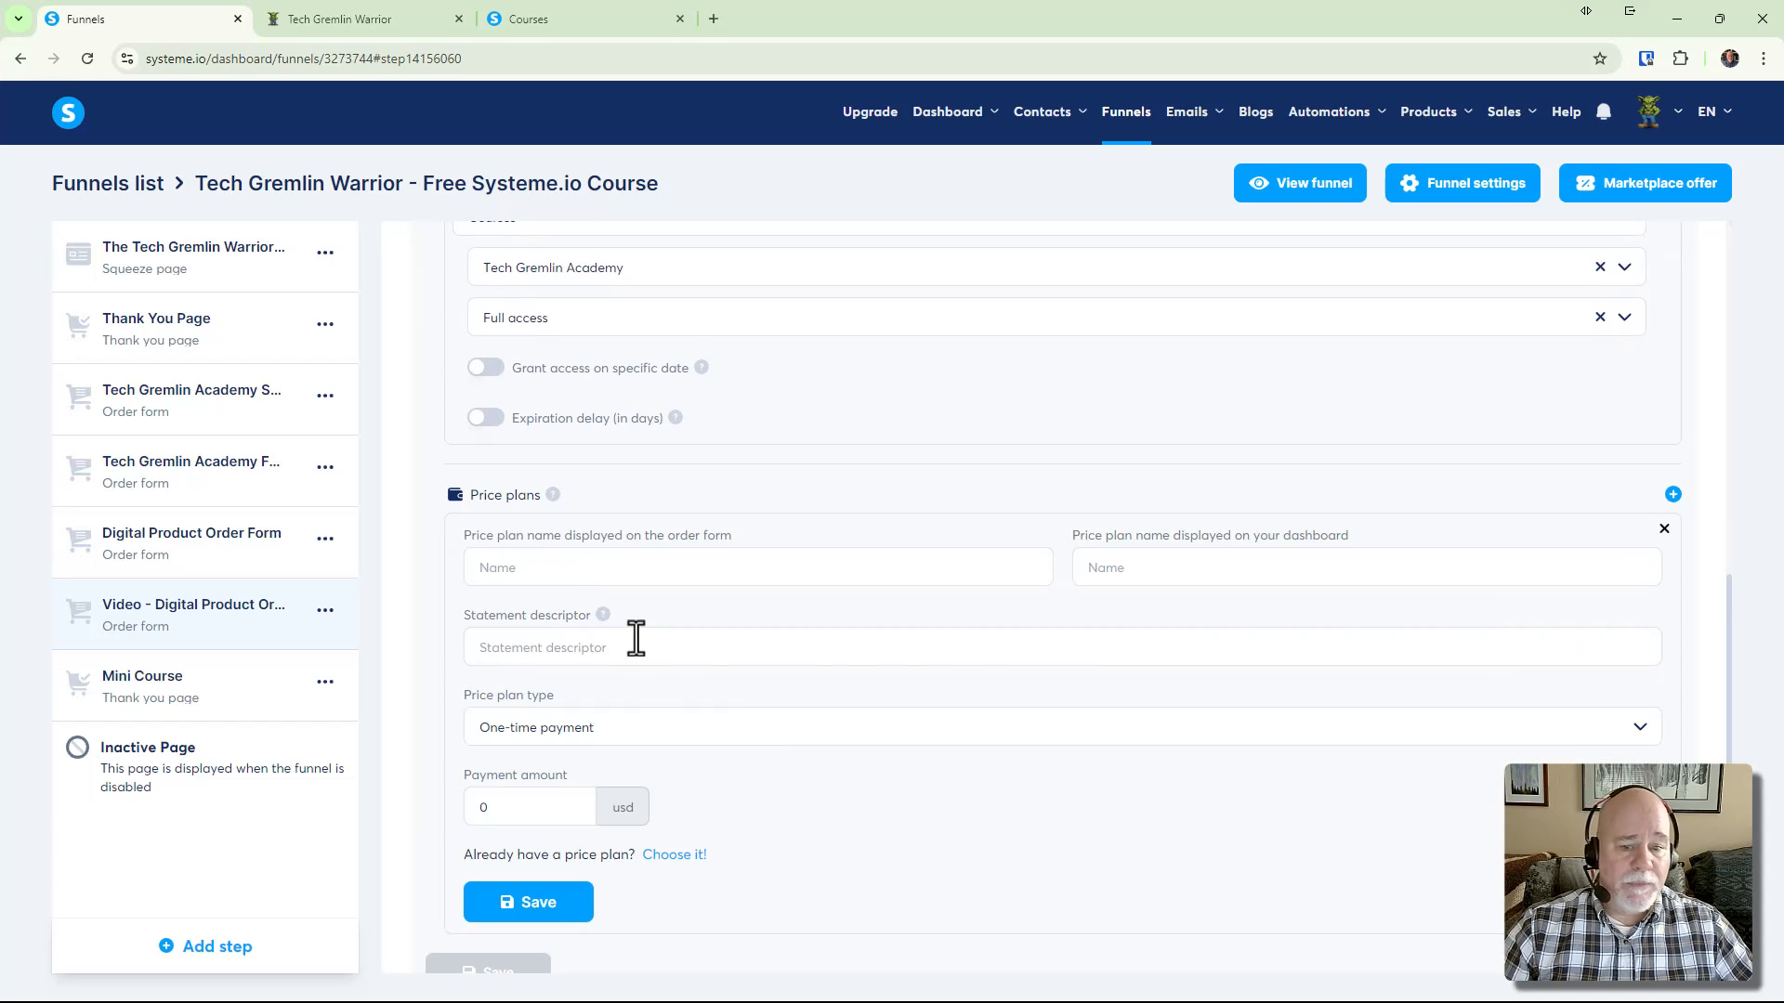
click(511, 807)
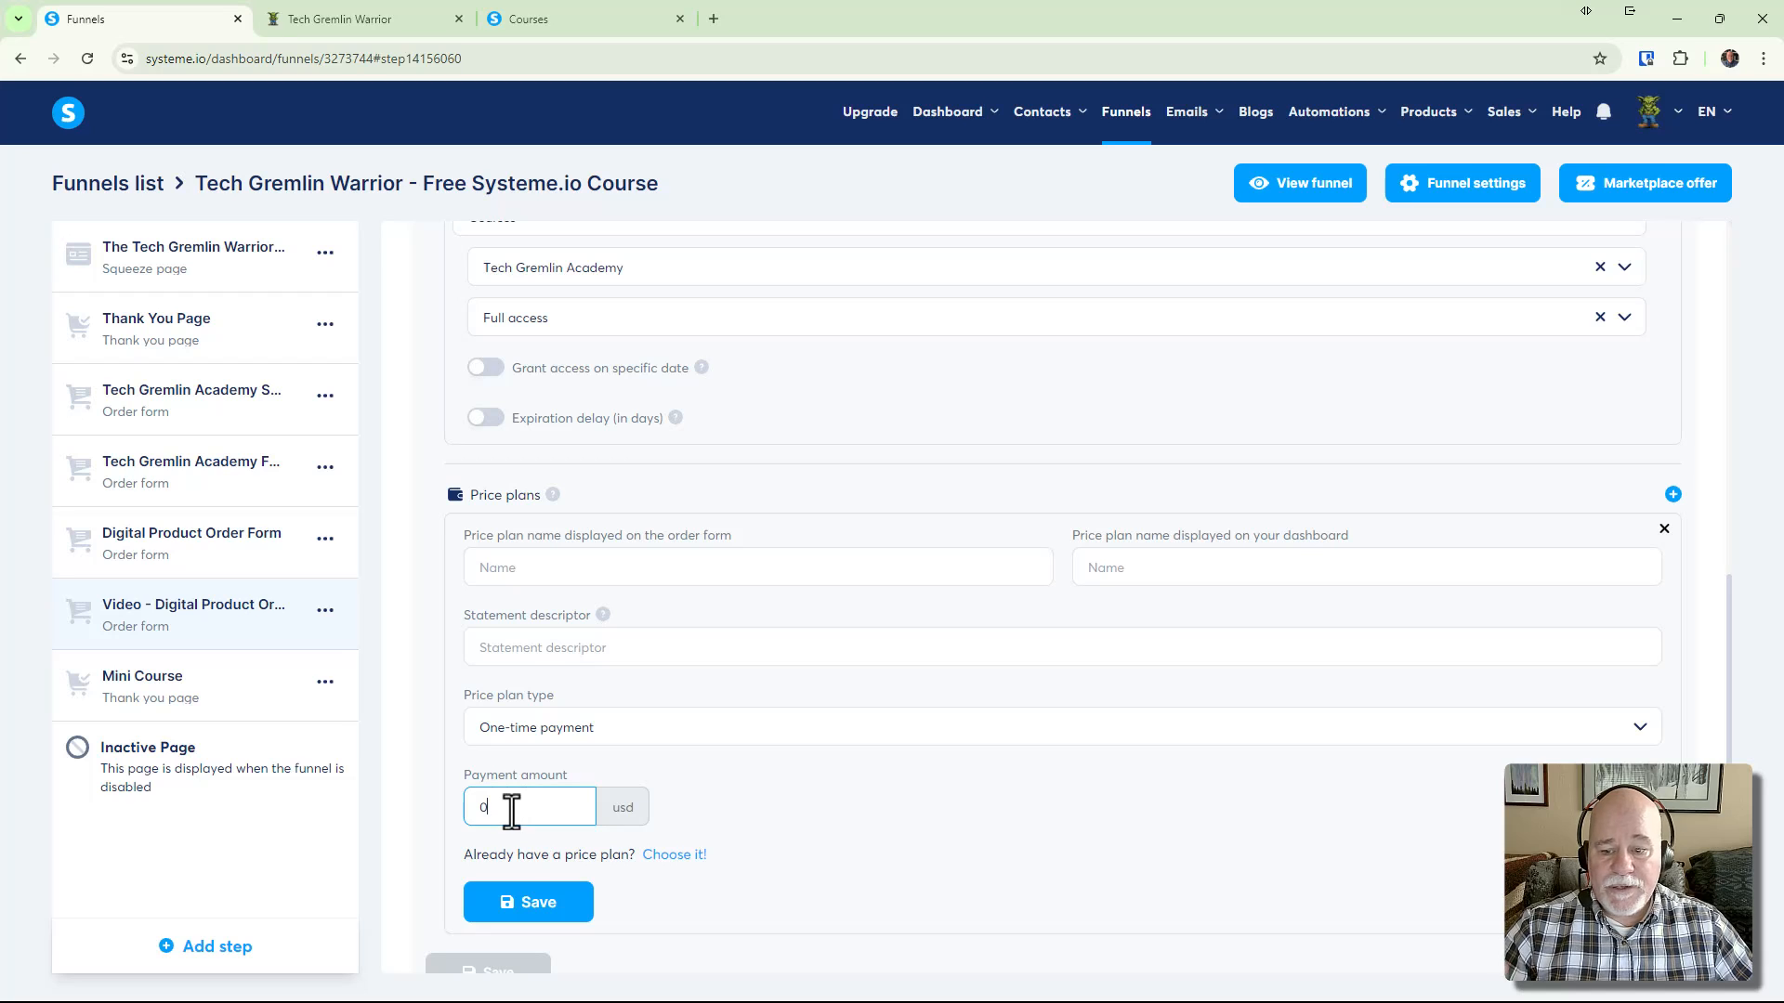
double_click(482, 807)
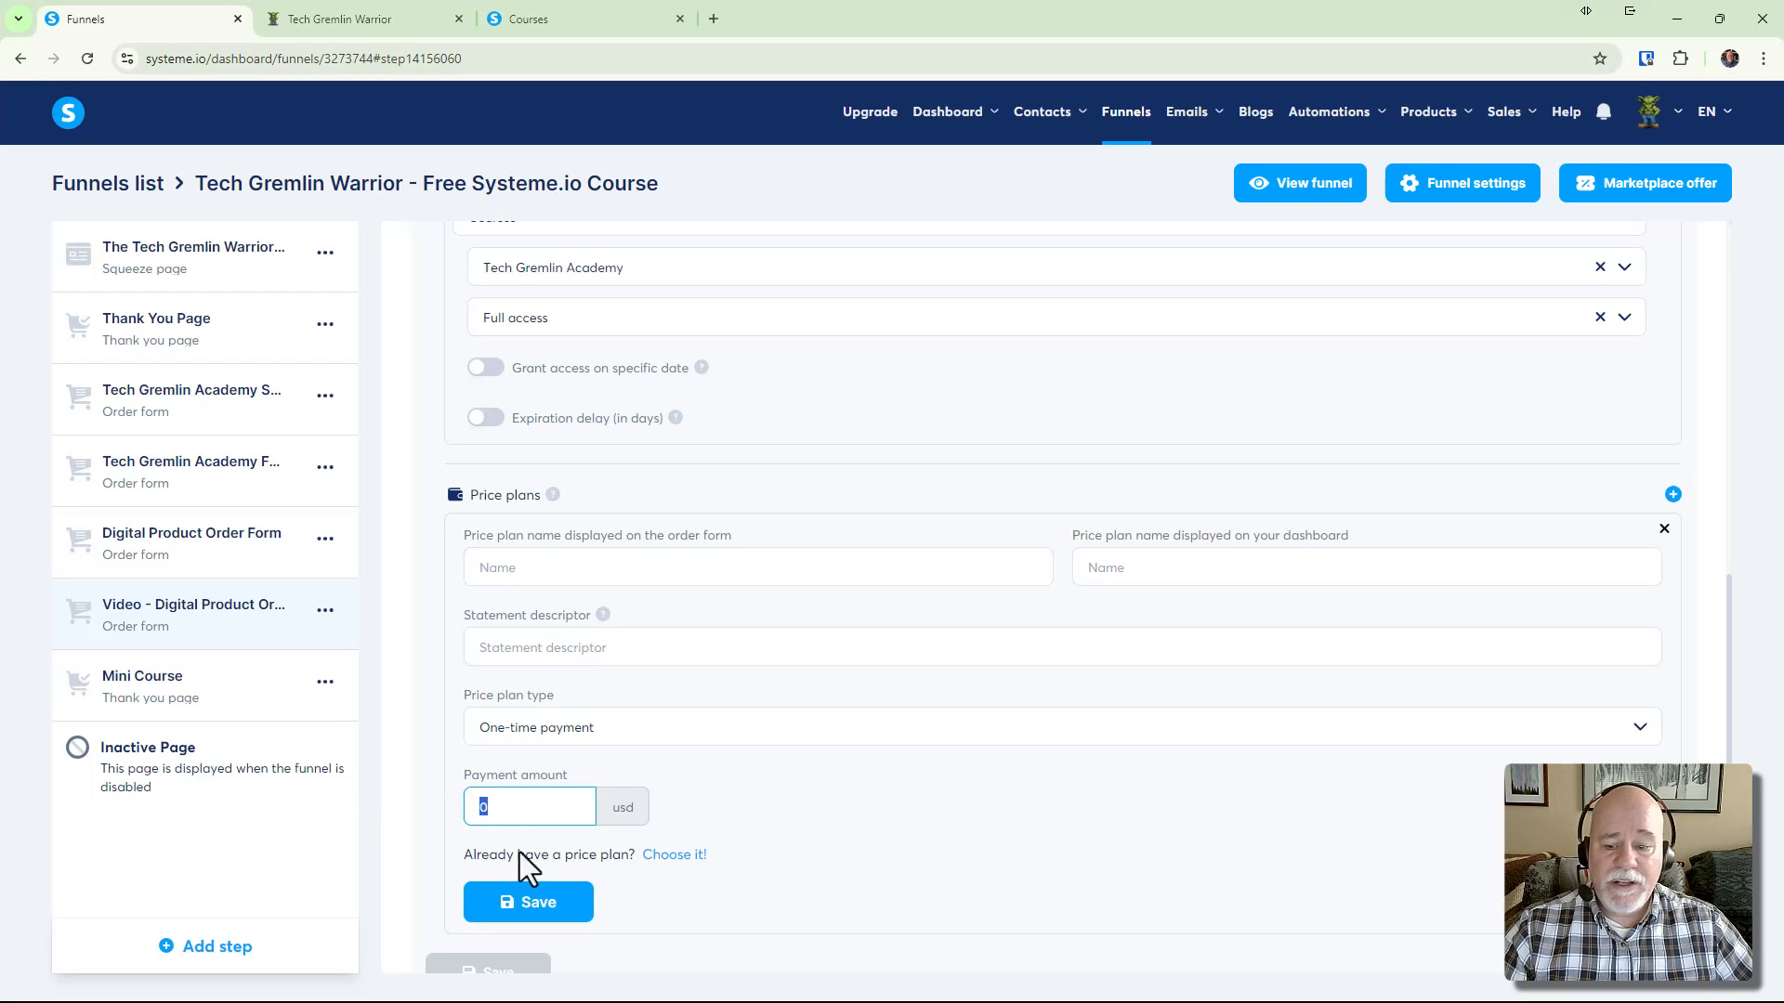
scroll(581, 911, down, 2)
scroll(599, 845, up, 6)
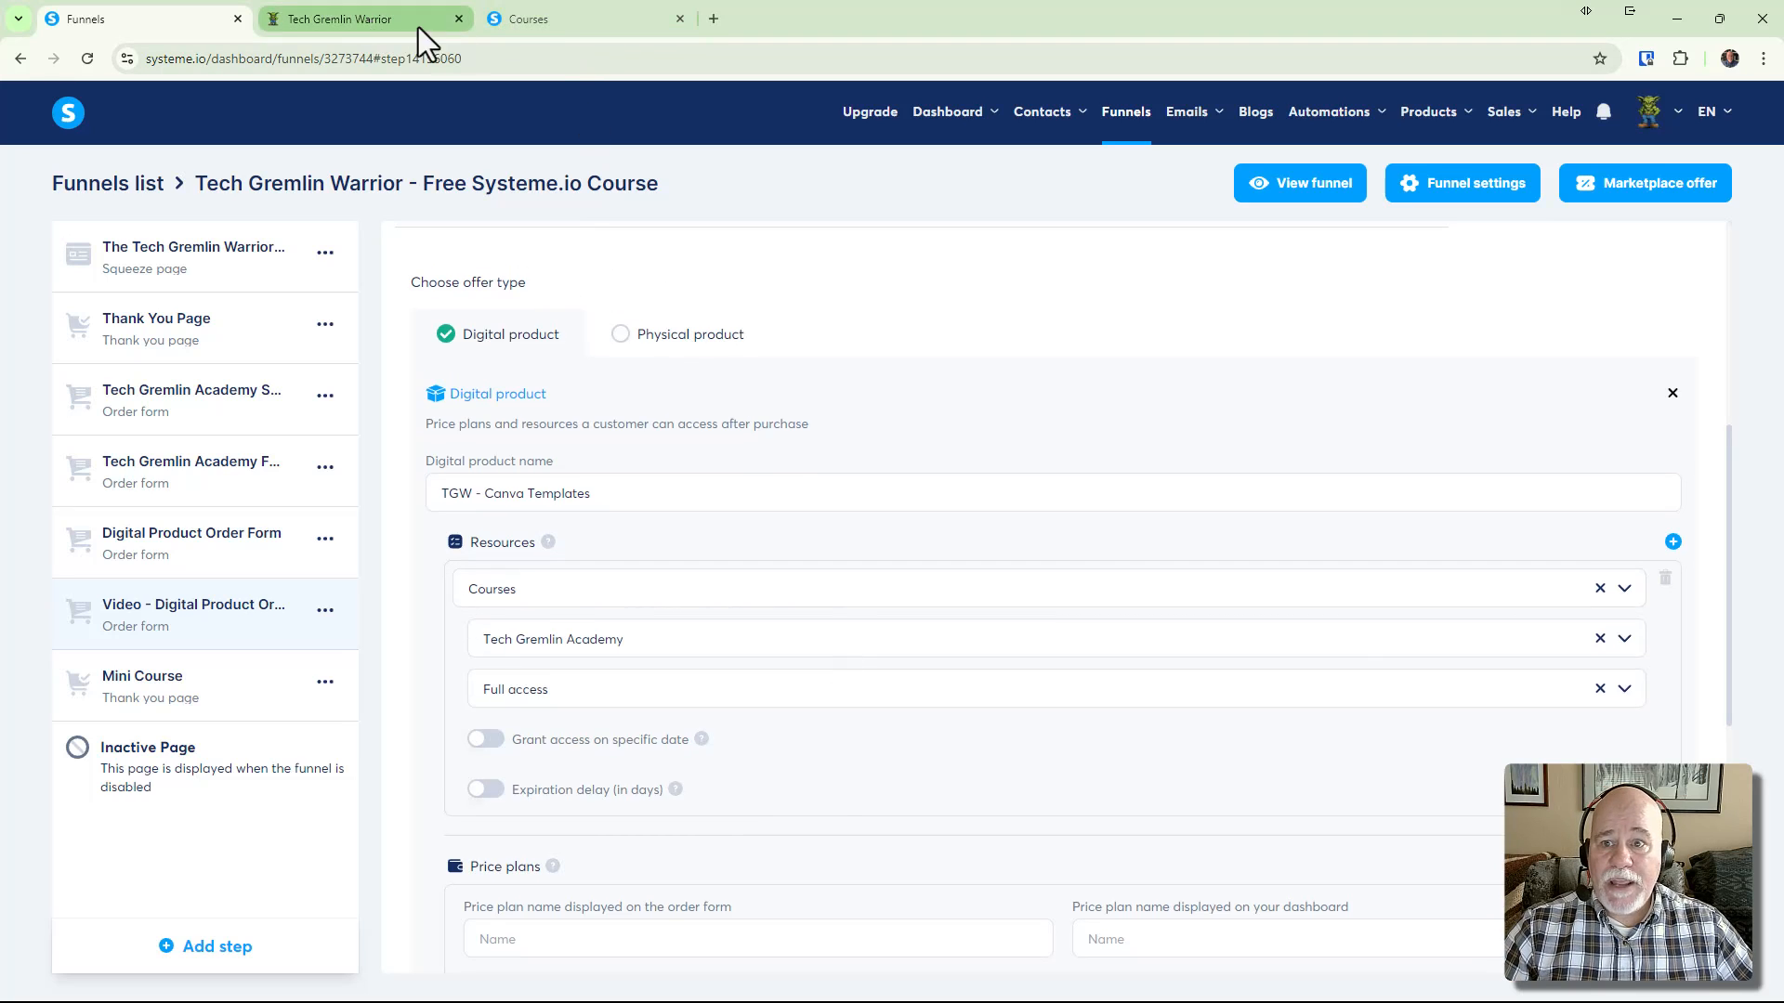
click(569, 24)
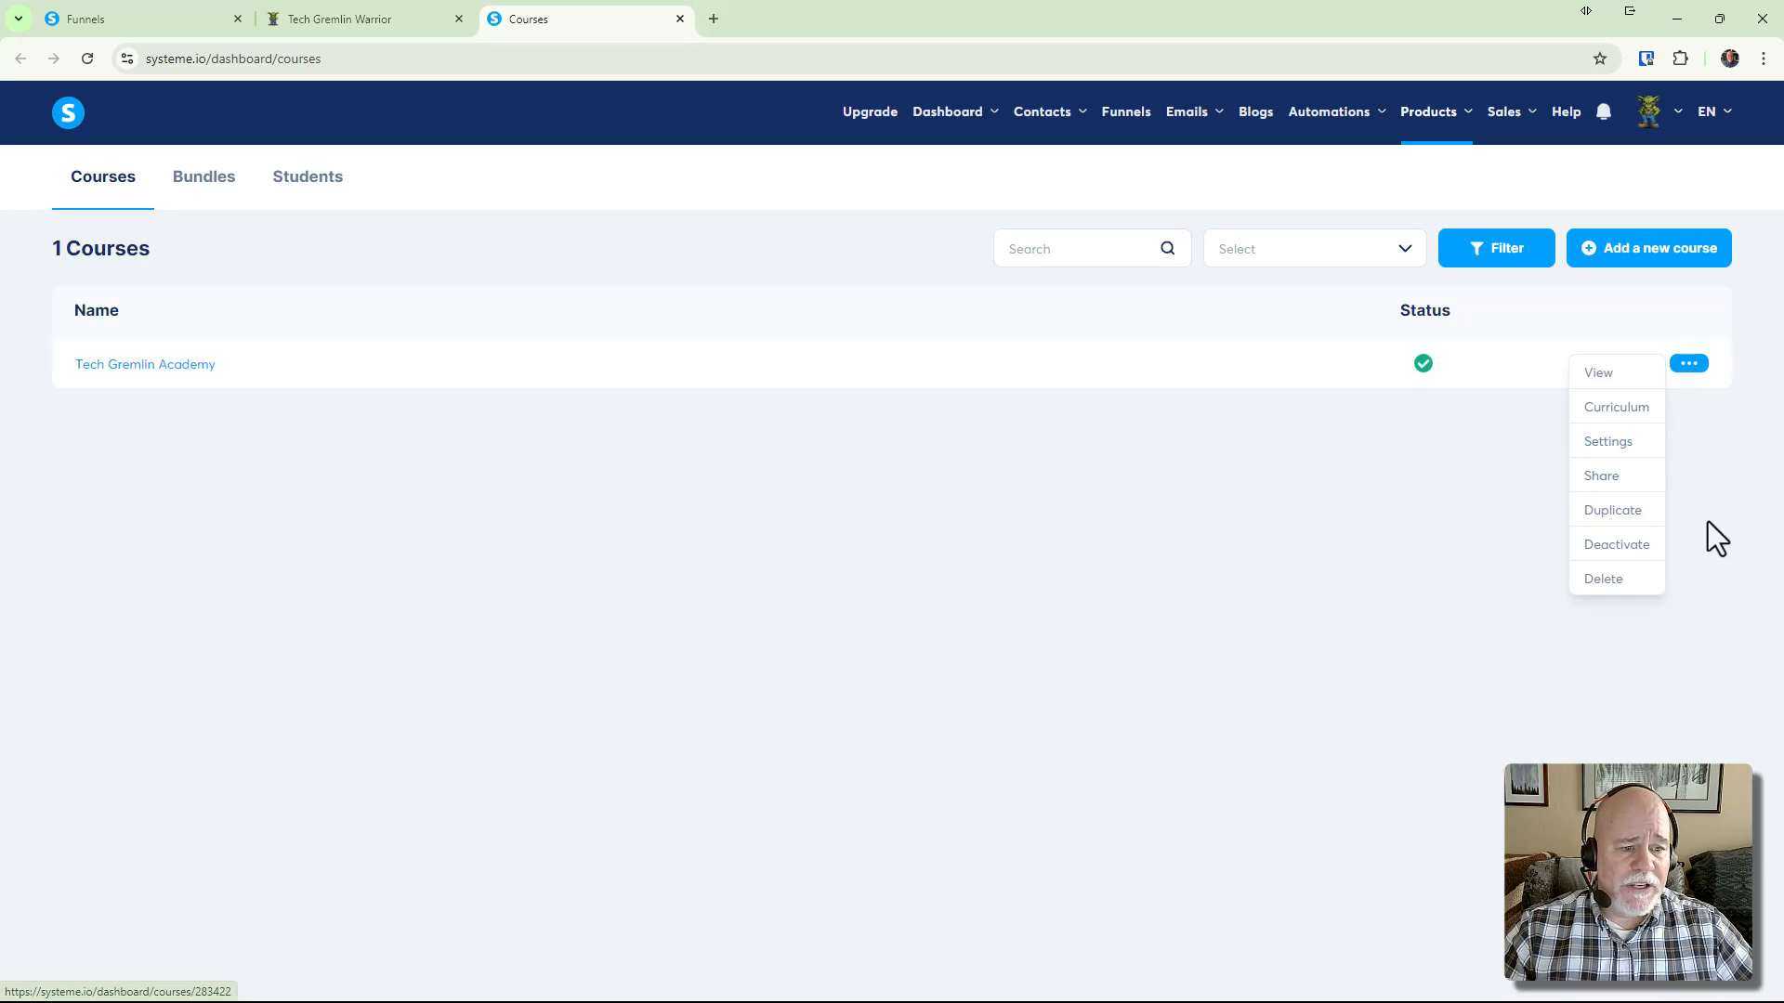
mouse_move(1696, 370)
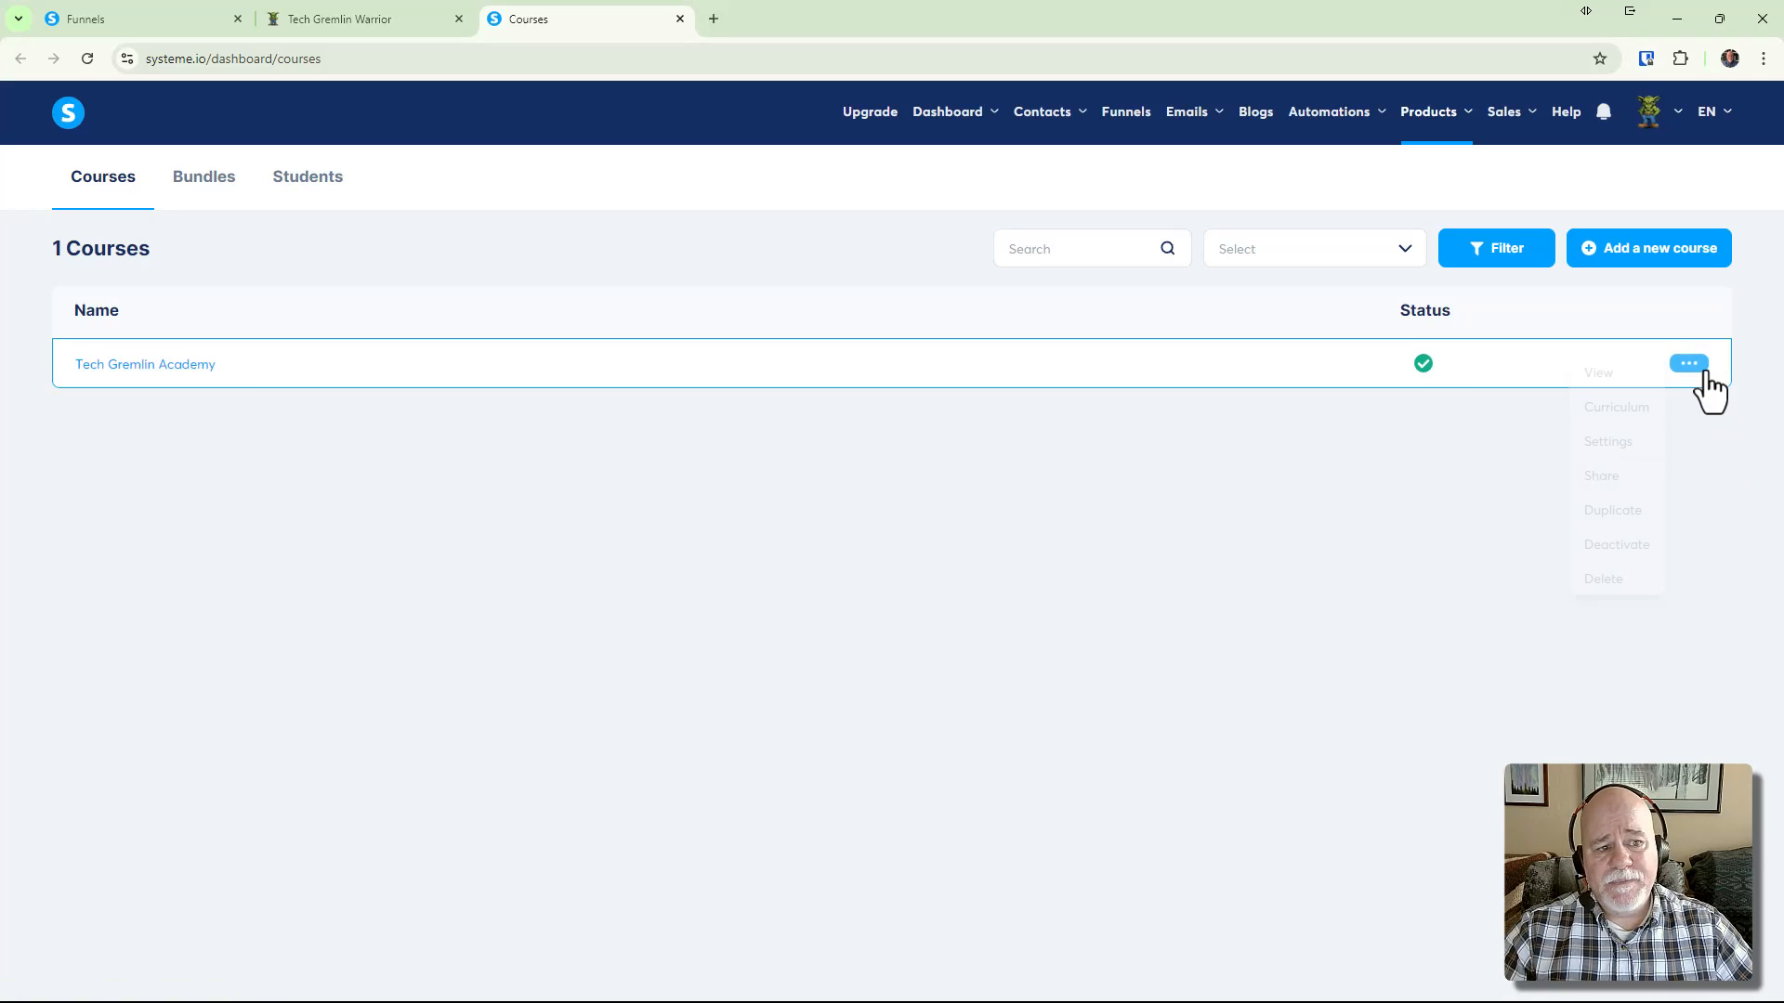
click(1641, 376)
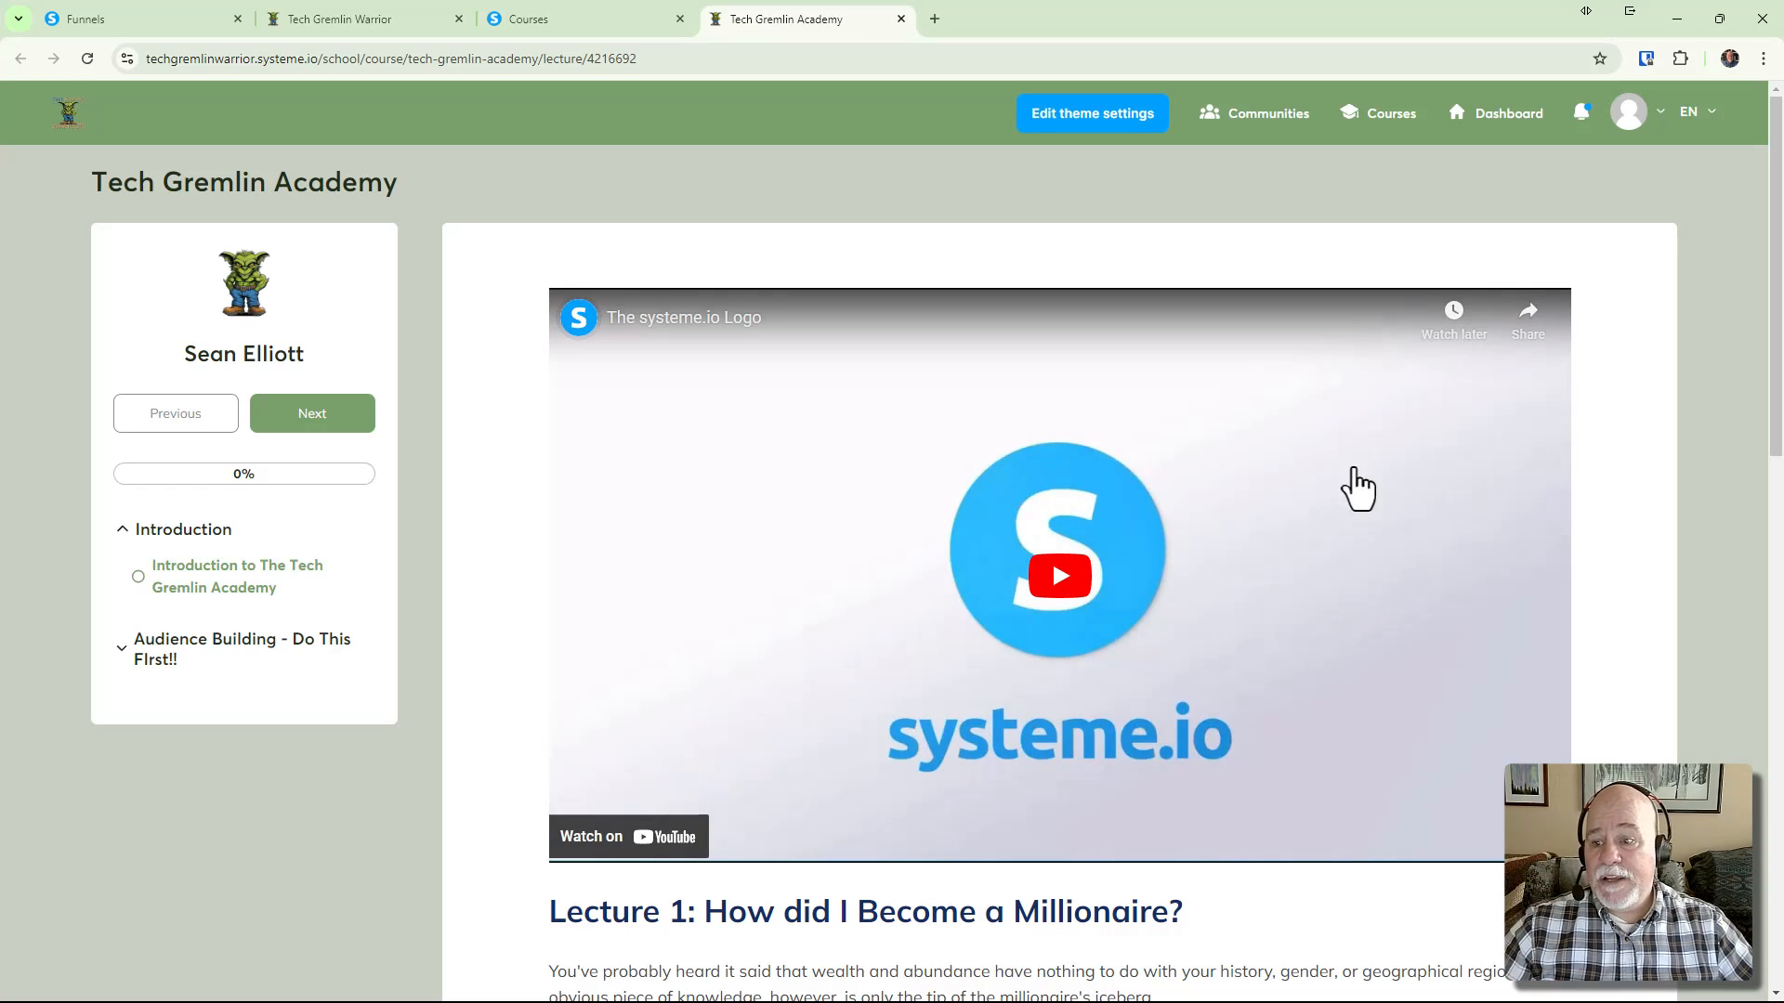
scroll(969, 661, down, 1)
scroll(969, 661, down, 8)
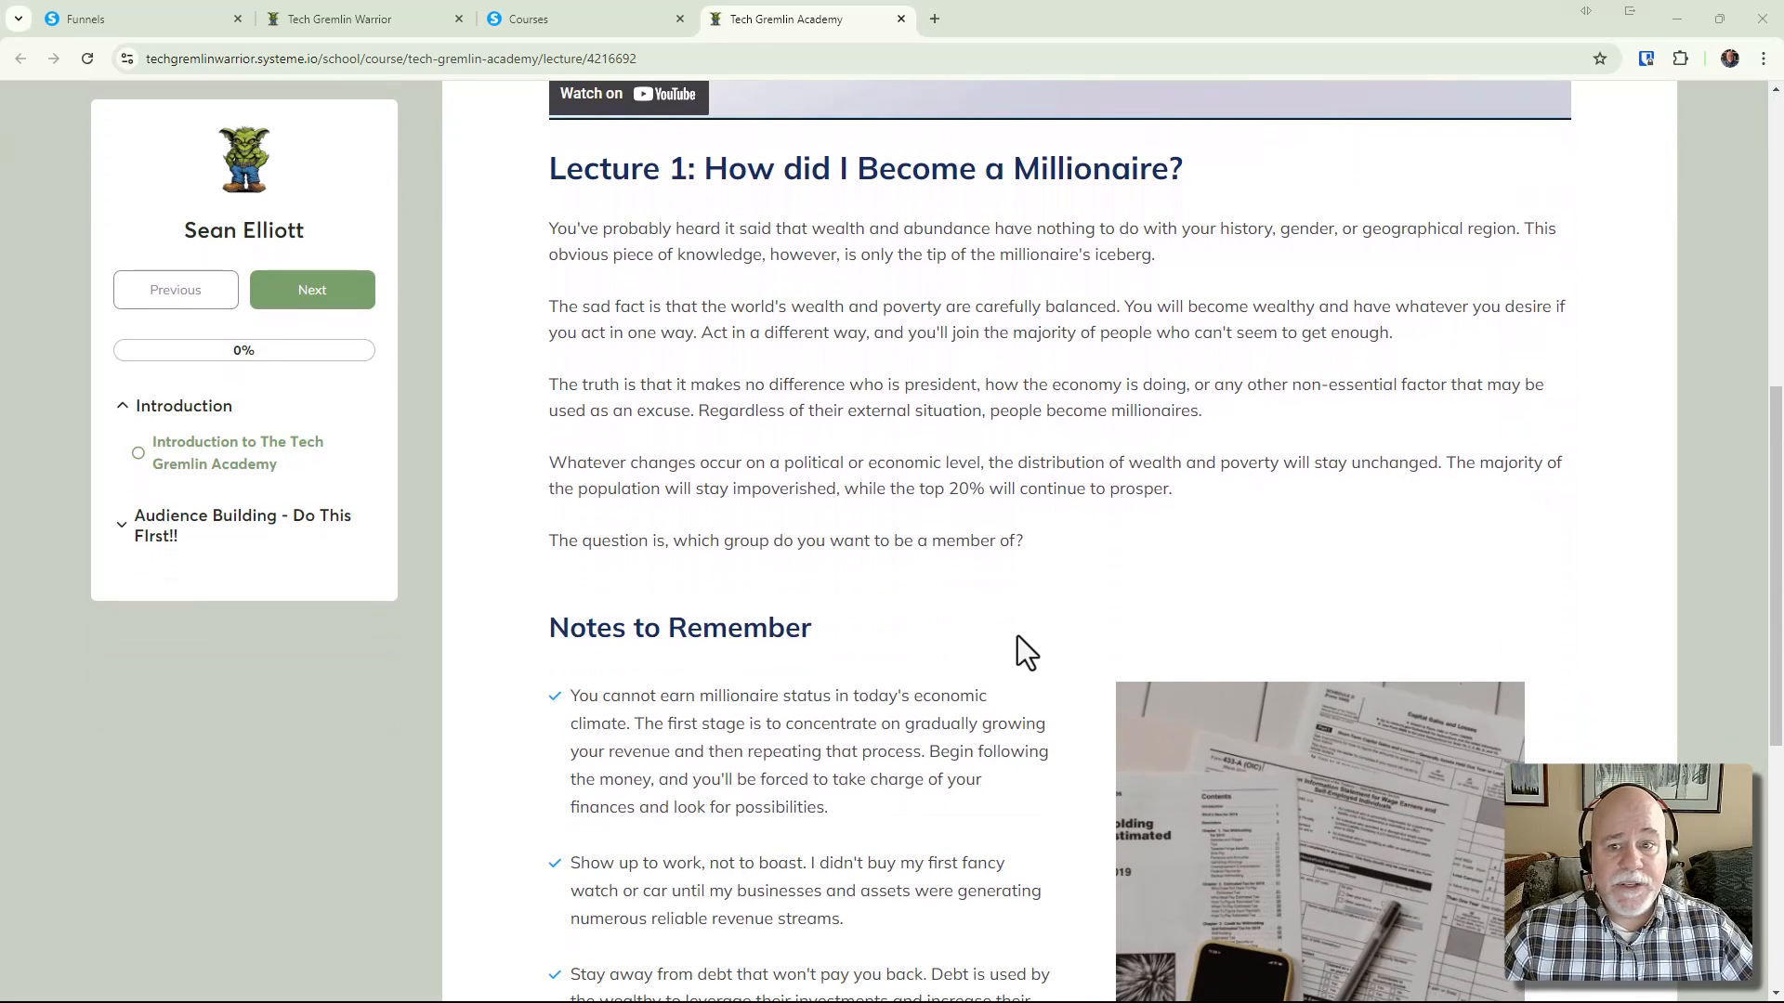
scroll(1016, 641, up, 8)
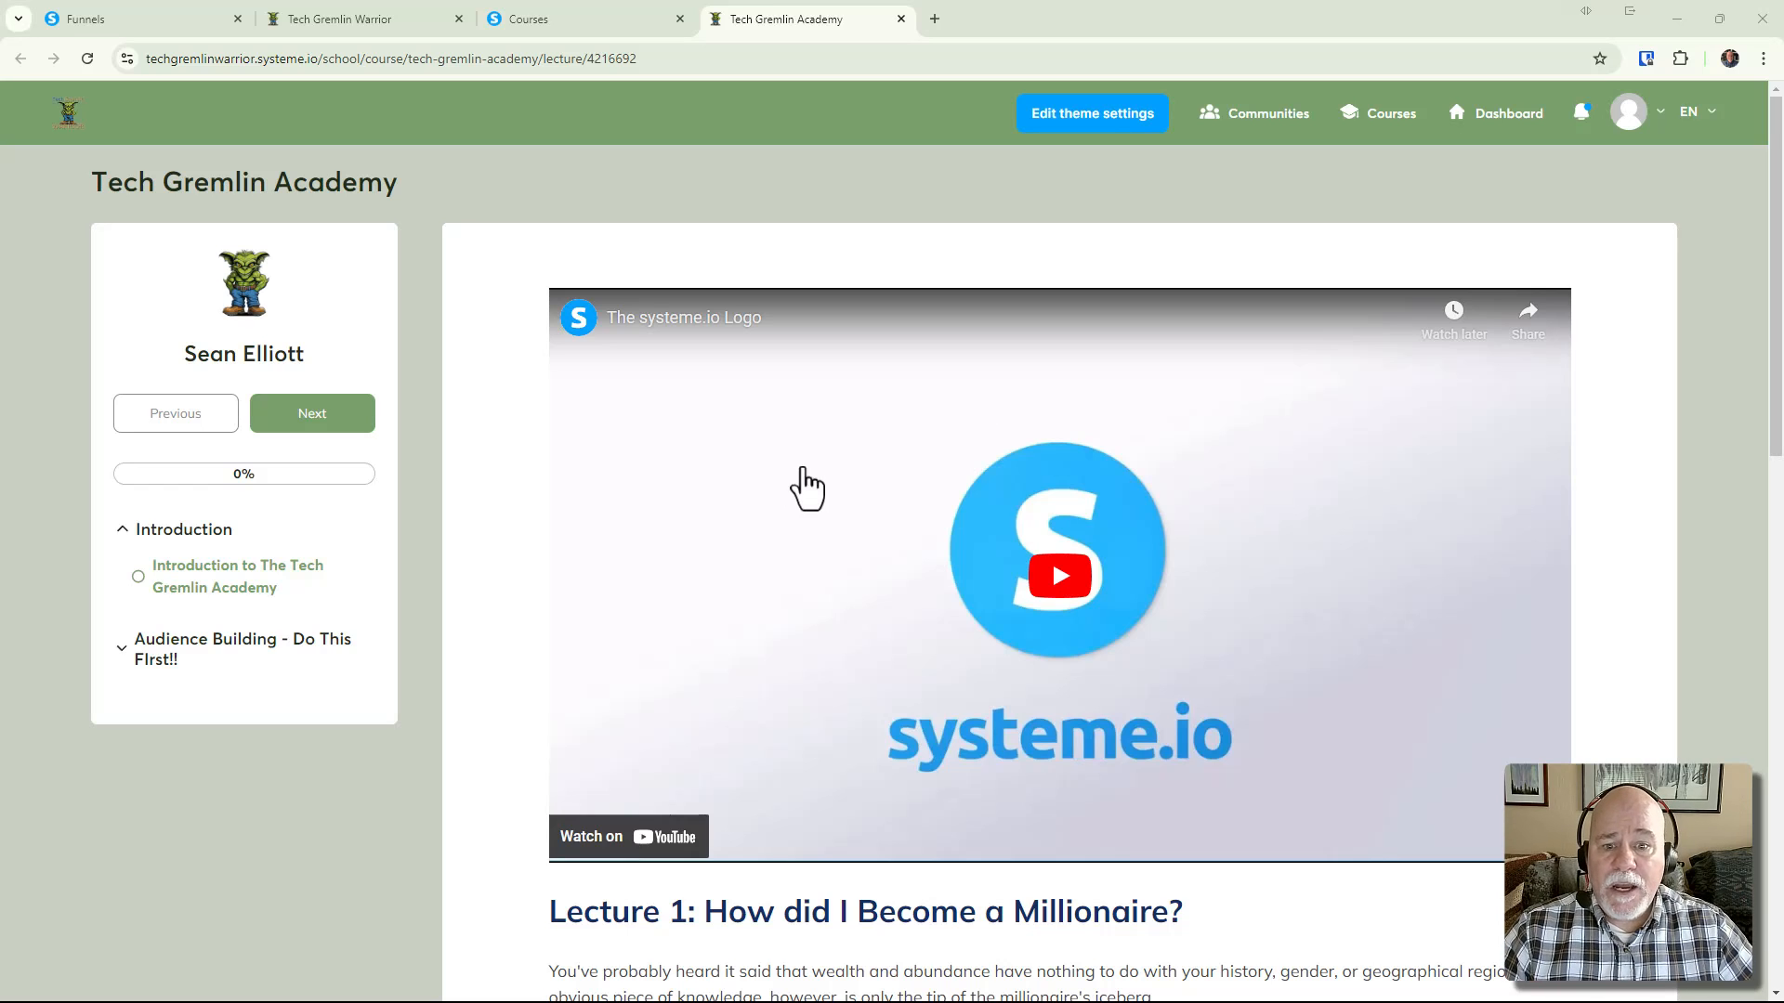
scroll(879, 476, down, 5)
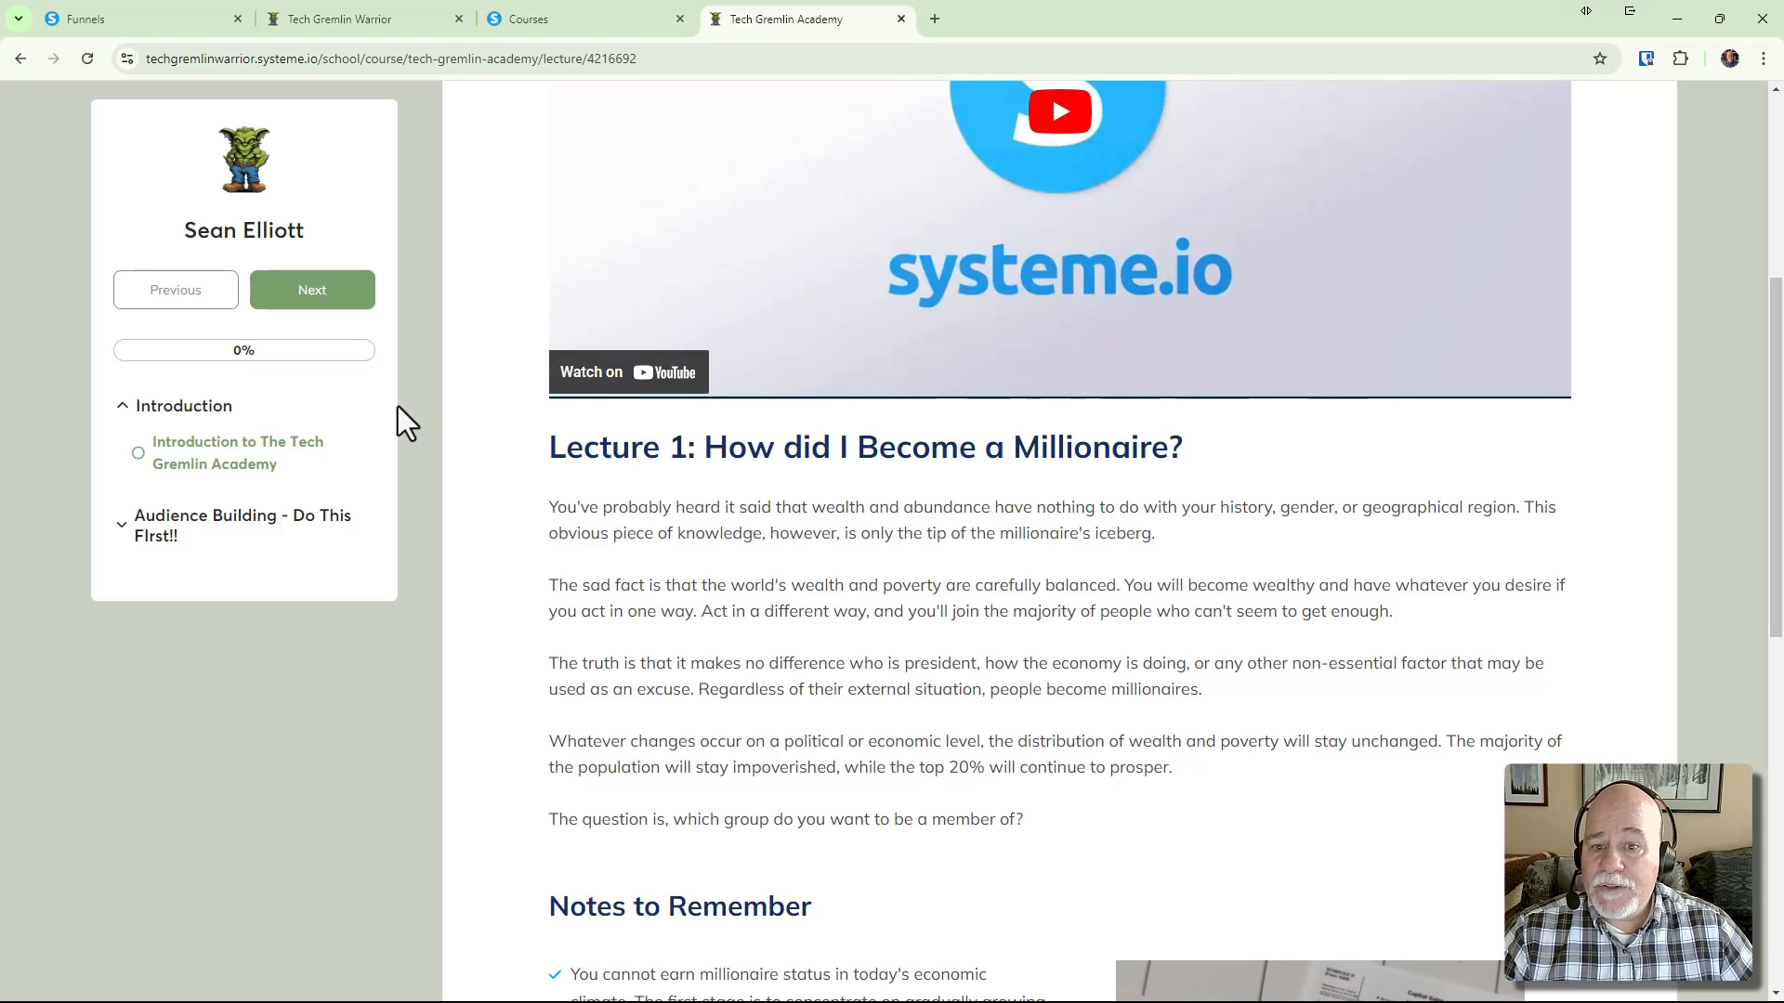
Open the Tech Gremlin Academy Introduction lecture in the page editor, then return to Funnels
click(627, 17)
click(194, 366)
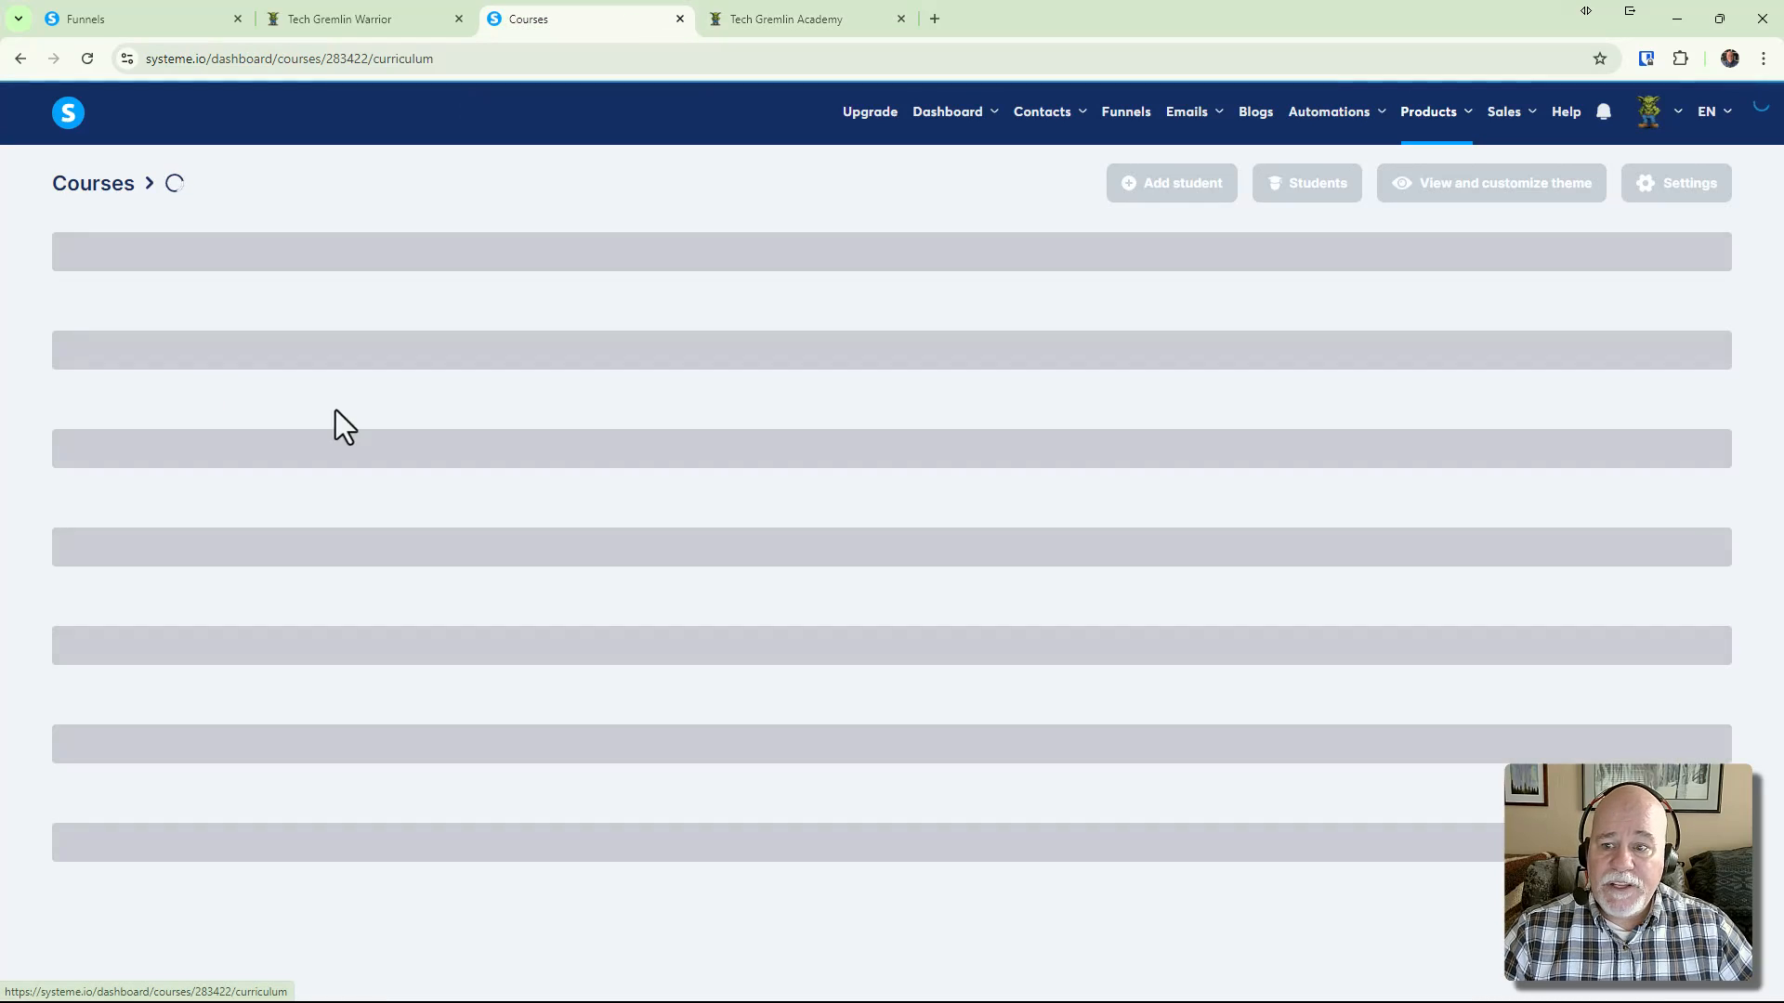
click(144, 265)
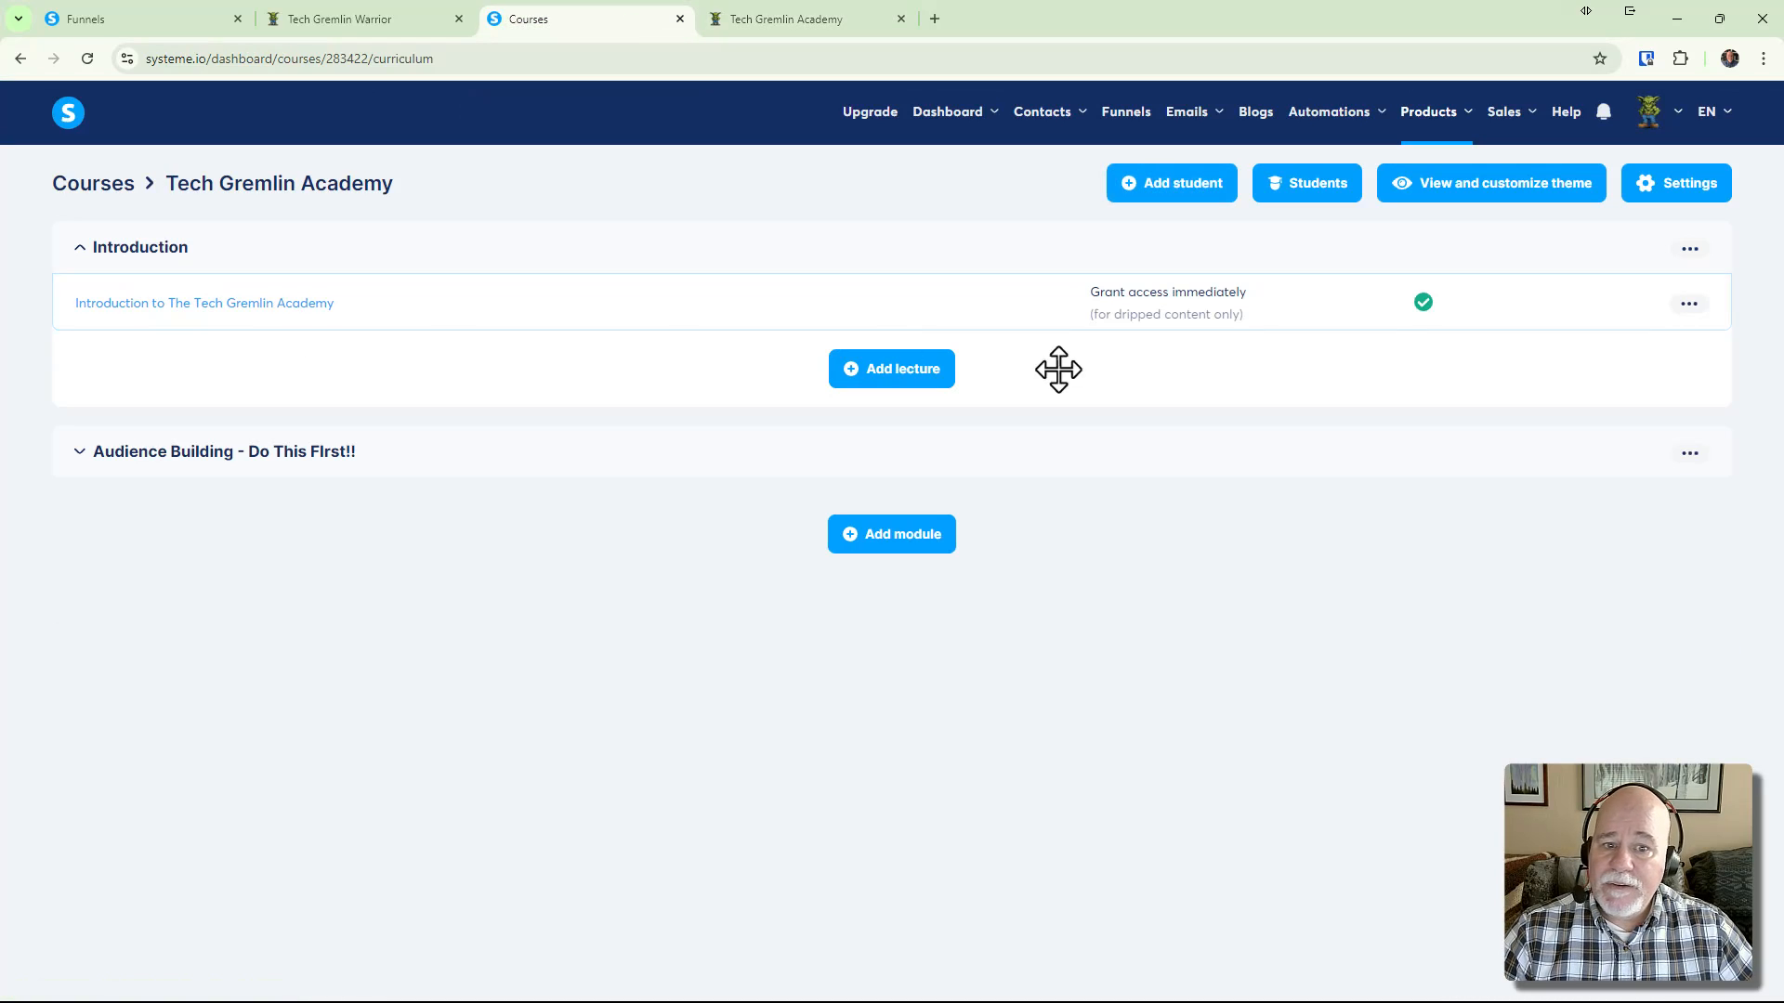
click(1688, 304)
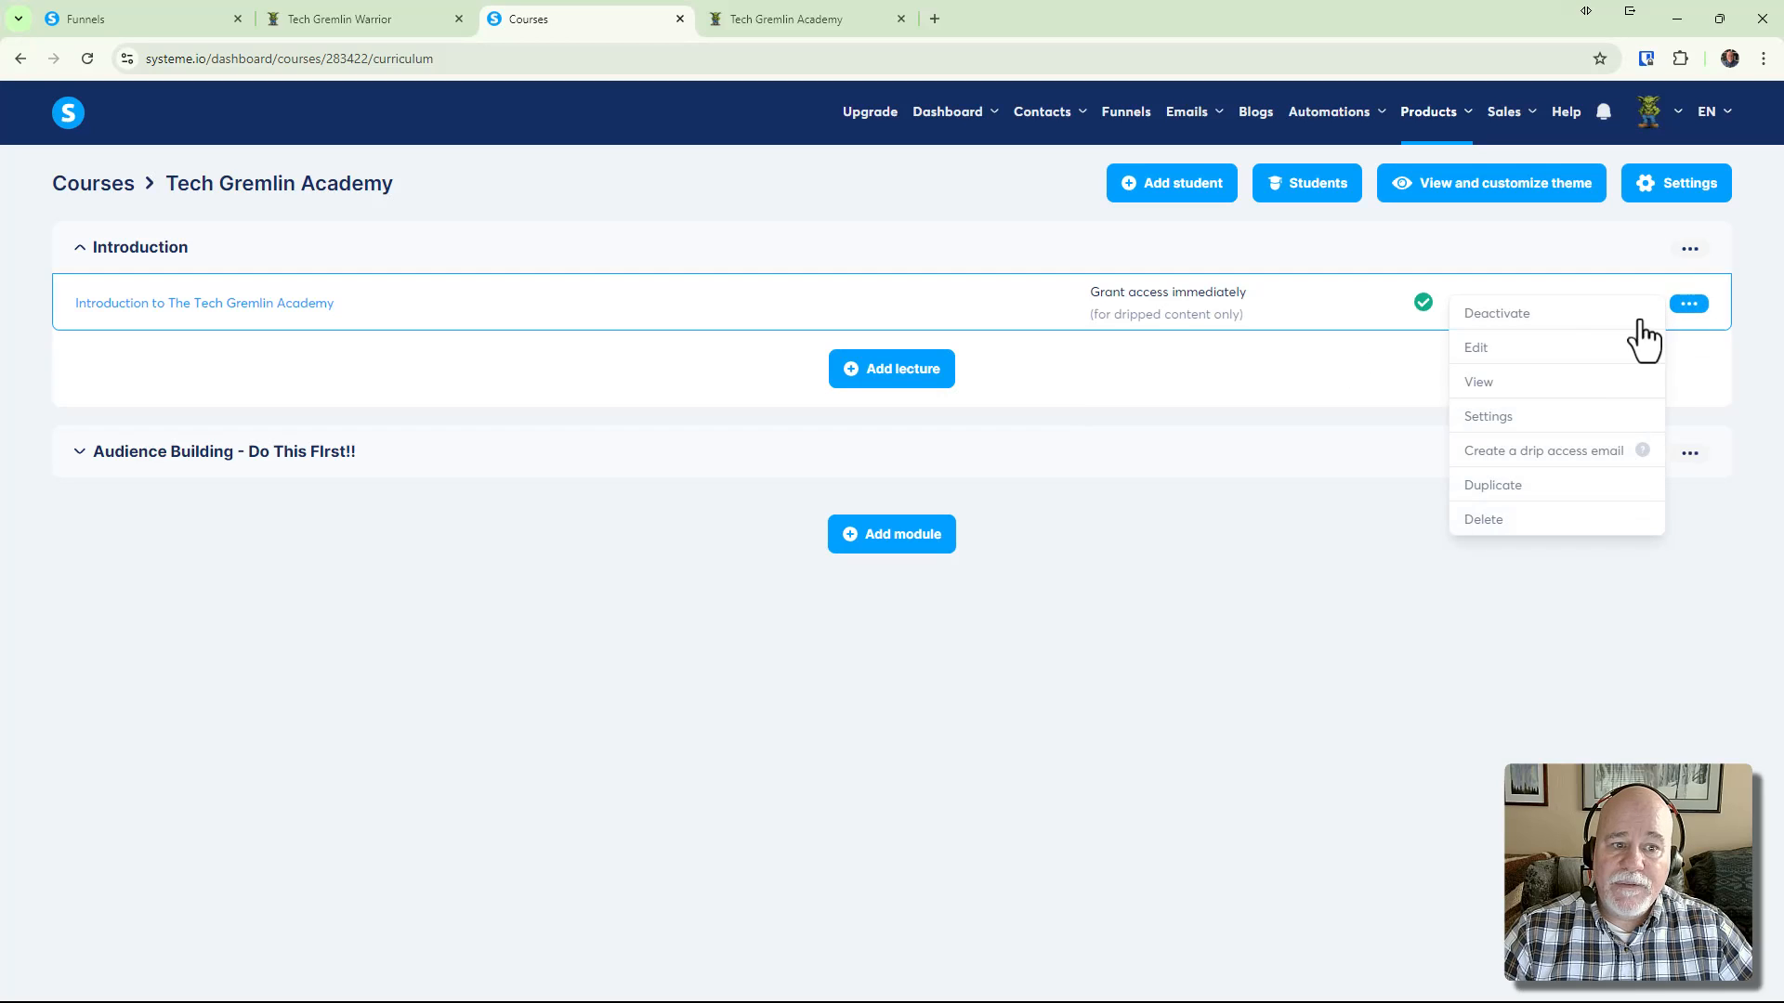
click(1585, 366)
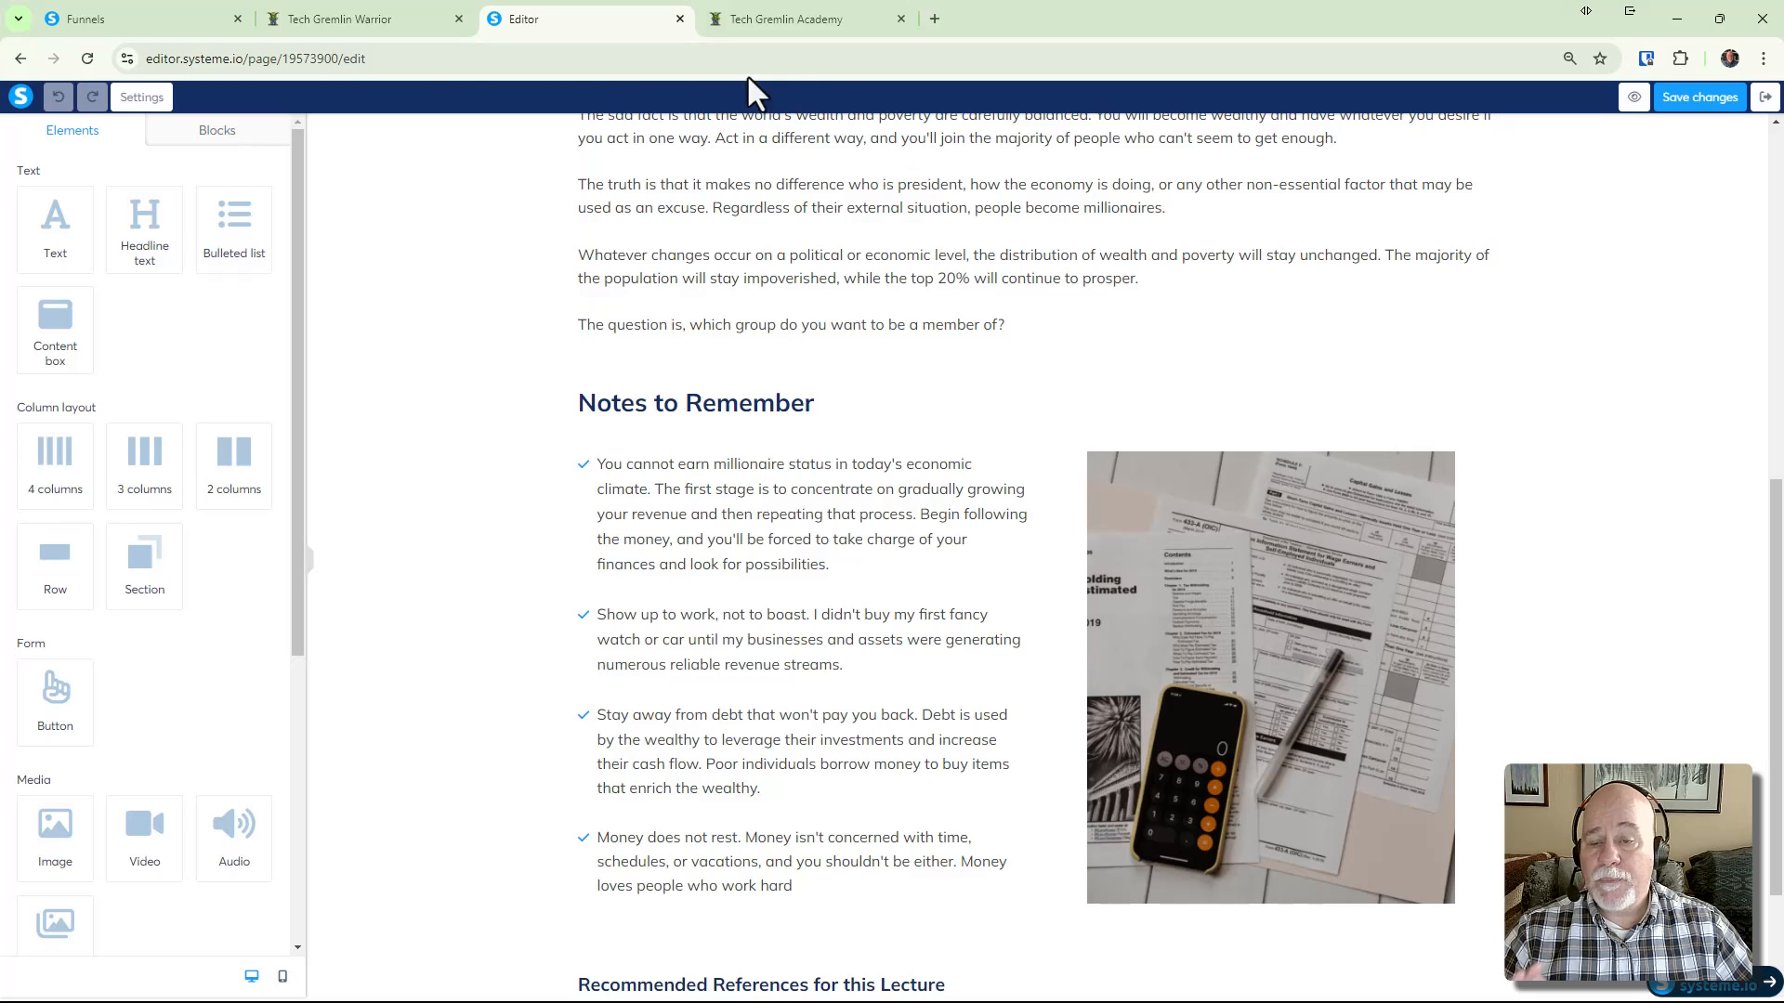
click(191, 21)
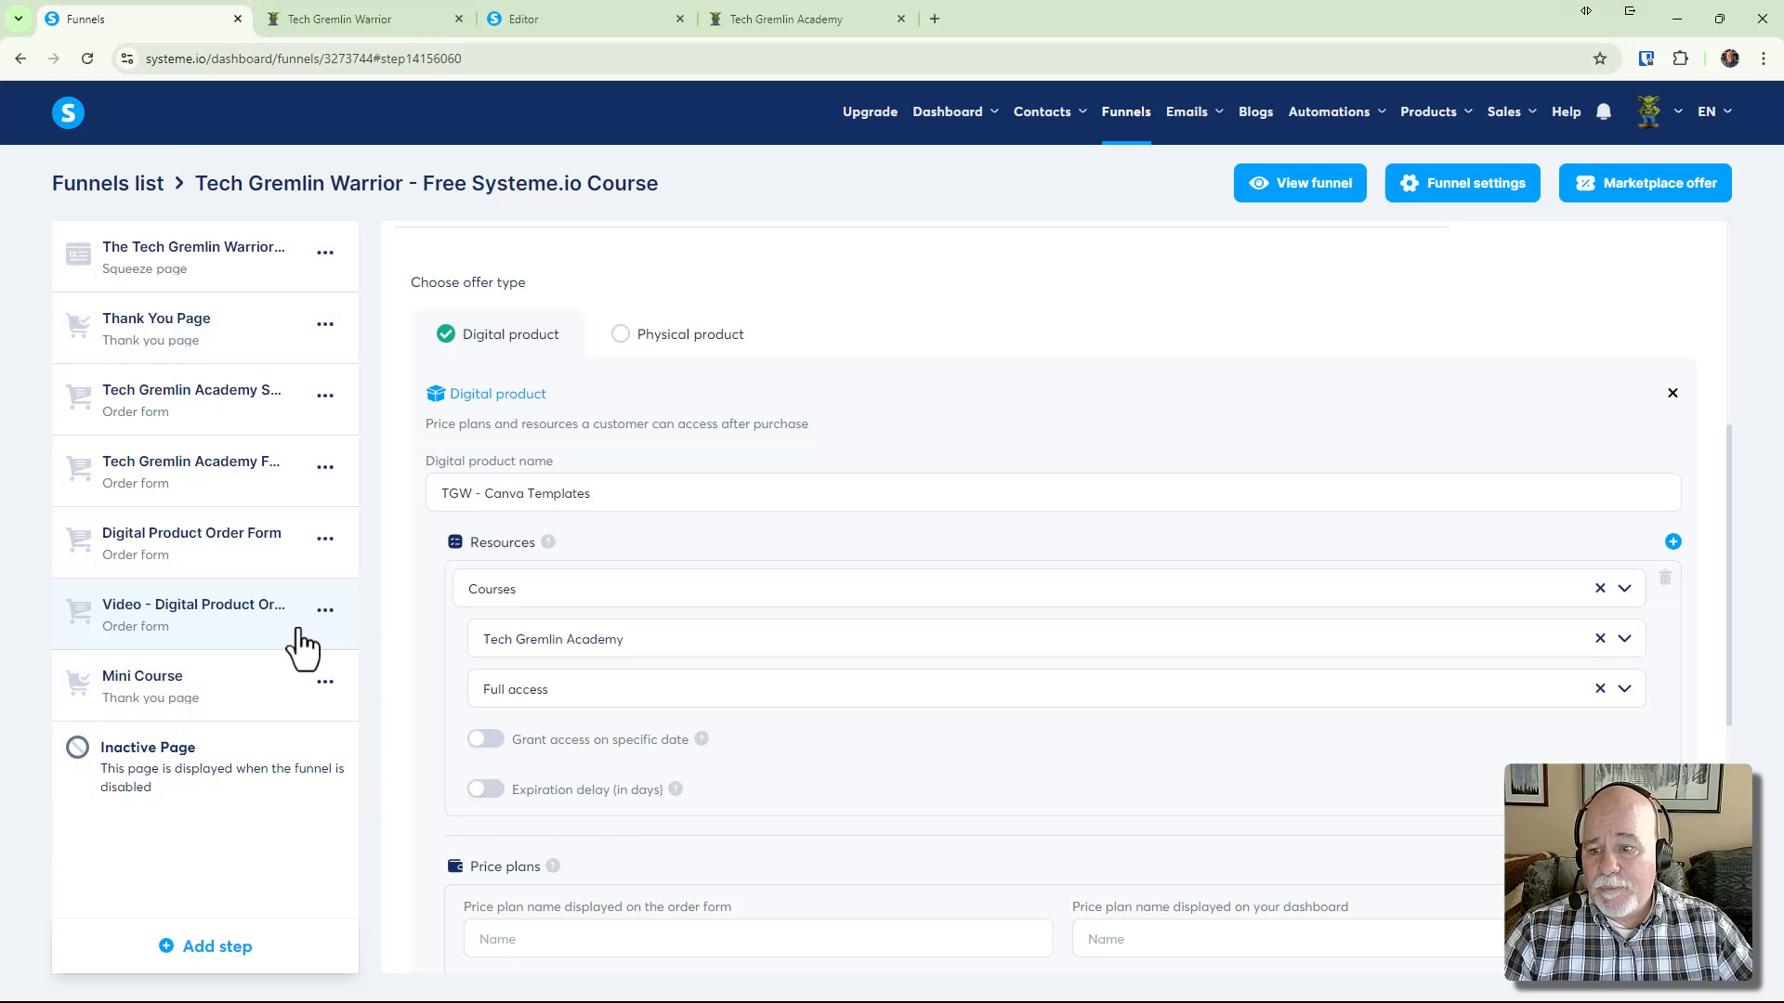
Close the lecture page editor tab and return to the funnel's step list
click(444, 24)
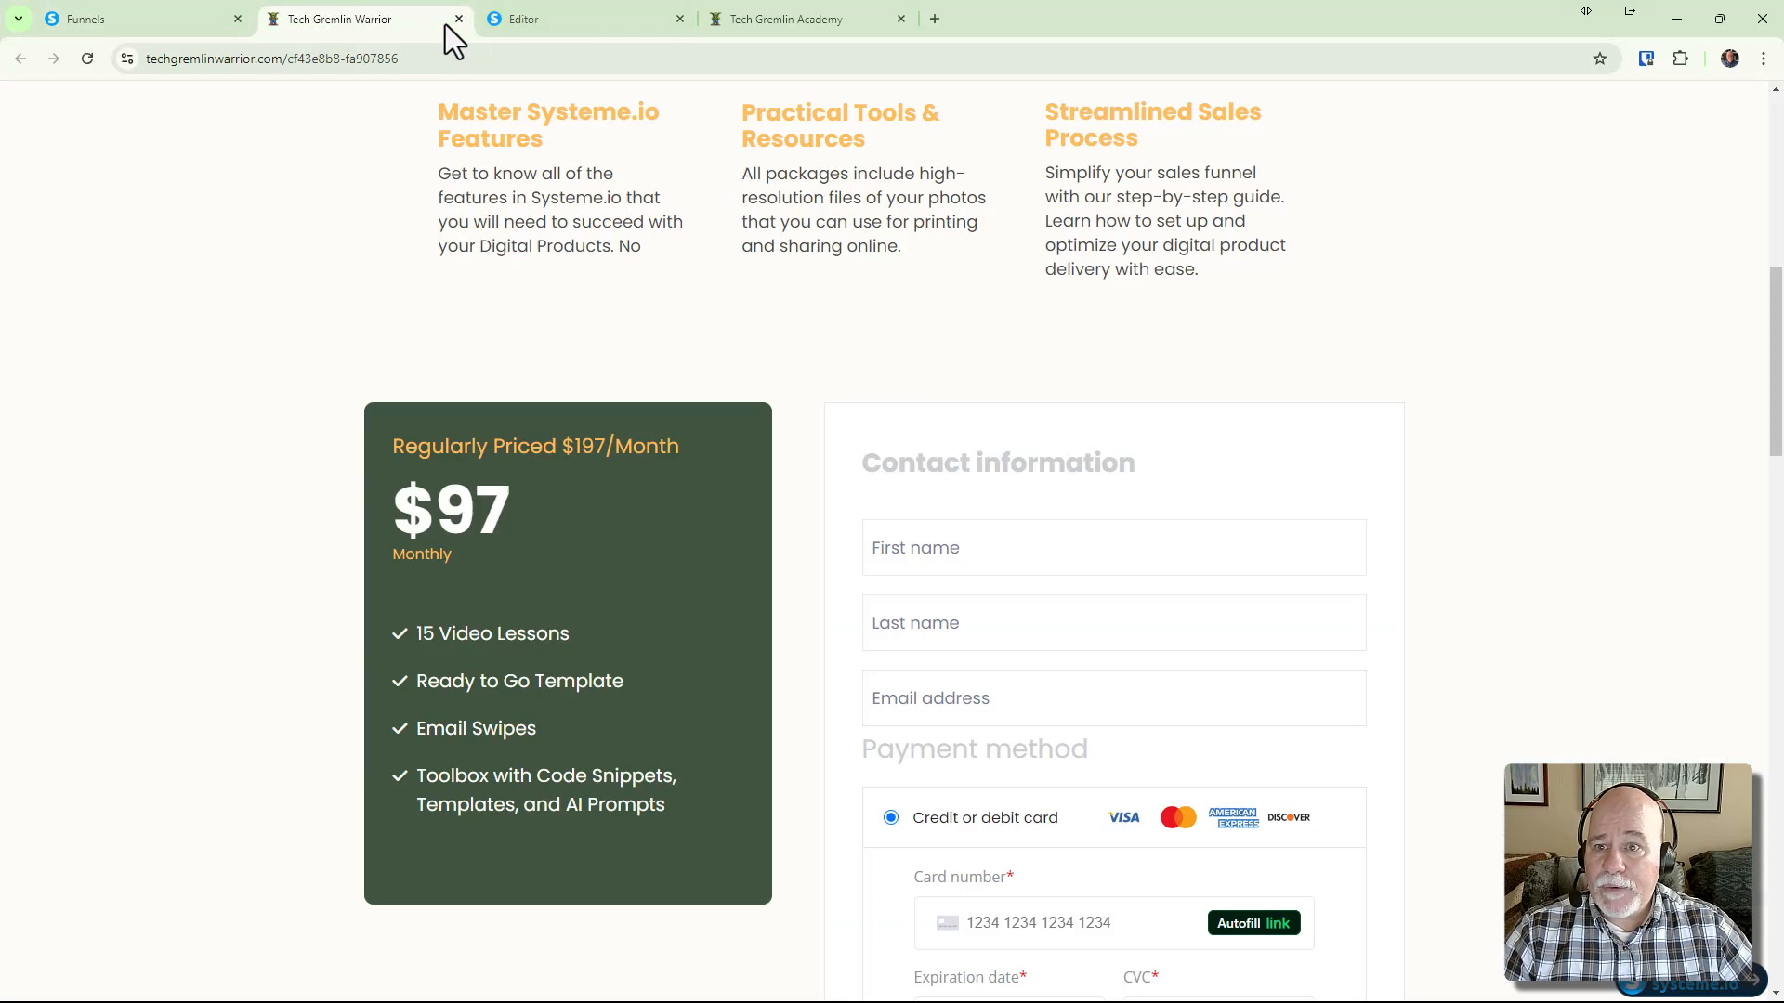
click(538, 24)
click(679, 18)
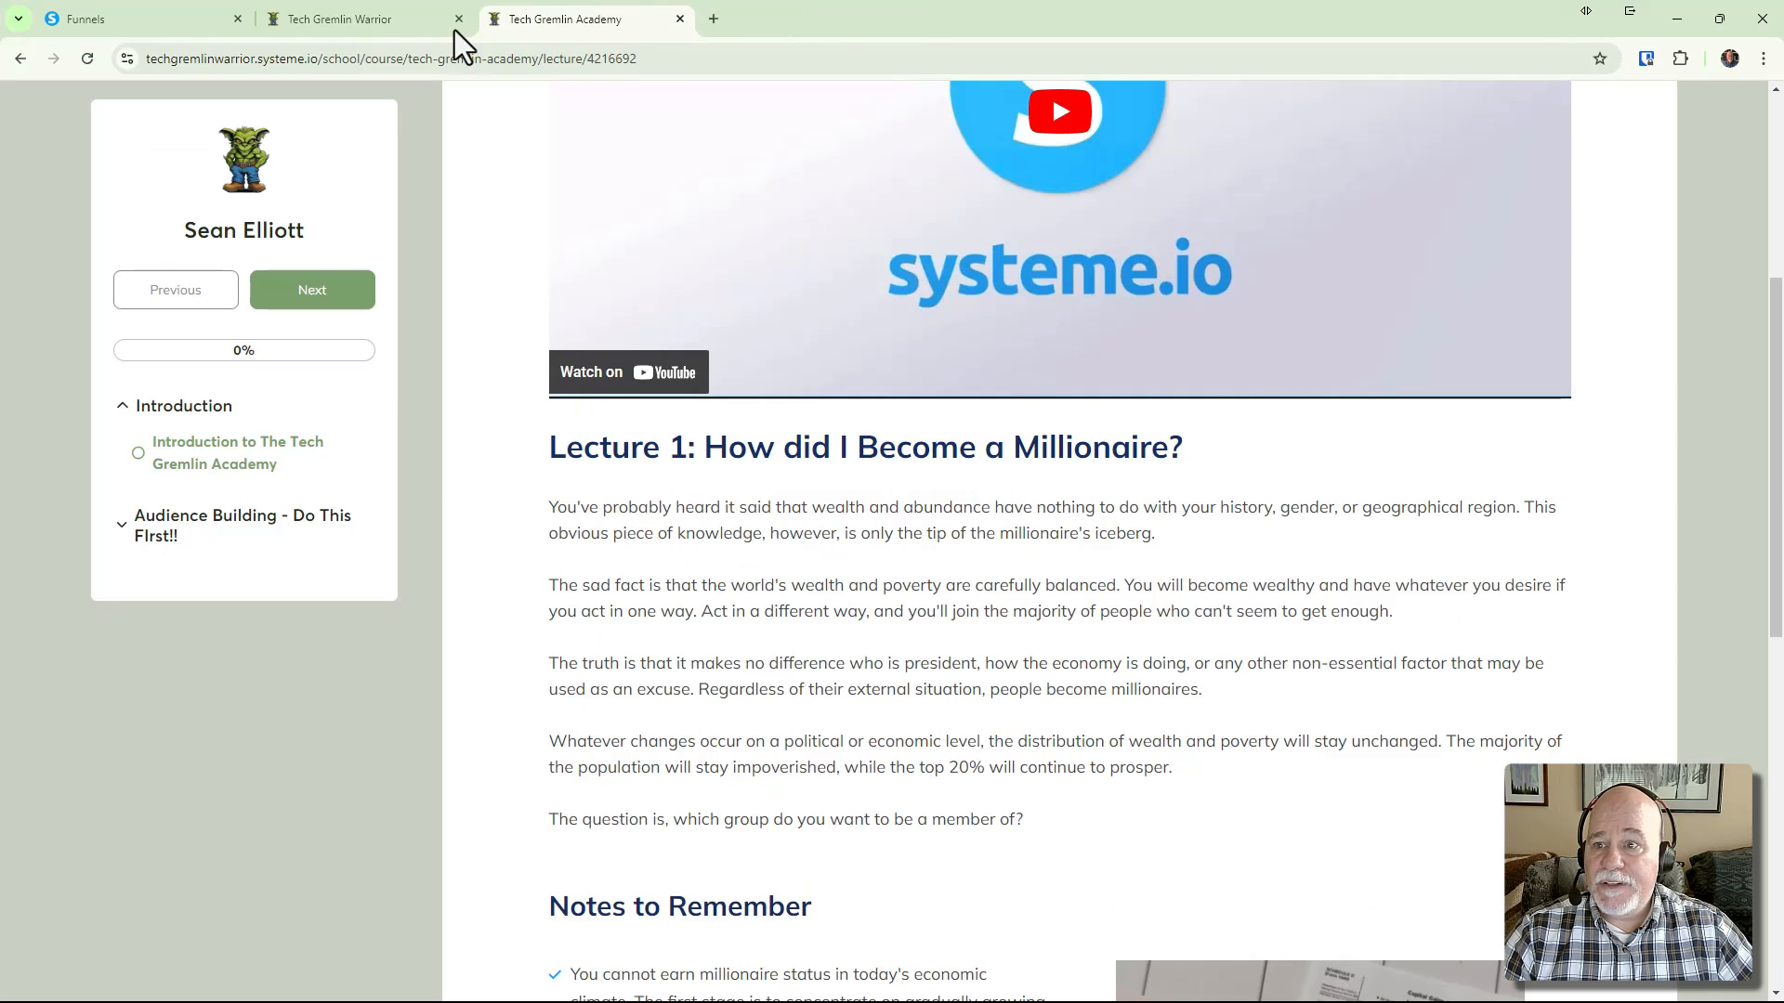
click(448, 26)
scroll(899, 574, down, 5)
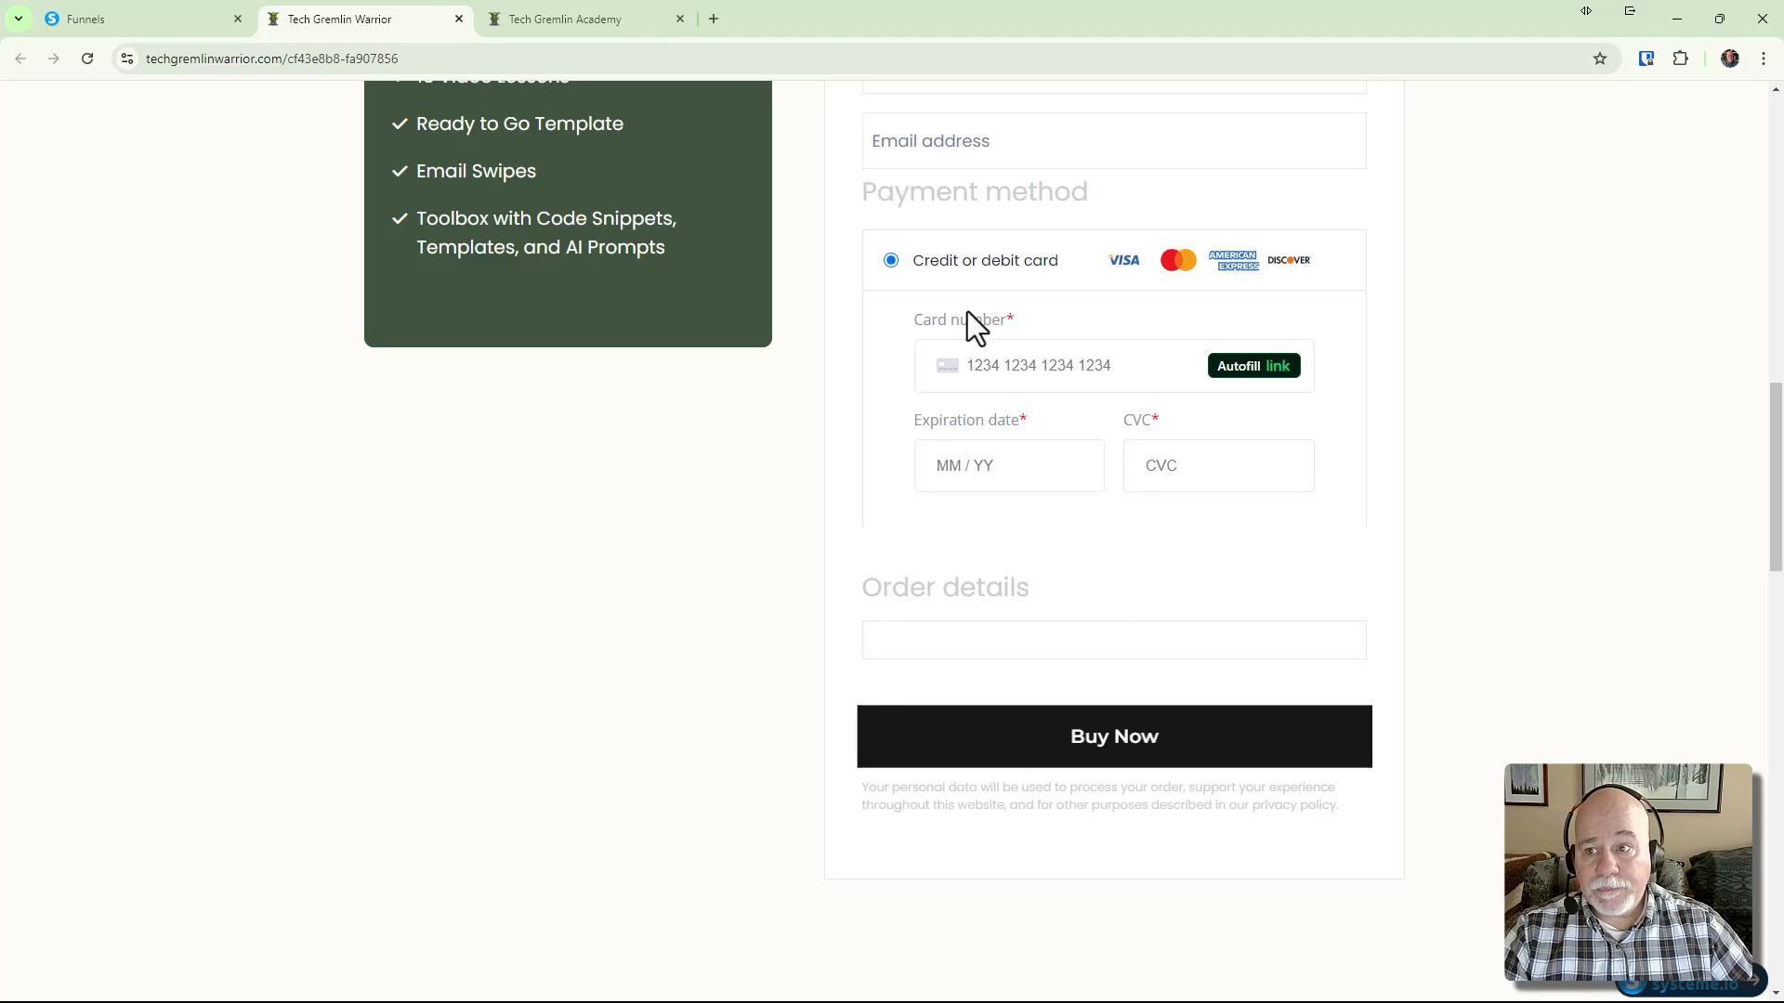
click(110, 23)
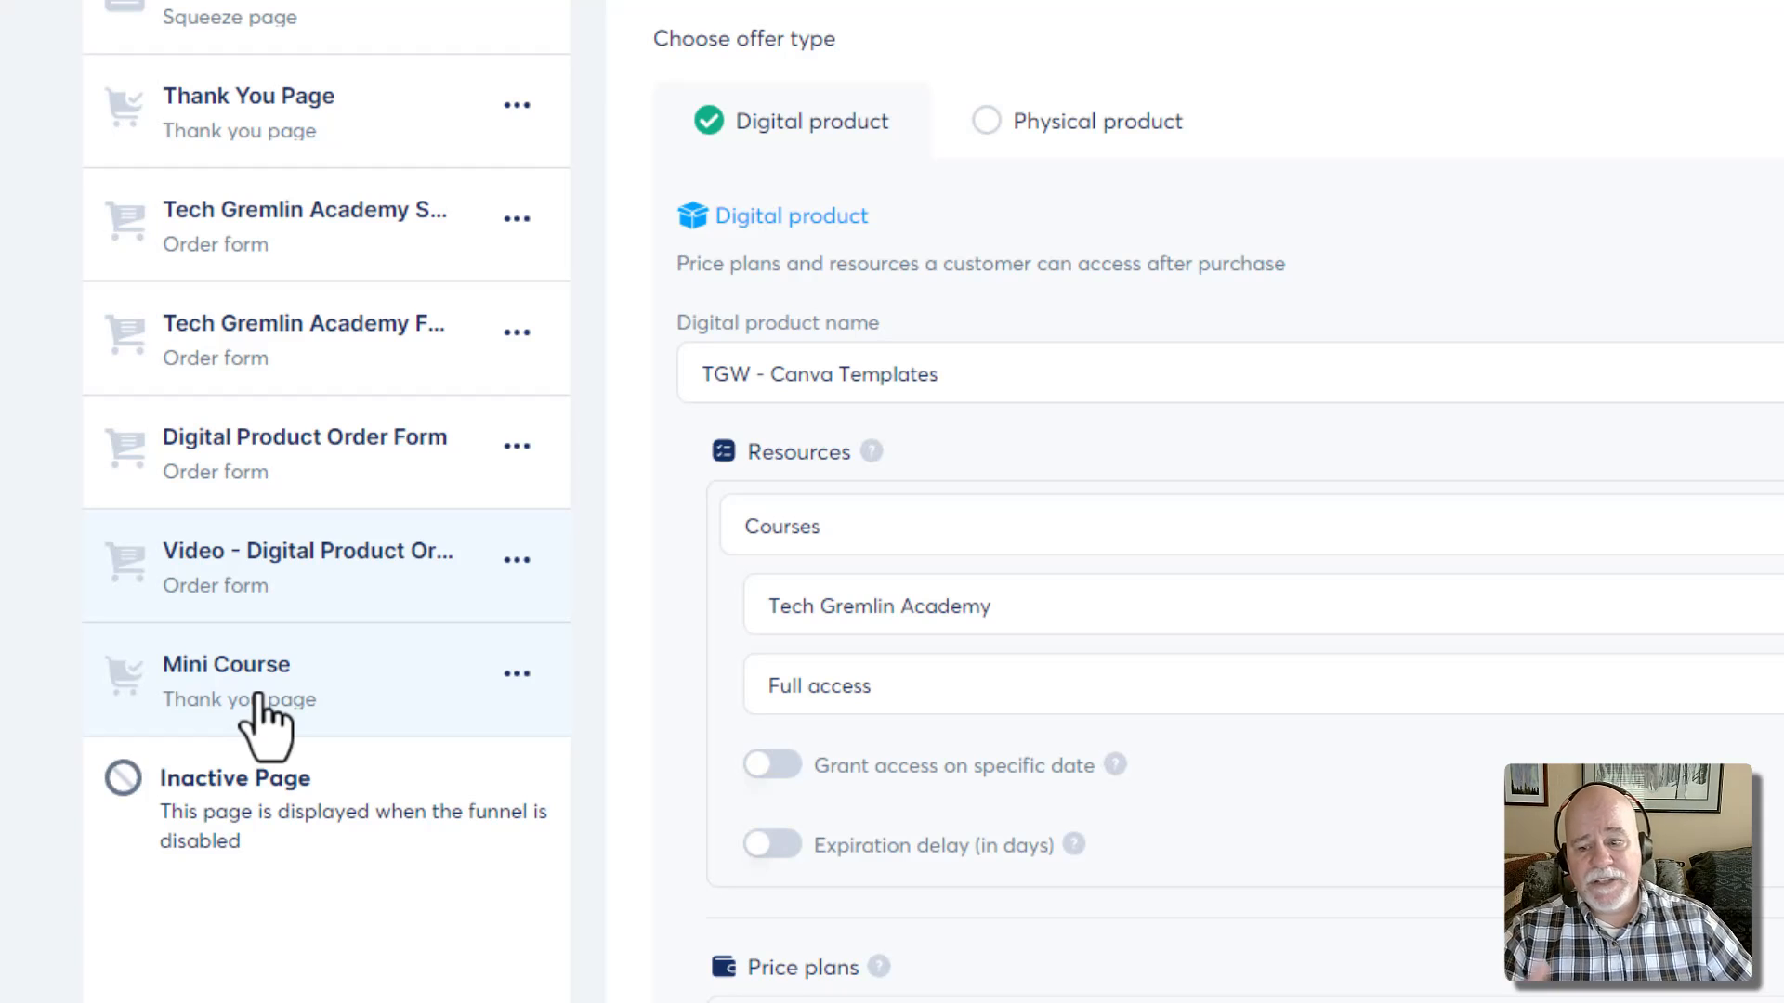
Preview the Mini Course thank-you step in a new tab and move the checkout tab second
click(261, 713)
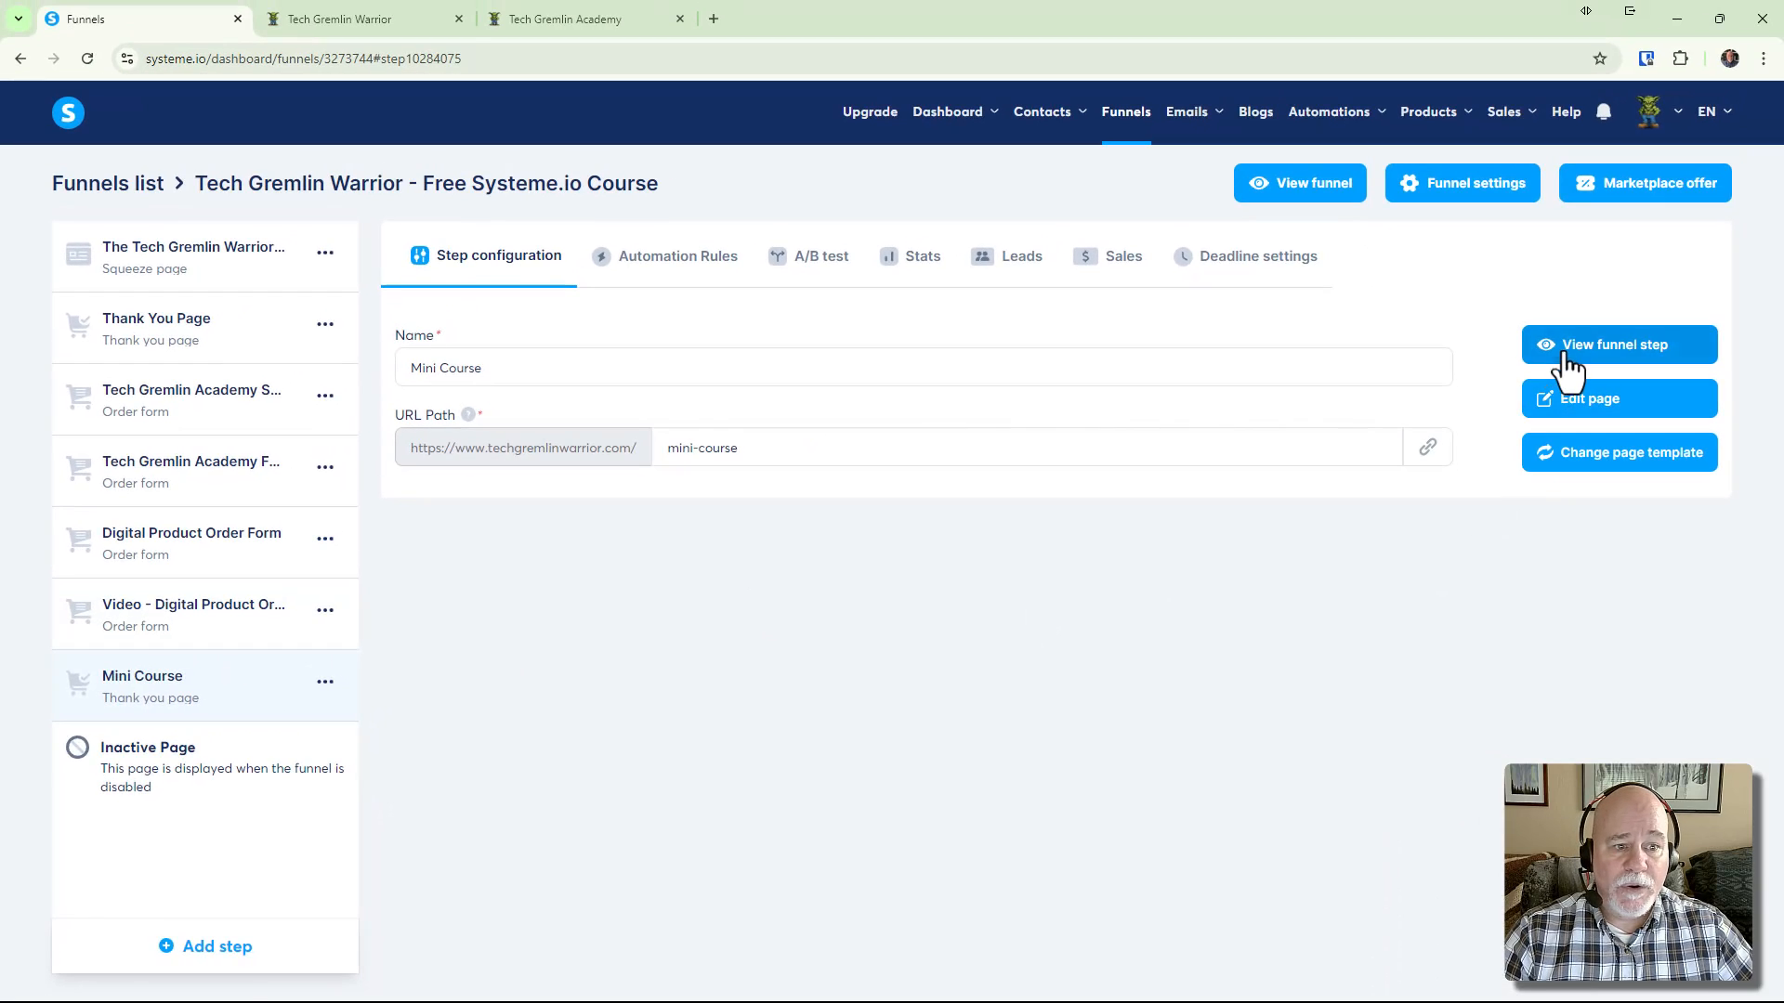
click(1568, 358)
click(582, 24)
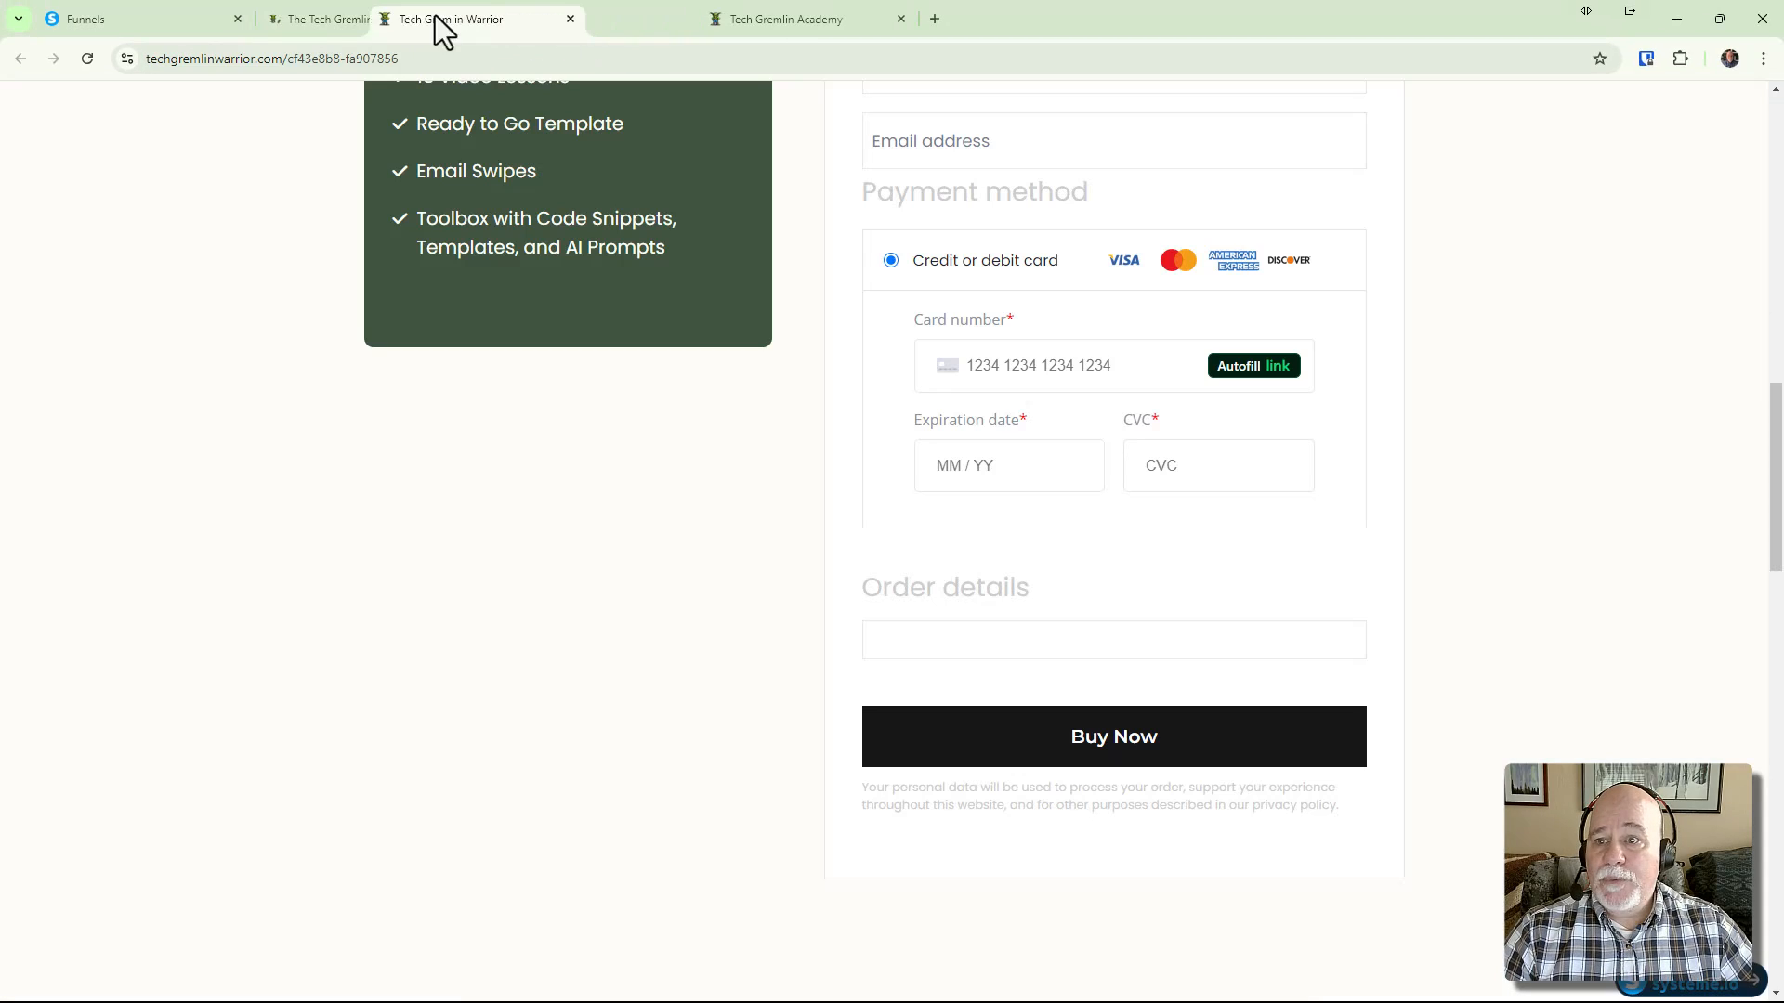
drag(435, 15, 427, 38)
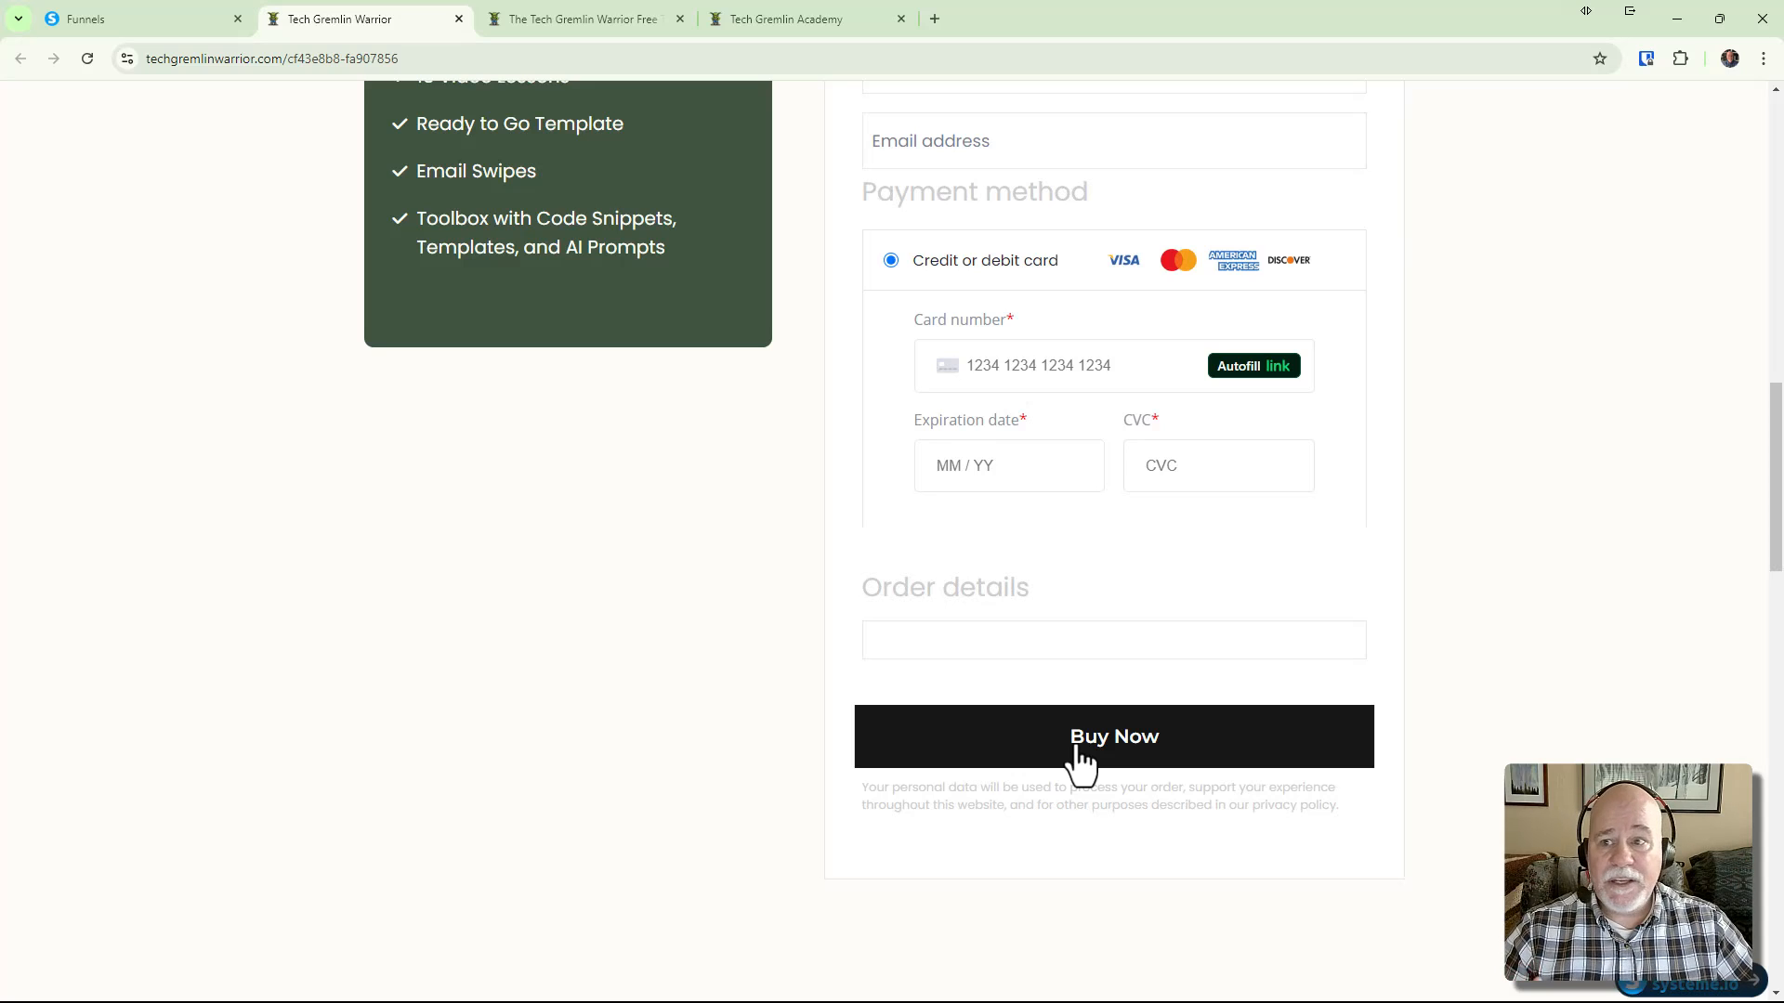
Reopen the Video - Digital Product Order Form step, then view the mini-course page tab
click(159, 20)
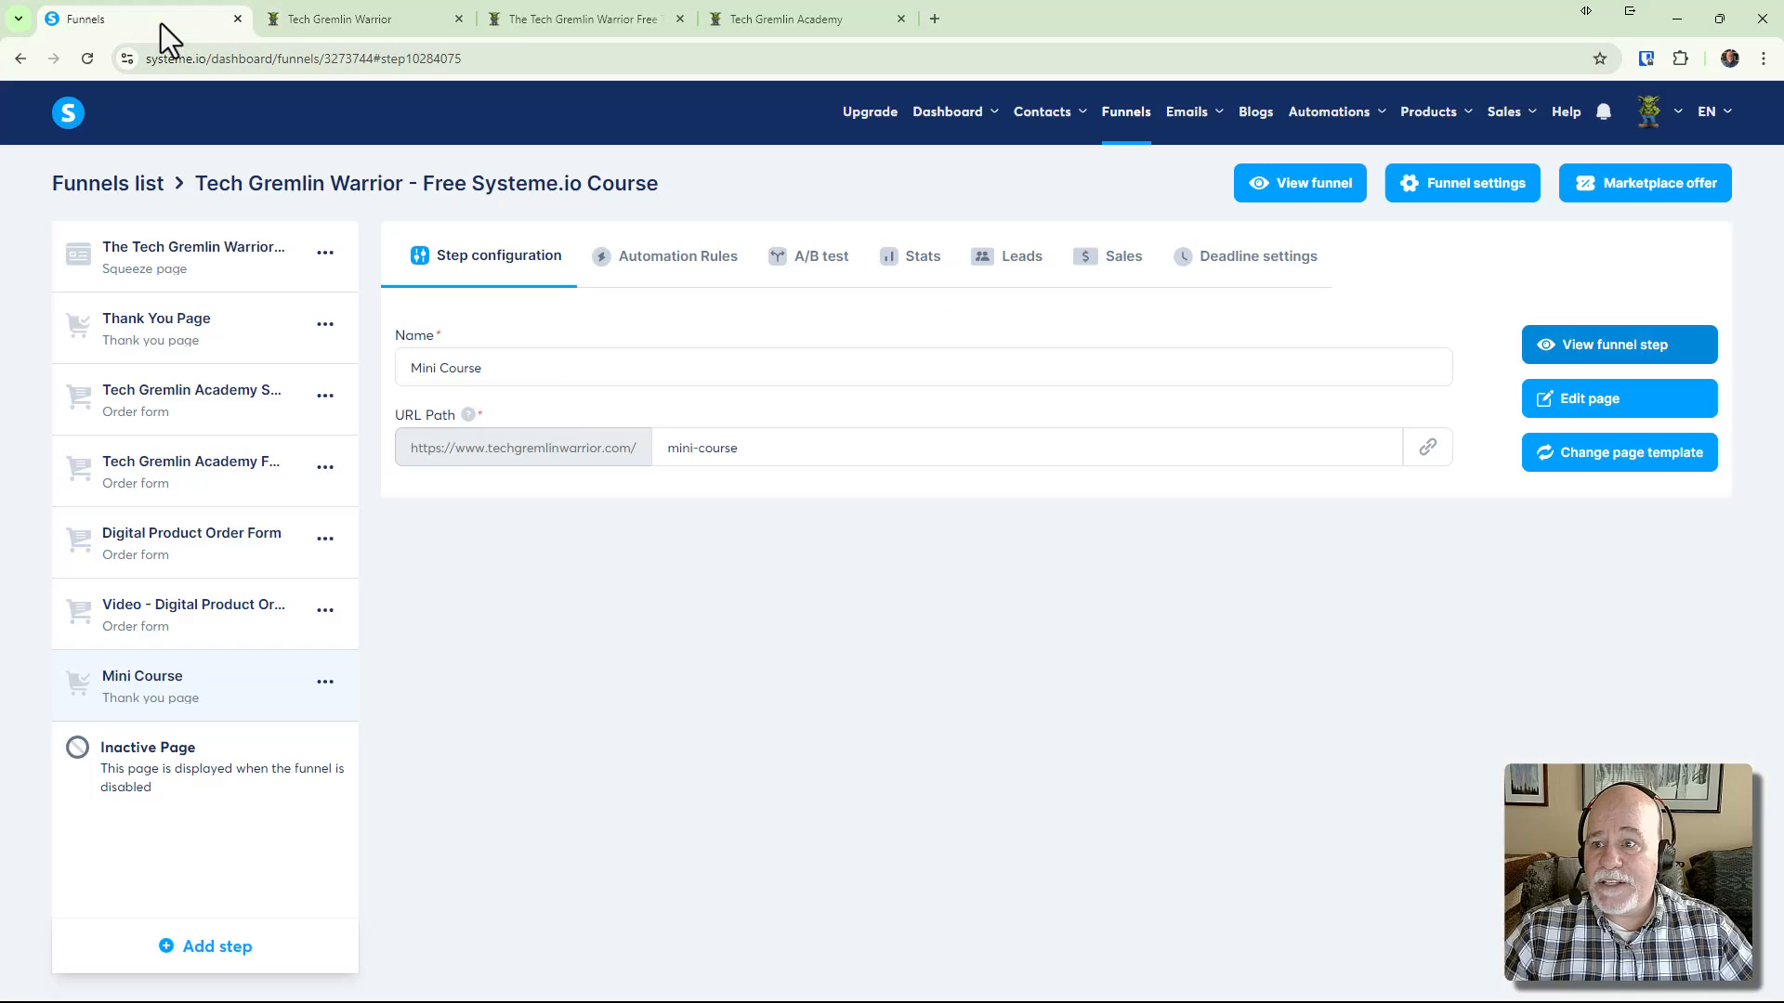
click(185, 632)
scroll(557, 623, down, 1)
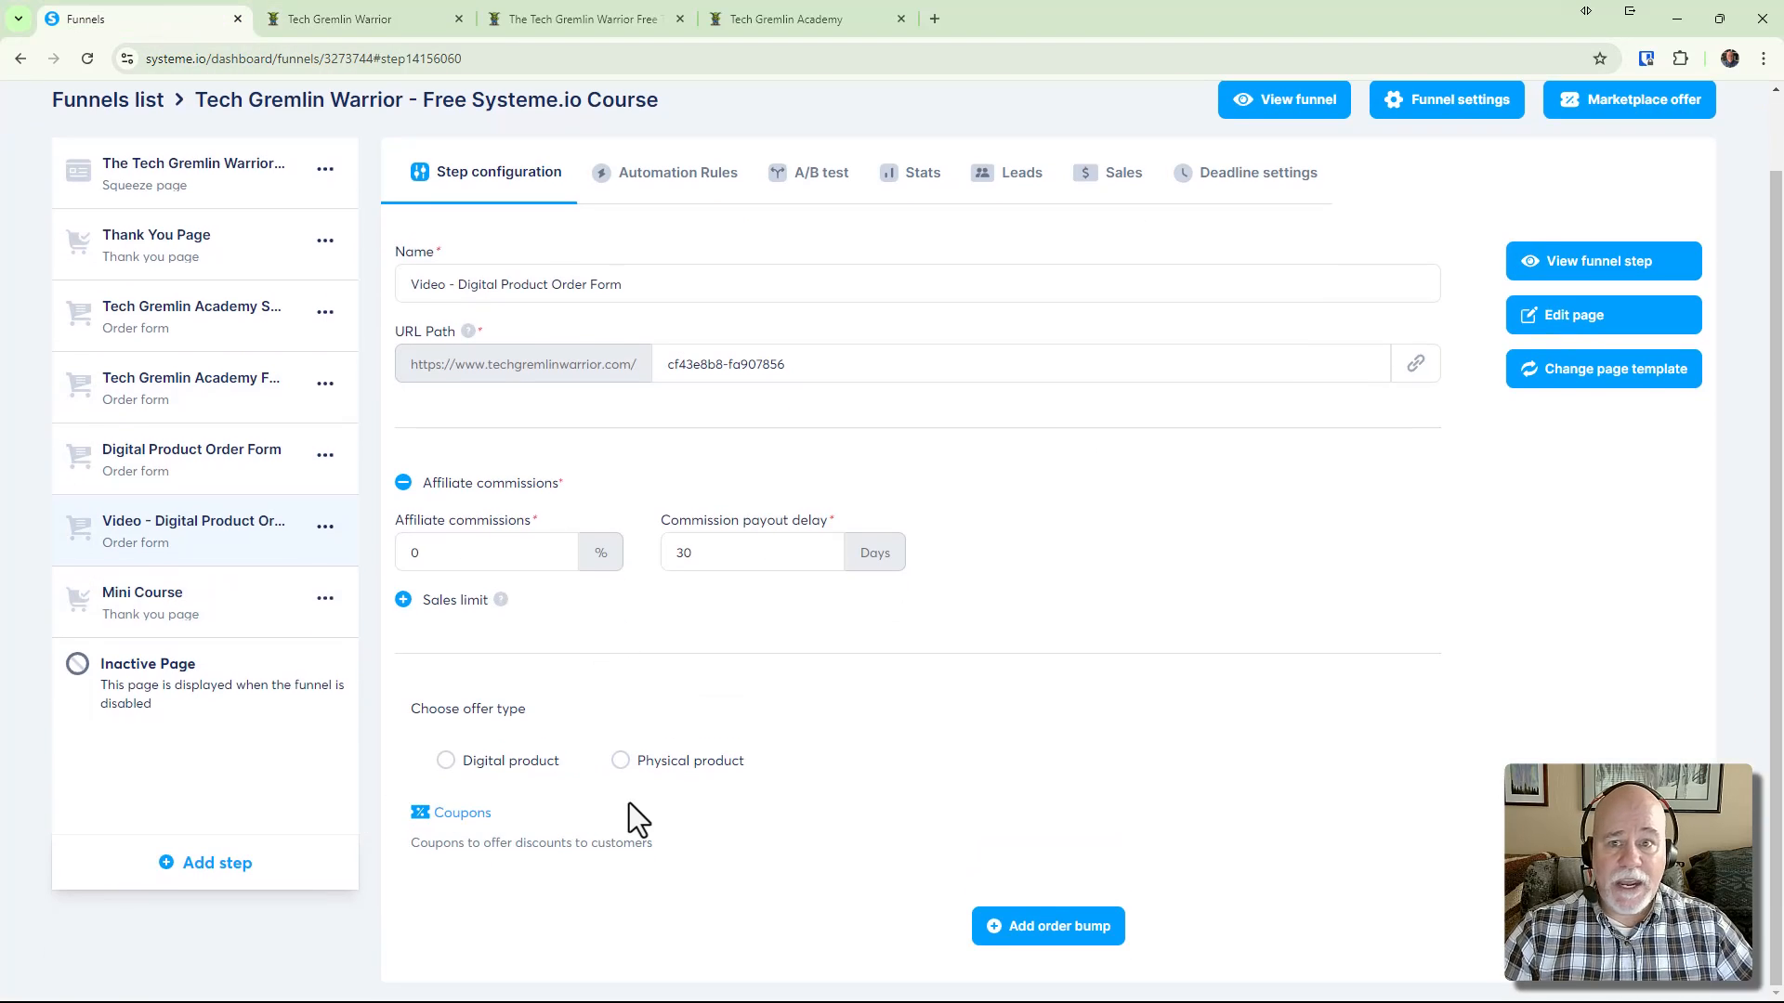
click(409, 20)
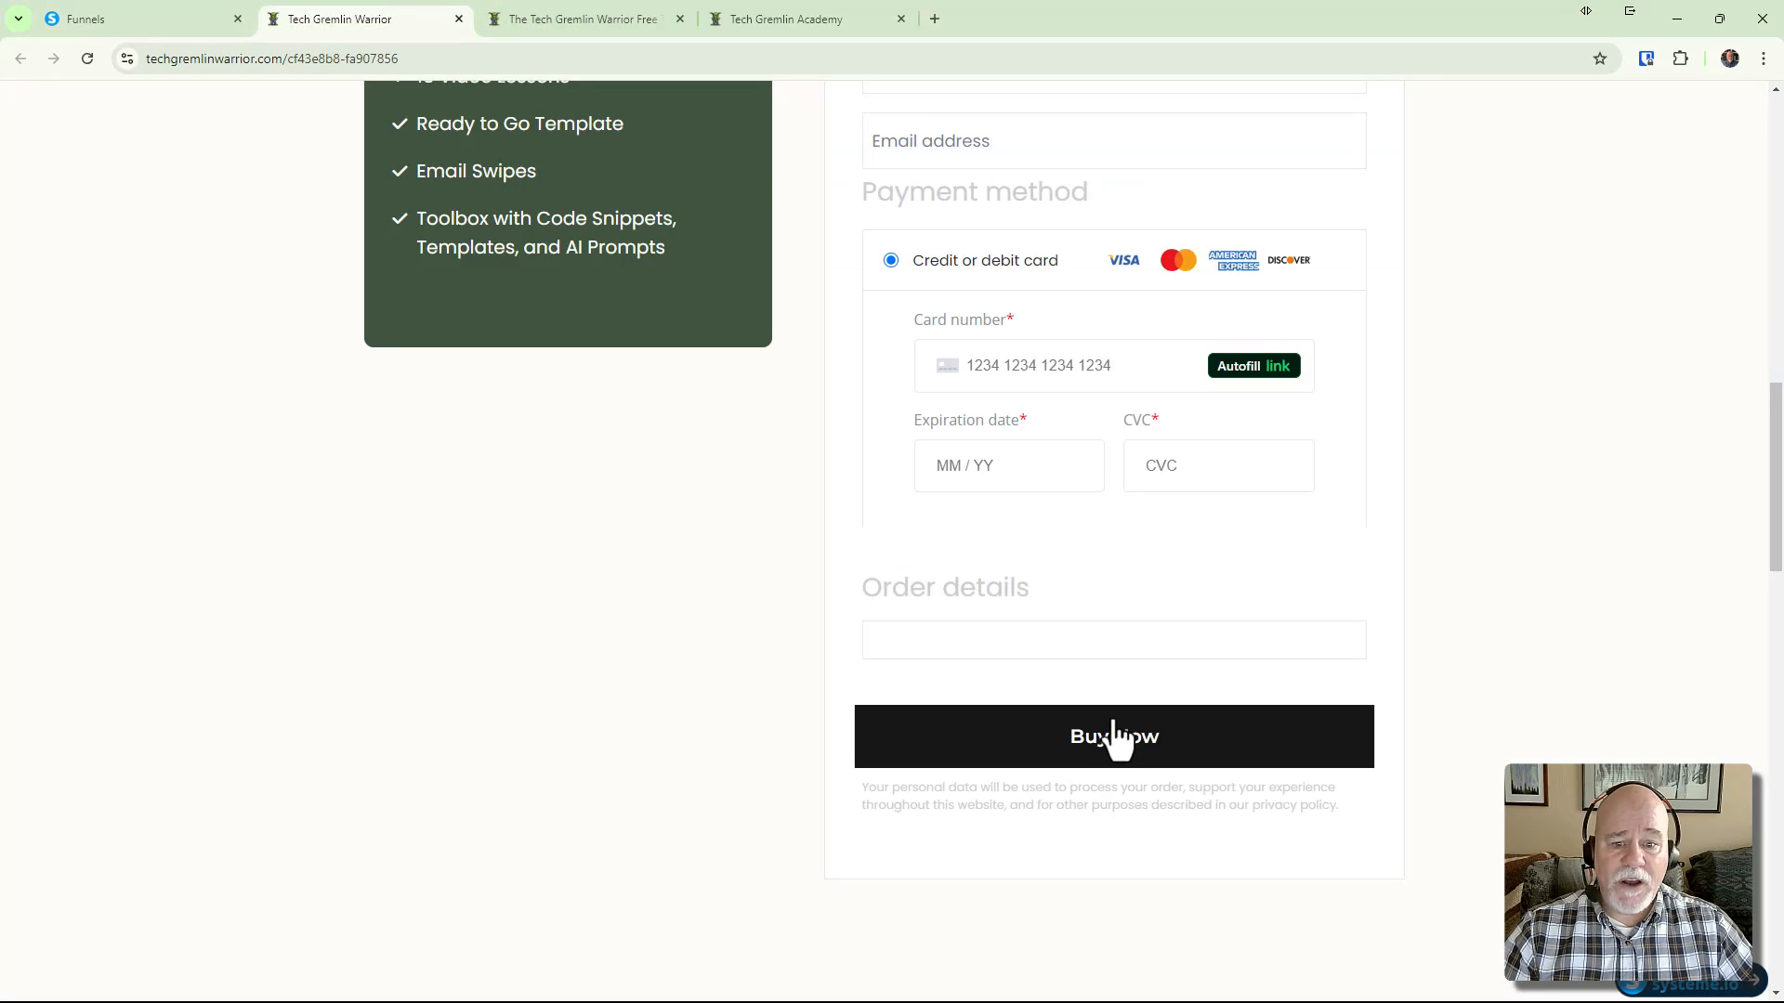
click(572, 26)
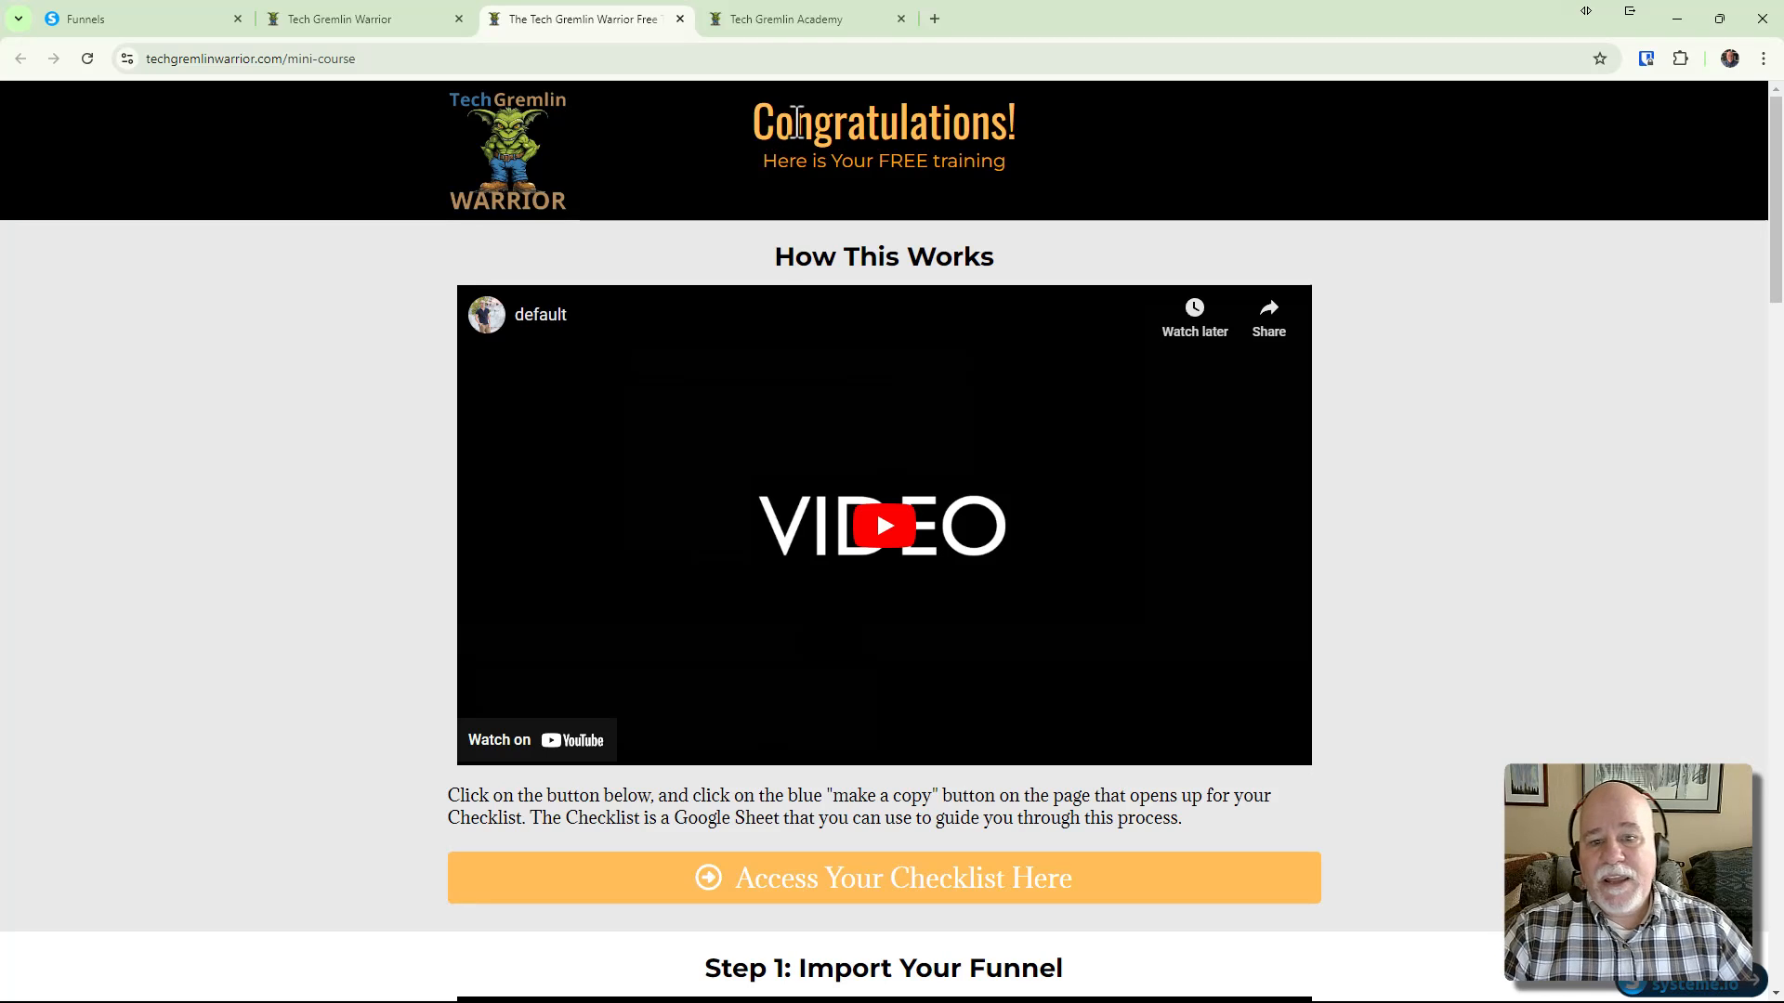
scroll(776, 263, down, 2)
scroll(783, 288, down, 9)
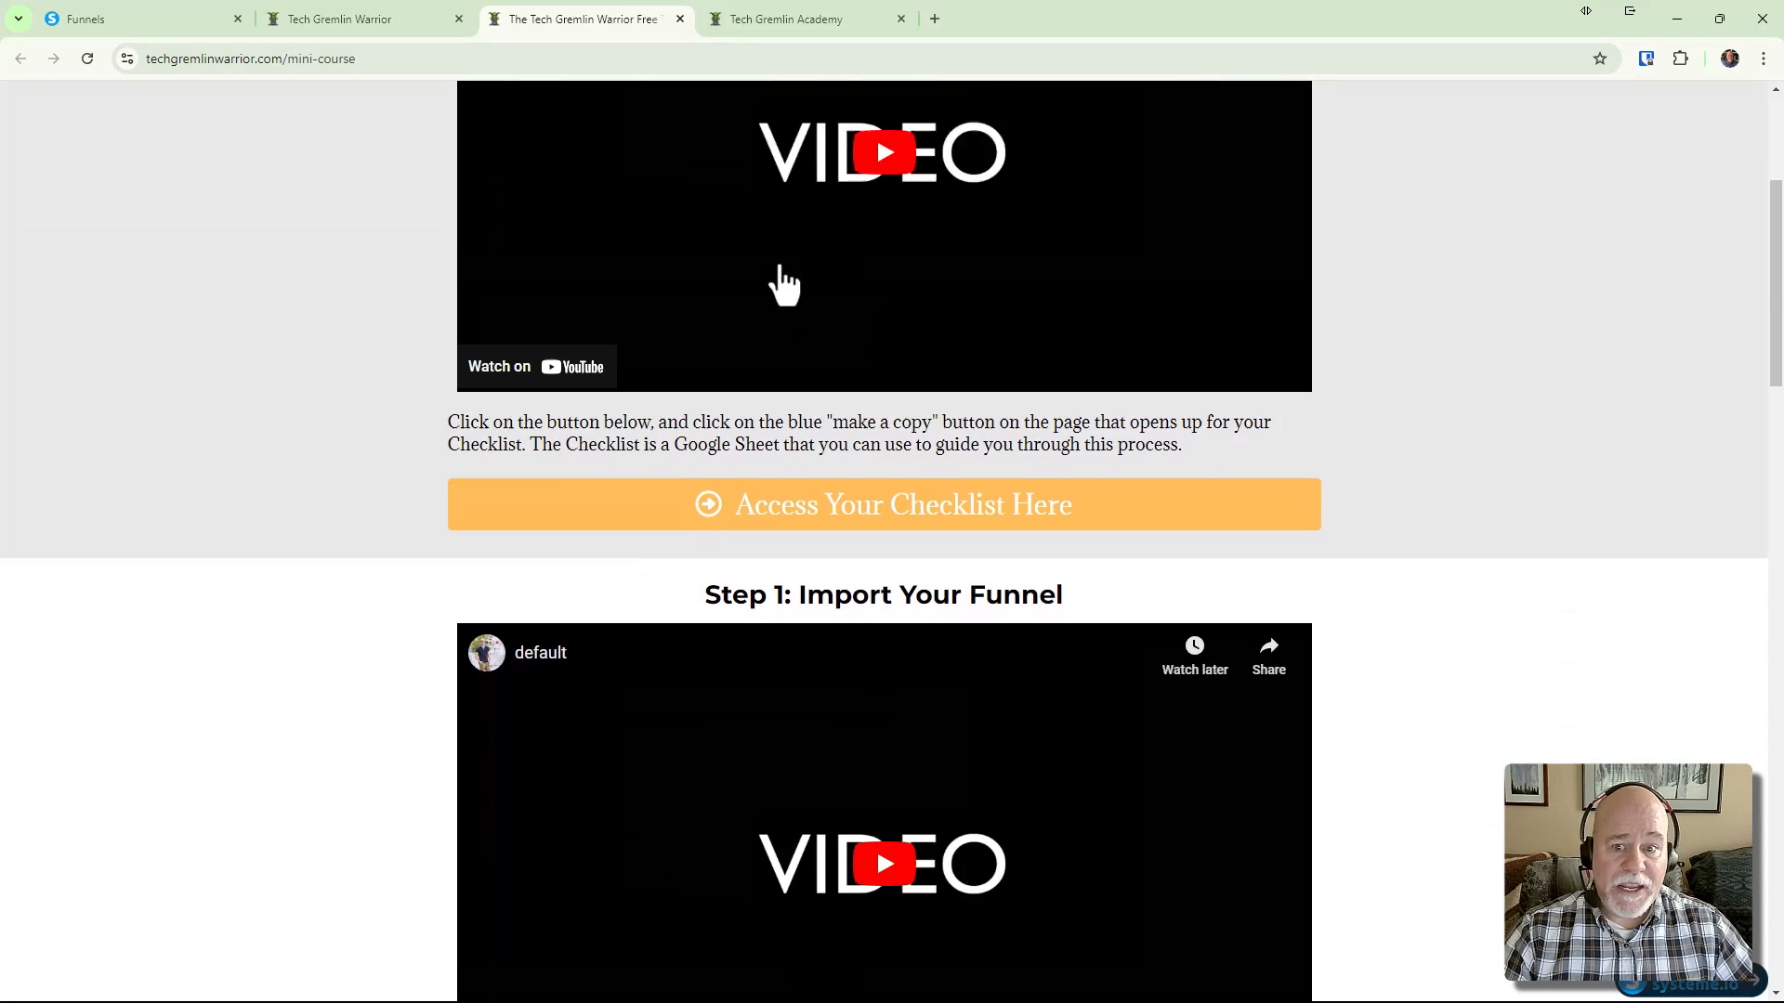
scroll(780, 289, down, 8)
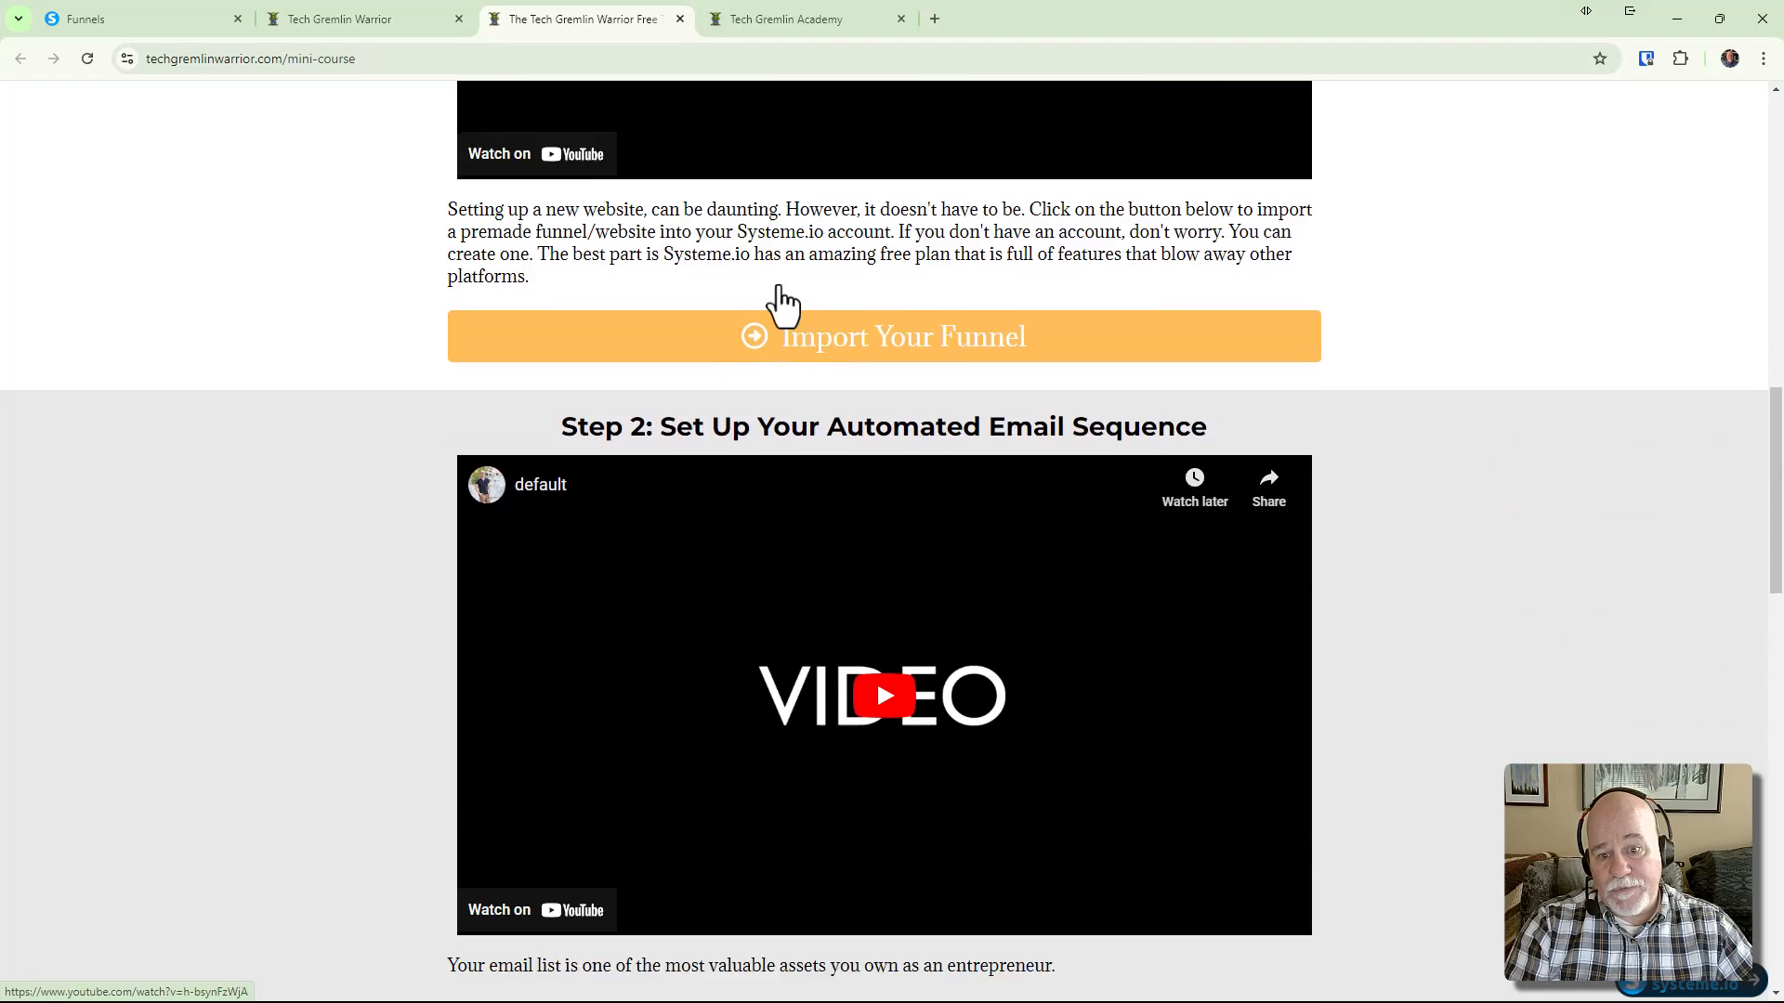
scroll(781, 289, up, 18)
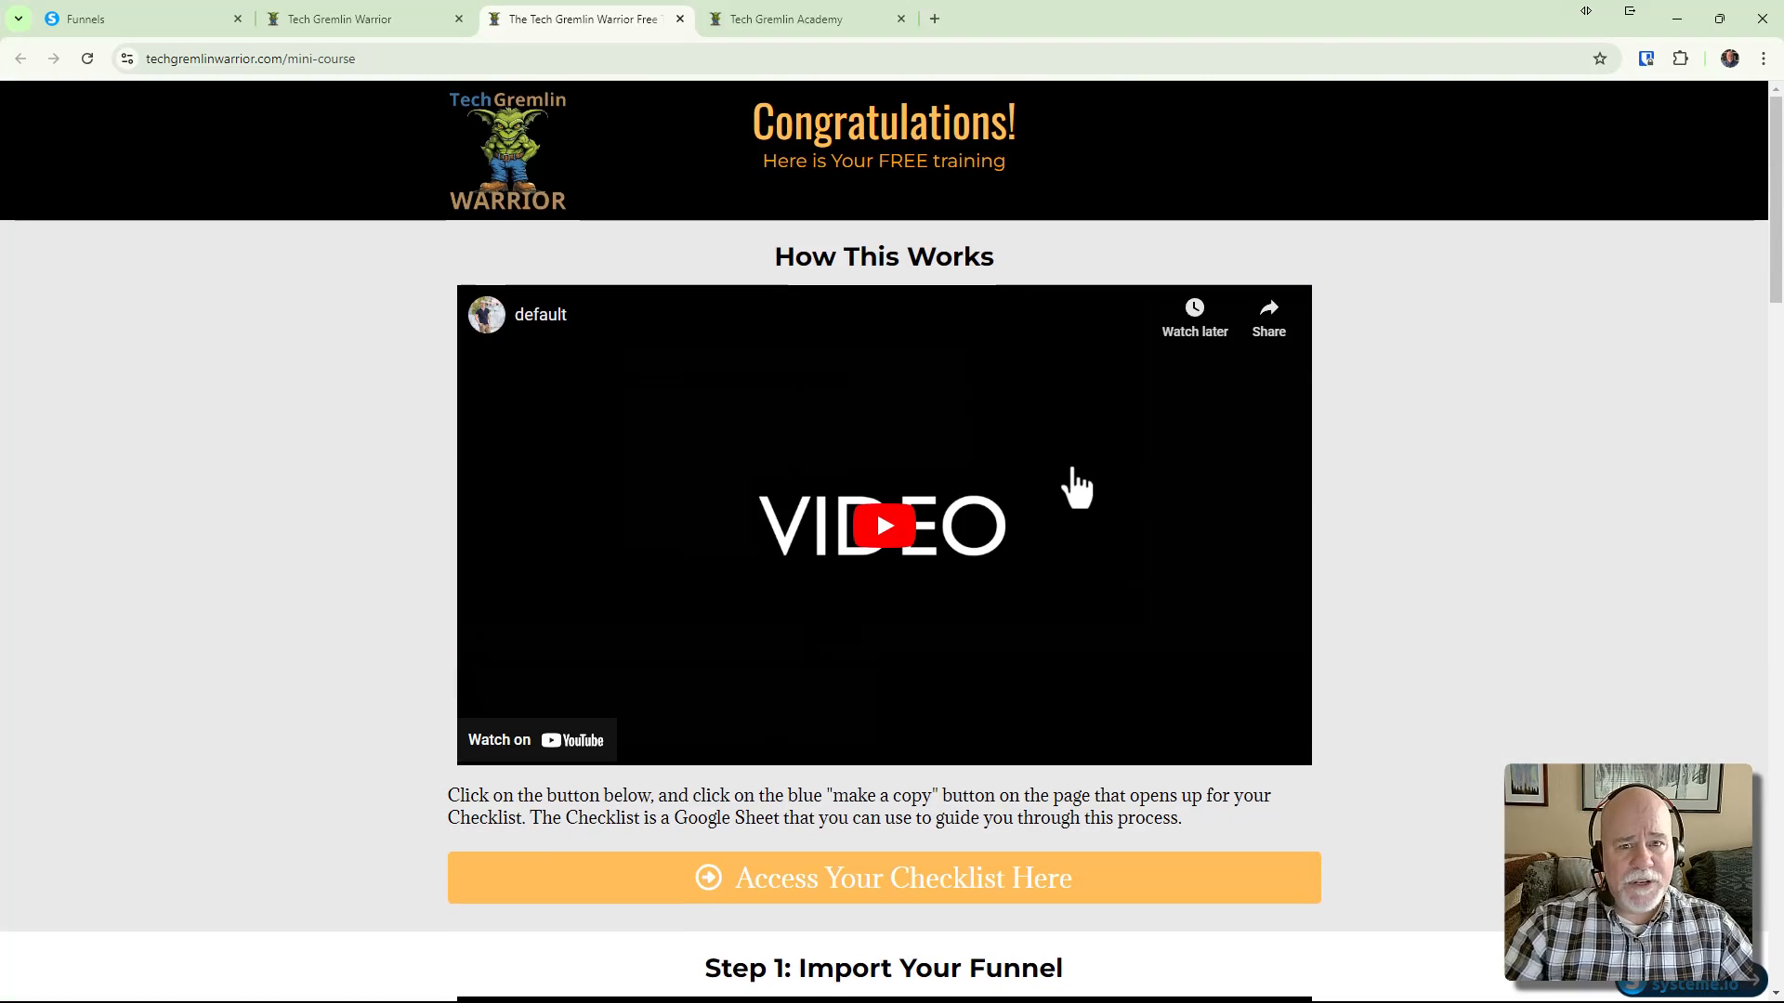
scroll(1067, 485, down, 4)
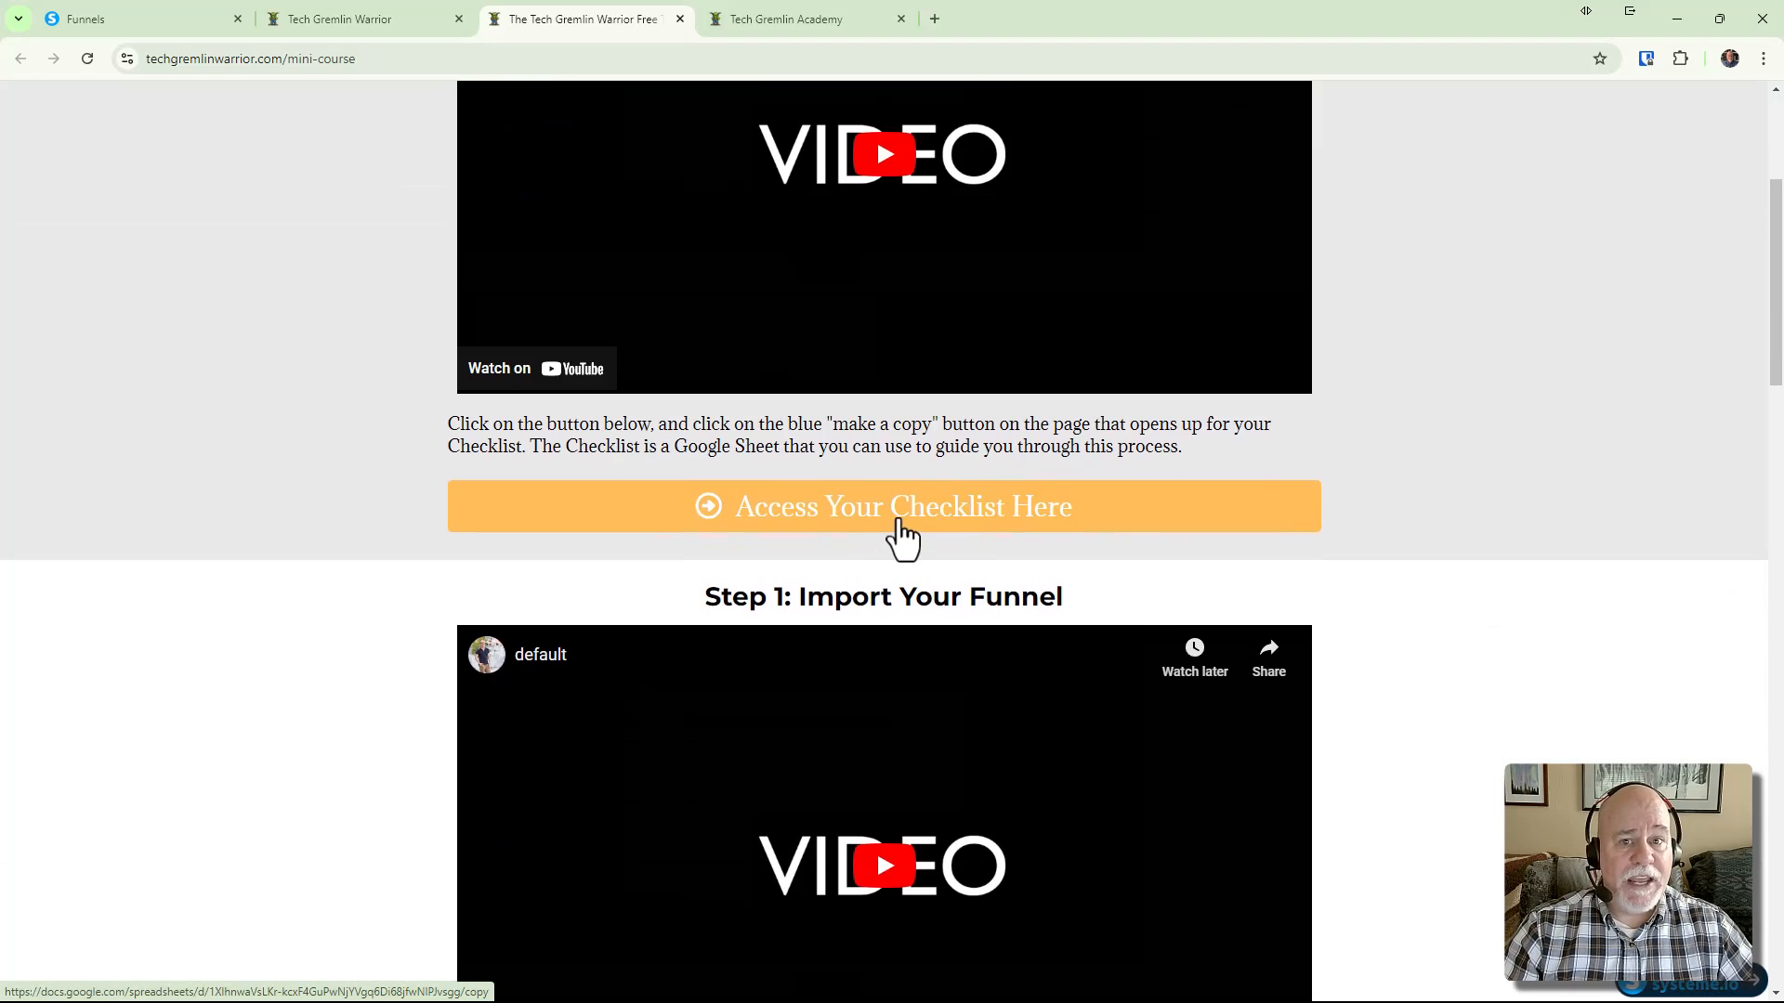
scroll(935, 542, down, 8)
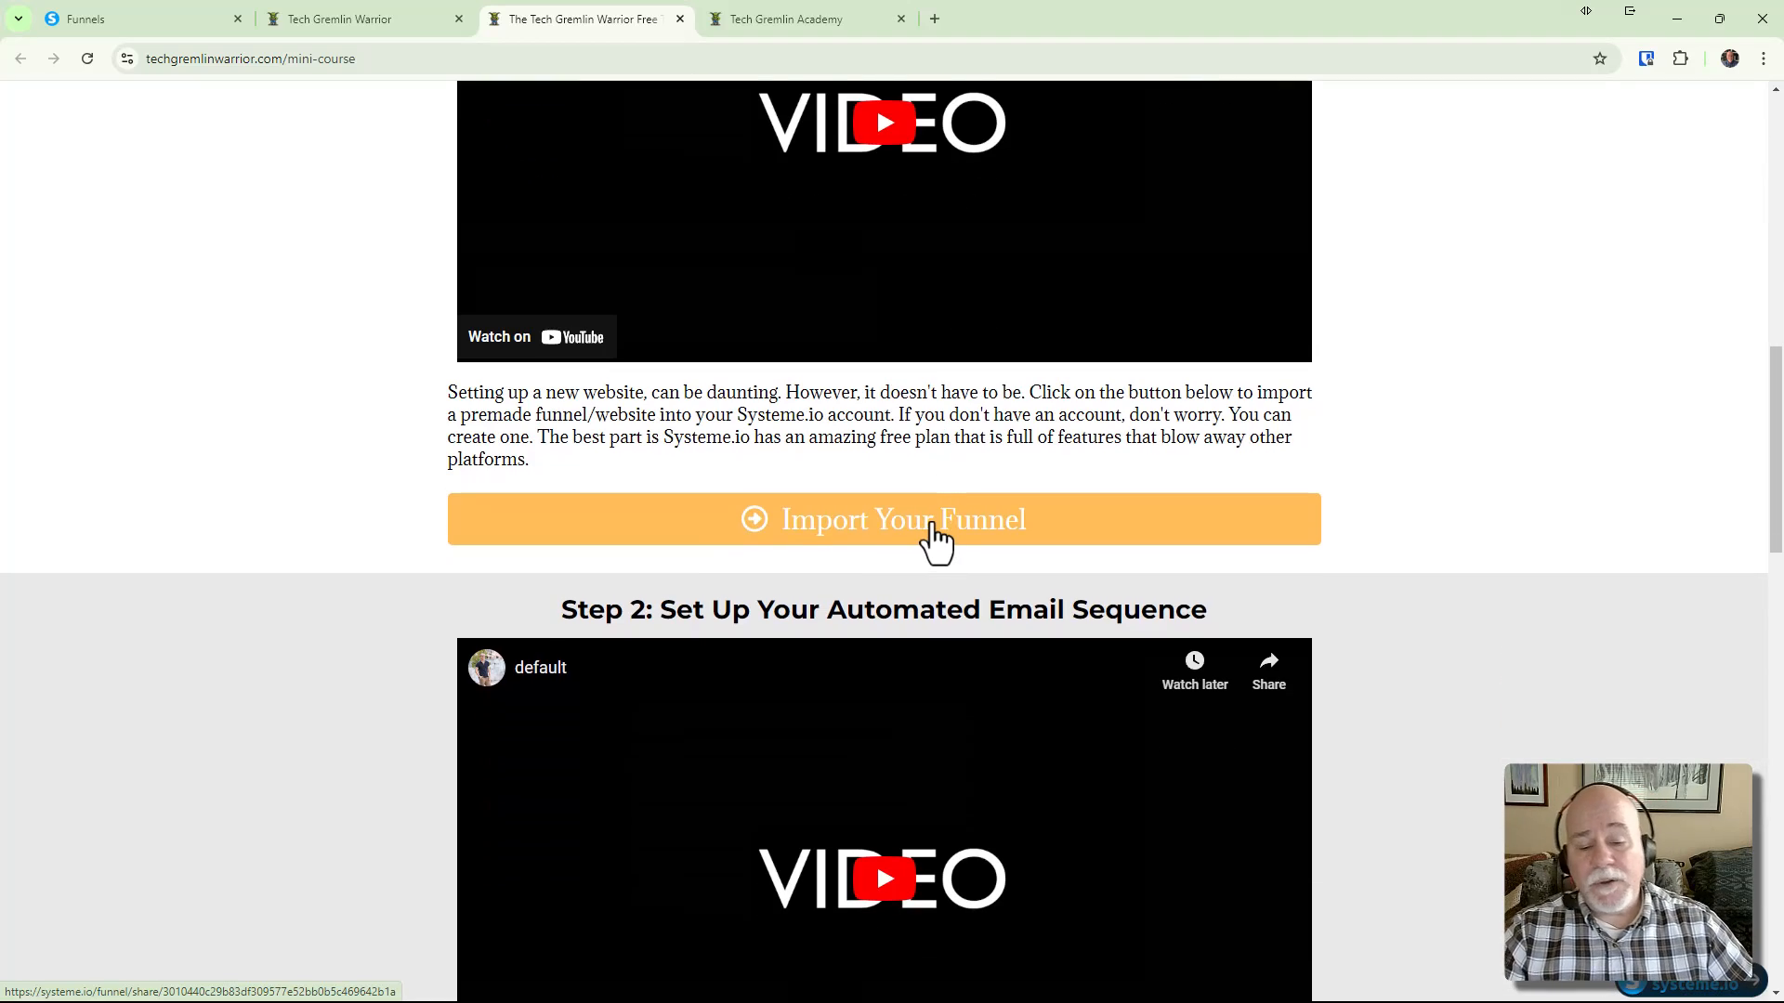
scroll(936, 542, up, 8)
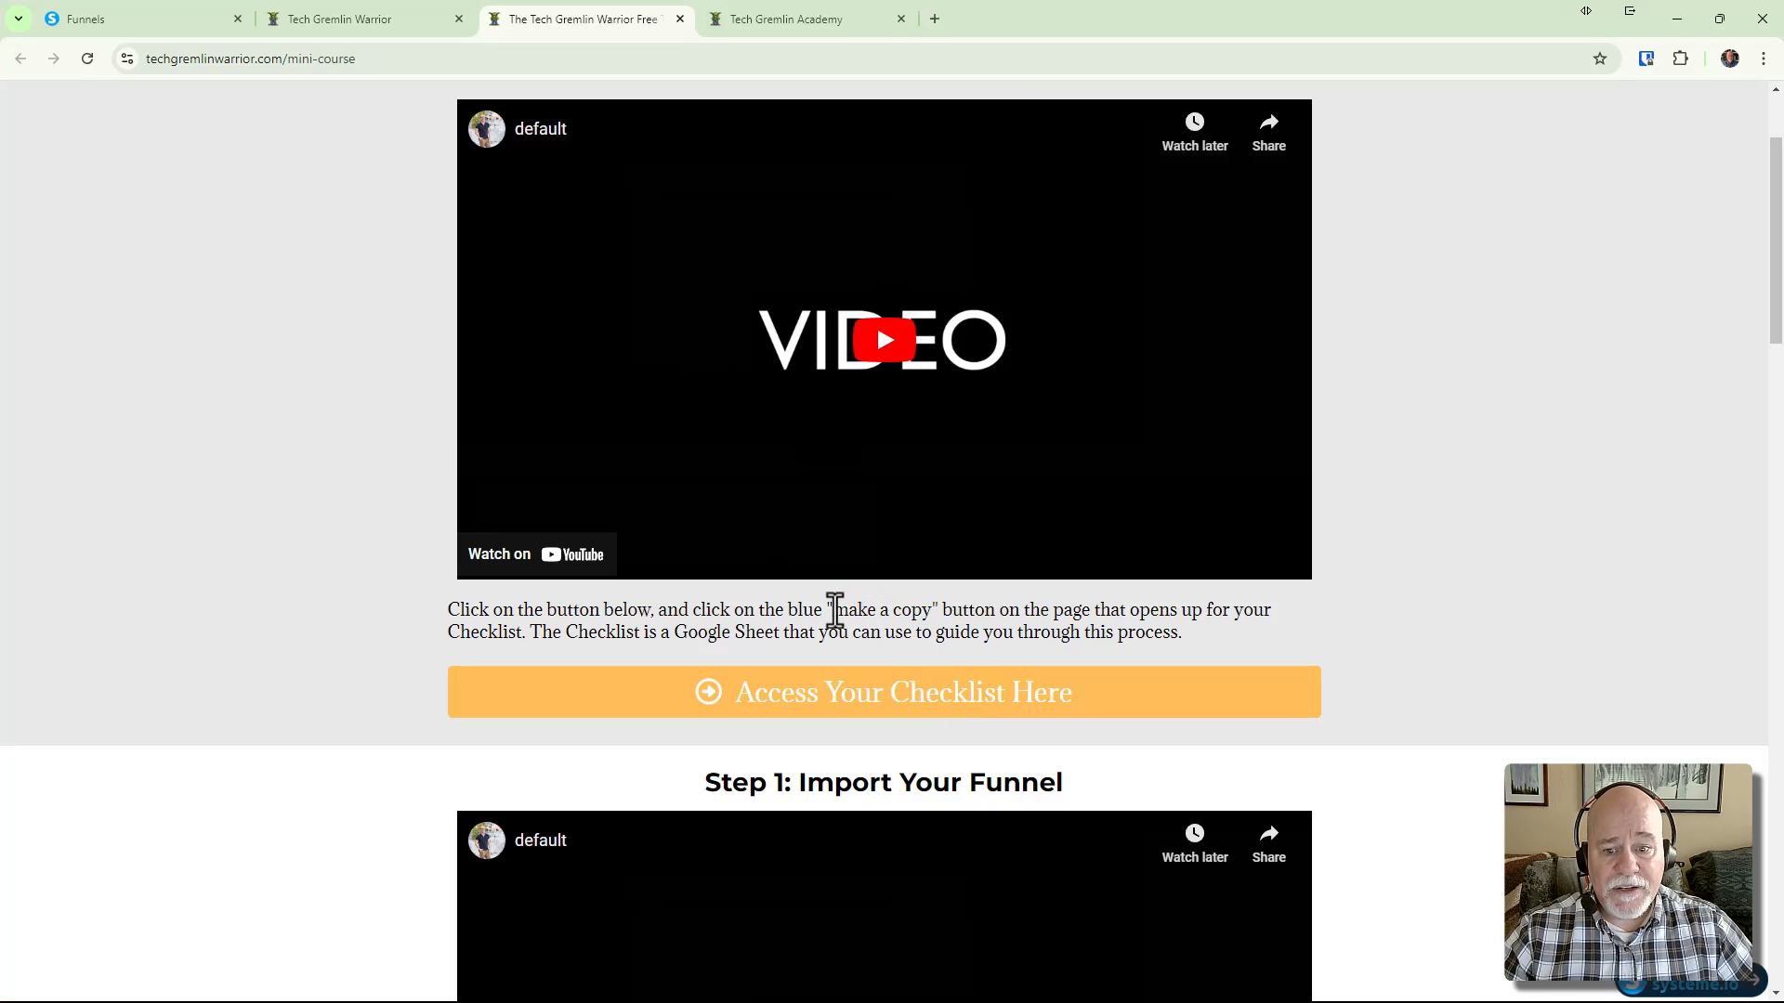
drag(834, 611, 934, 613)
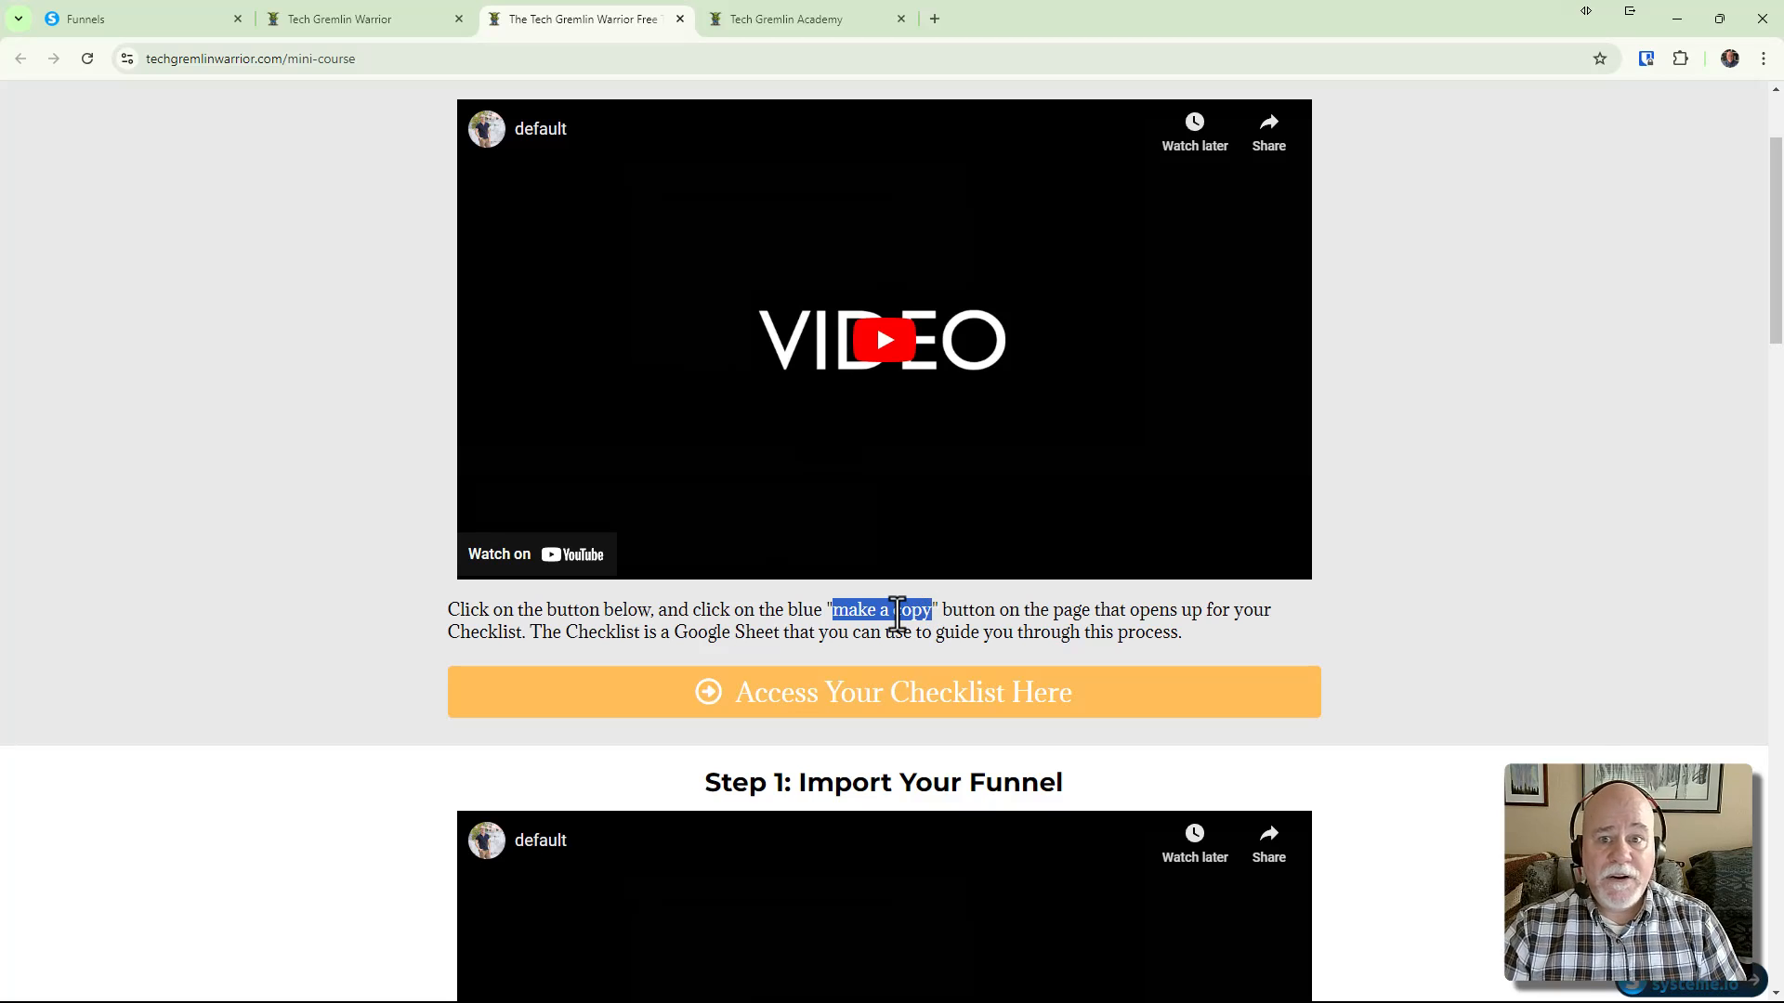
scroll(812, 625, up, 2)
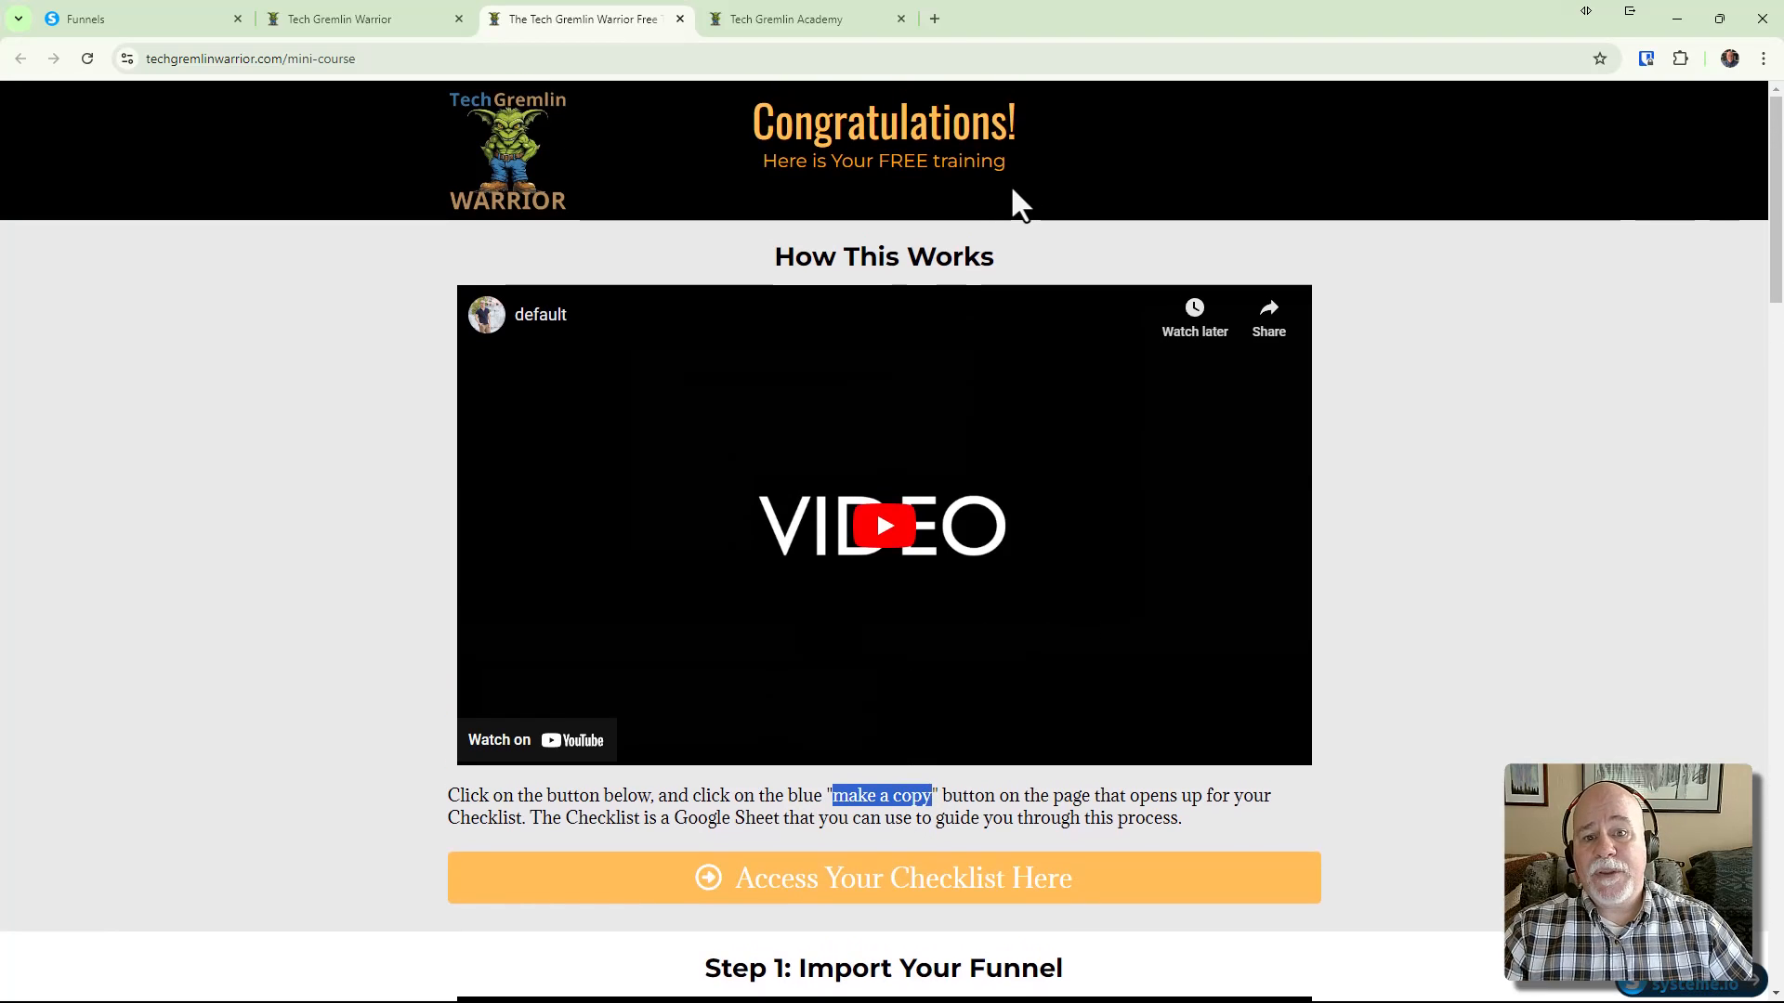
Return to the mini-course tab and select its full techgremlinwarrior.com/mini-course address
click(167, 23)
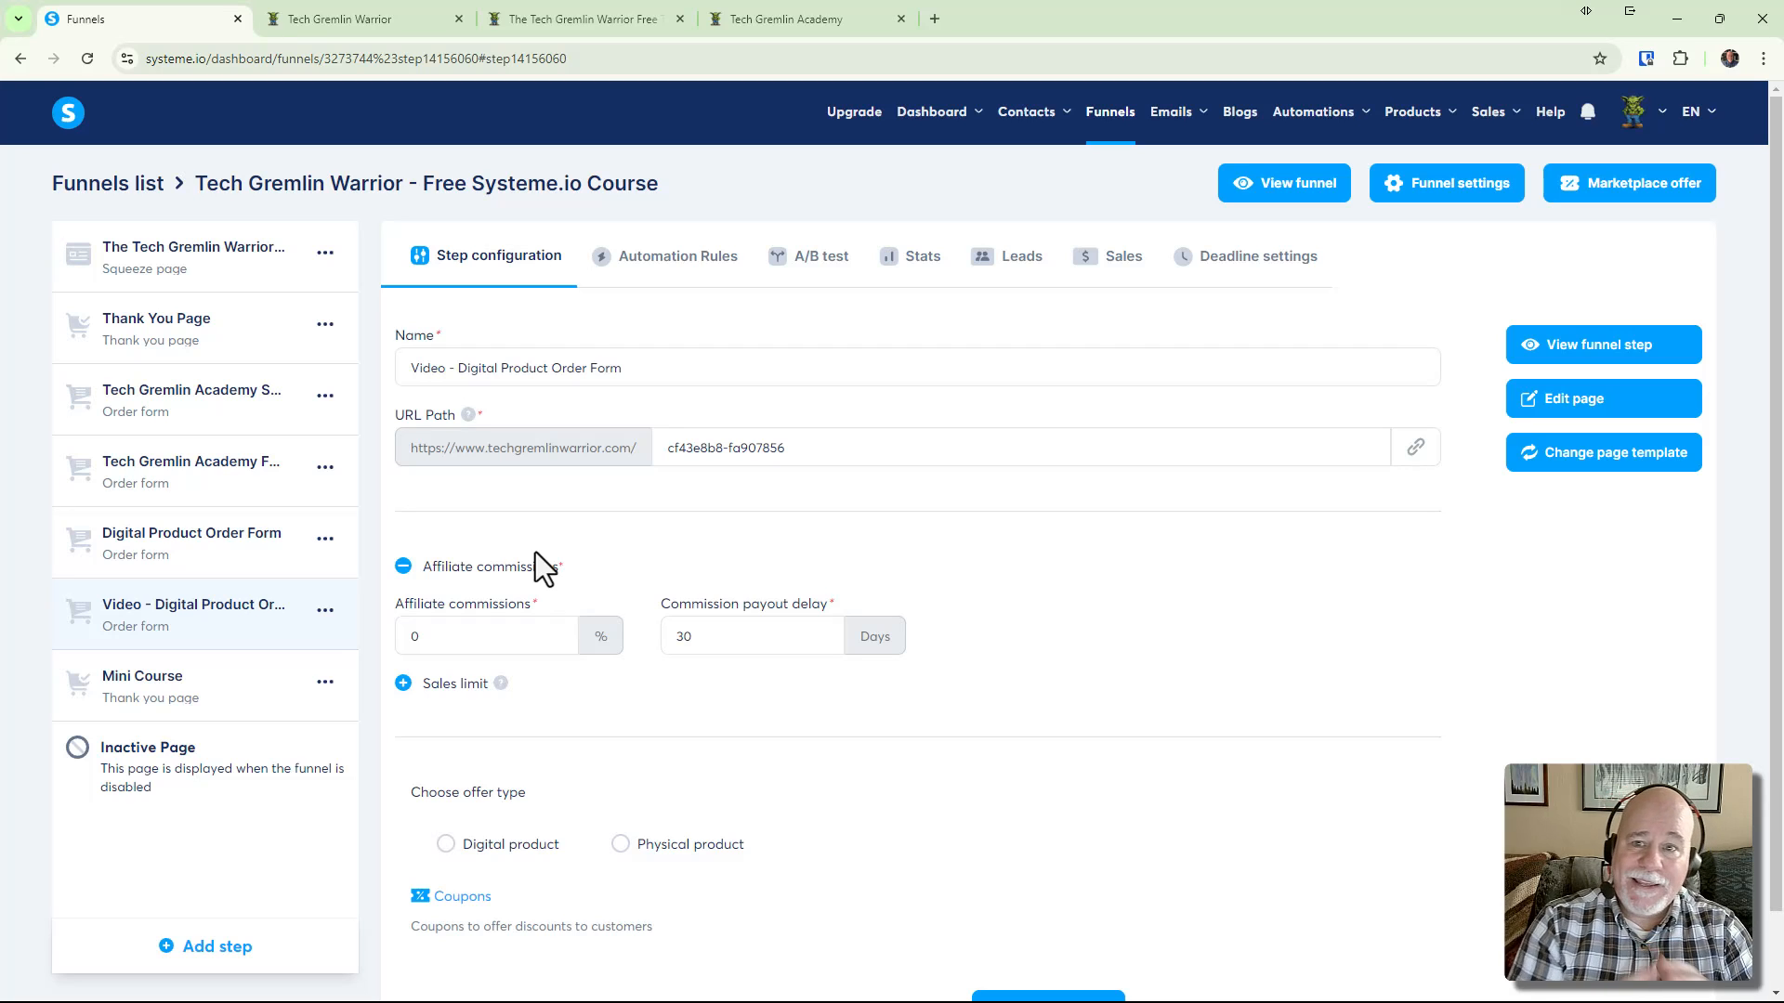
click(830, 23)
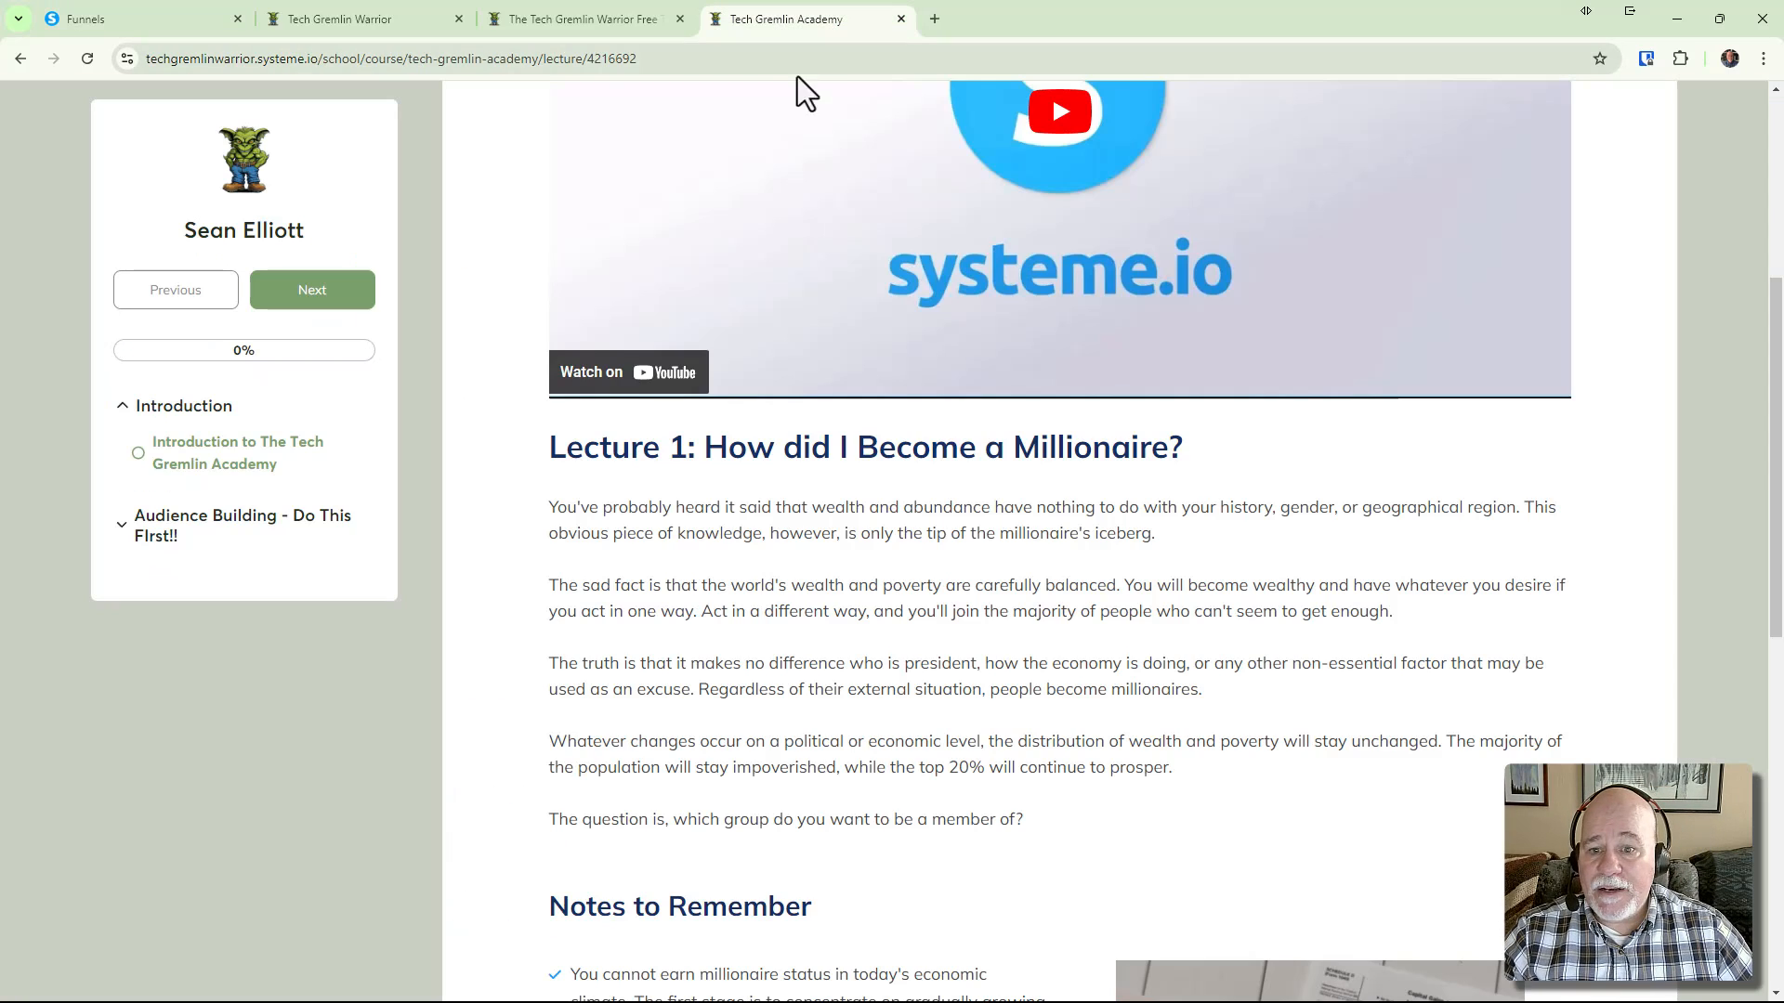
click(595, 22)
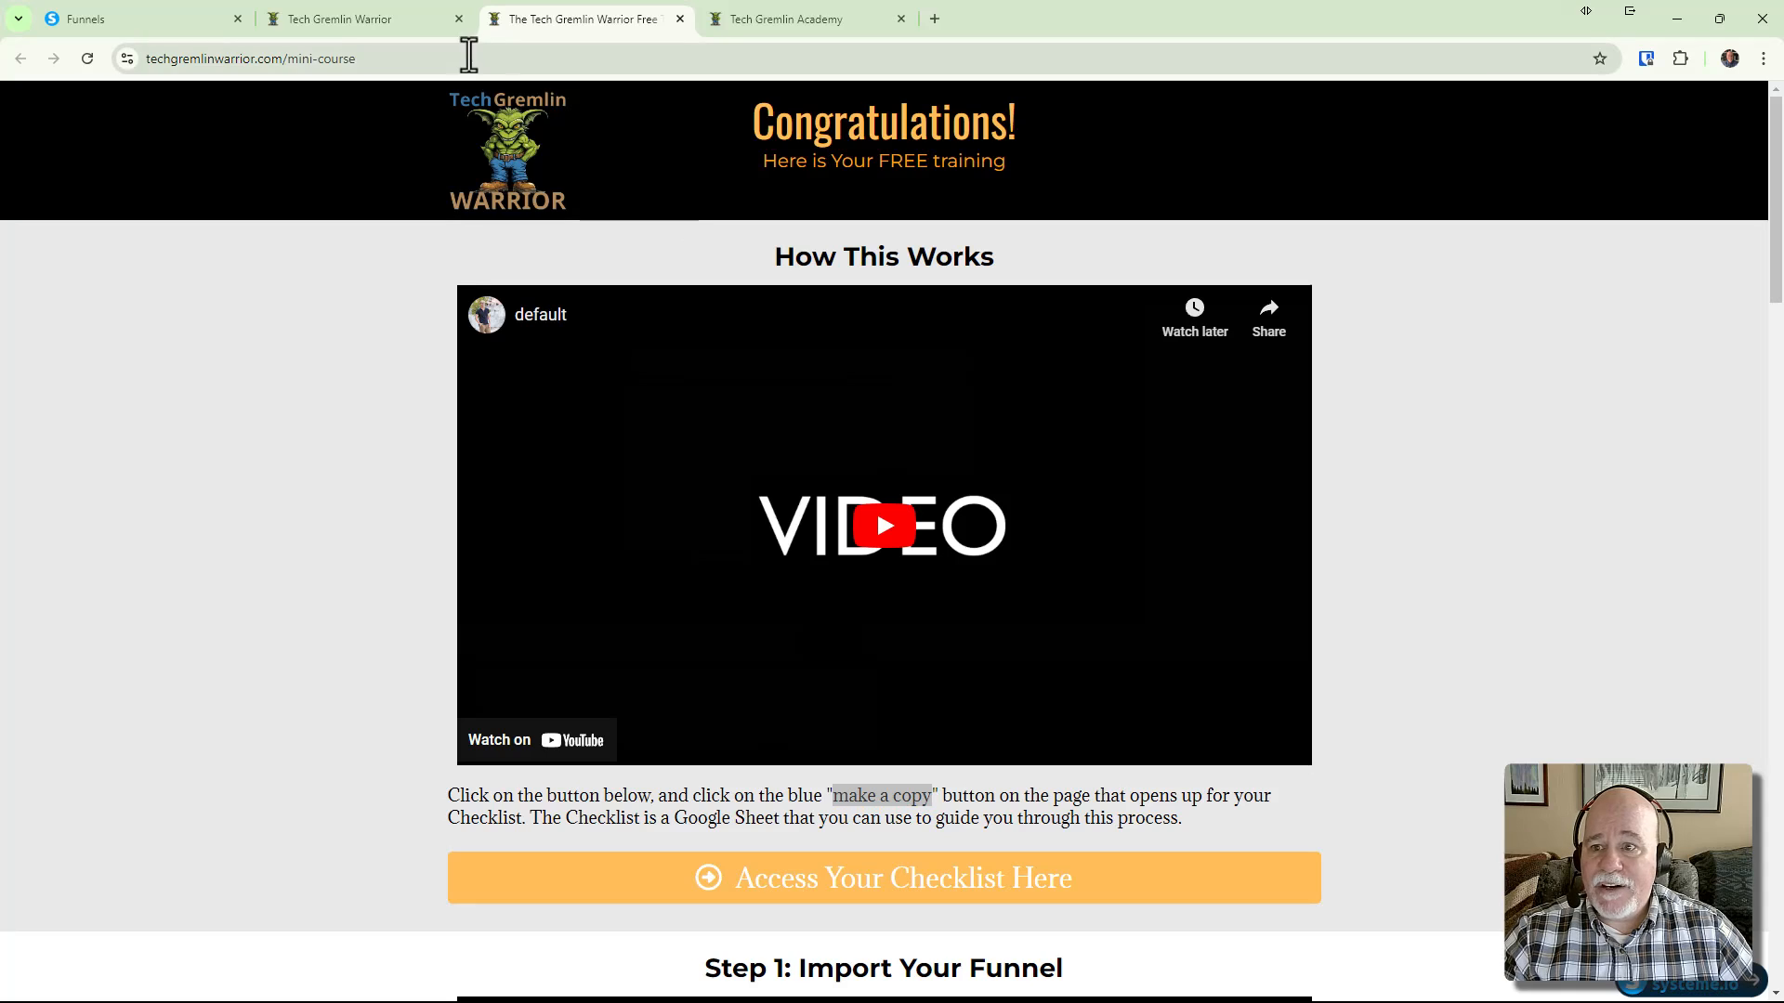
click(469, 55)
drag(431, 58, 116, 58)
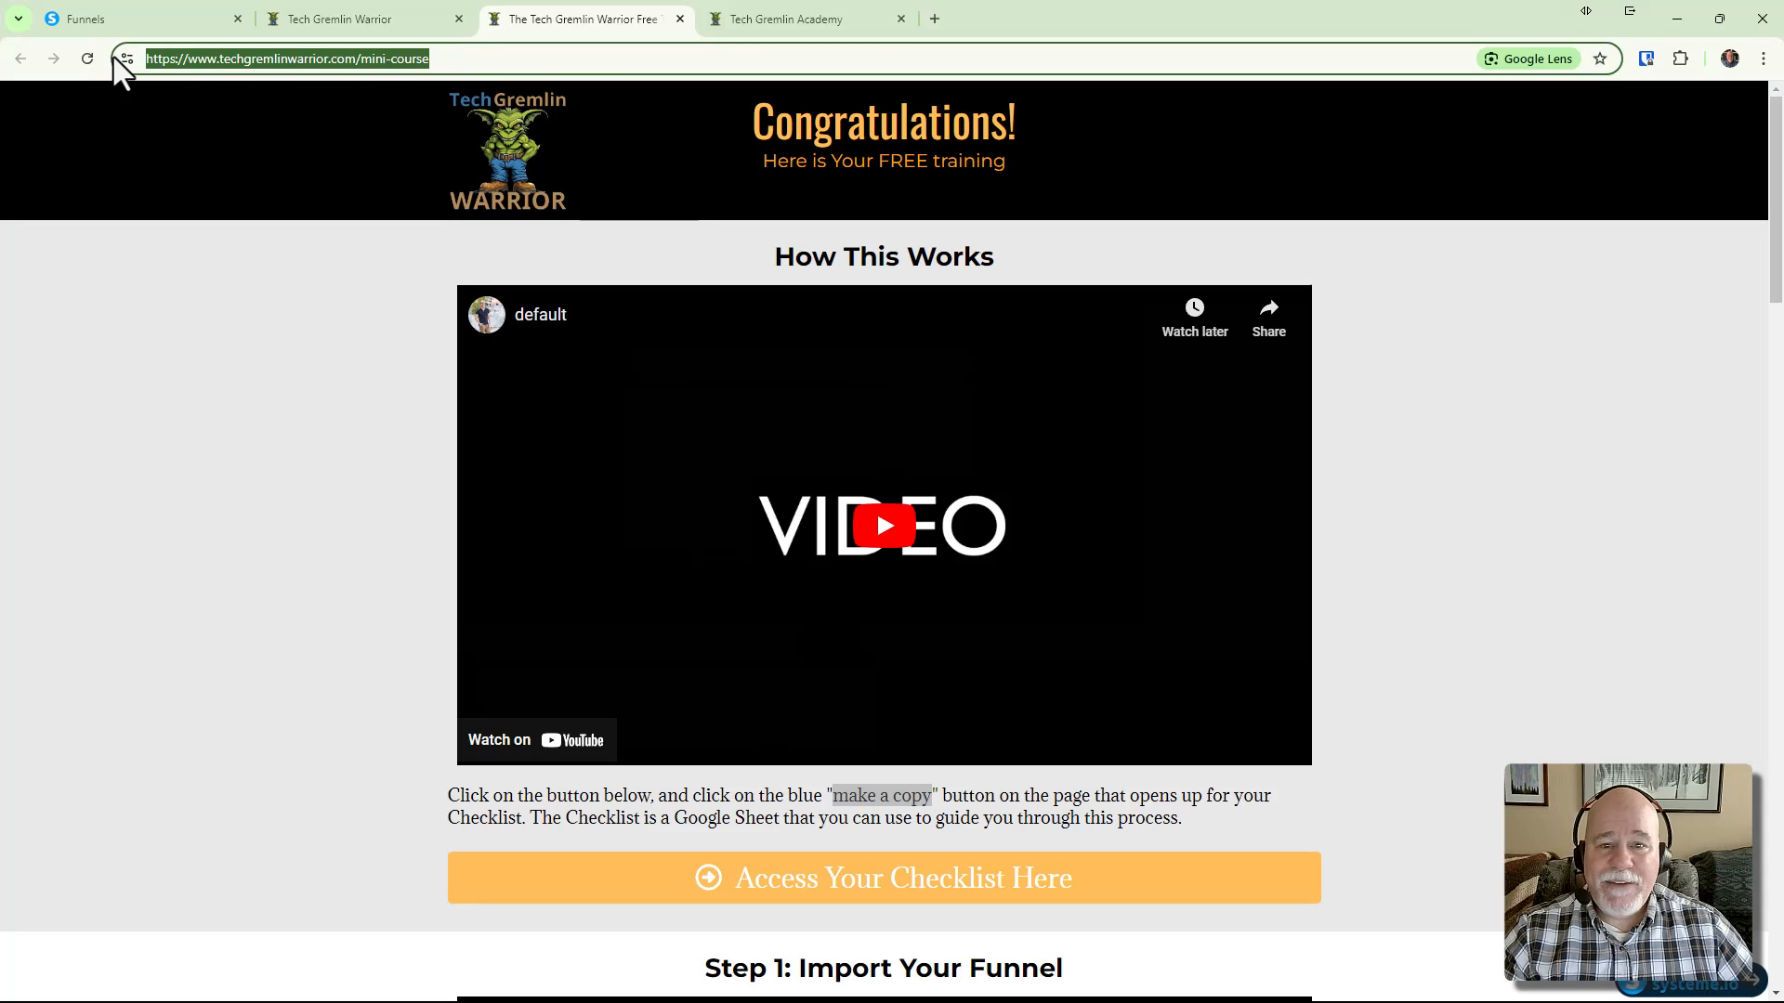